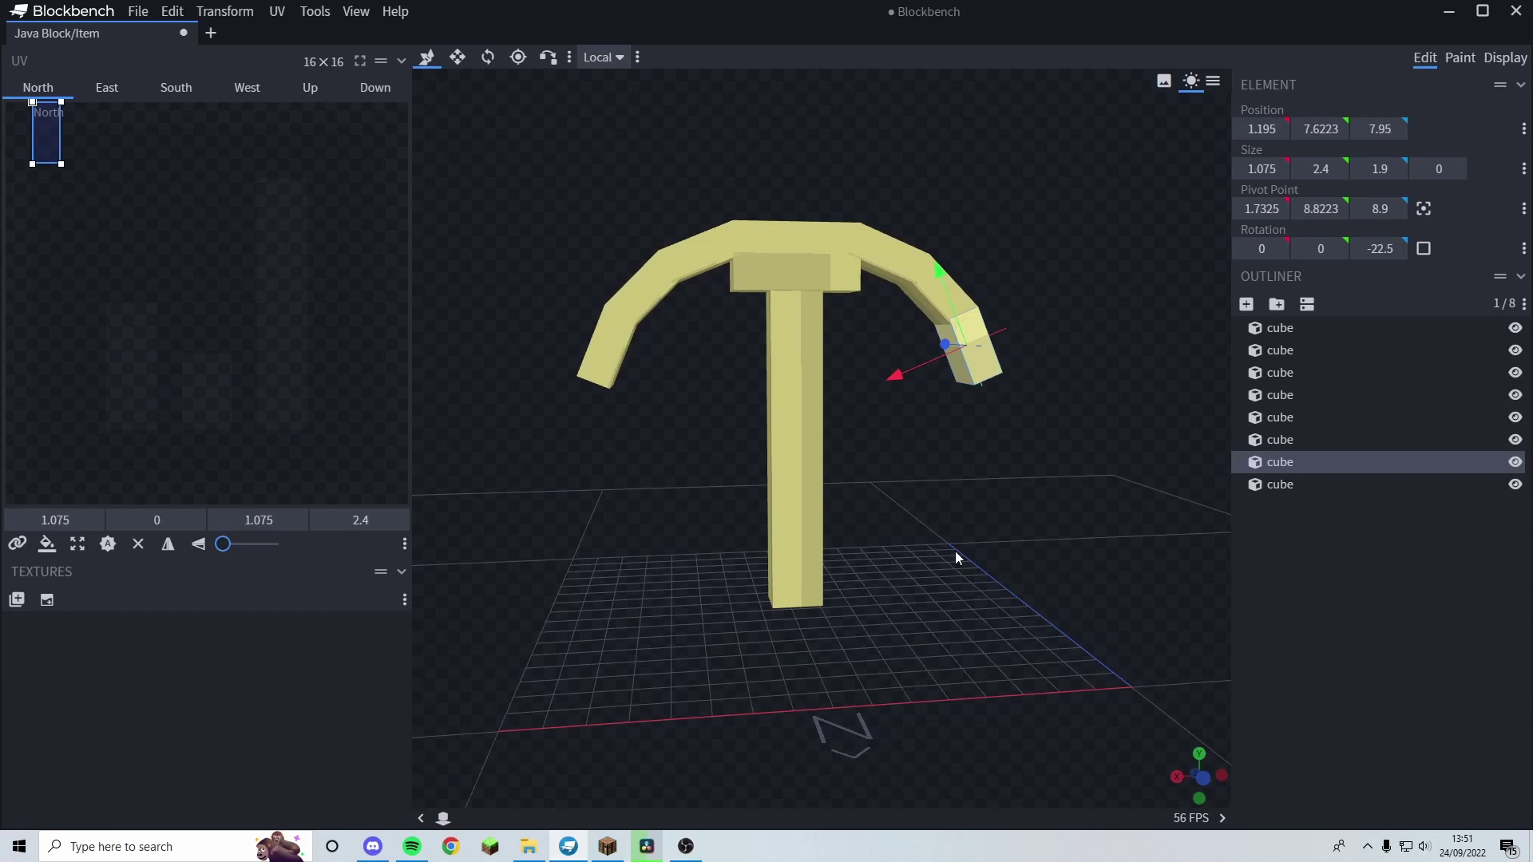
- Import galaxy.png from the Downloads folder as a texture
scroll(955, 551, "up", 6)
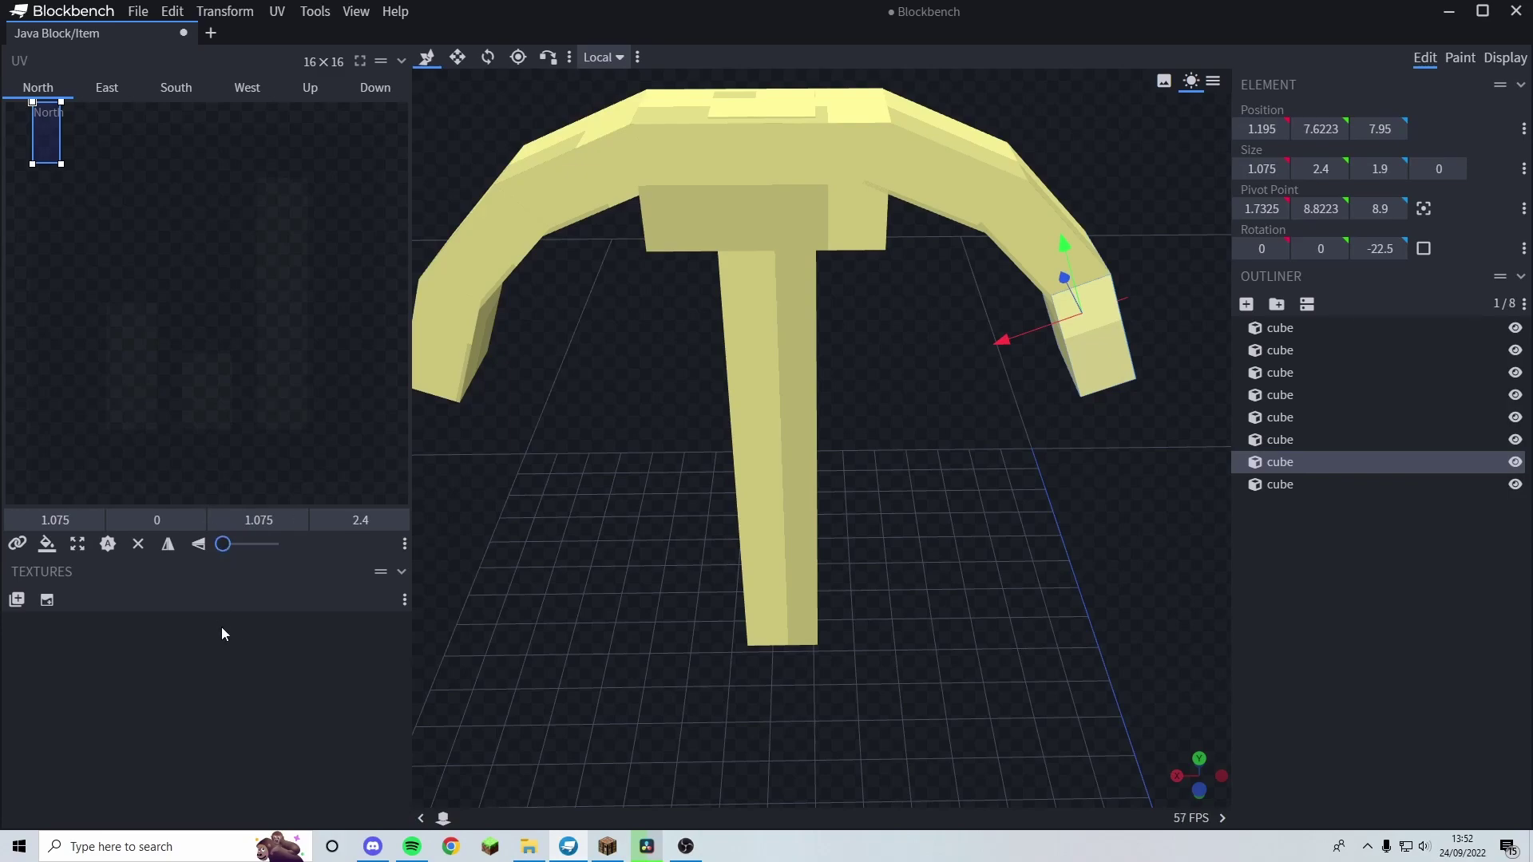
left_click(10, 604)
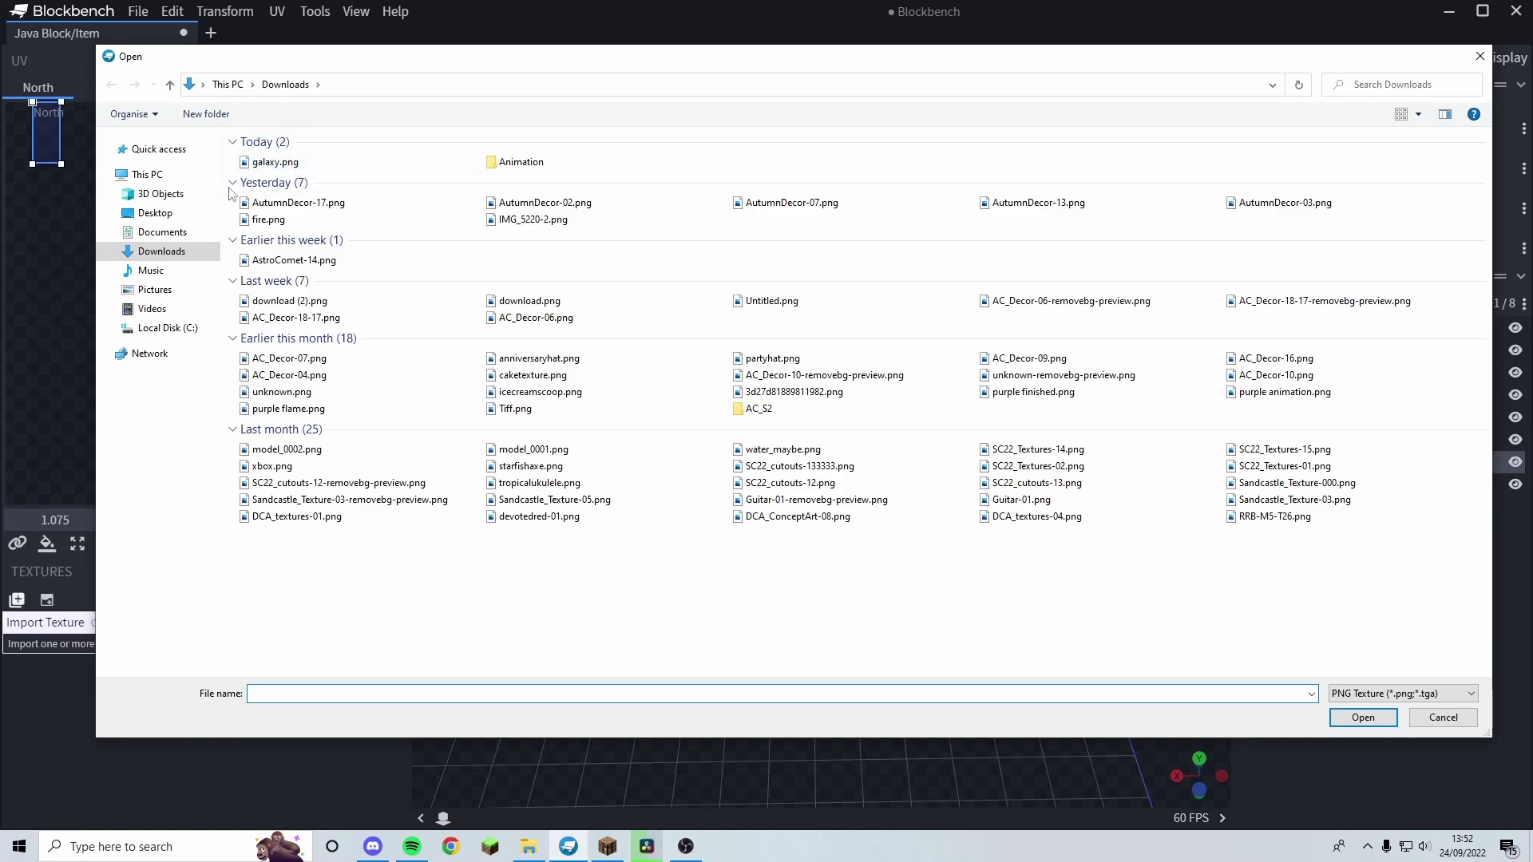
left_click(1479, 56)
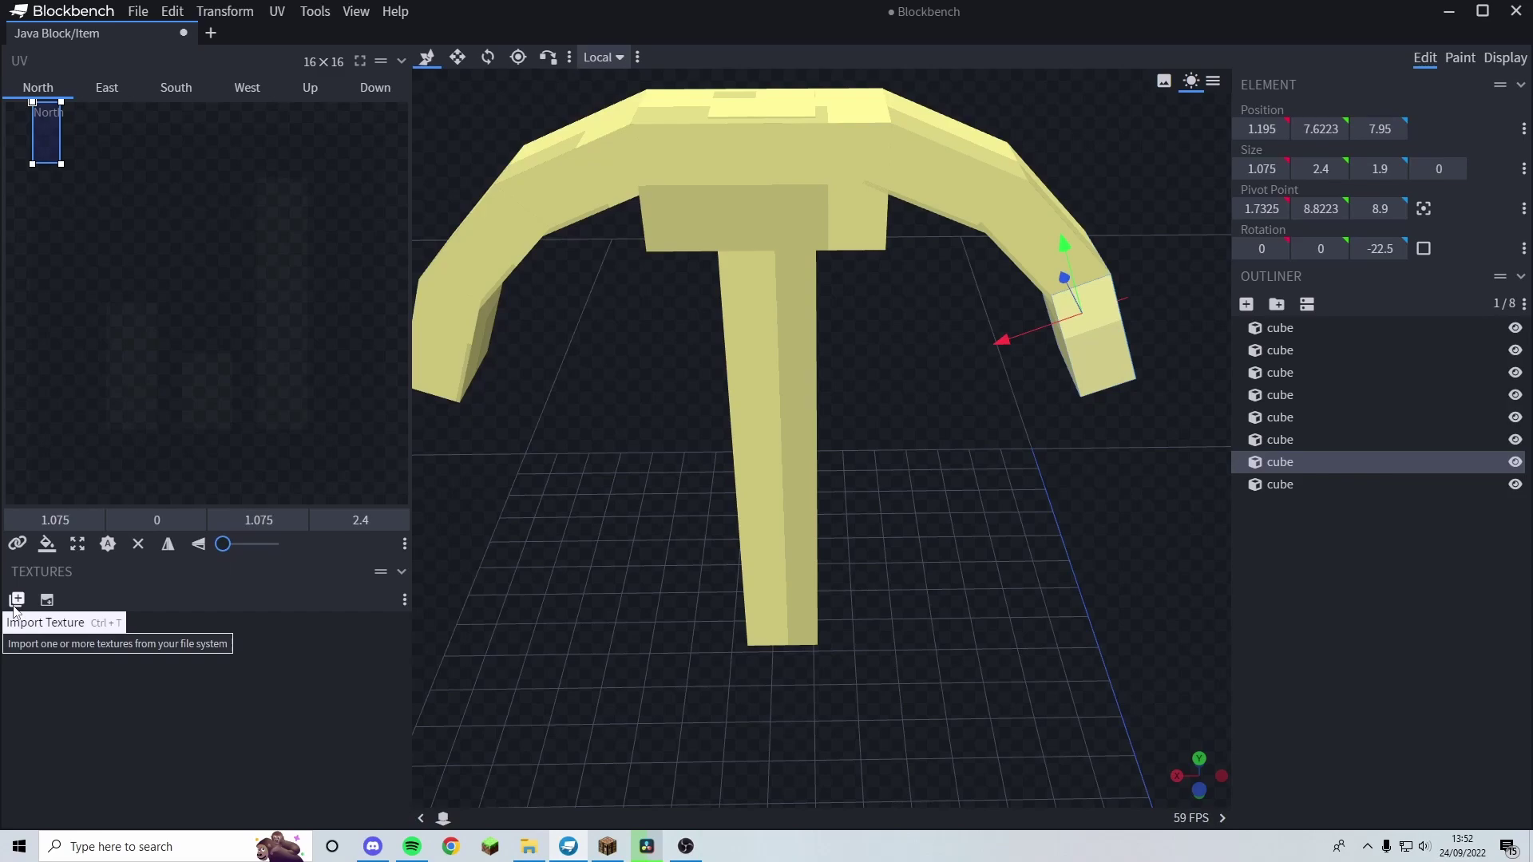
left_click(16, 600)
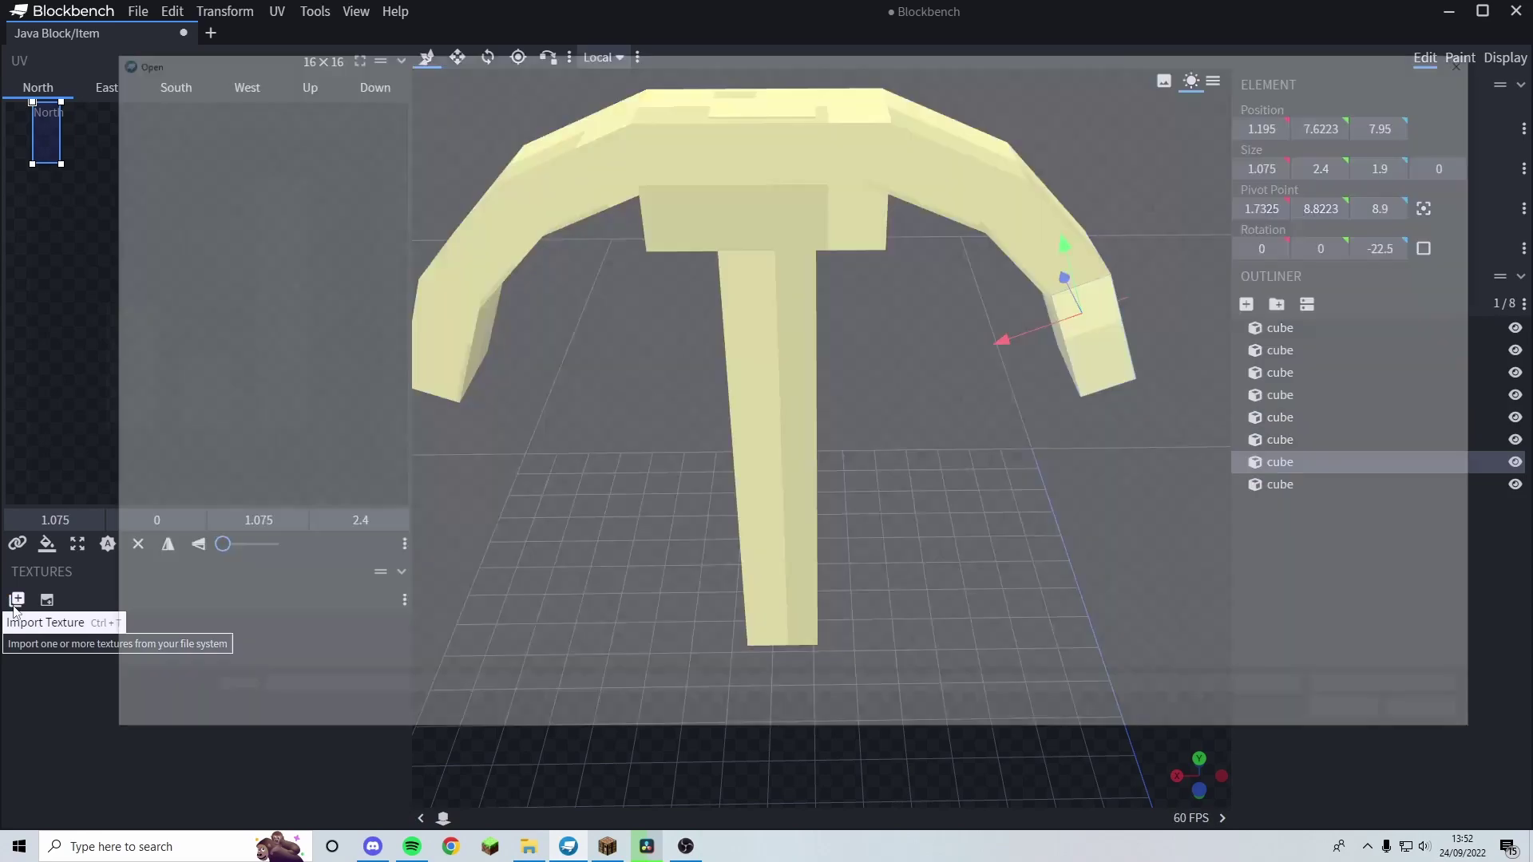
left_click(351, 164)
double_click(349, 166)
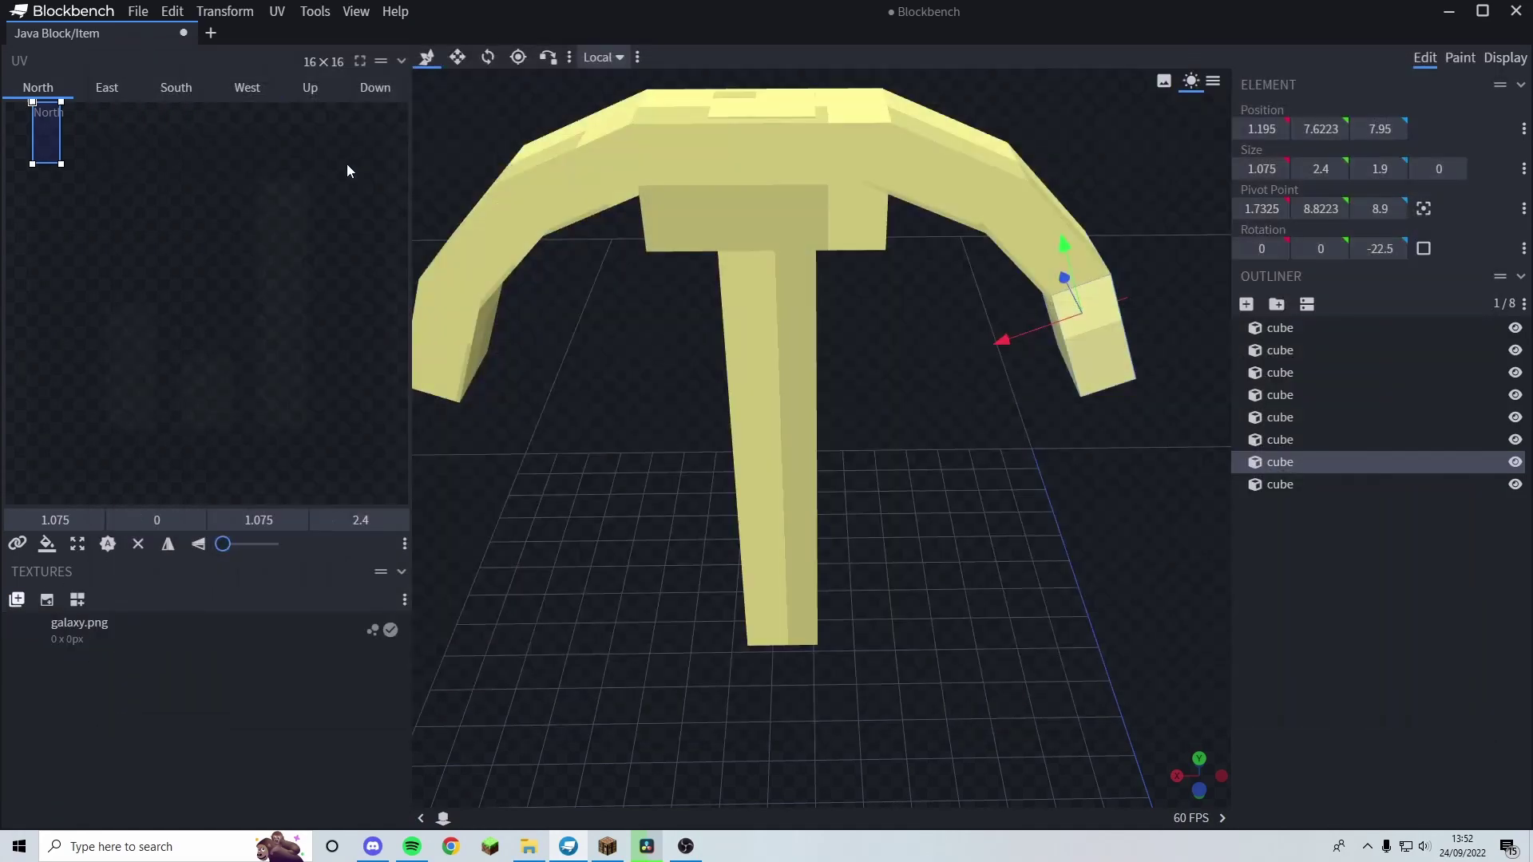
right_click(346, 165)
left_click(171, 635)
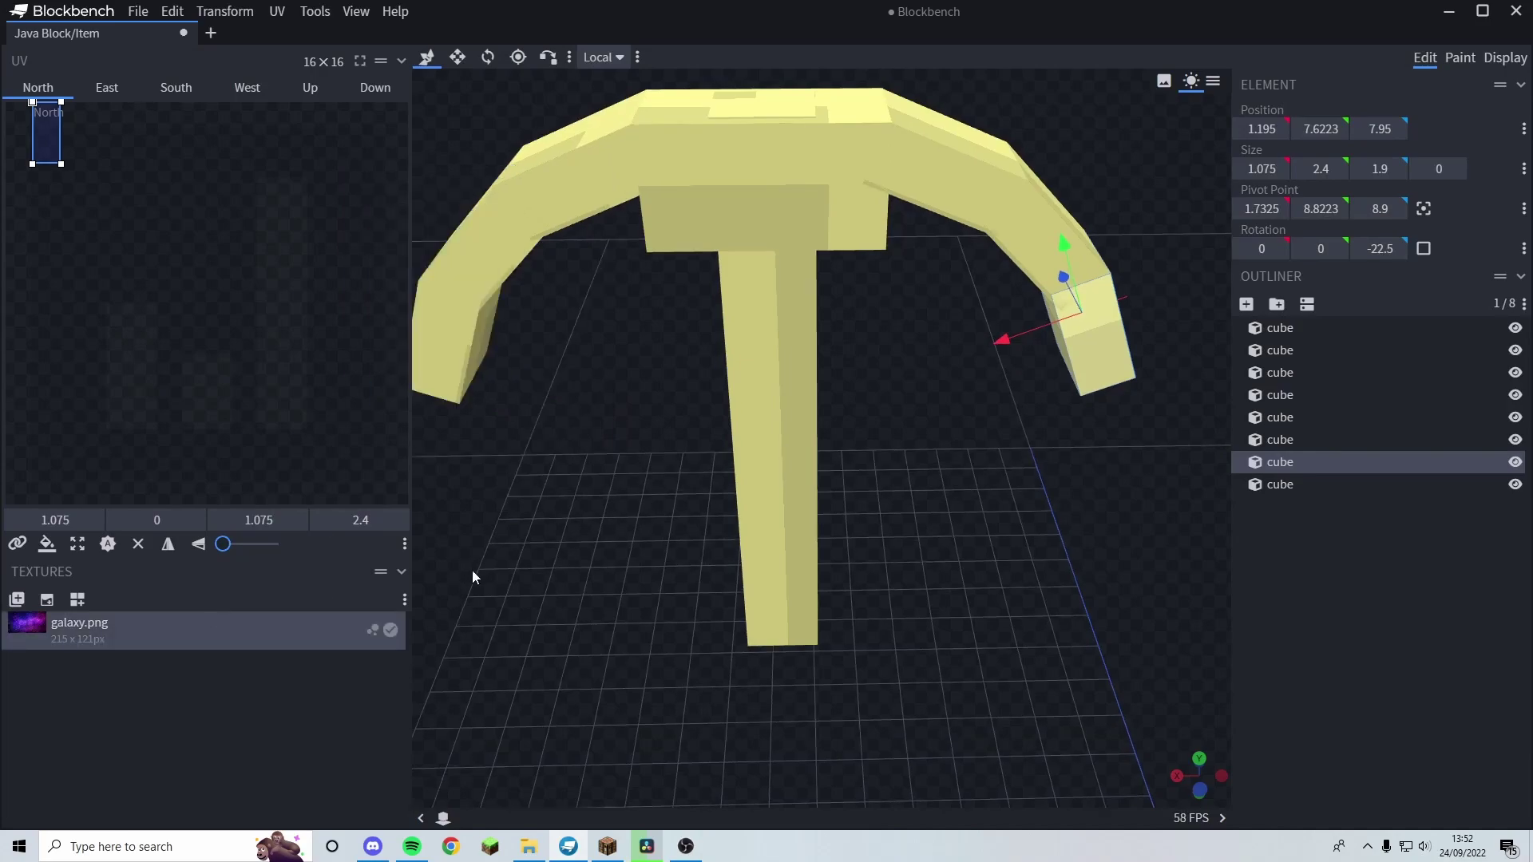
- Apply the galaxy.png texture to the seven cubes of the pickaxe head, leaving the handle out
left_click(468, 311)
left_click(469, 318, "shift")
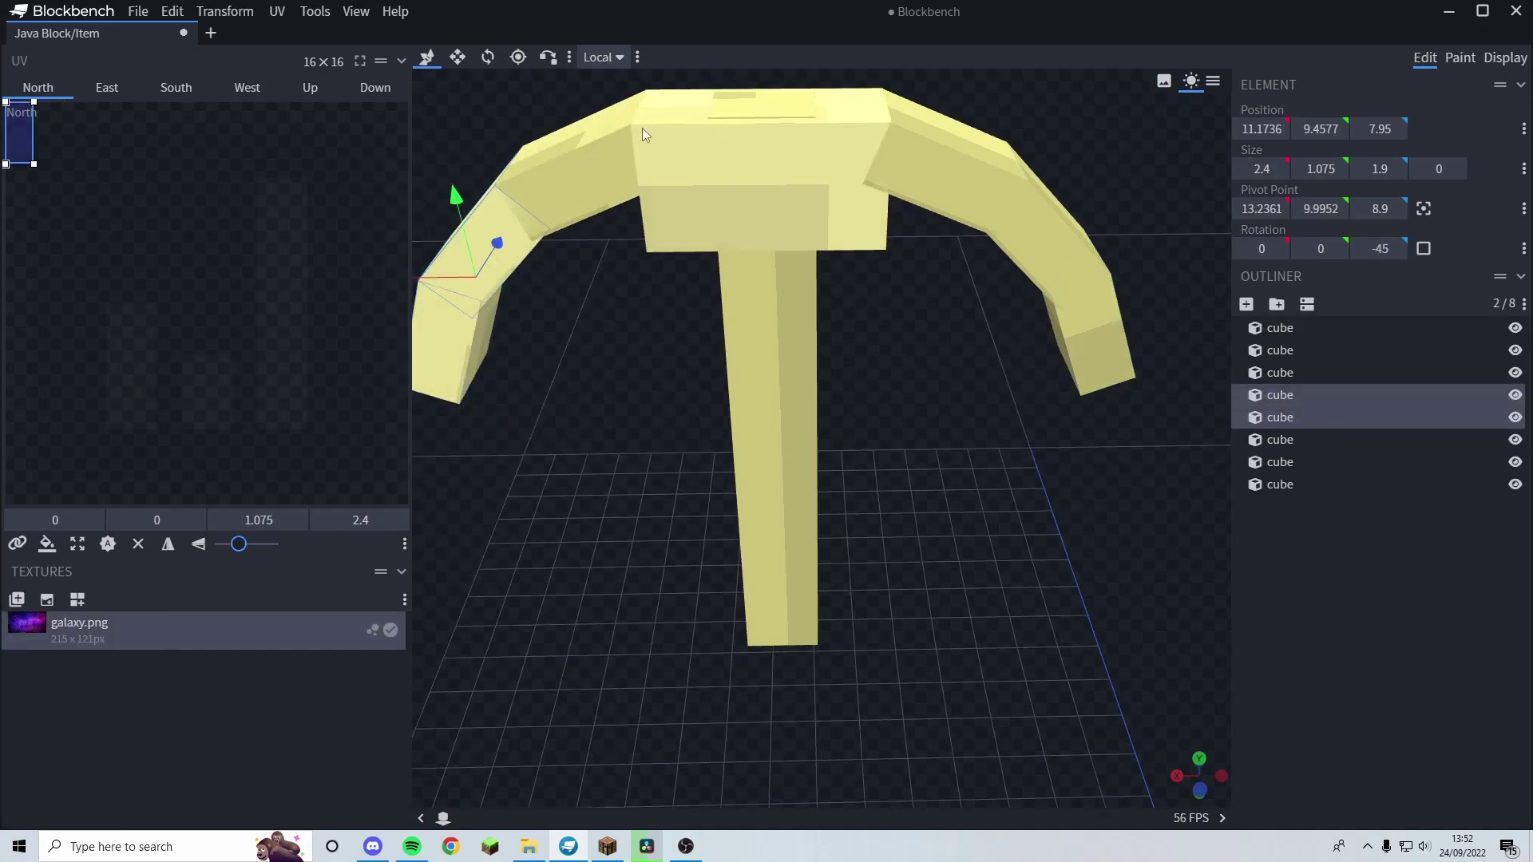
left_click(642, 129, "shift")
left_click(1006, 200, "shift")
left_click(1067, 281, "shift")
left_click(1068, 285, "shift")
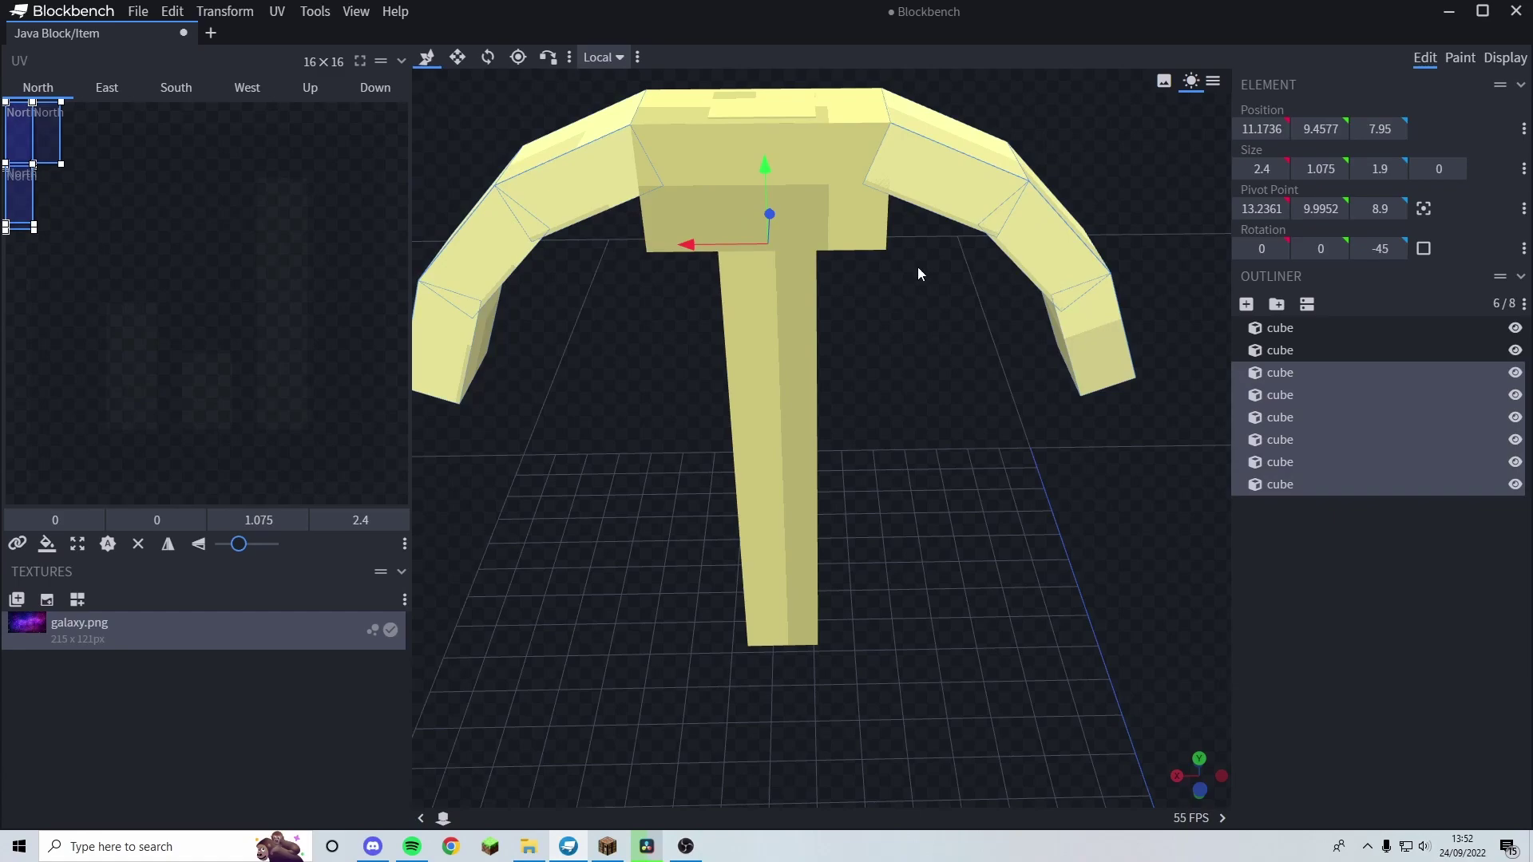
left_click(838, 225, "shift")
right_click(835, 222)
mouse_move(982, 415)
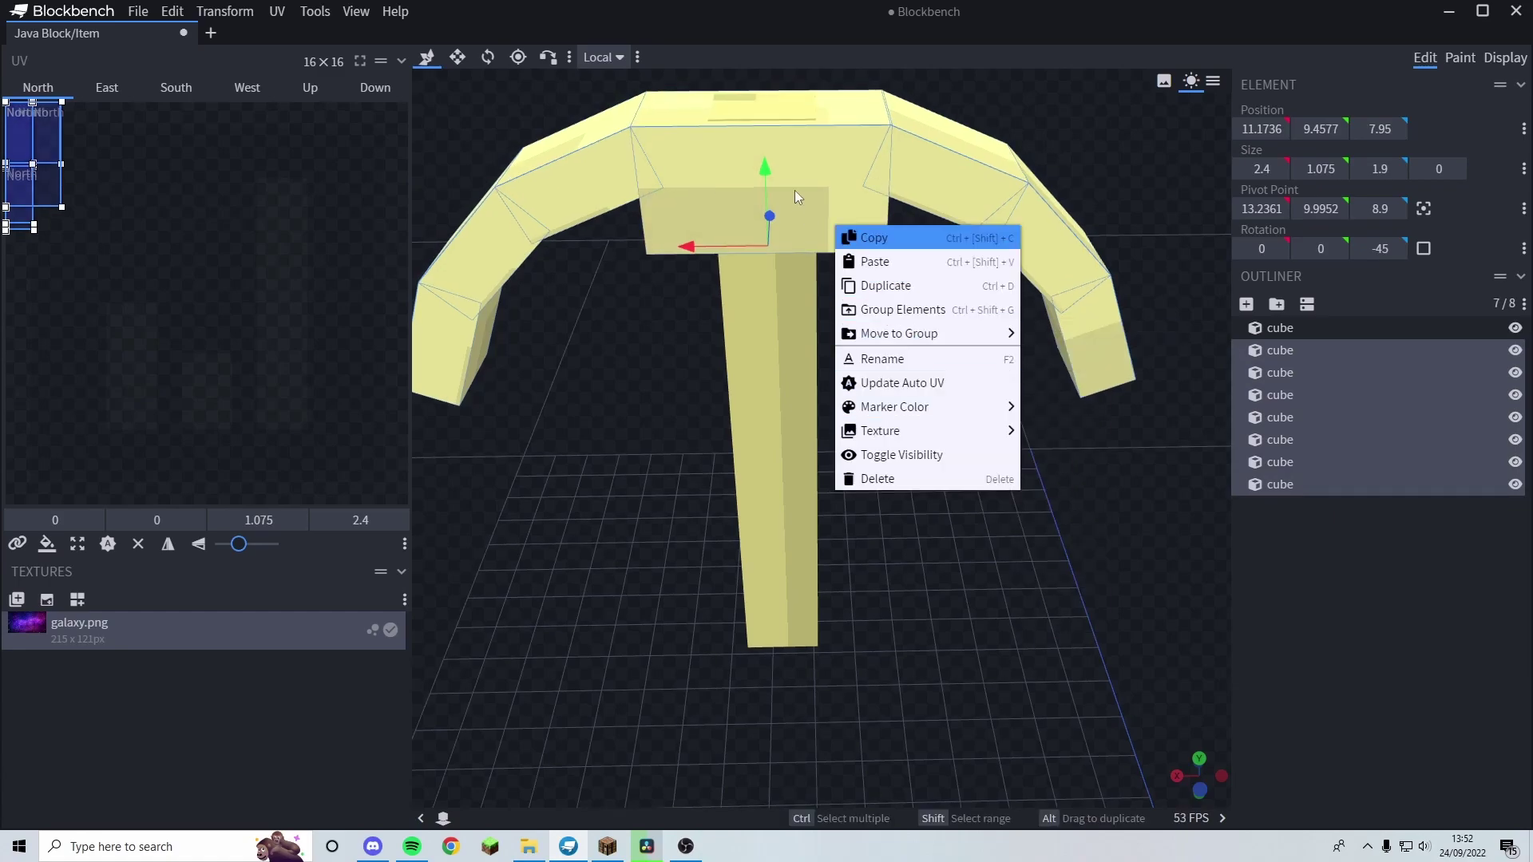
mouse_move(932, 429)
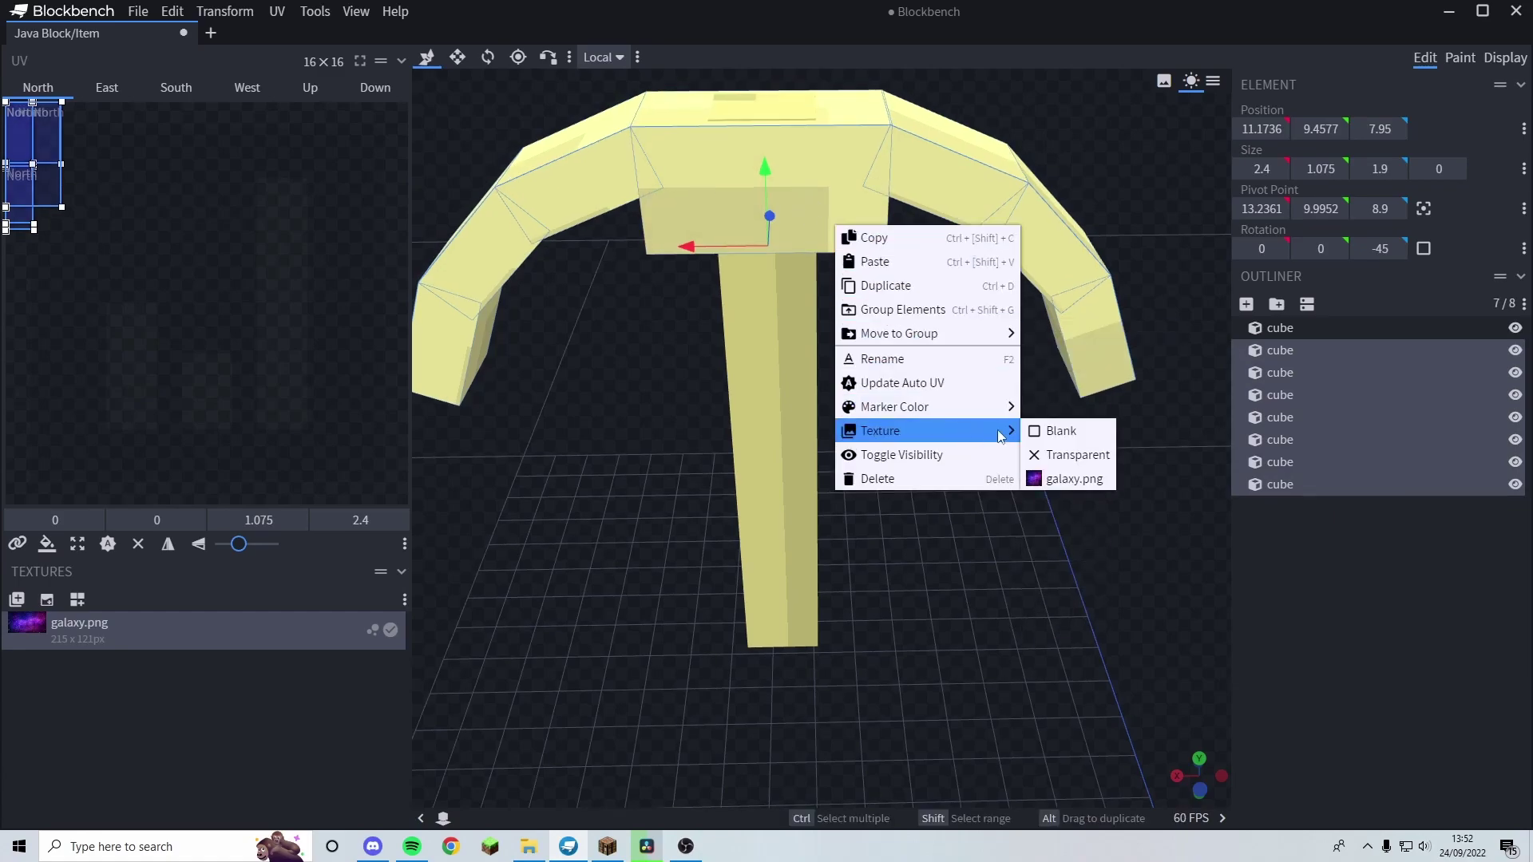
left_click(1052, 480)
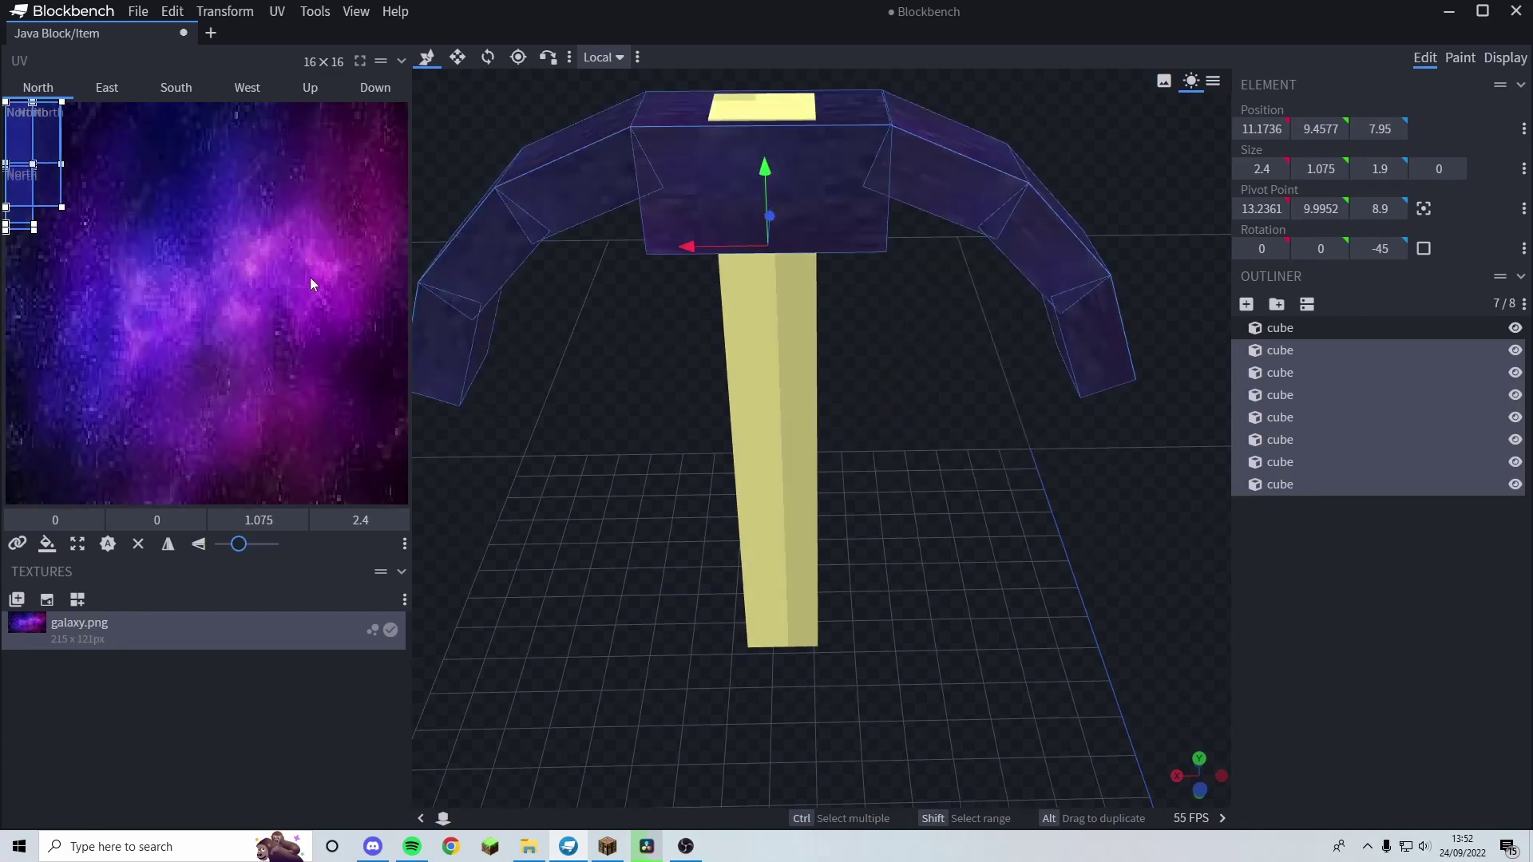
- Enlarge the head cubes' north-face UV to about 15 × 13.9 and apply that mapping to all their faces
left_click_drag(37, 229, 397, 523)
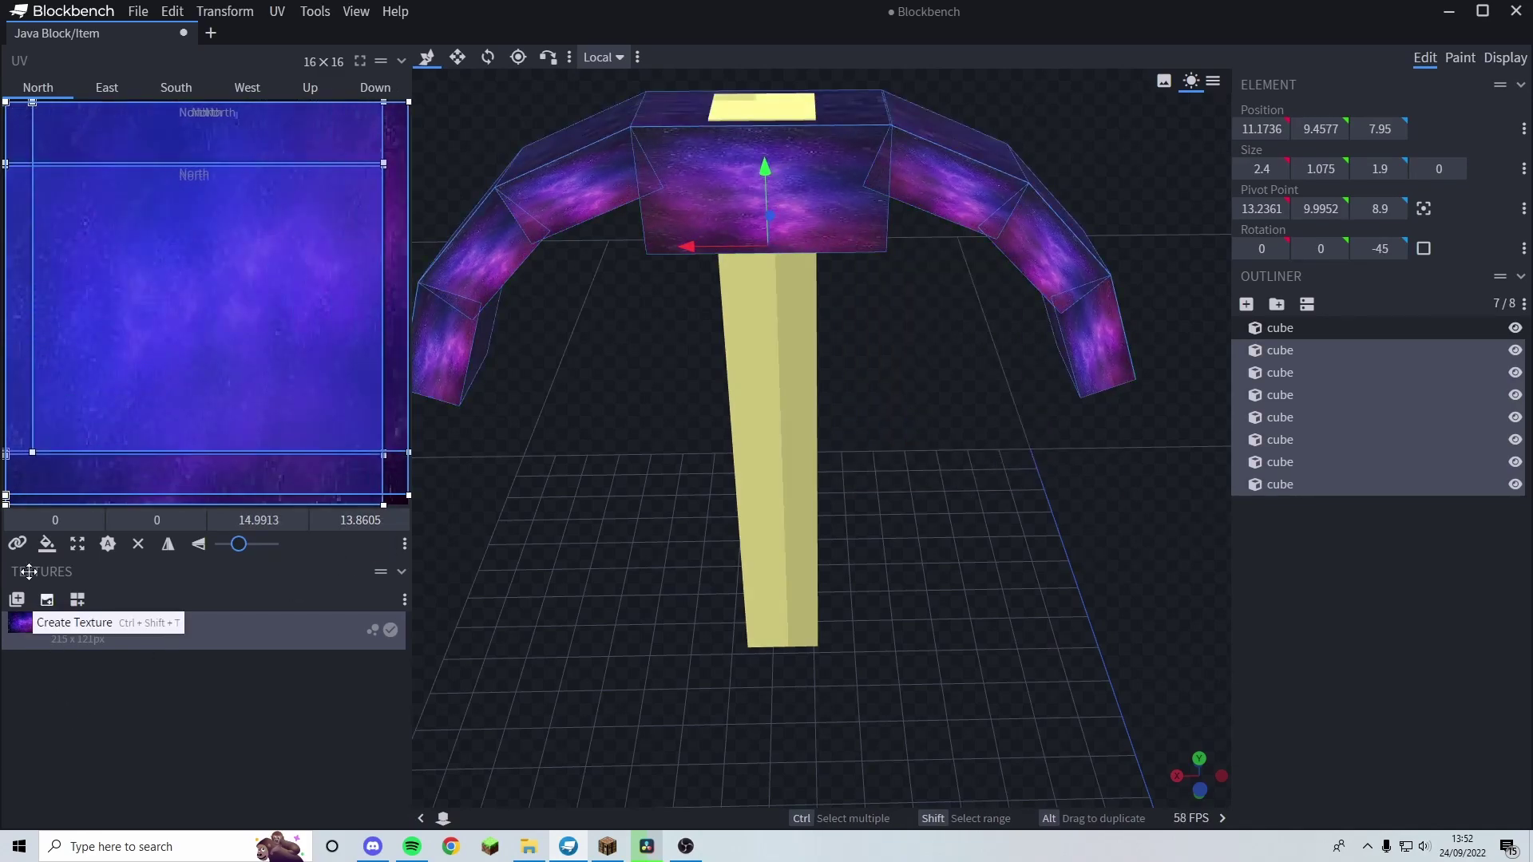
left_click(47, 544)
left_click(723, 453)
scroll(934, 451, "down", 5)
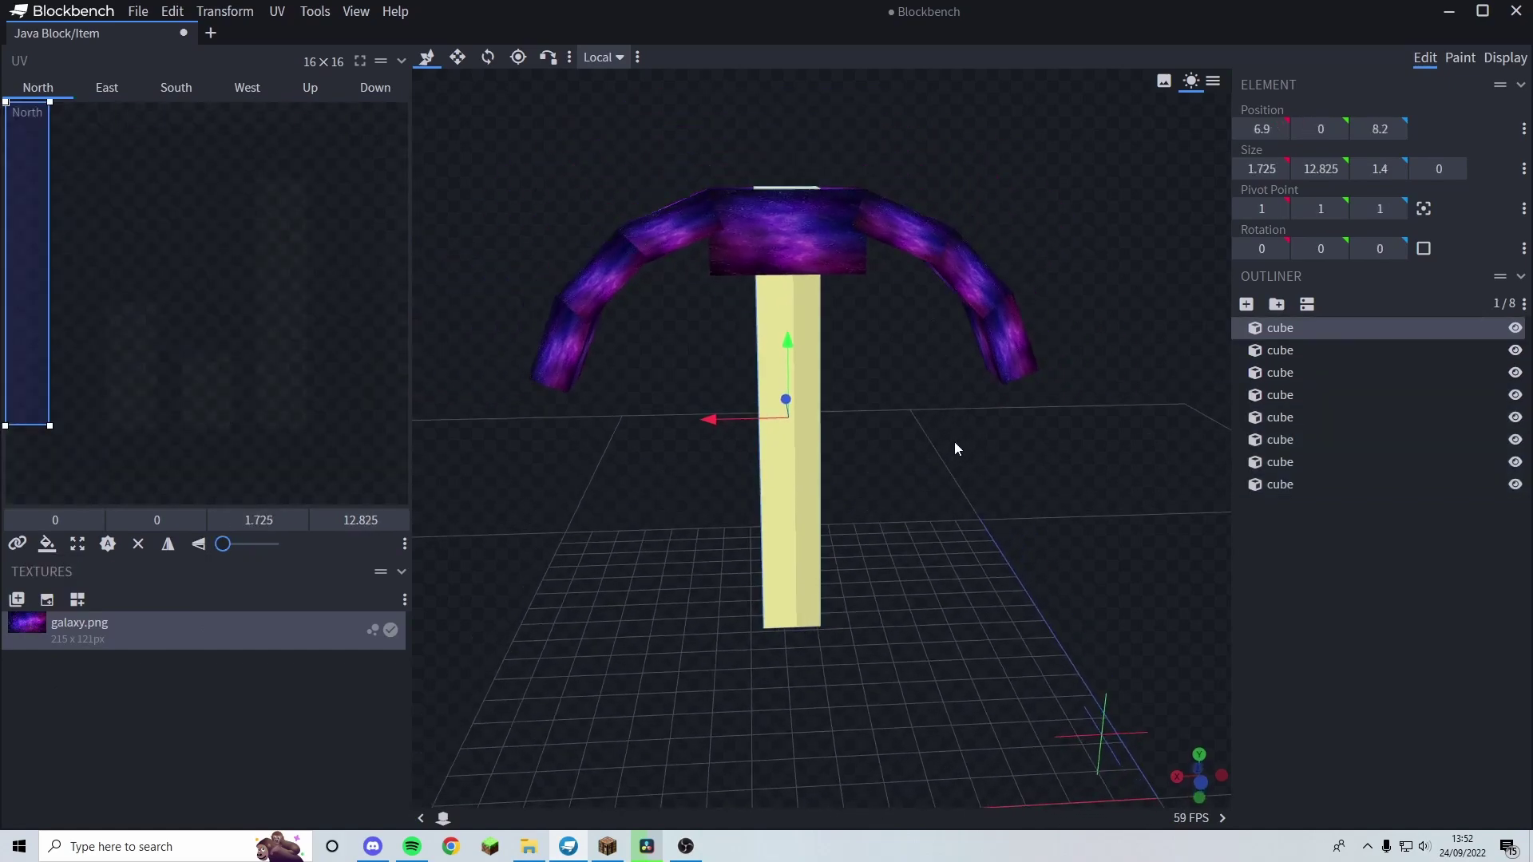
- Resize the innermost and outermost segments of both curved arms symmetrically in depth to 1.95
left_click_drag(955, 442, 845, 369)
scroll(955, 423, "up", 3)
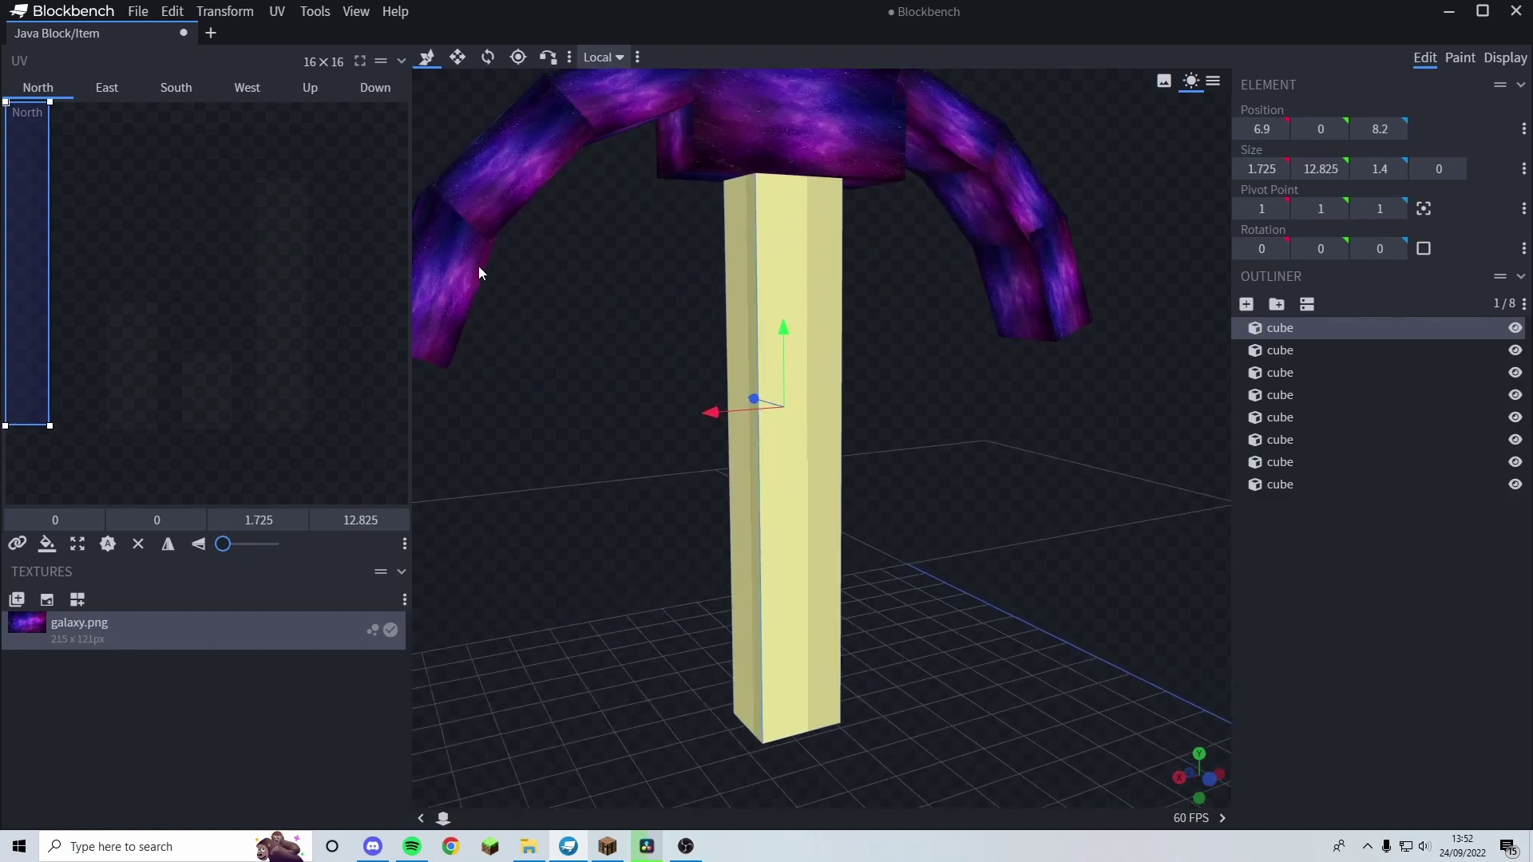
left_click_drag(479, 273, 586, 363)
left_click(902, 281, "shift")
left_click(968, 280, "shift")
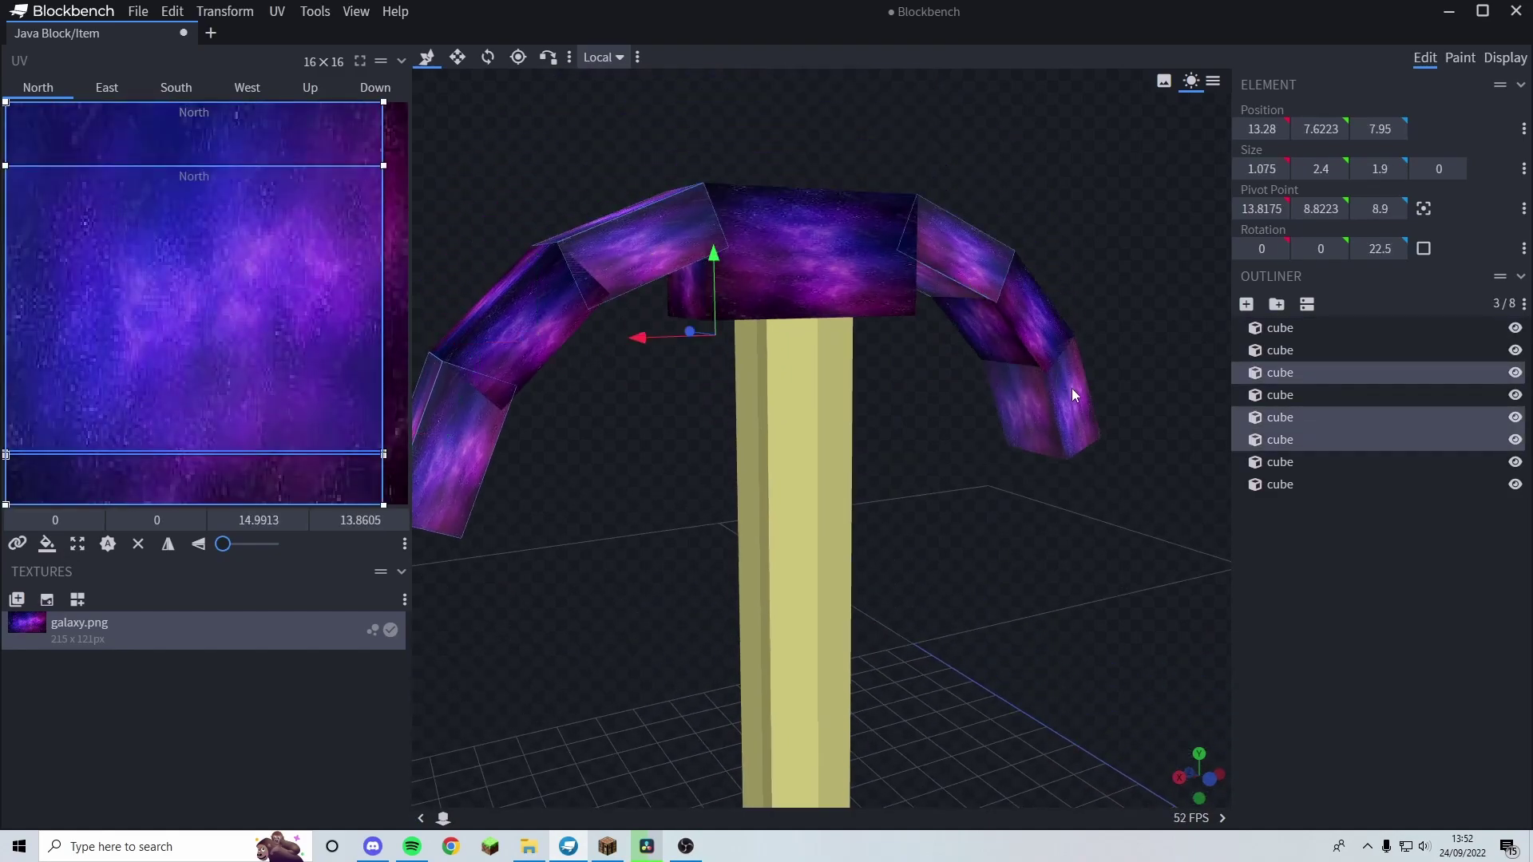
left_click(1071, 391, "shift")
left_click_drag(968, 423, 684, 462)
key("s")
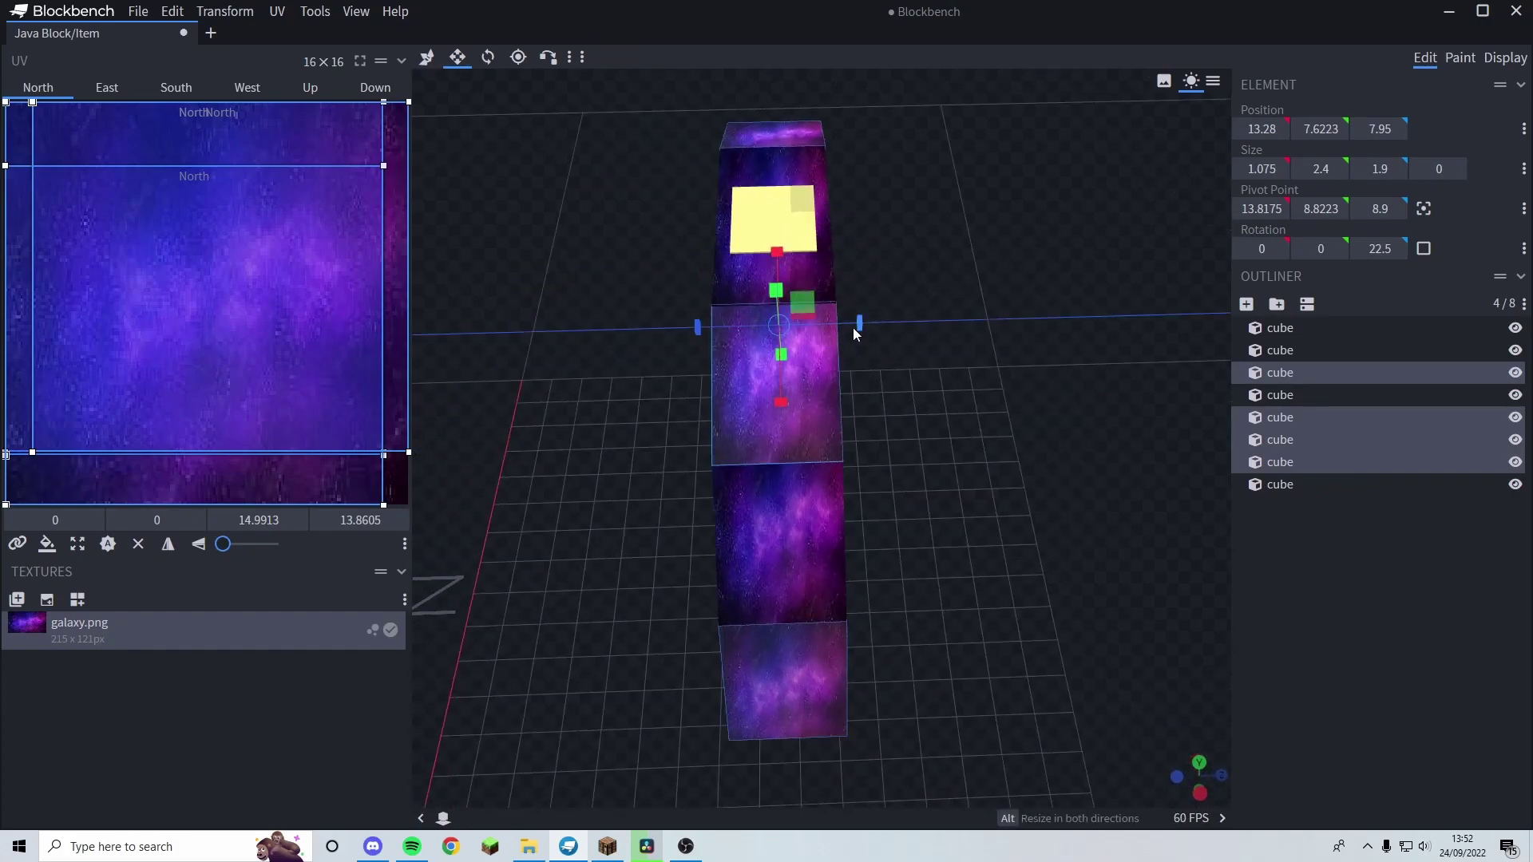
left_click_drag(853, 327, 777, 333)
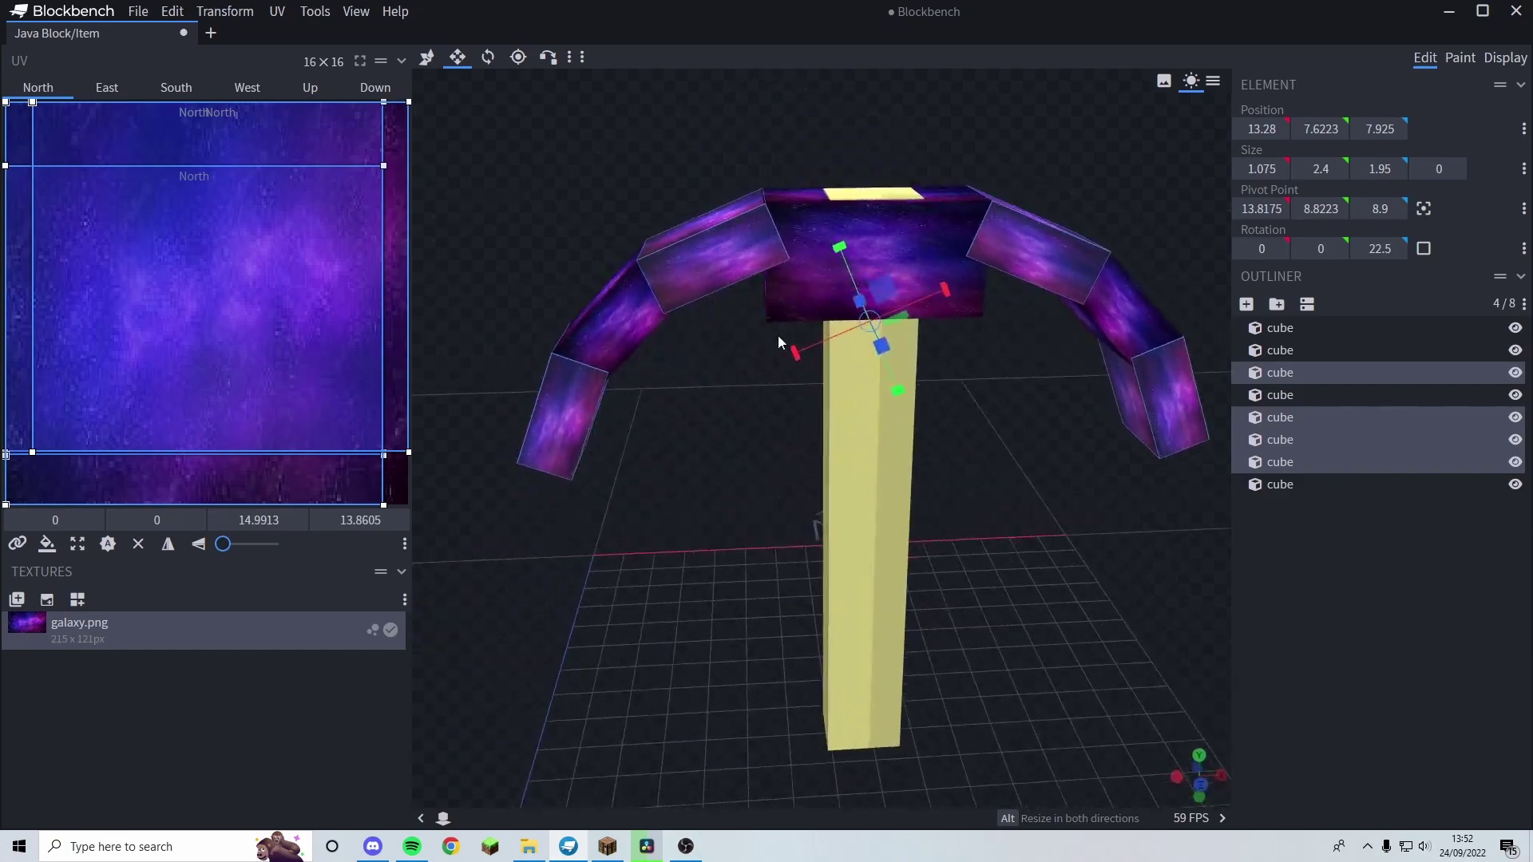
left_click(858, 383)
scroll(925, 416, "down", 5)
left_click_drag(962, 423, 882, 586)
scroll(986, 392, "up", 3)
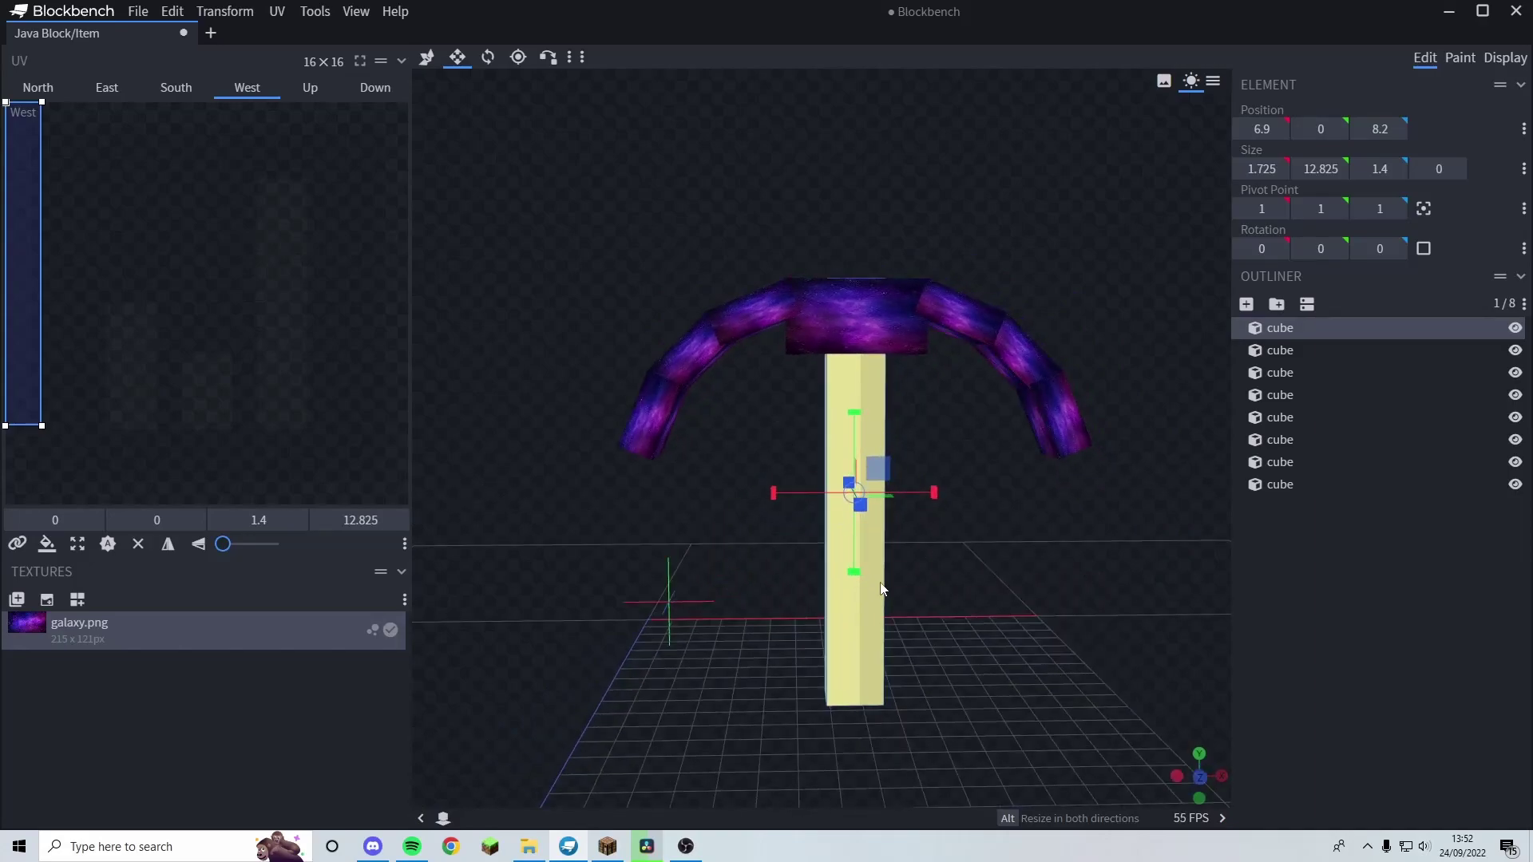
right_click(873, 587)
mouse_move(944, 542)
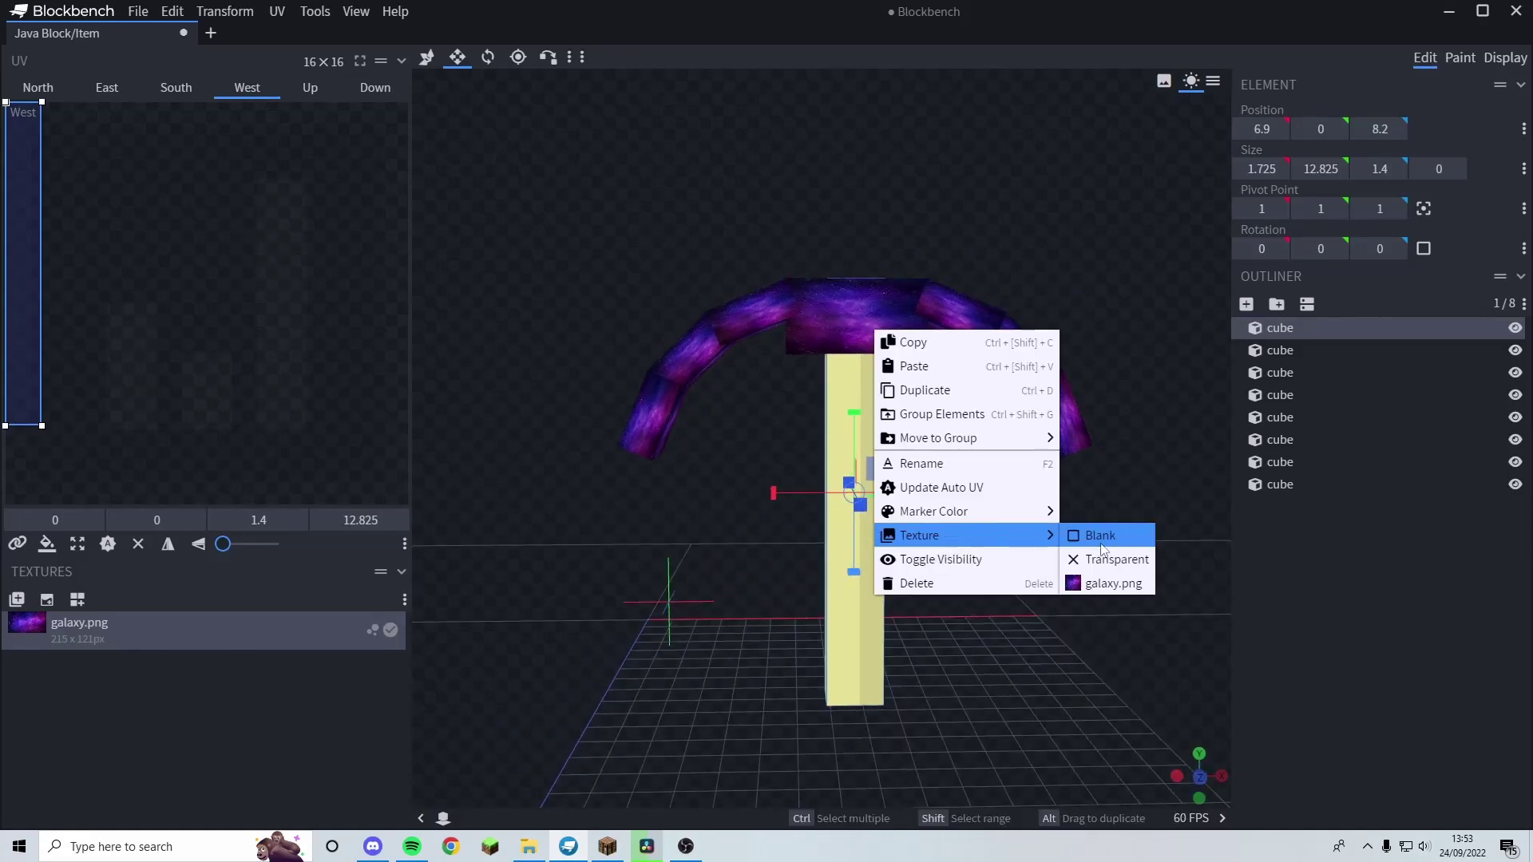
left_click(877, 667)
- Create a texture template for the handle cube with a pixel density of 64x
left_click(863, 664)
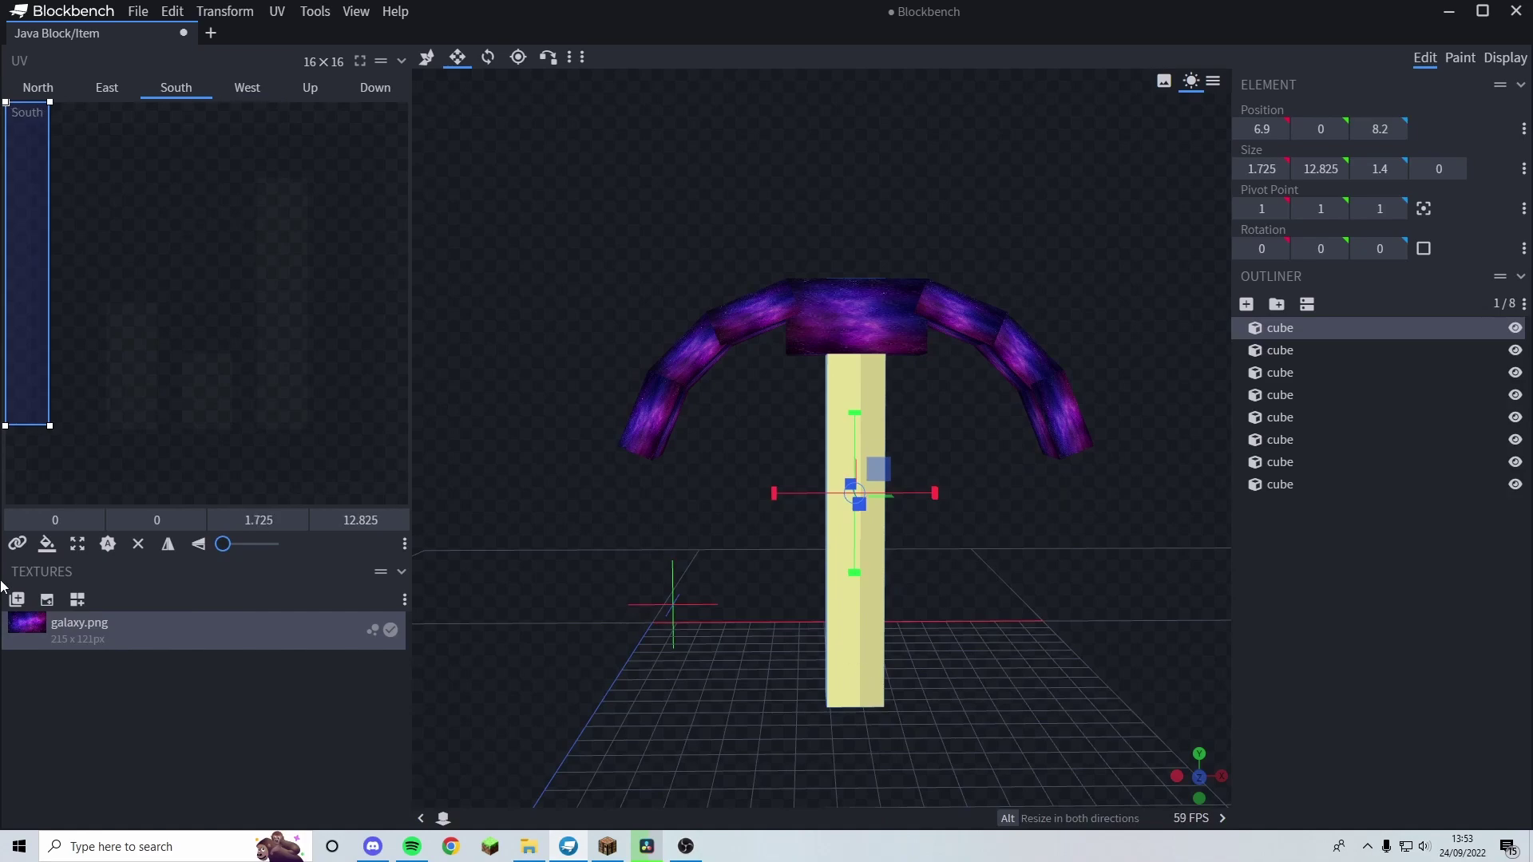
left_click(47, 599)
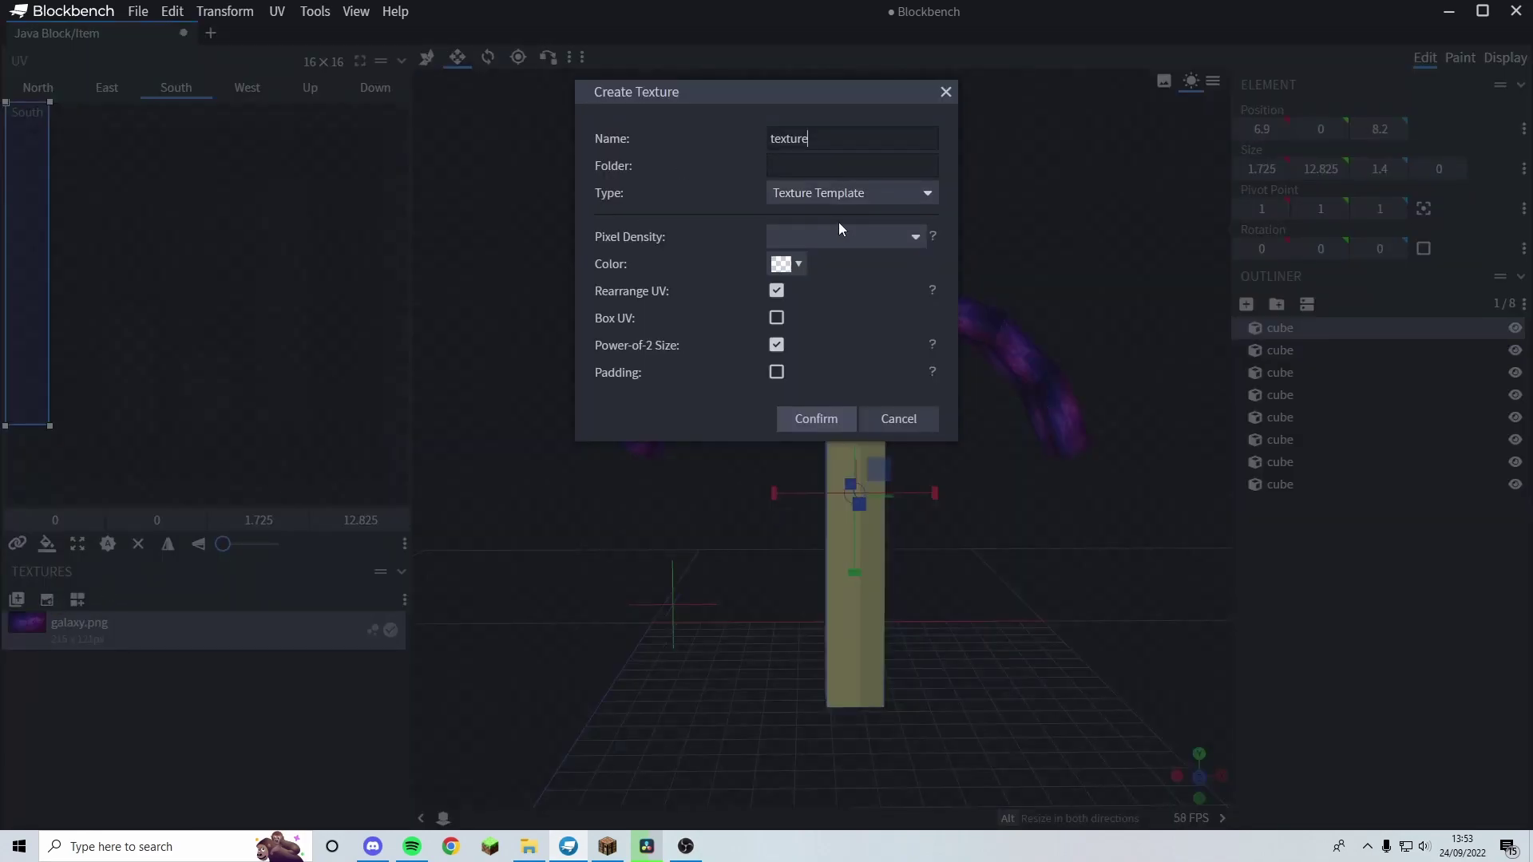
left_click(838, 192)
left_click(823, 238)
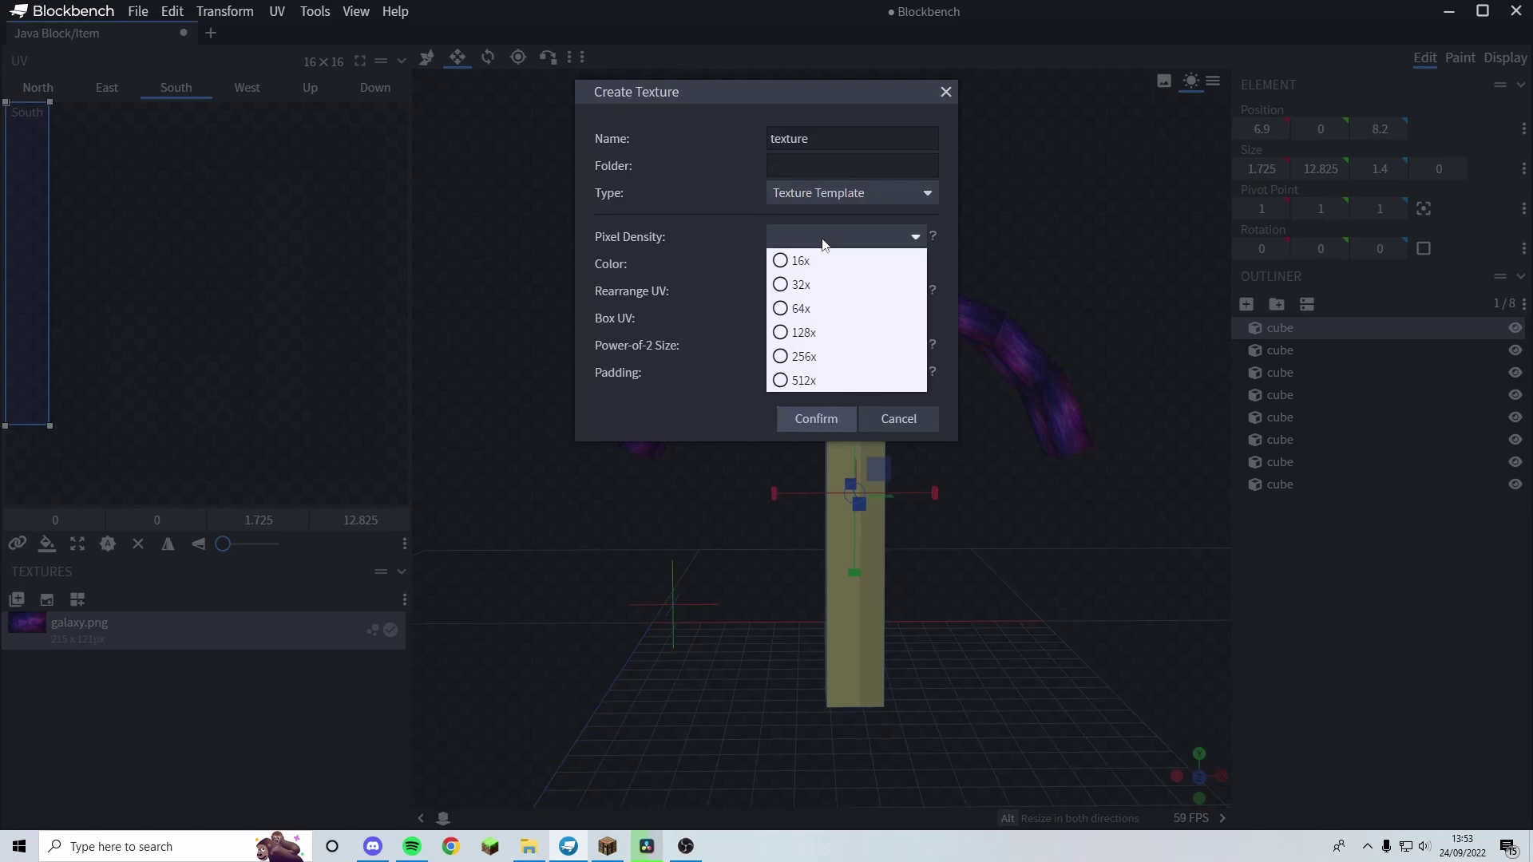
left_click(803, 309)
left_click(812, 418)
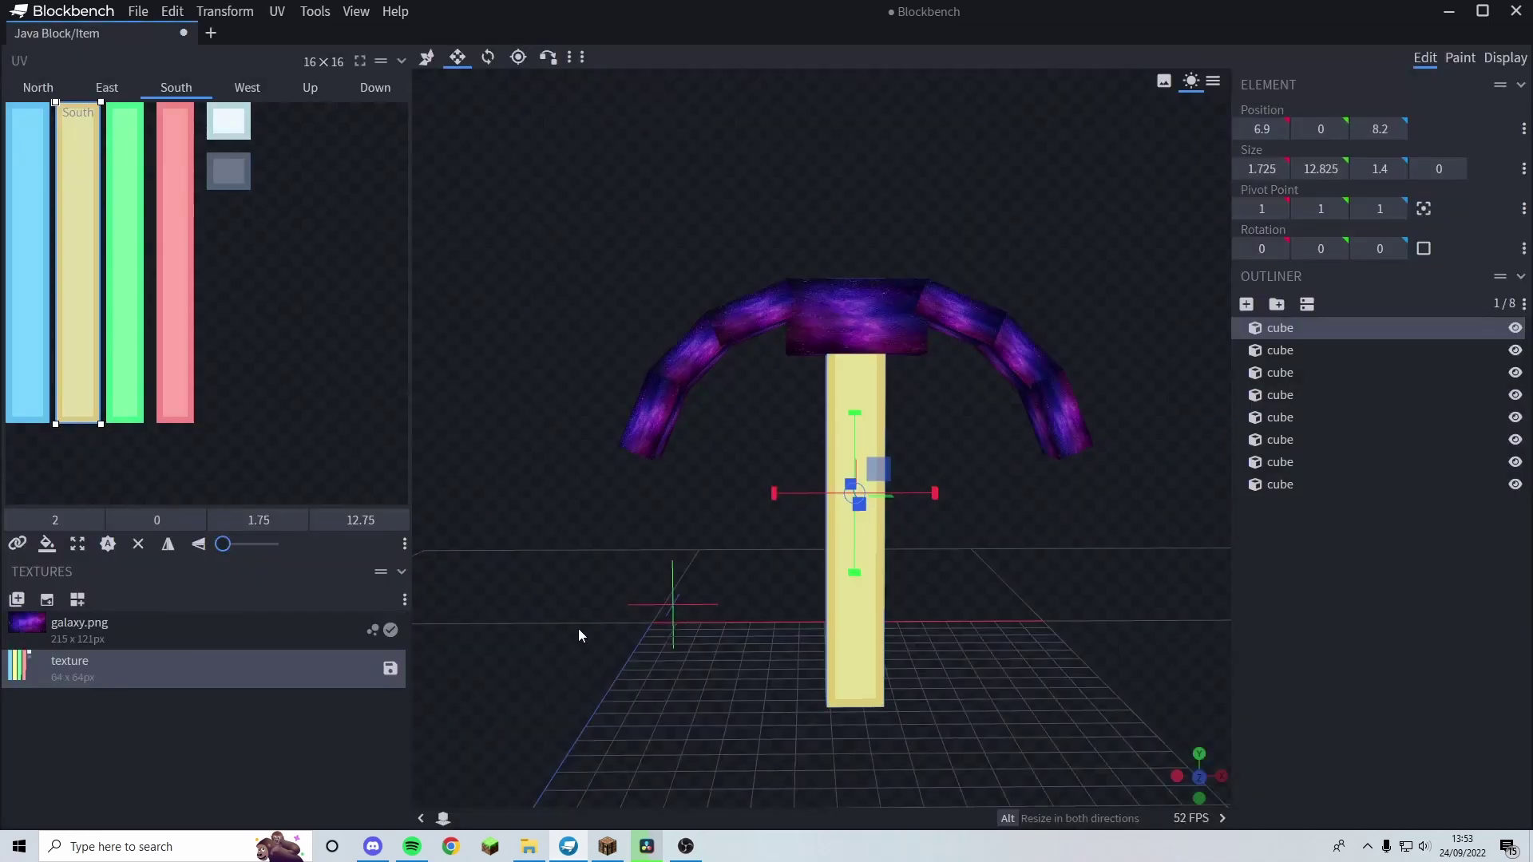
- Fill the handle's front face in Paint mode with the purple colour #8b0bda
scroll(899, 538, "up", 6)
key("v")
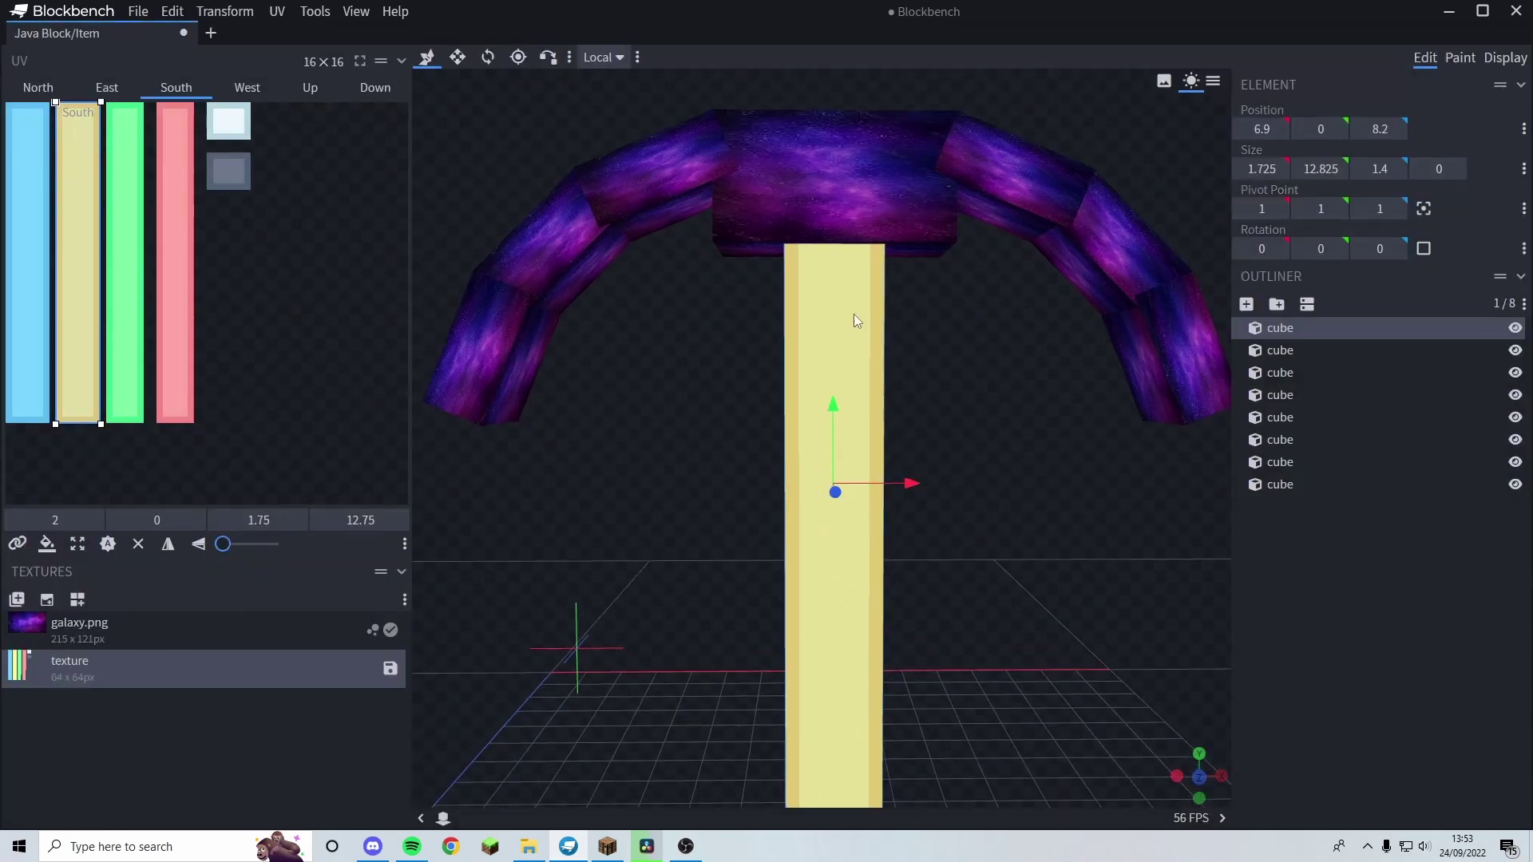
key("2")
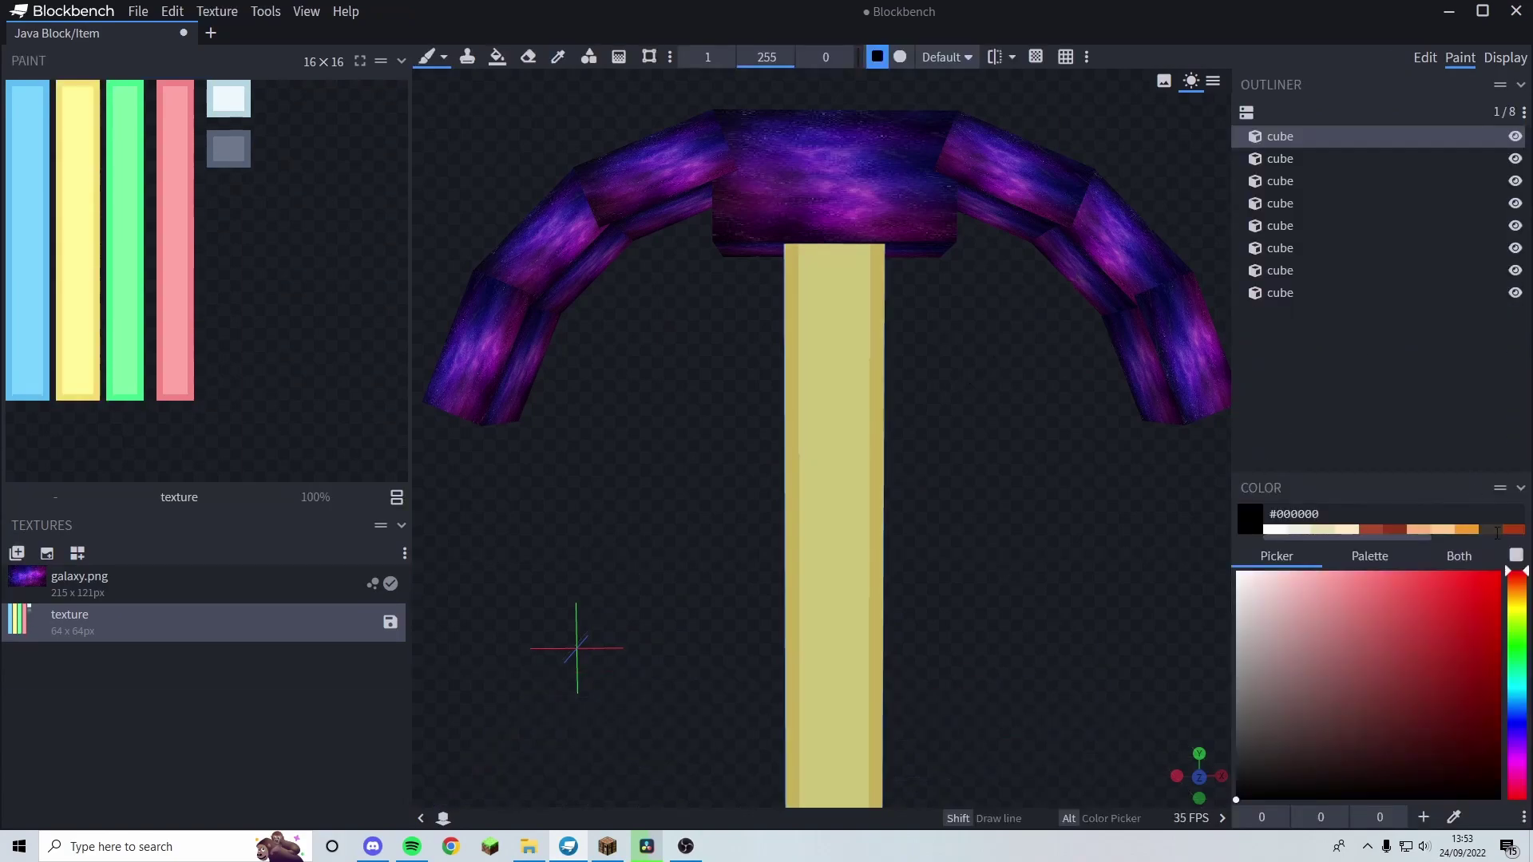
left_click_drag(1511, 720, 1522, 744)
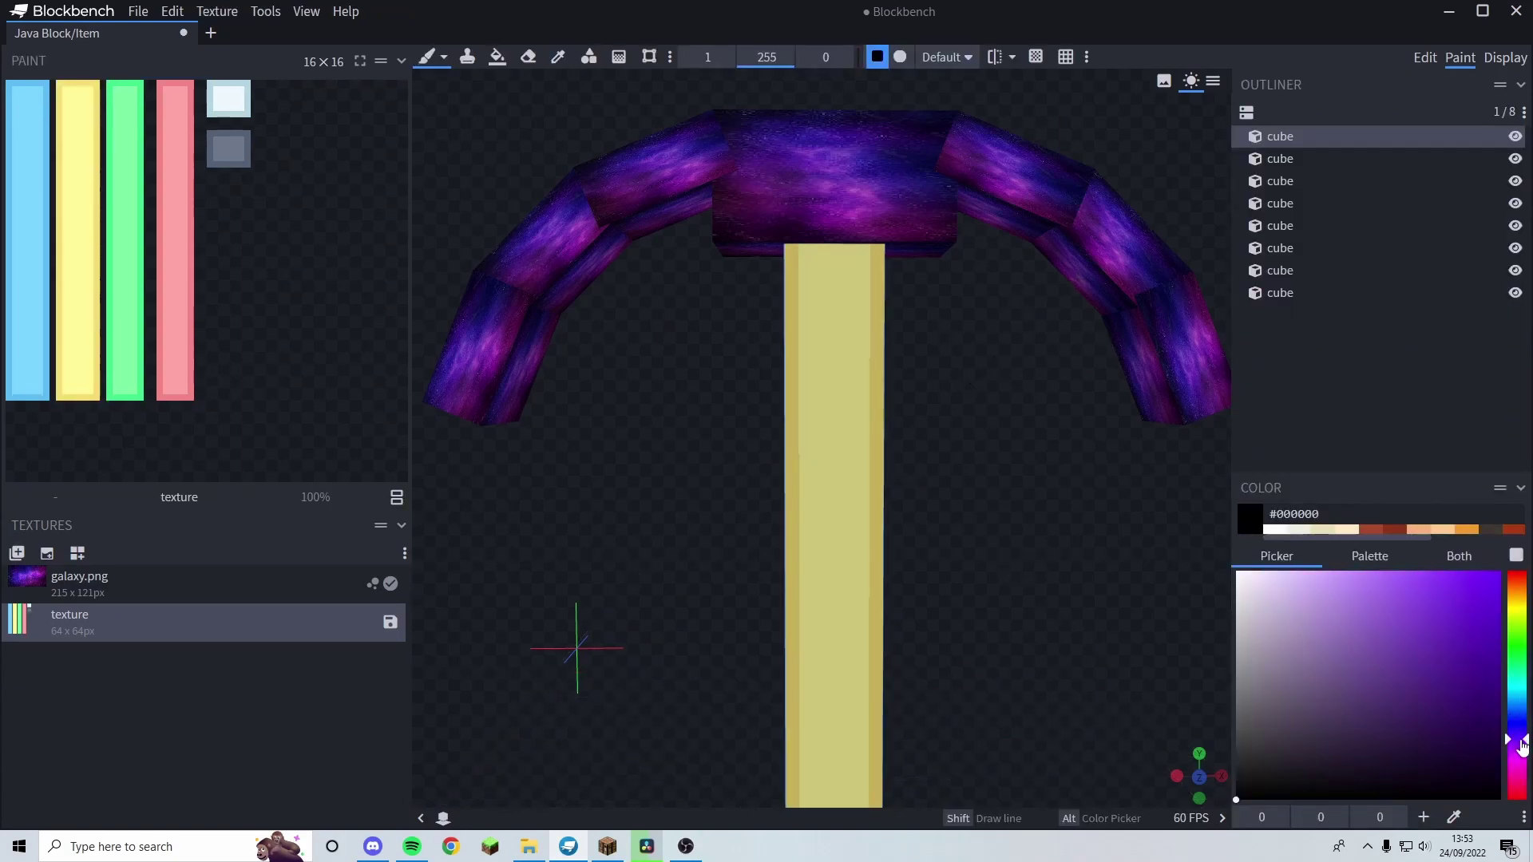
left_click(1474, 600)
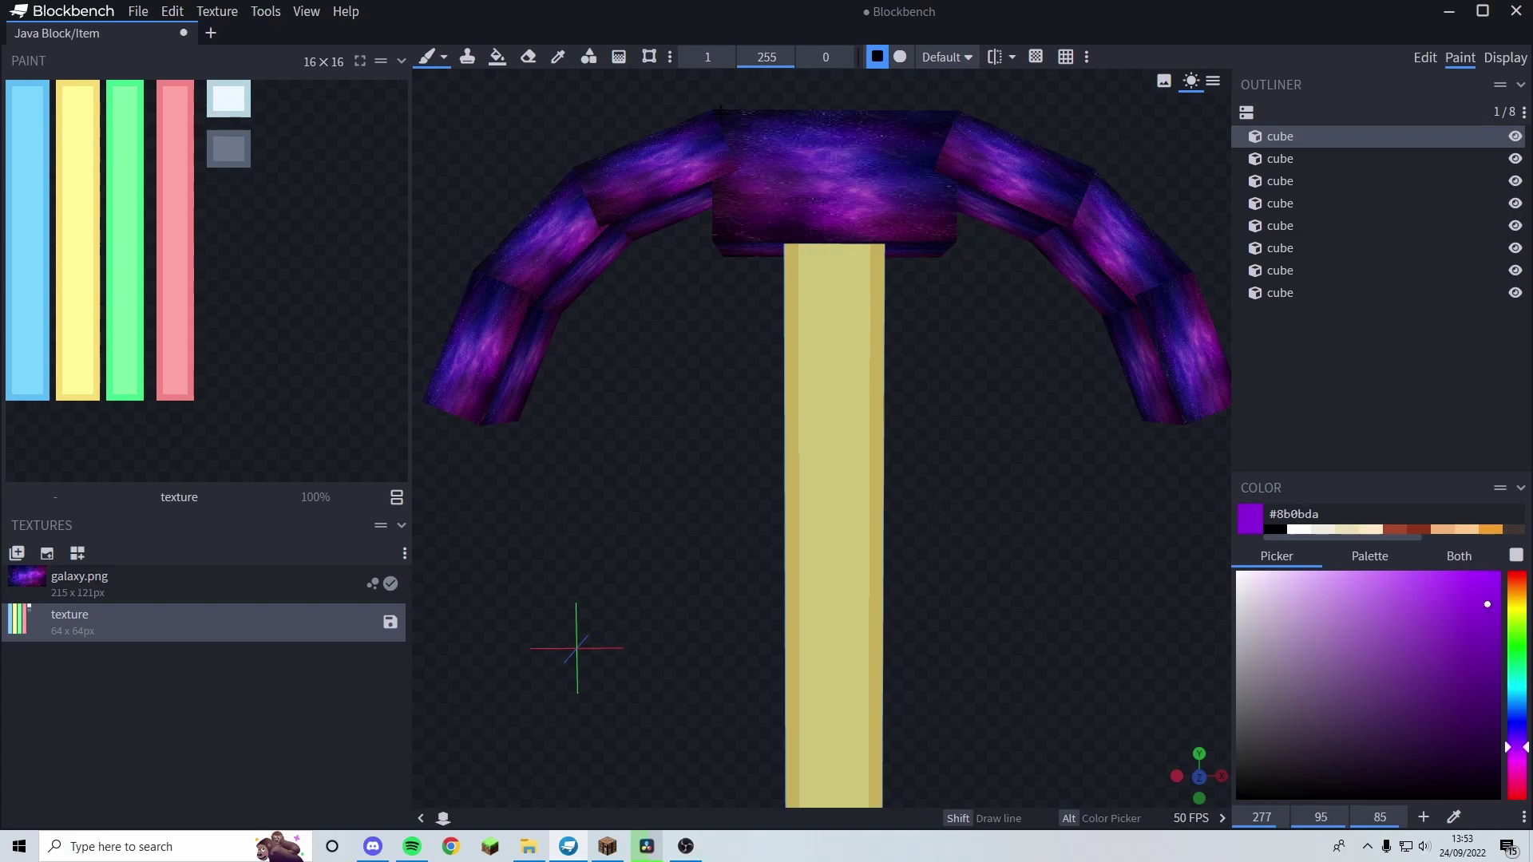
left_click(497, 56)
left_click(817, 405)
scroll(818, 405, "down", 3)
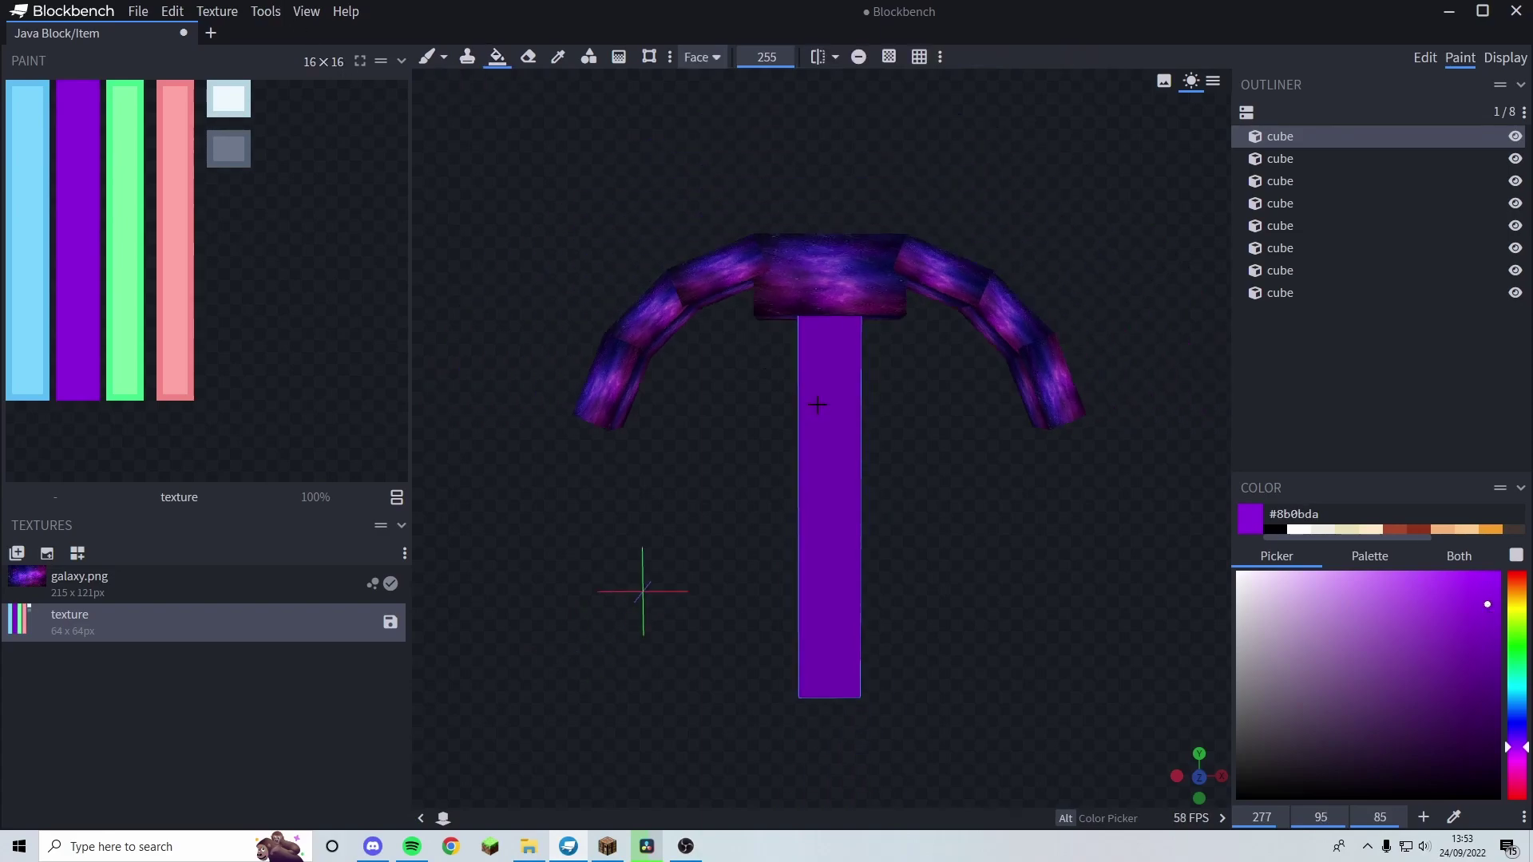
- Apply a gradient in dark purple #45076b to the handle's front face, running upward from its lower end
key("1")
key("2")
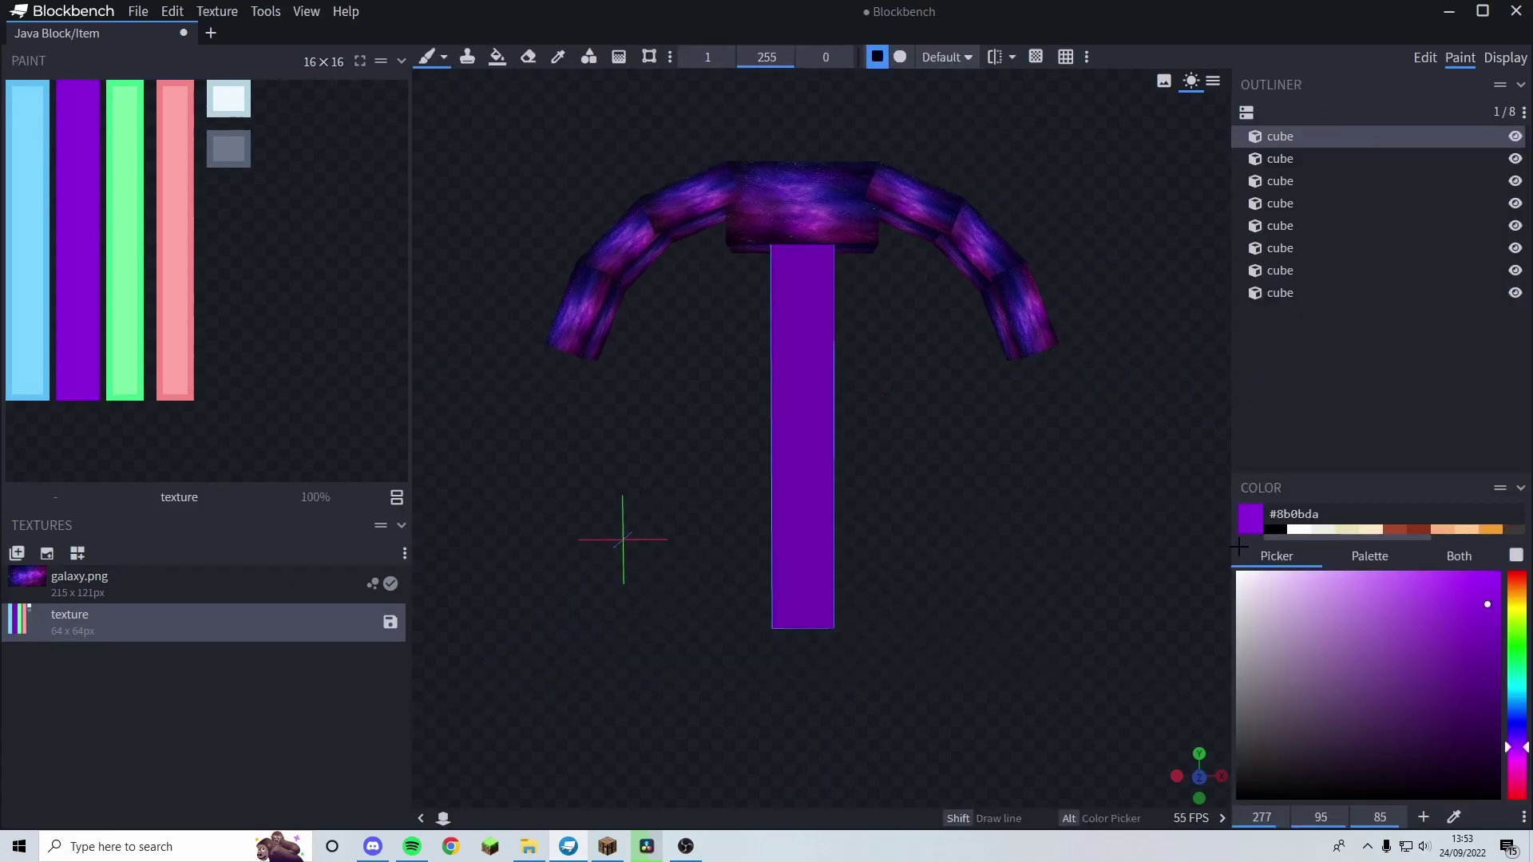
left_click(1482, 704)
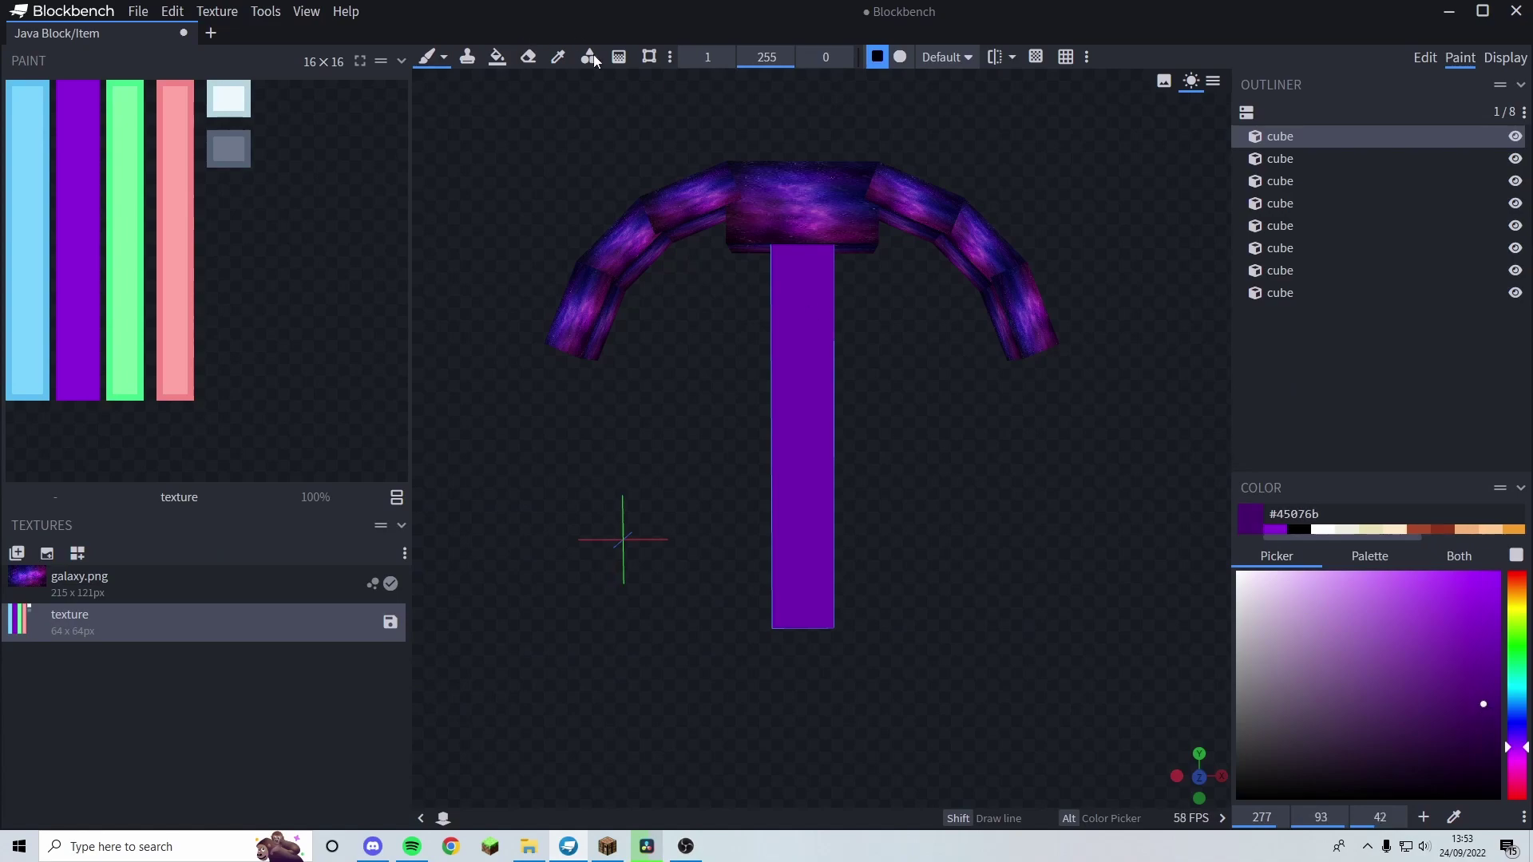
left_click(618, 56)
left_click_drag(818, 620, 813, 487)
- Return to Edit mode and apply the handle's front-face UV and texture to all of its faces
key("1")
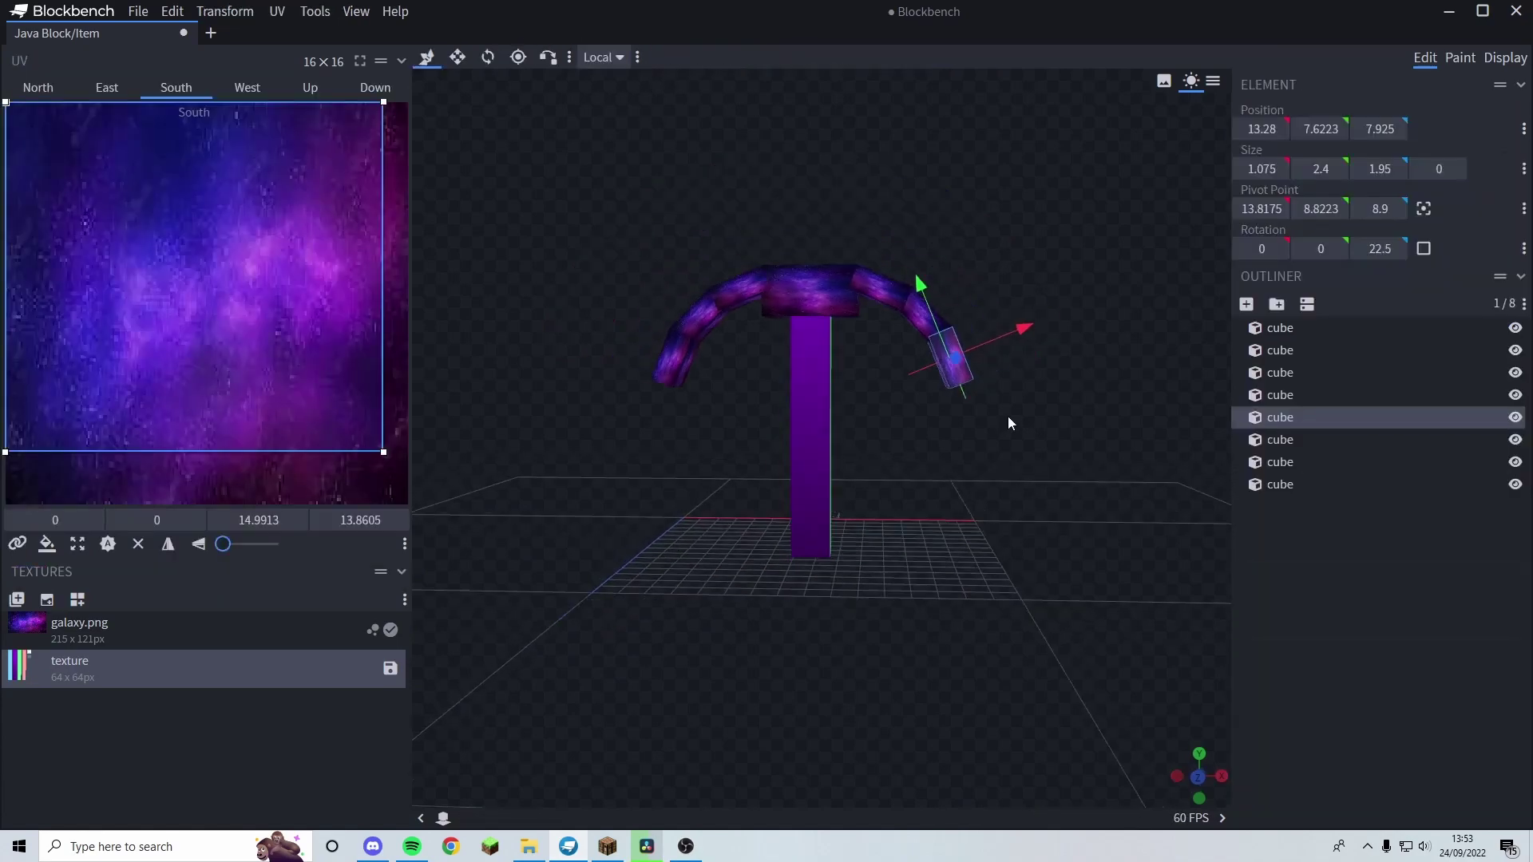
left_click_drag(1007, 415, 773, 396)
left_click(811, 400)
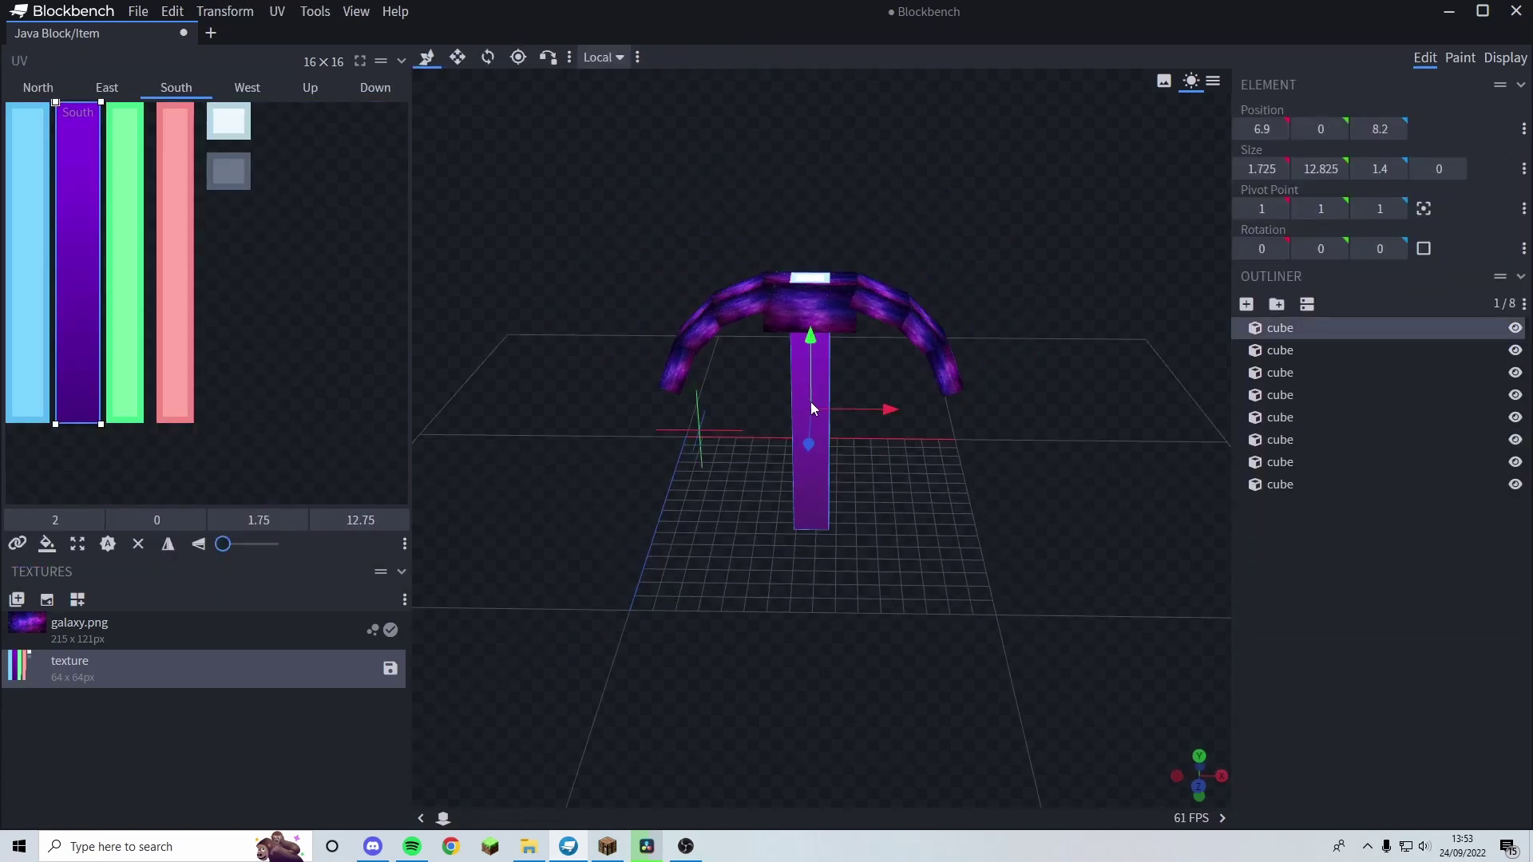
left_click(47, 544)
- Shrink the handle's top-face UV to 1 × 1.25 at 2.25, 0 within the purple strip, and deselect the cube
left_click(814, 280)
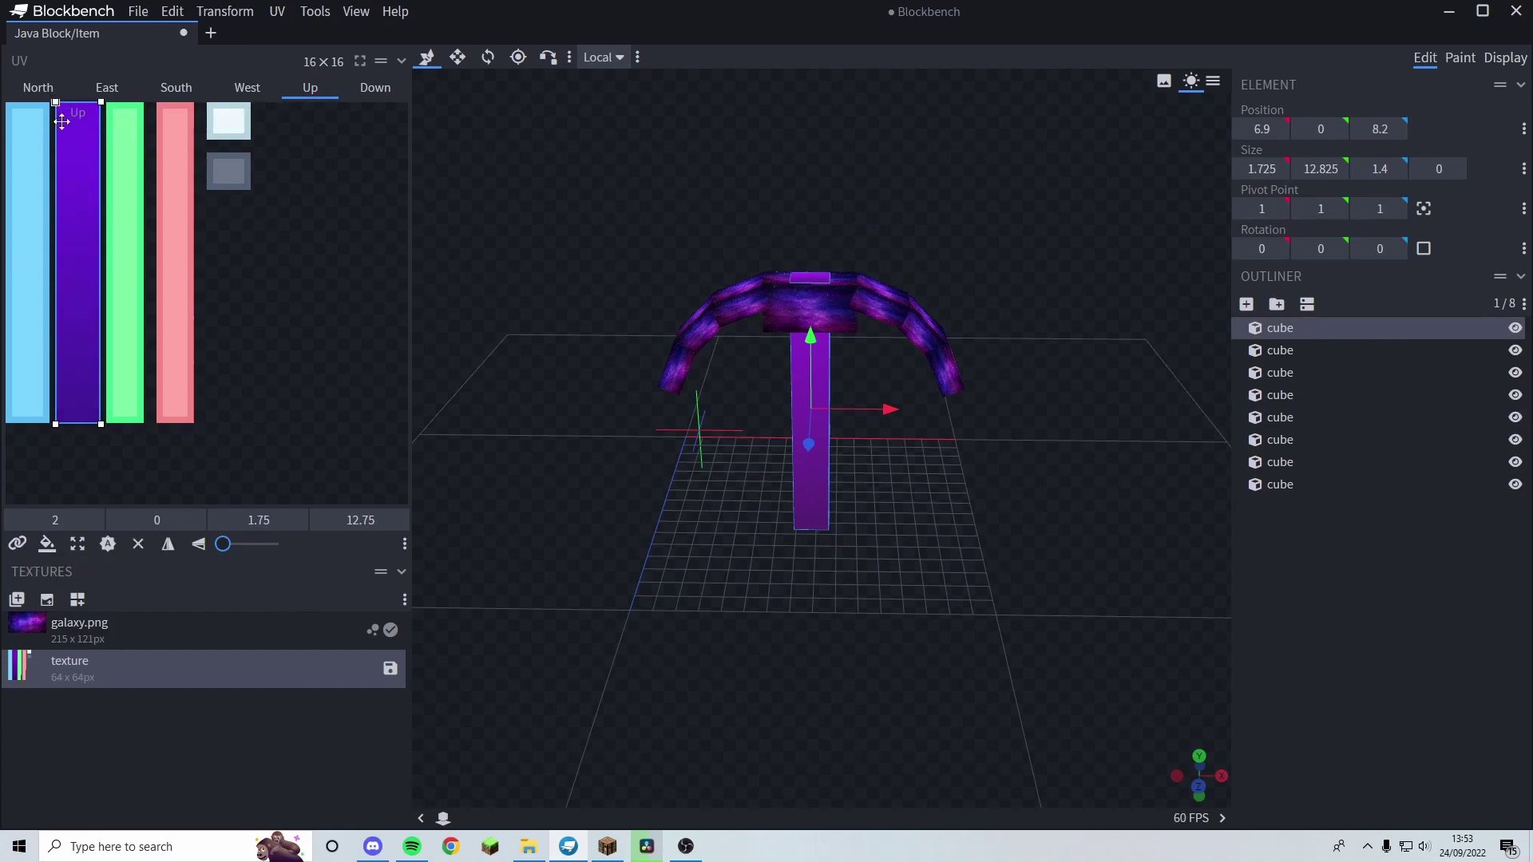
mouse_move(56, 103)
left_mouse_down()
mouse_move(82, 332)
mouse_move(74, 392)
mouse_move(86, 191)
mouse_move(74, 117)
left_mouse_up()
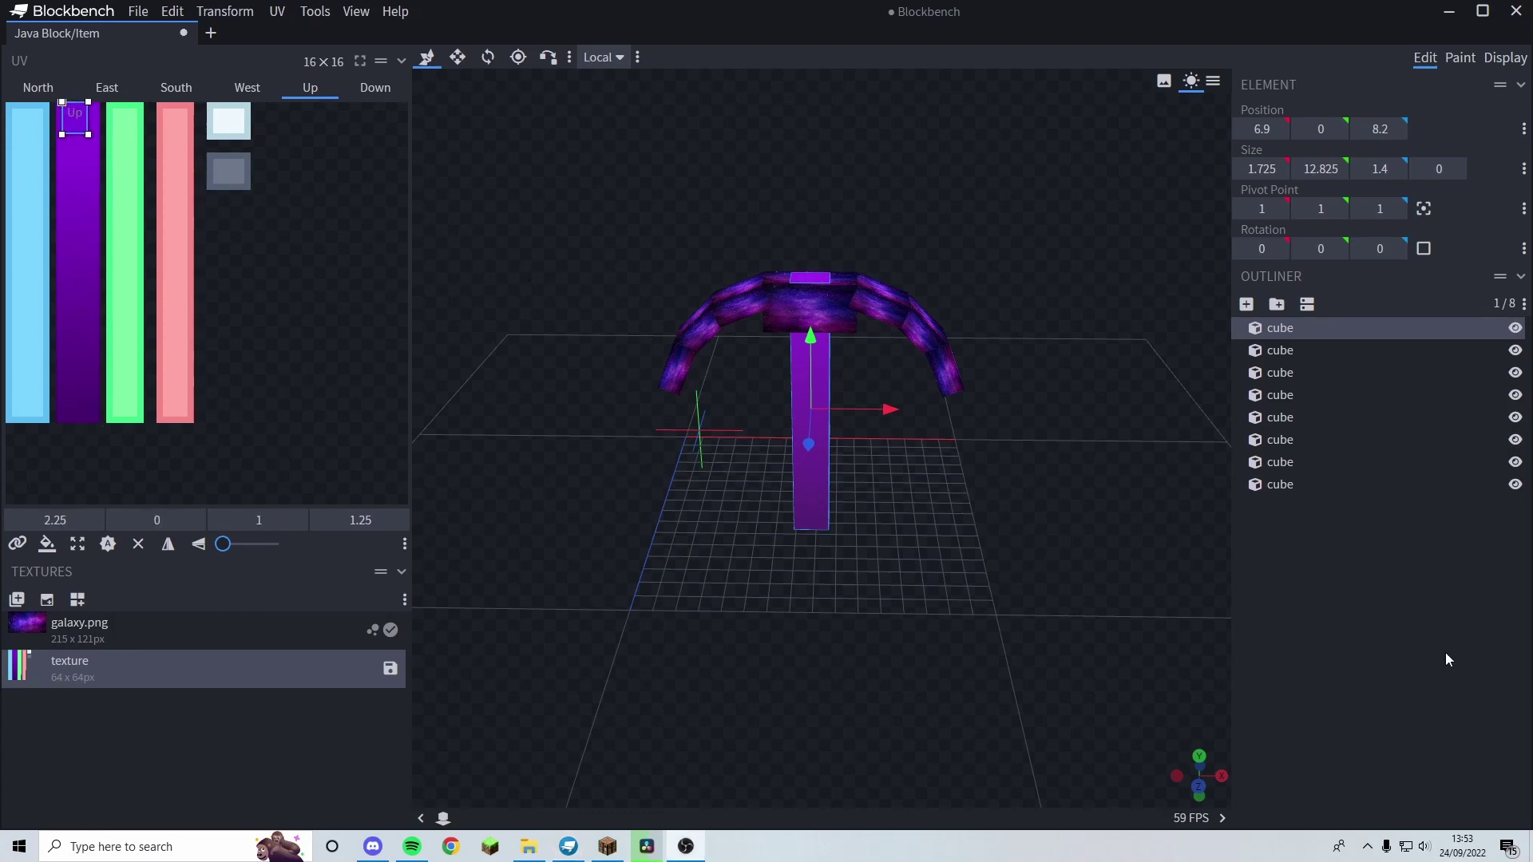
left_click(1342, 481)
left_click(1338, 576)
left_click_drag(1181, 559, 970, 509)
scroll(1017, 512, "up", 5)
scroll(1020, 549, "down", 3)
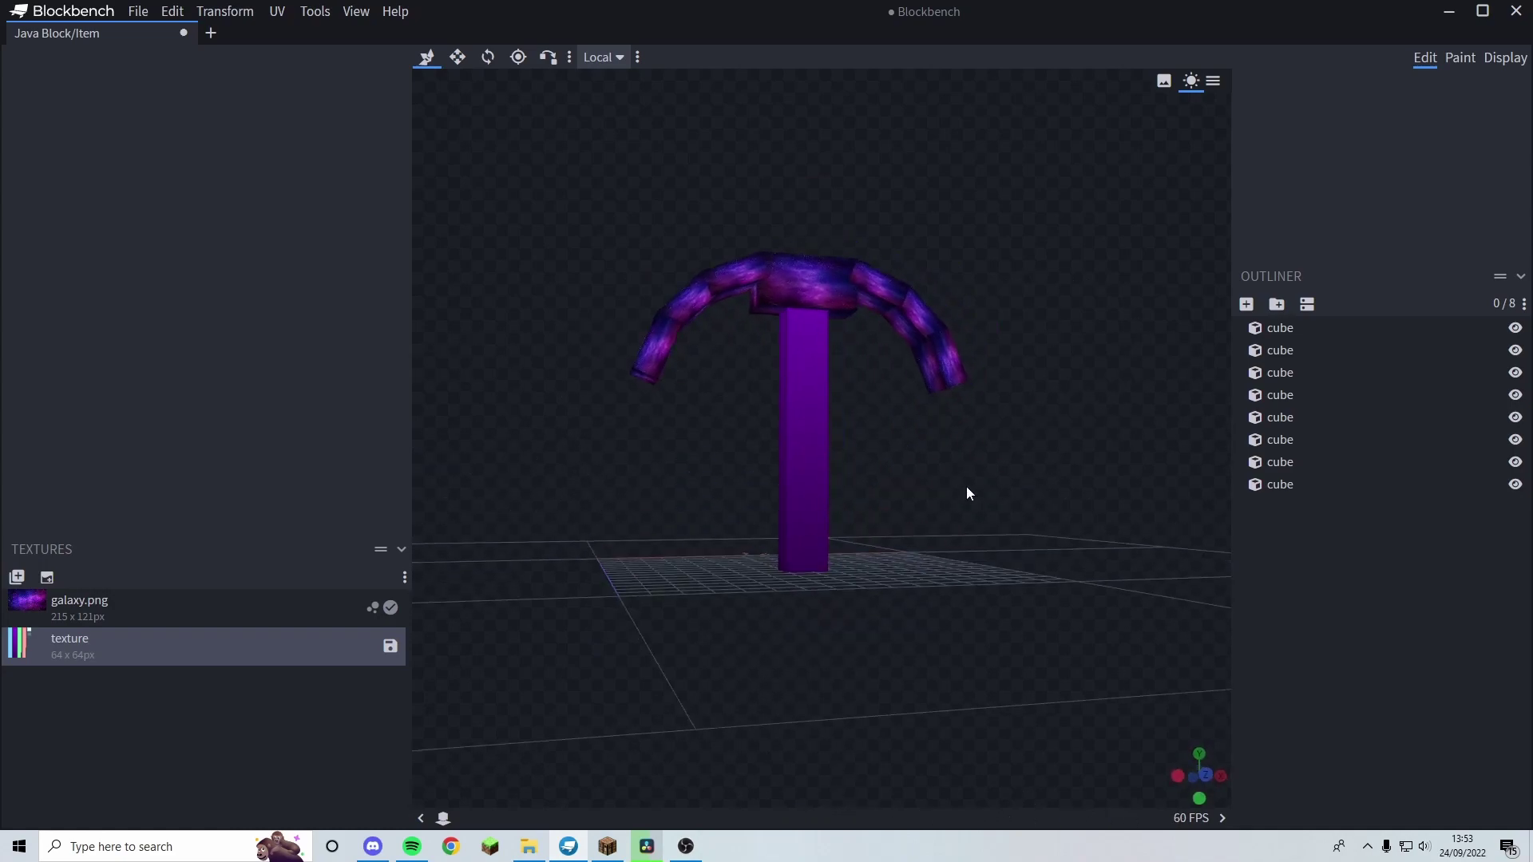
- Fill the handle's front face with white #ffffff in Paint mode
left_click(827, 485)
scroll(892, 523, "up", 1)
scroll(893, 524, "up", 2)
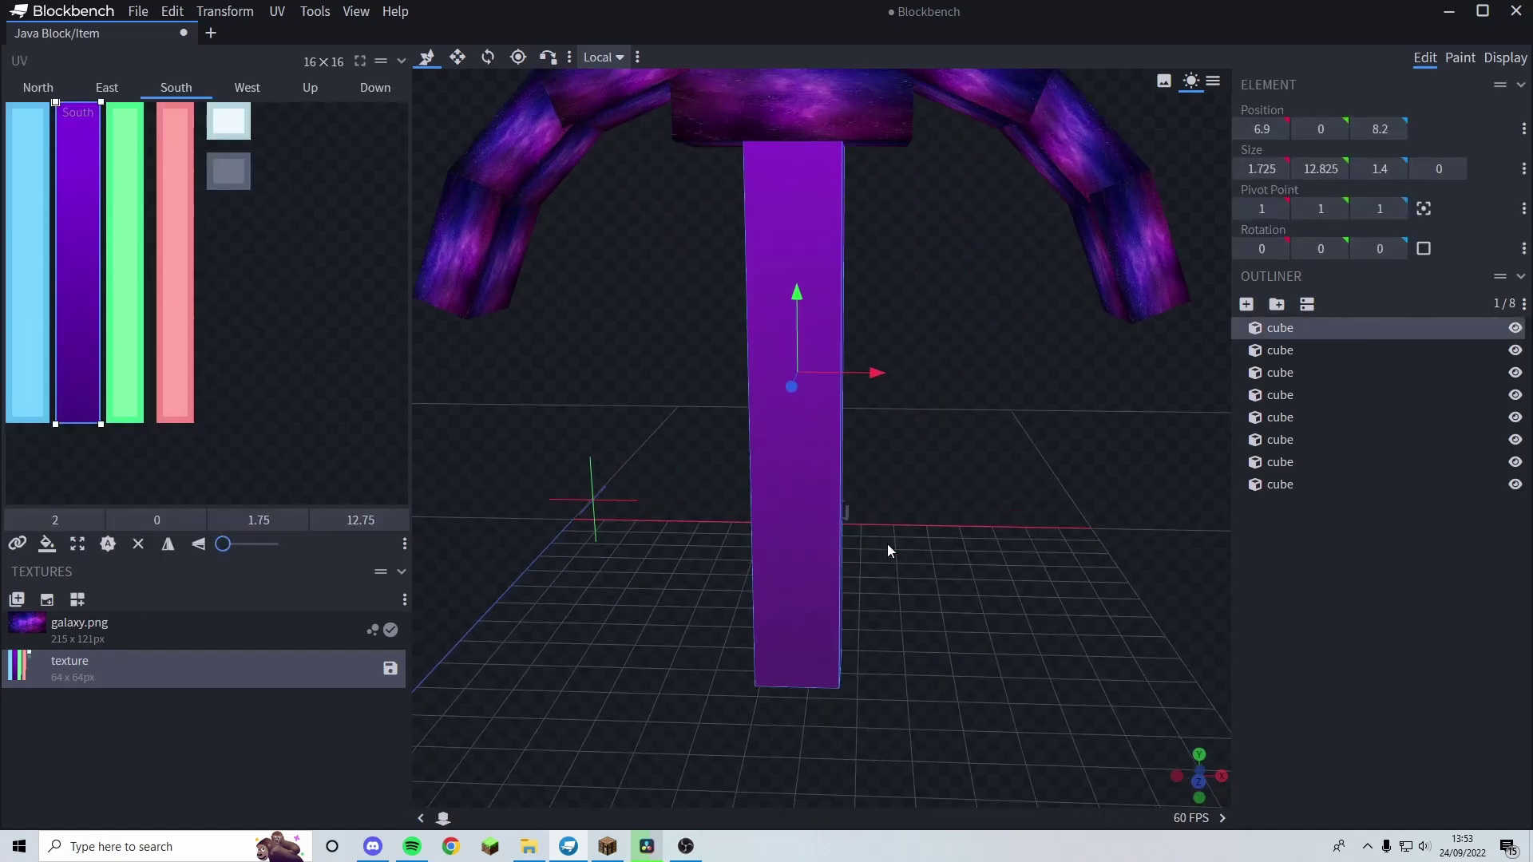
key("2")
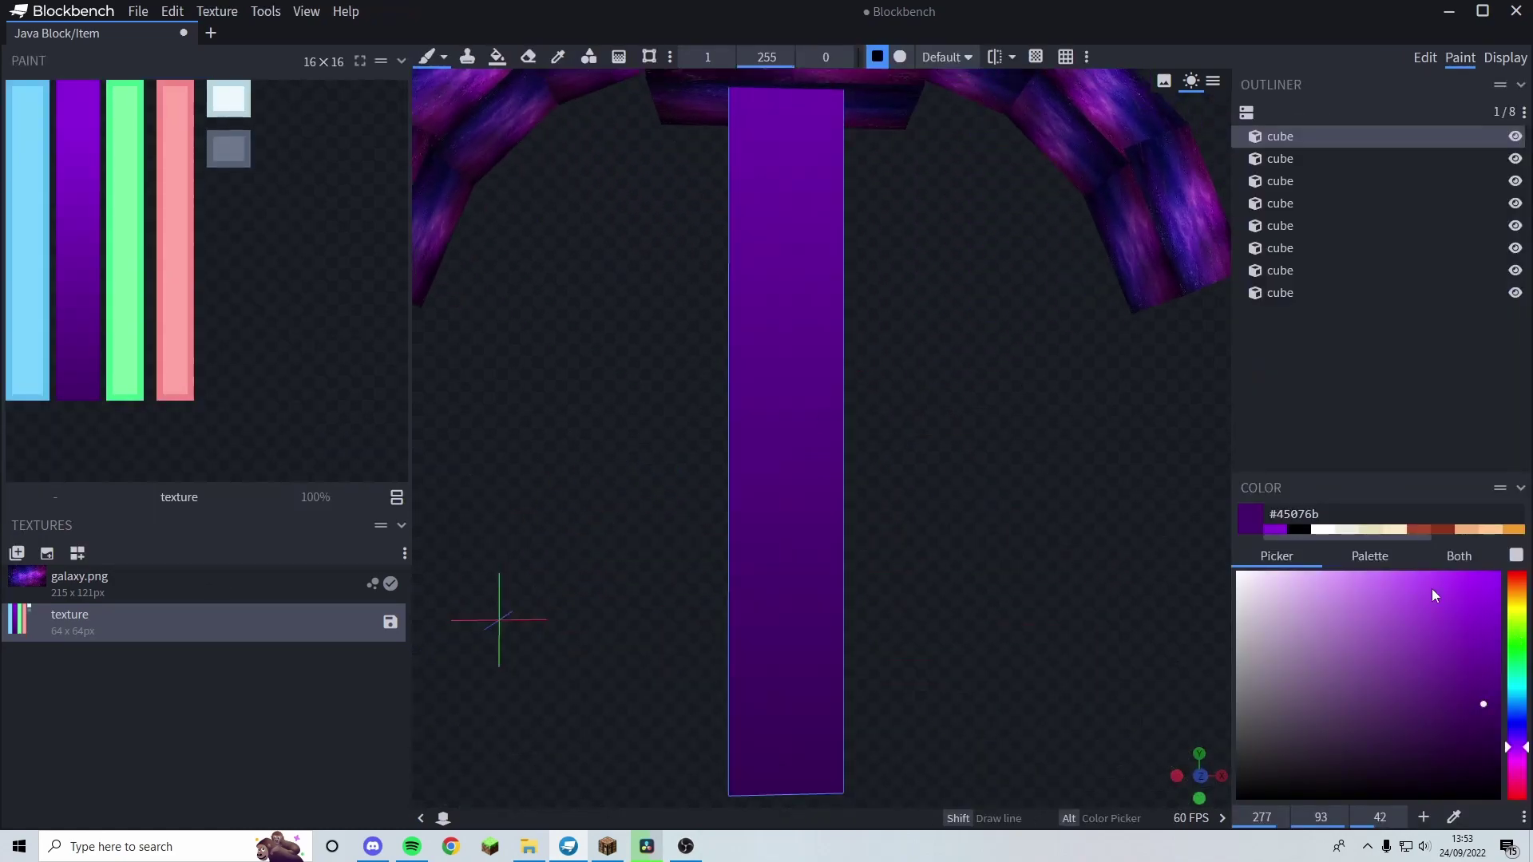
left_click(497, 56)
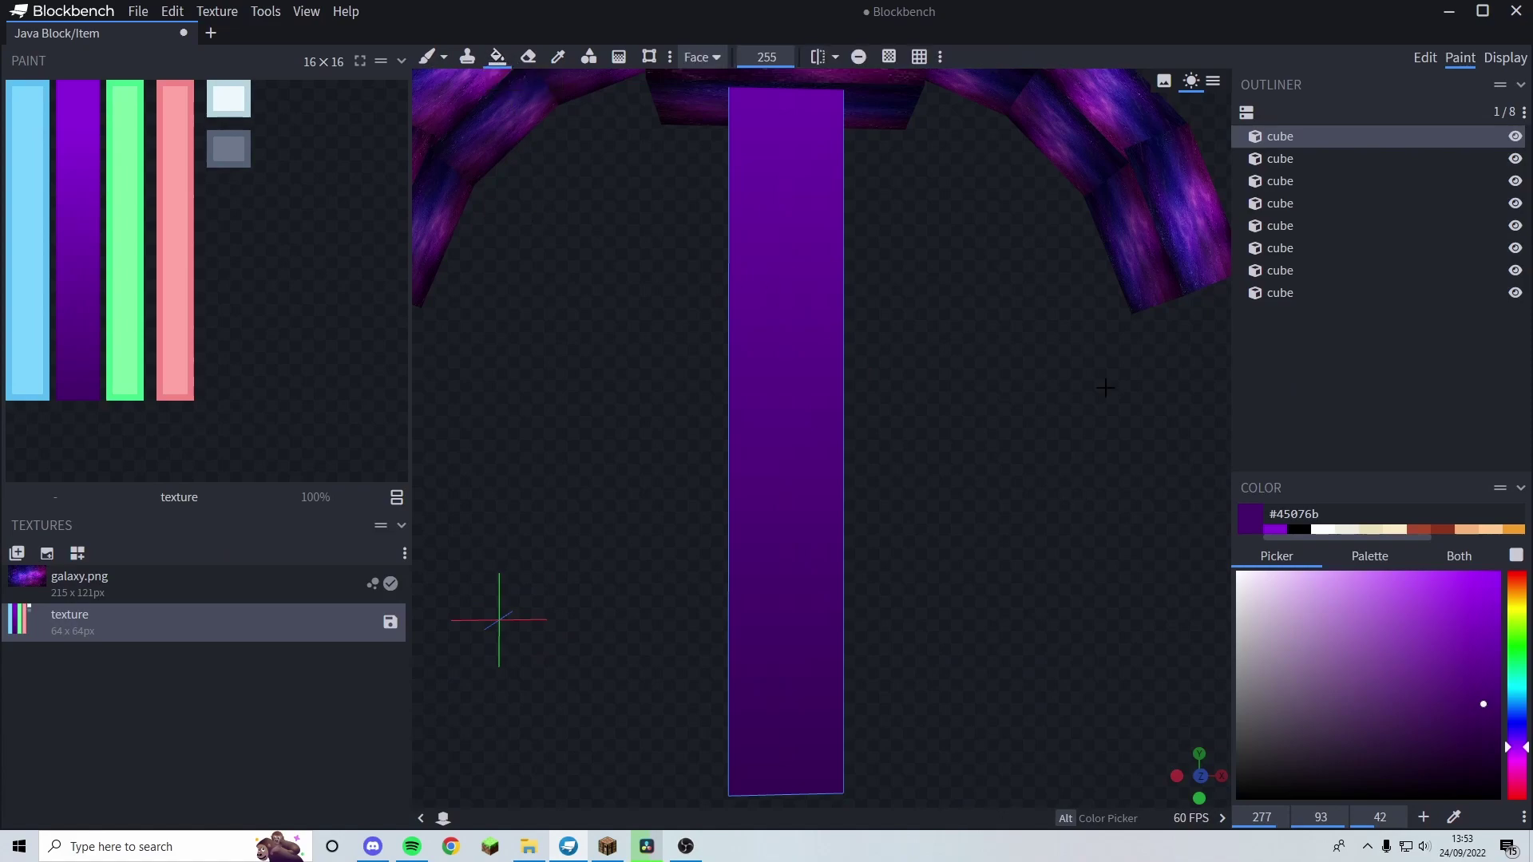
left_click(1323, 529)
left_click(780, 500)
scroll(820, 431, "down", 2)
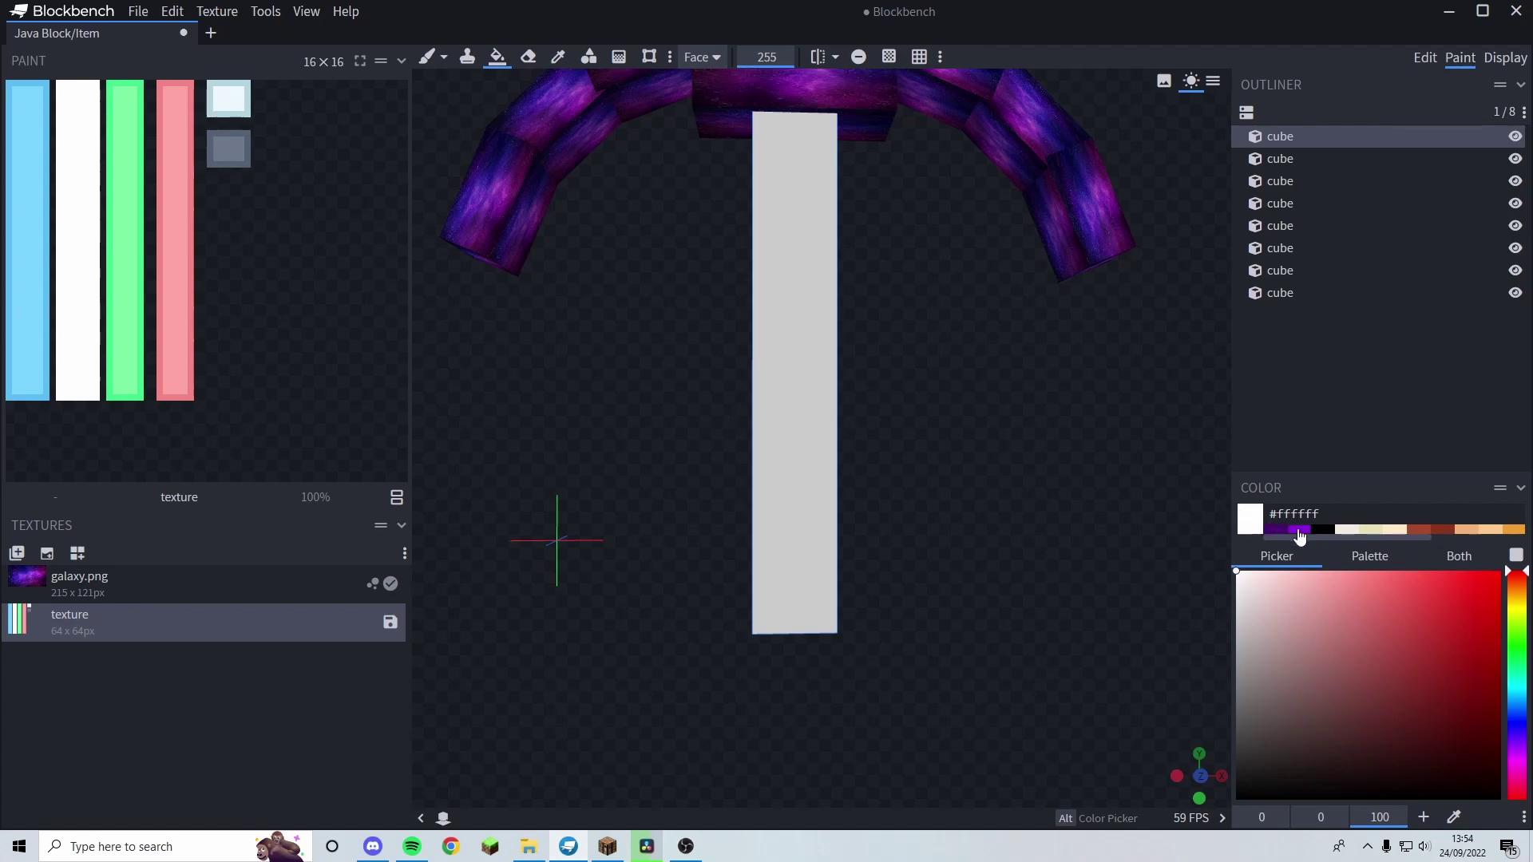
- Fill the handle's front face with purple #8b0bda and apply a dark purple #45076b gradient running upward from its lower end
left_click(1298, 531)
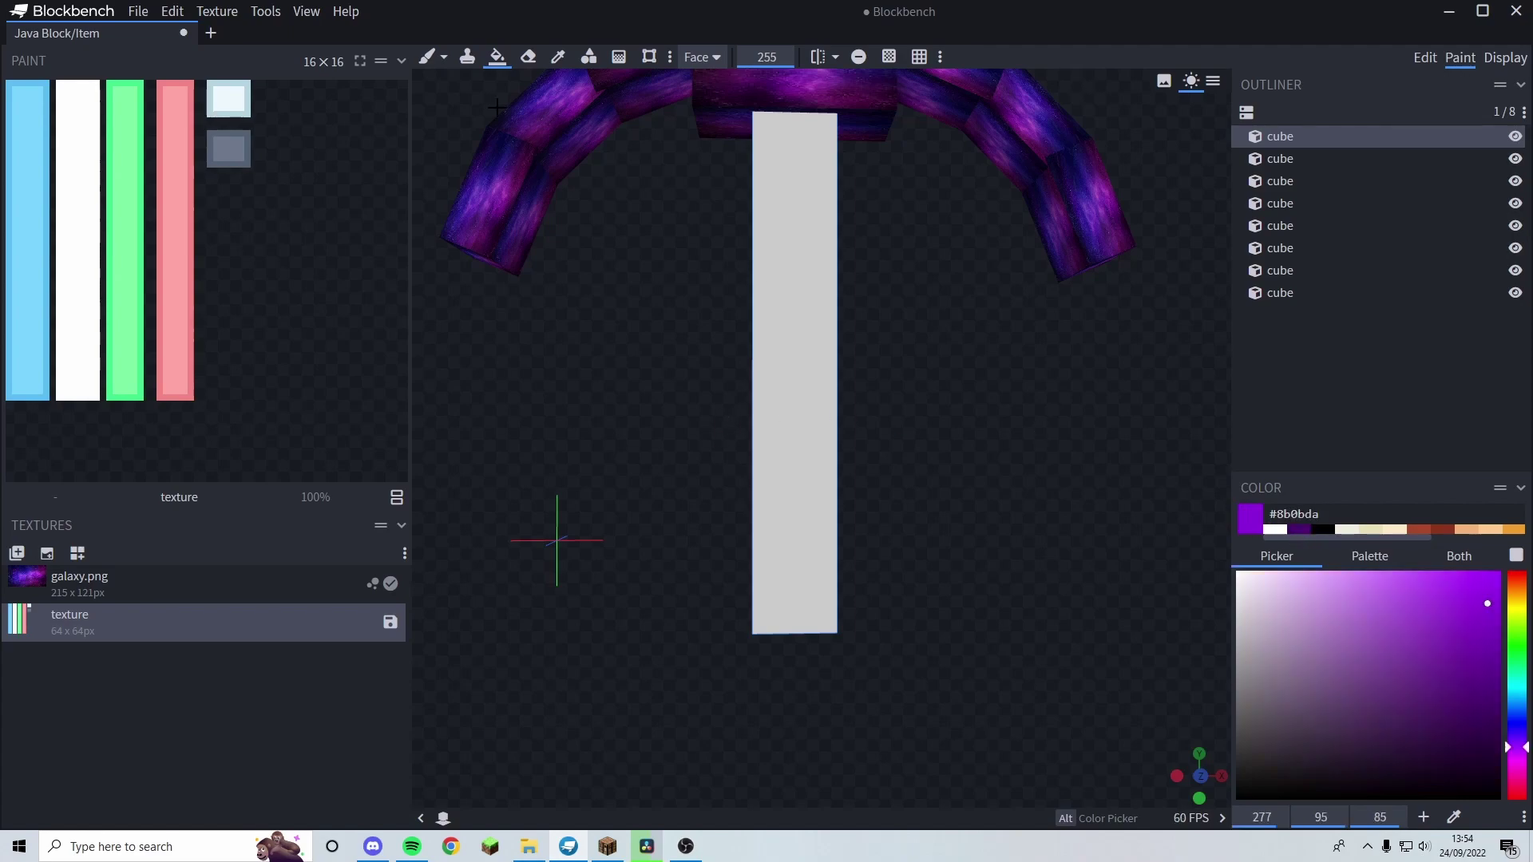
left_click(799, 300)
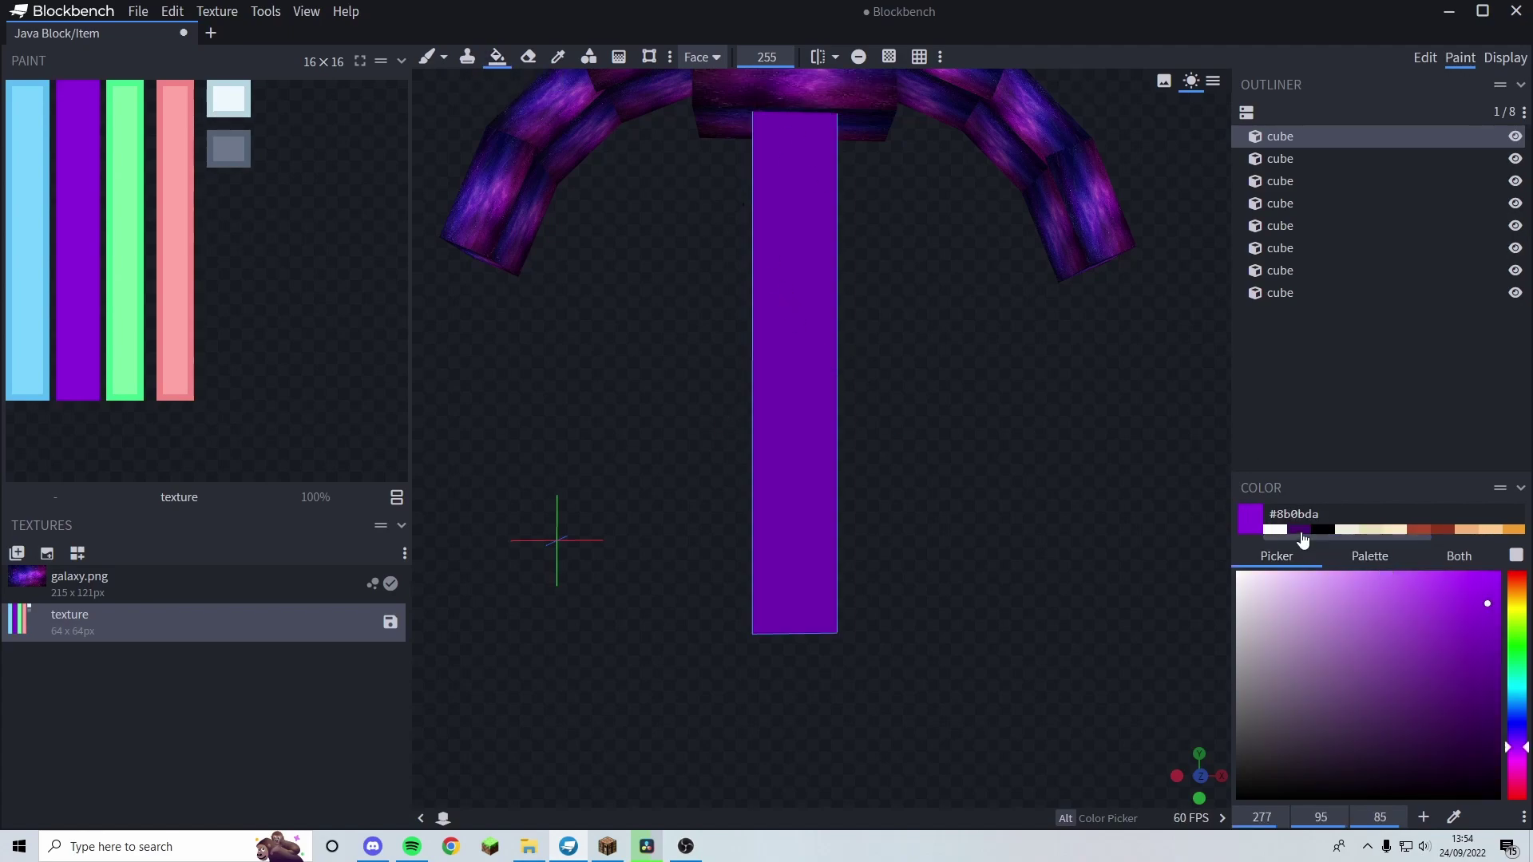
left_click(1298, 530)
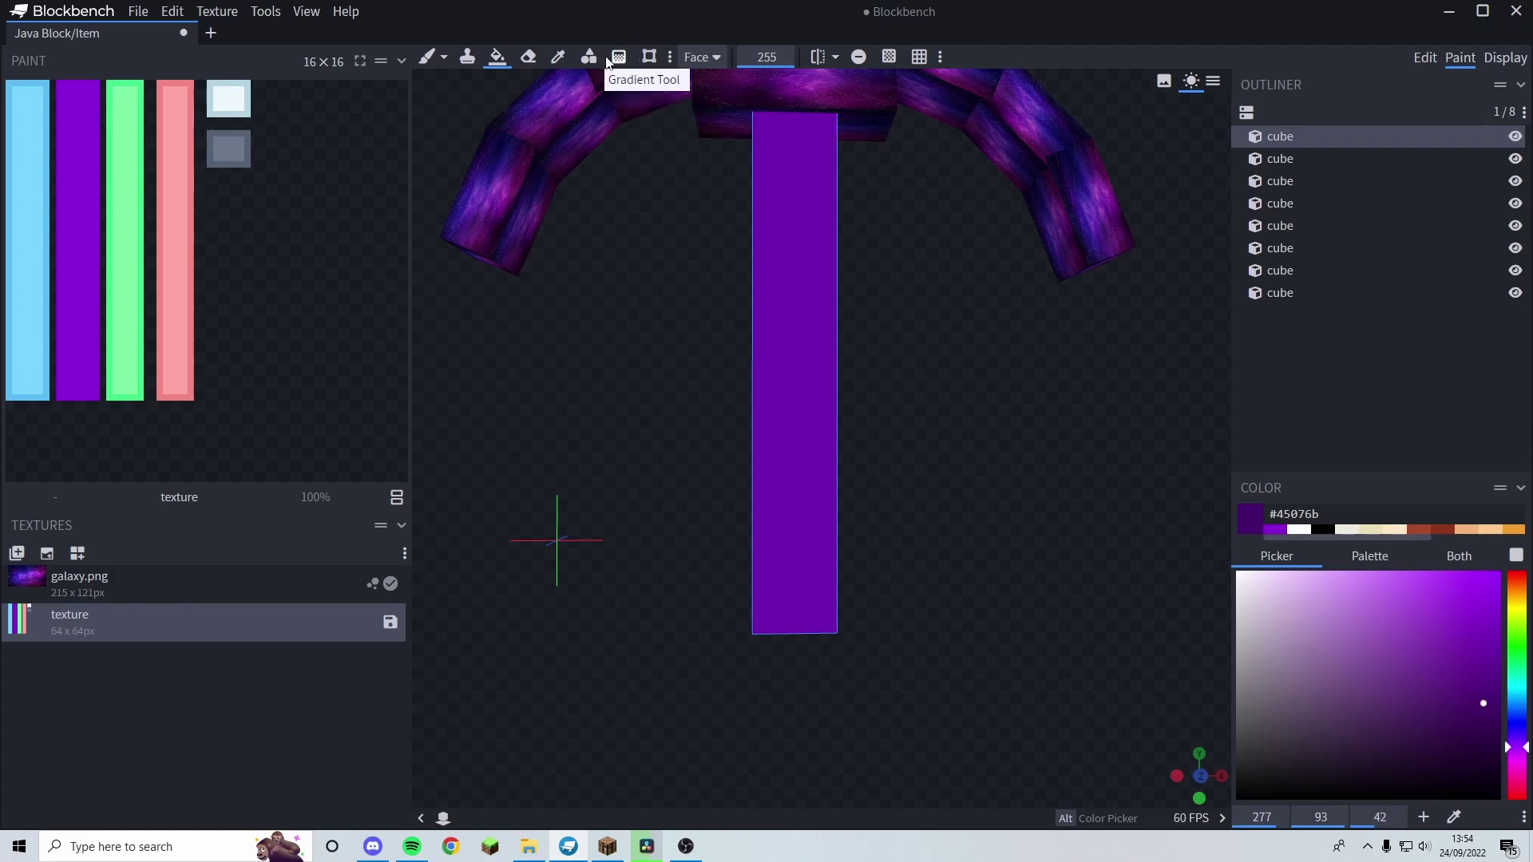
left_click(613, 61)
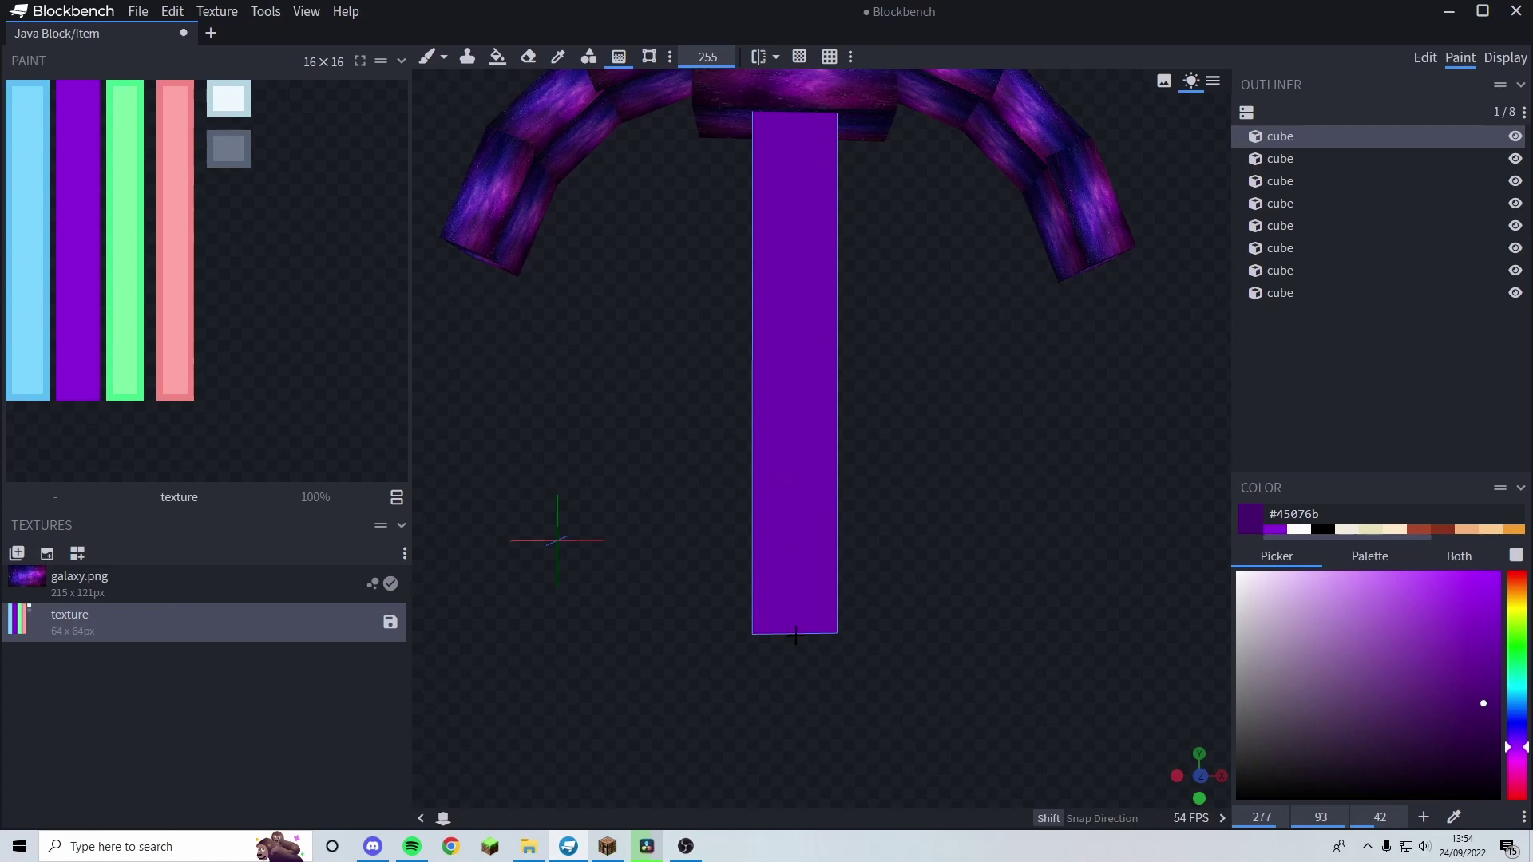
left_click_drag(796, 632, 798, 211)
scroll(882, 444, "down", 5)
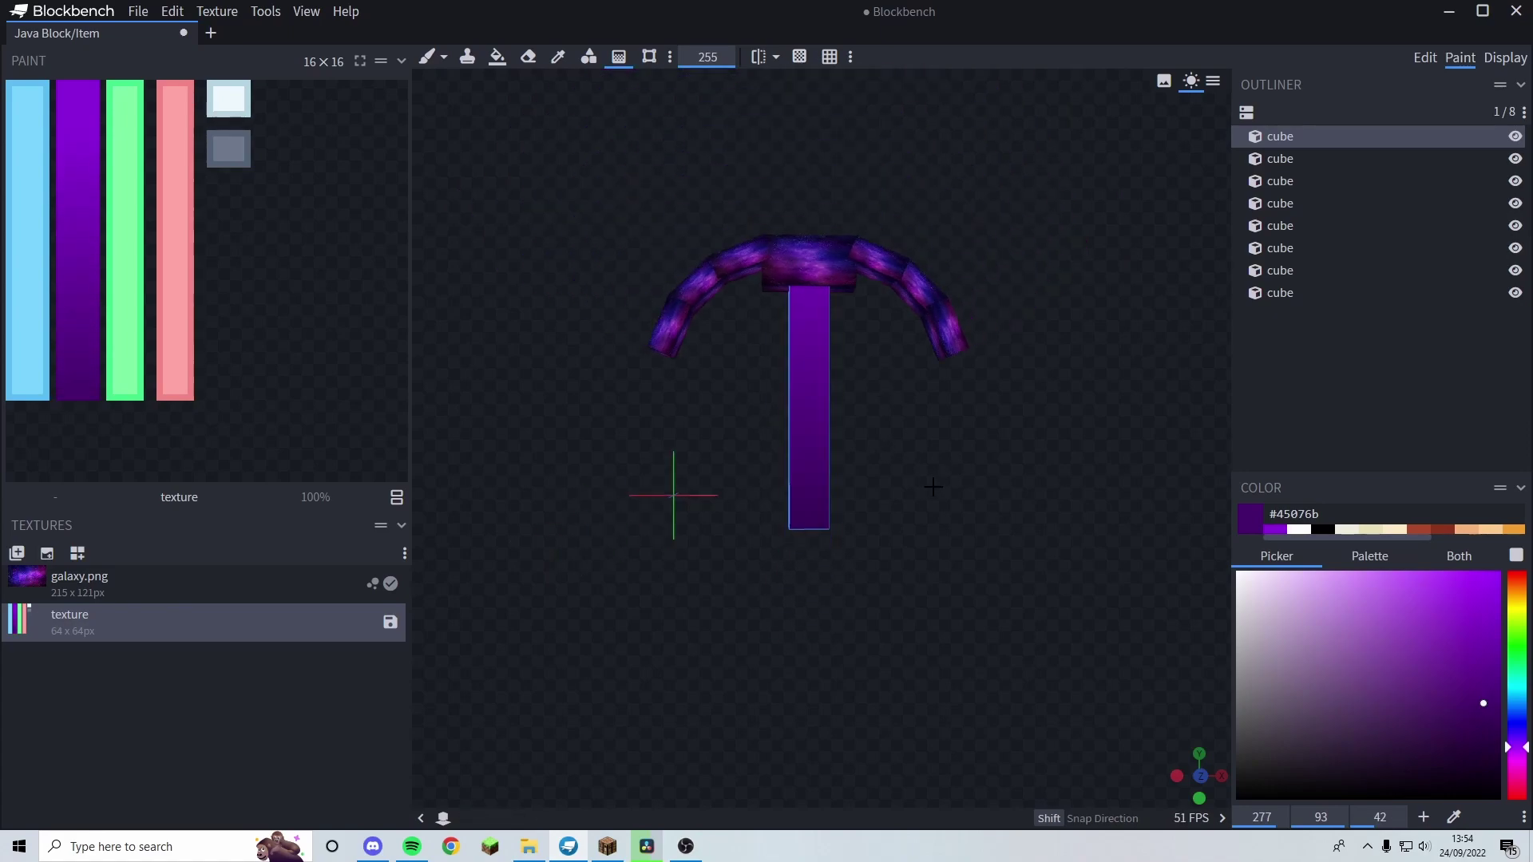
- Return to Edit mode, duplicate the head segment just left of the centre block, and move the copy forward to Z 8.075
key("1")
left_click_drag(937, 314, 967, 414)
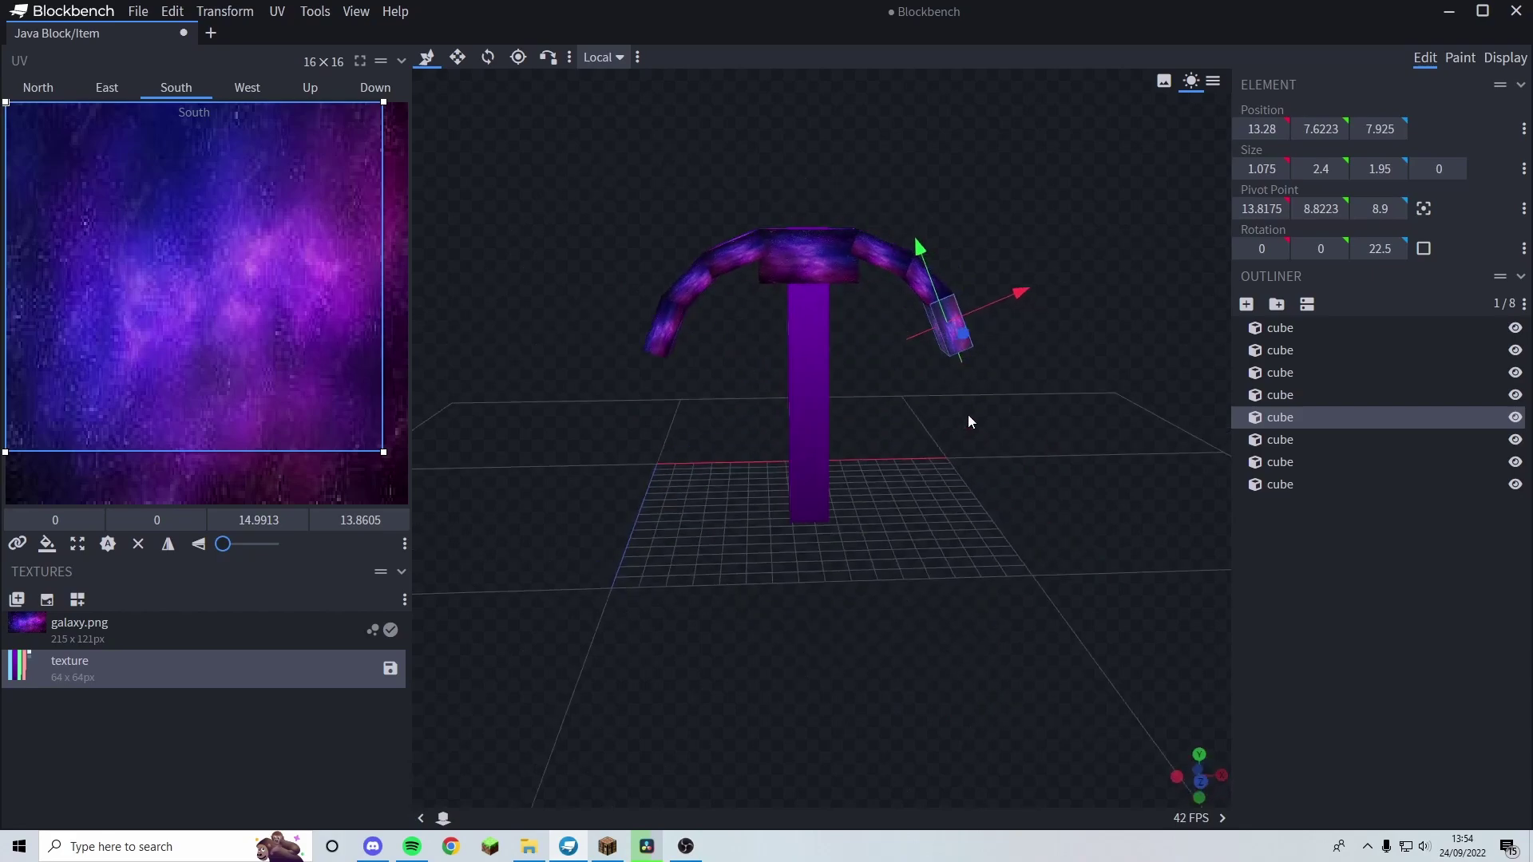
left_click(835, 233)
left_click_drag(835, 240, 907, 585)
scroll(1004, 559, "up", 5)
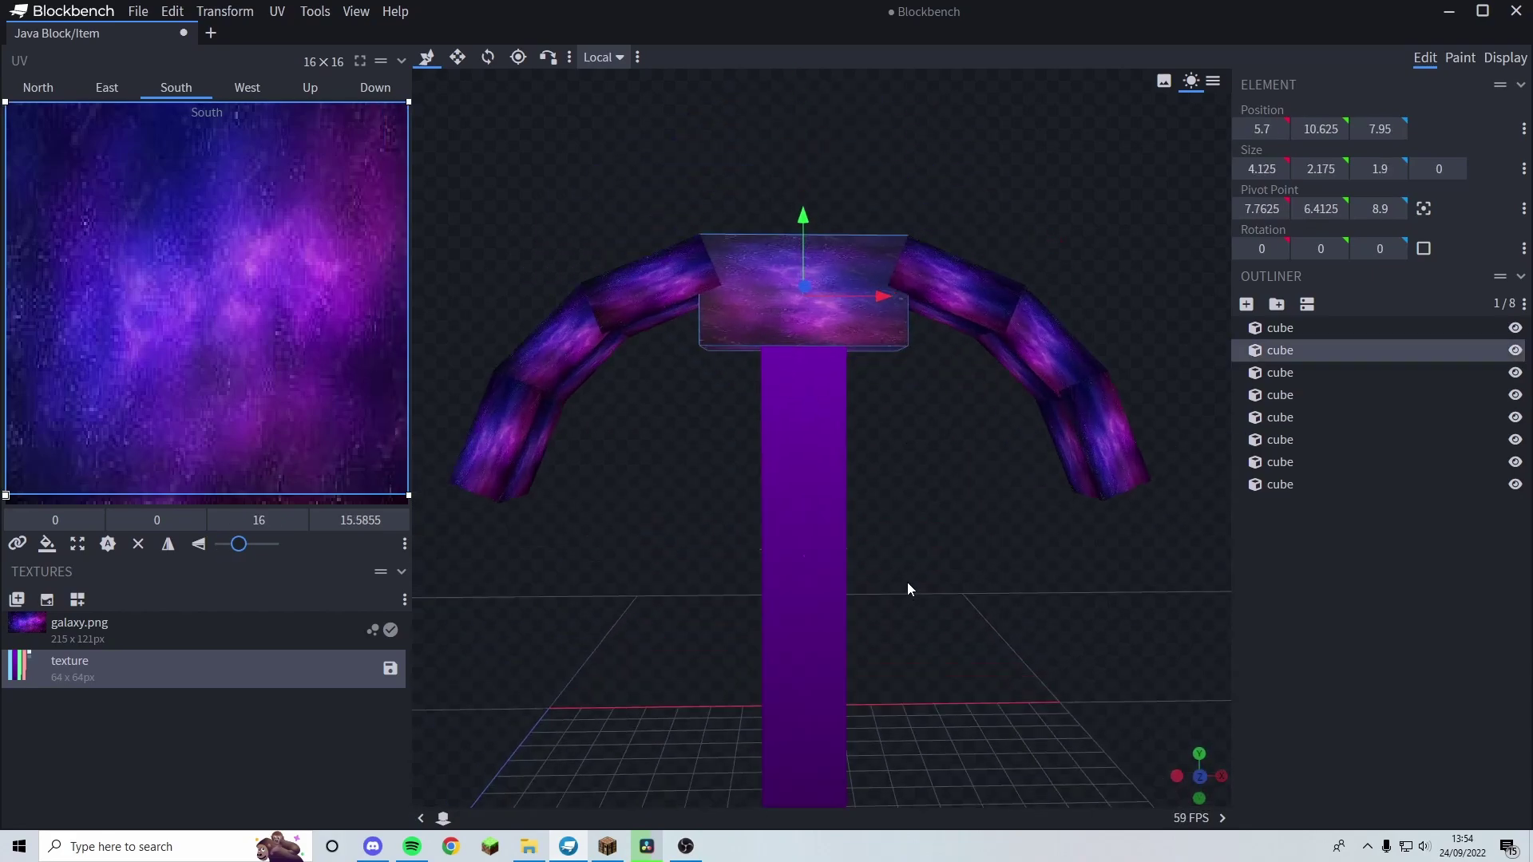
scroll(667, 438, "up", 3)
left_click(611, 281)
left_click_drag(611, 281, 706, 463)
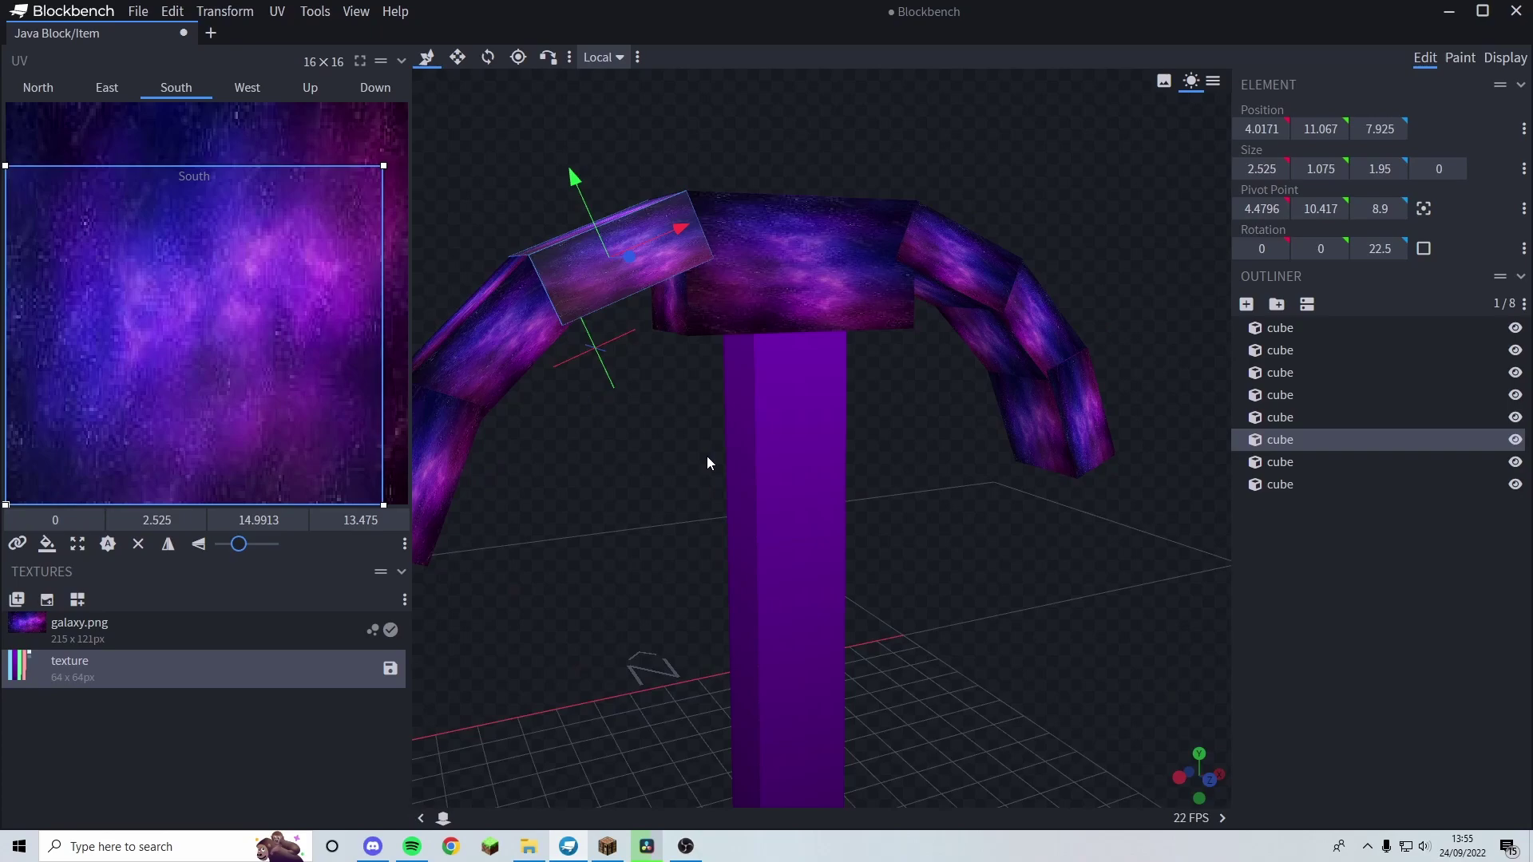
left_click_drag(399, 356, 783, 455)
left_click(749, 400)
key("ctrl+d")
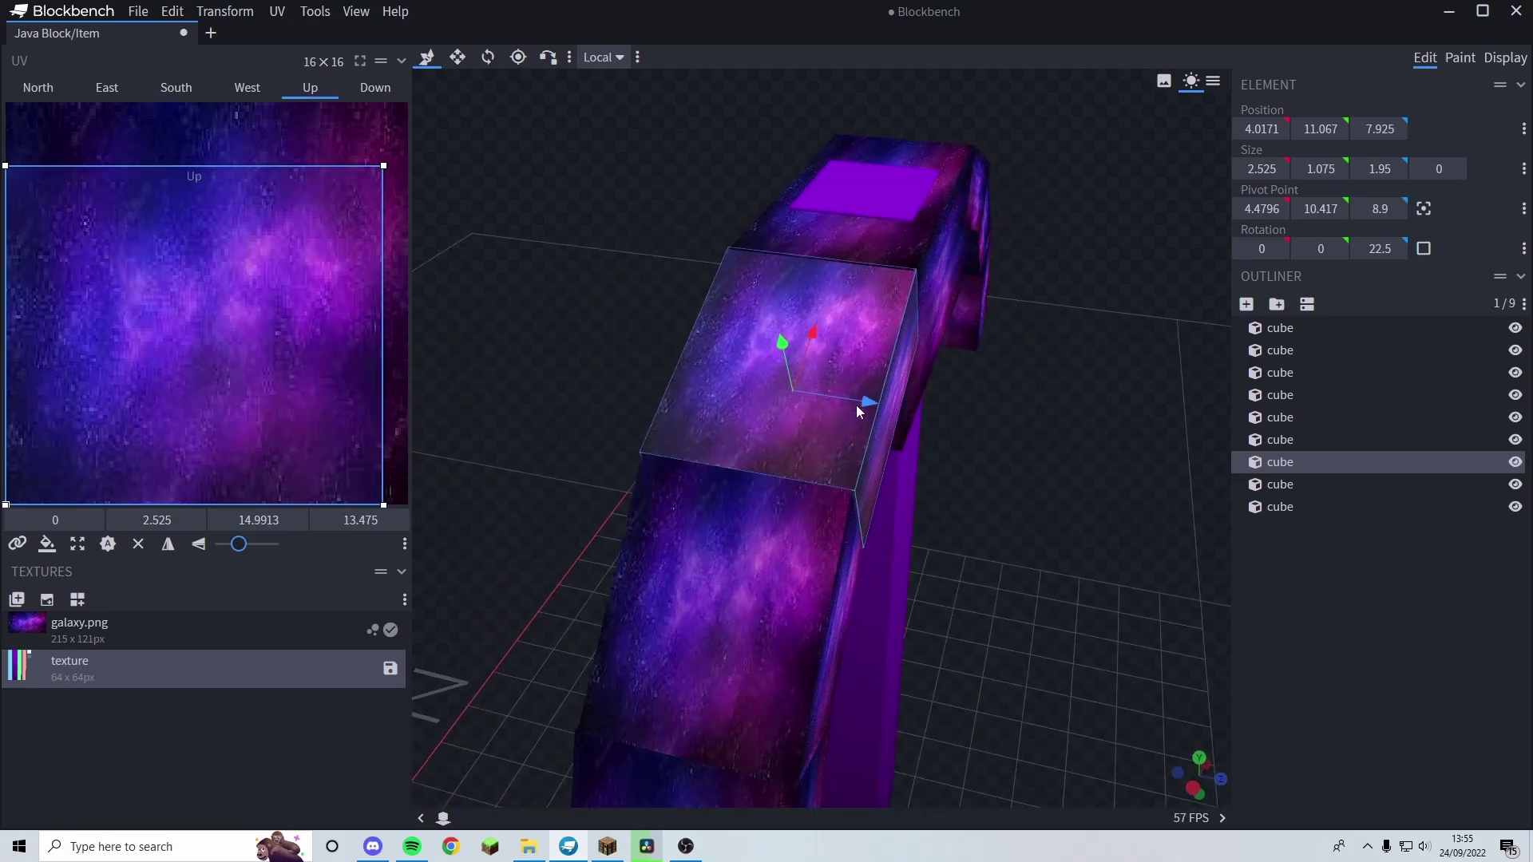
left_click_drag(857, 404, 872, 405)
- Resize the duplicated segment into a flat 1.35 × 1.575 × 0 plane just in front of the head
key("s")
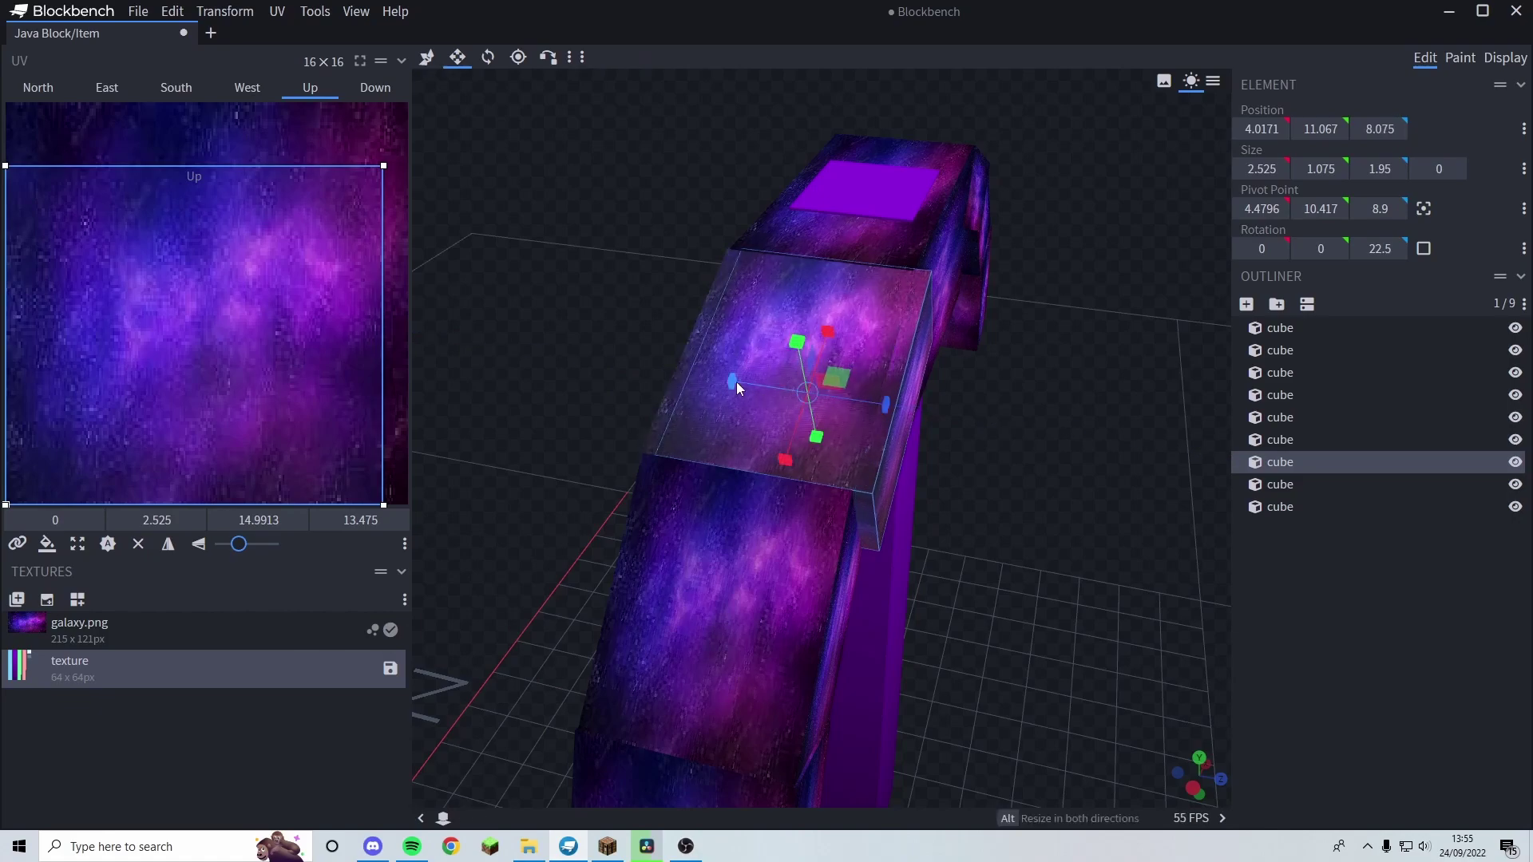
left_click_drag(736, 382, 679, 289)
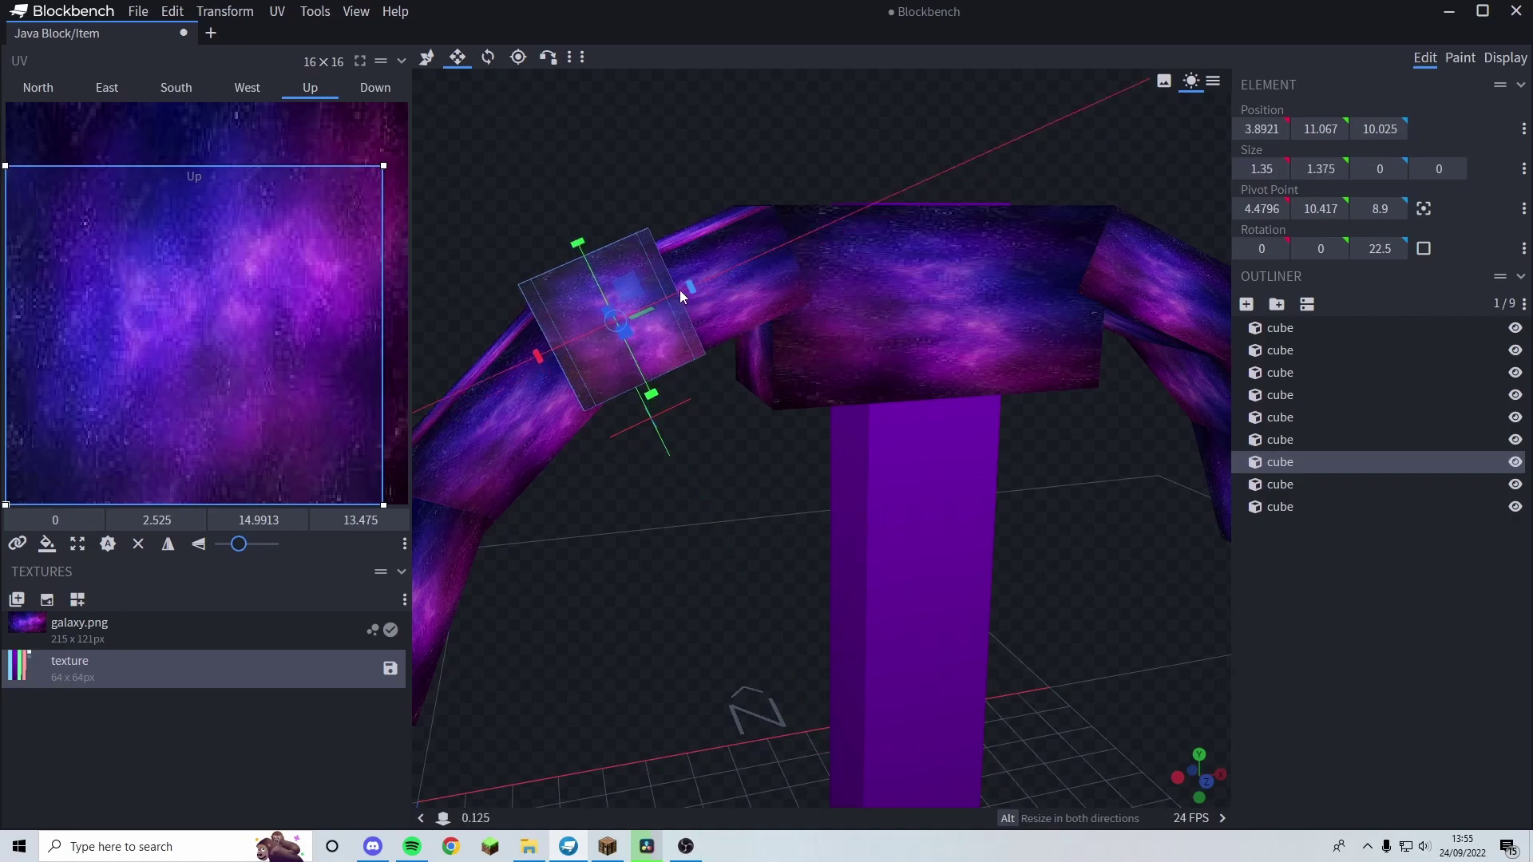
left_click_drag(643, 377, 576, 420)
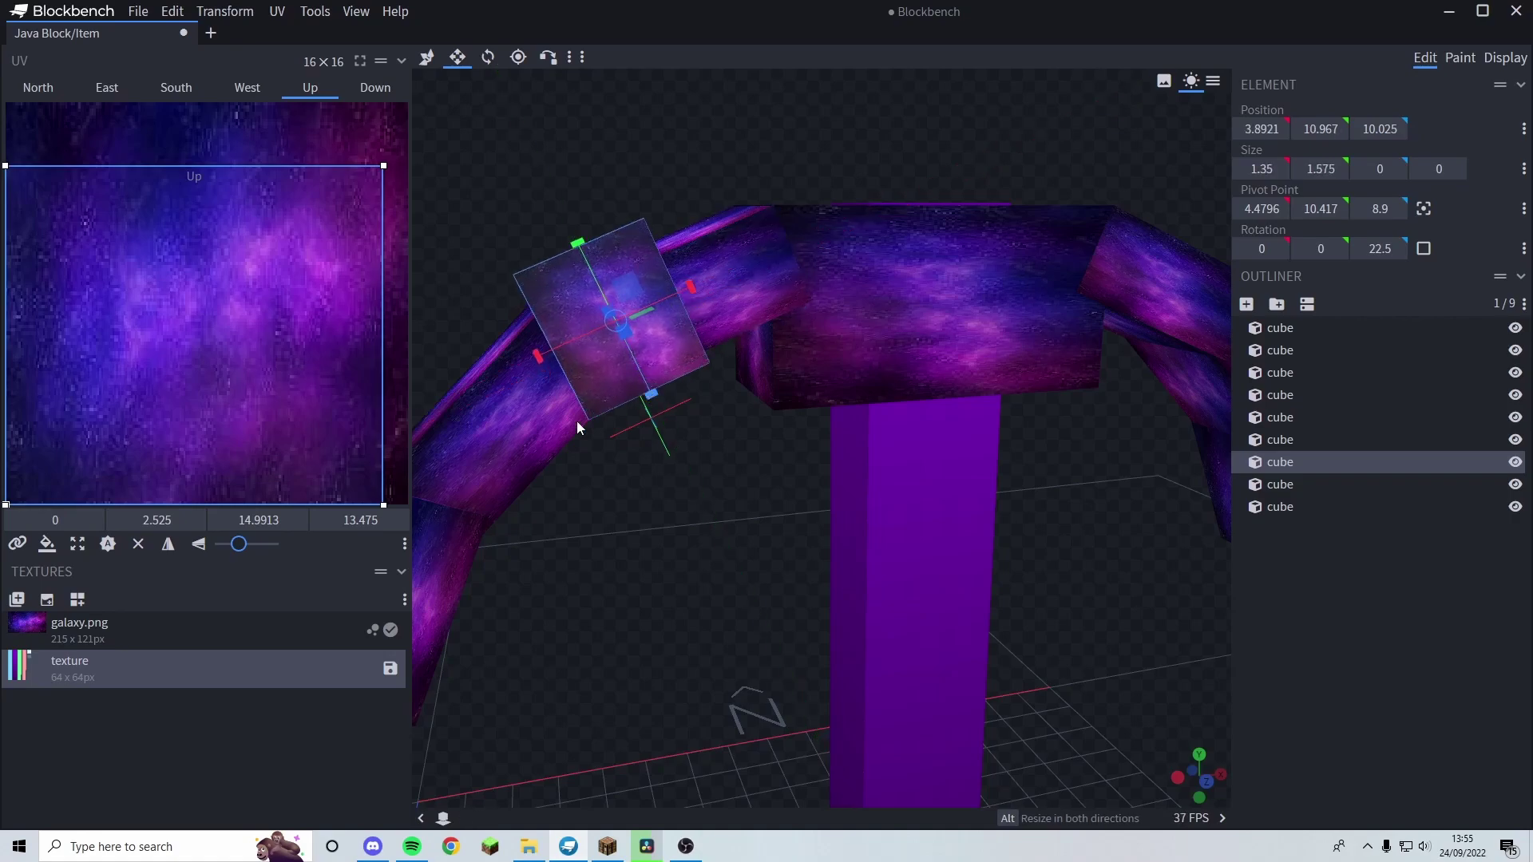
- Create a blank texture with a resolution of 16 × 80 for an animated sprite
left_click(46, 600)
left_click(859, 198)
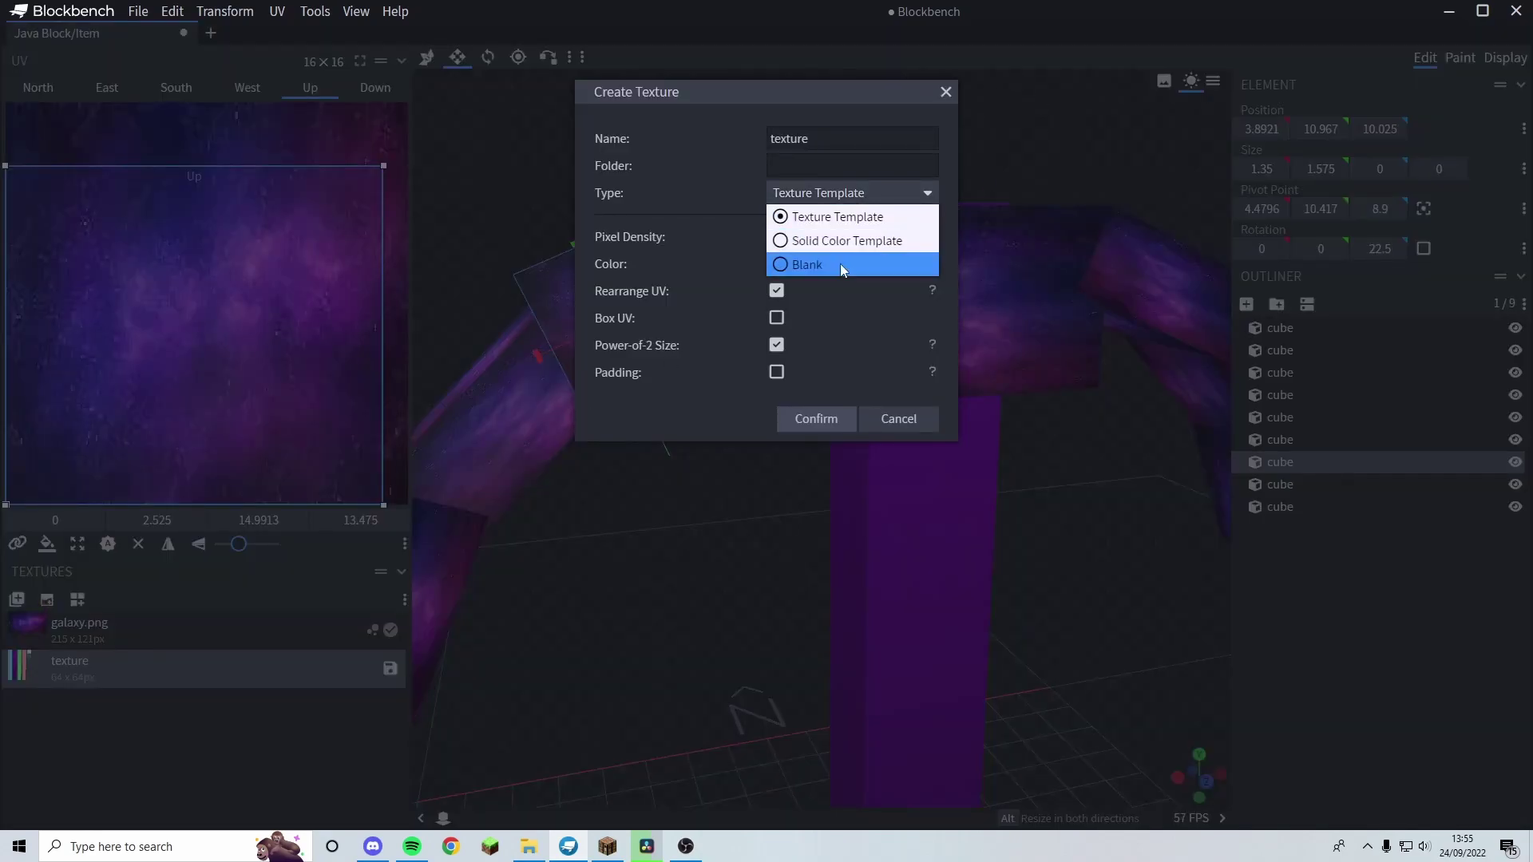
left_click(840, 265)
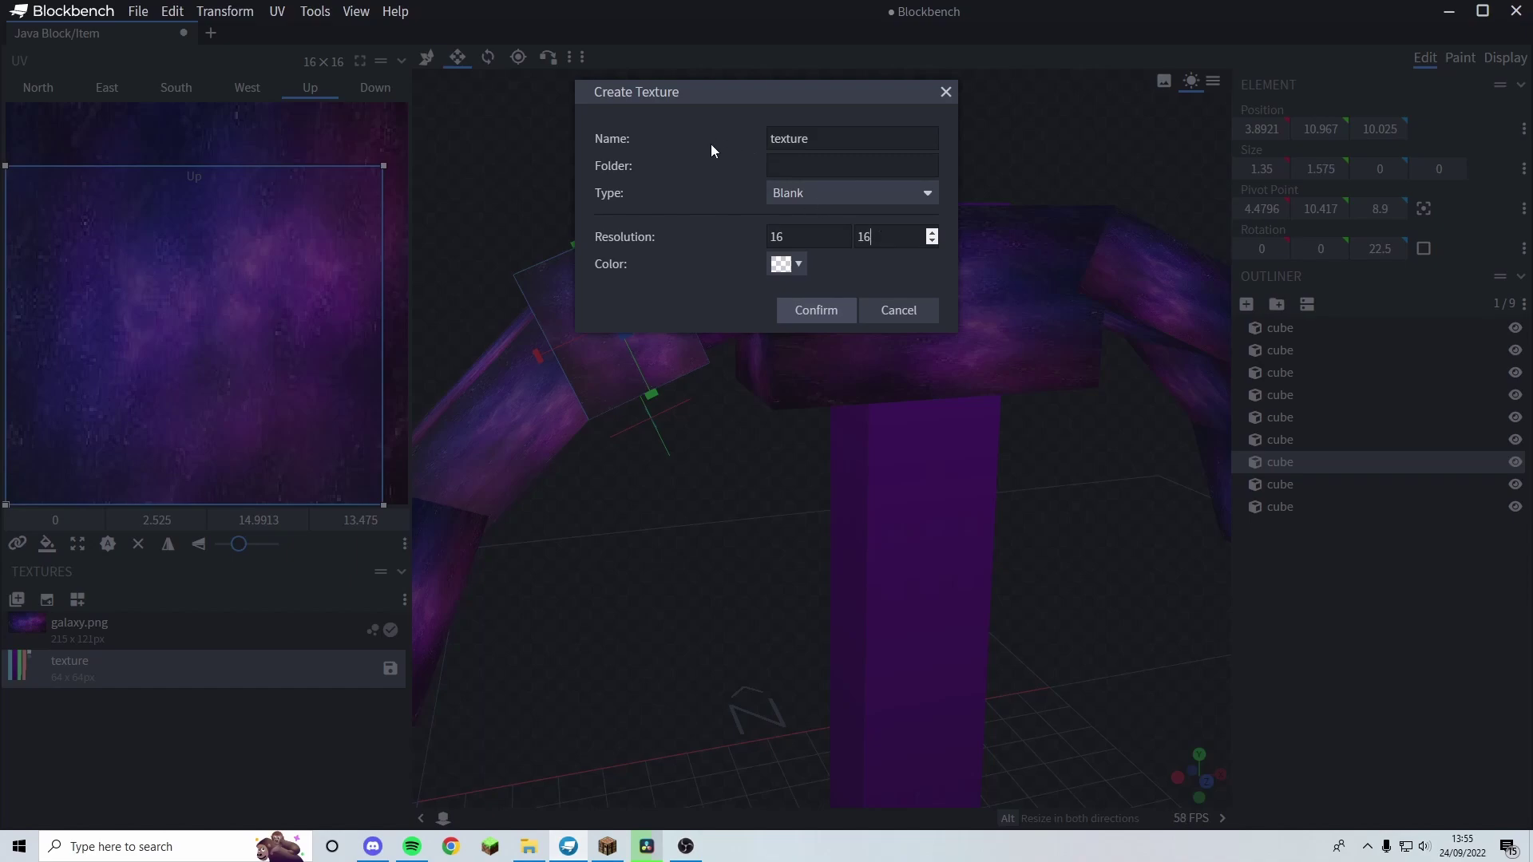
left_click_drag(906, 237, 836, 237)
type("80")
left_click(806, 314)
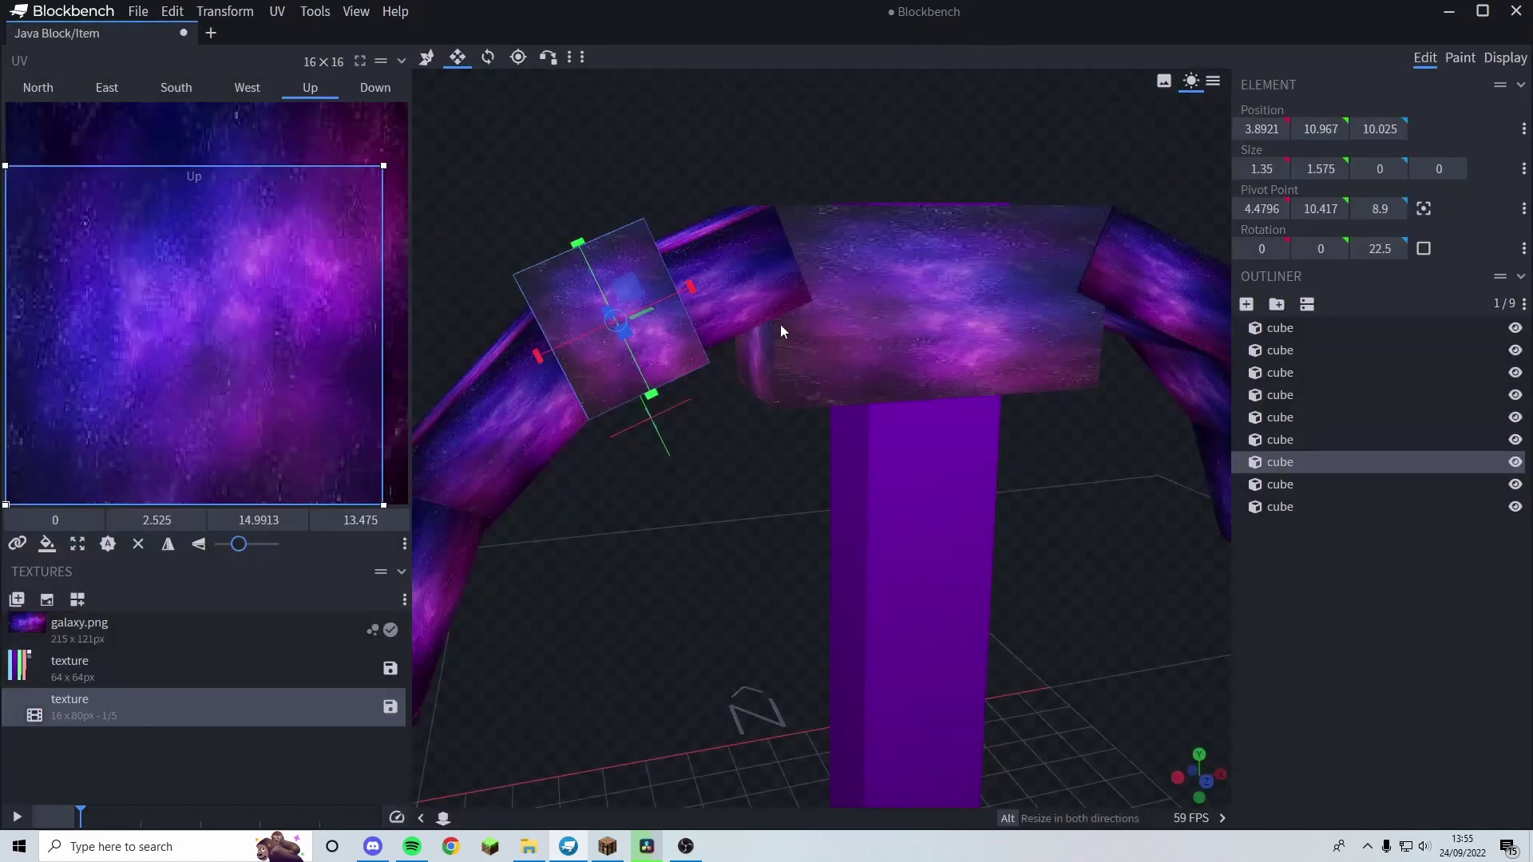
- Play the texture animation and assign the new 16 × 80 texture to the flat plane
left_click(16, 818)
right_click(671, 381)
mouse_move(786, 590)
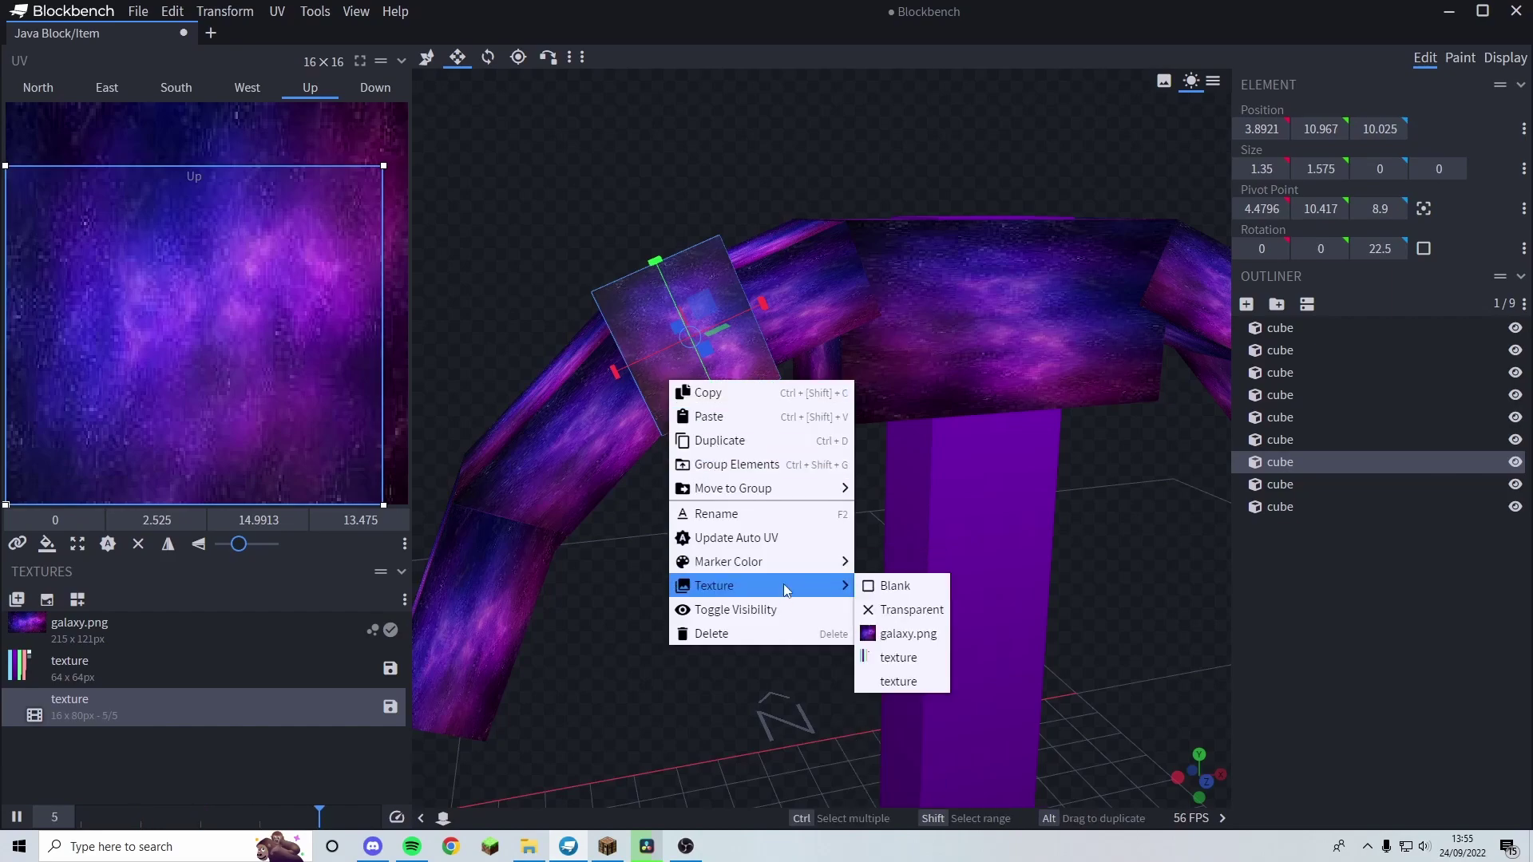
left_click(906, 683)
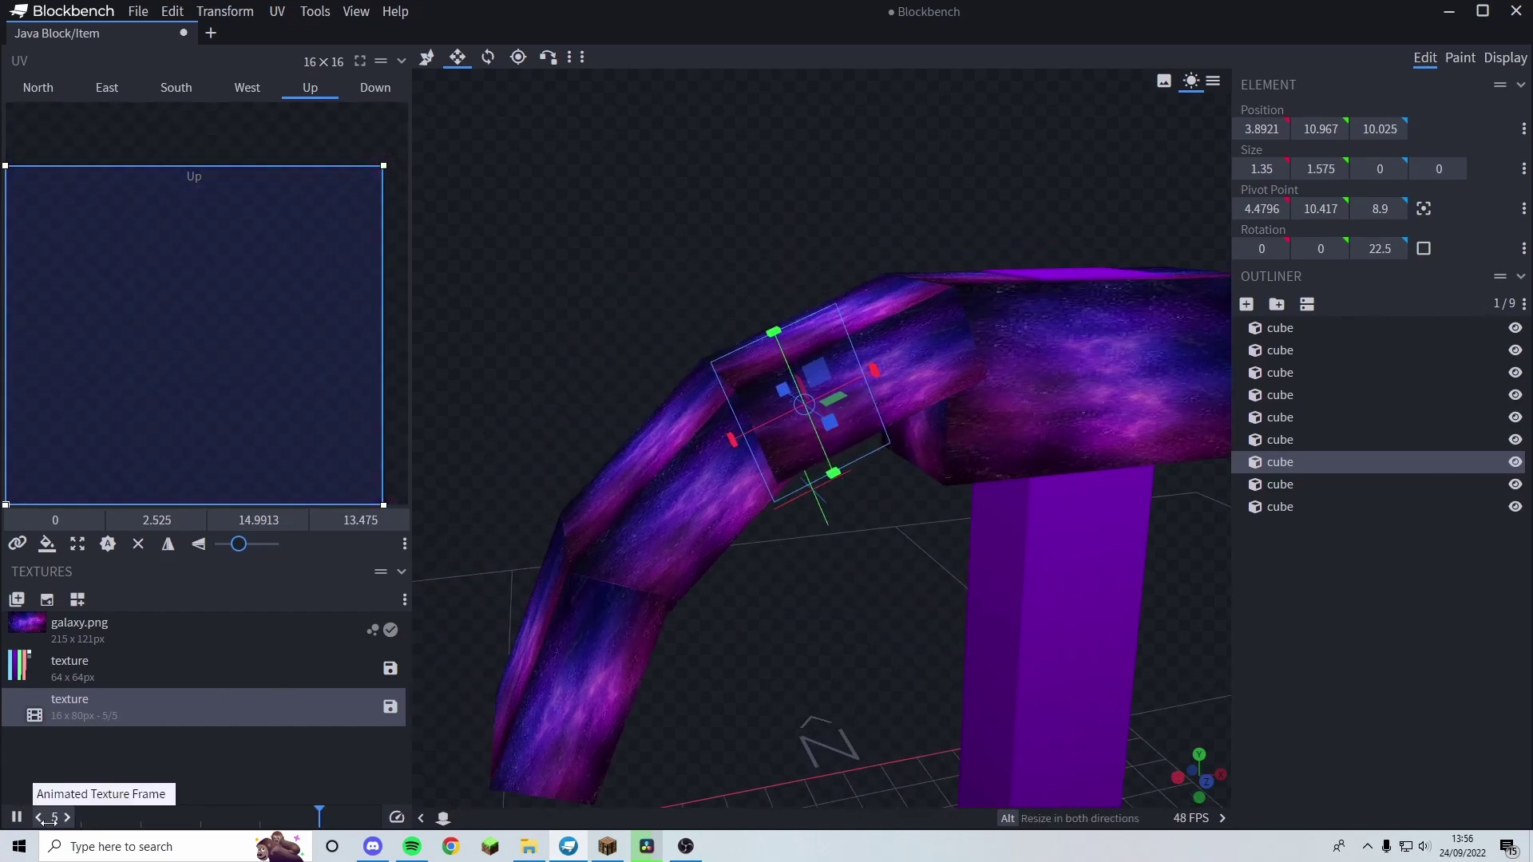
- Try painting a dark purple #45076b stroke across the plane's front face in Paint mode, and undo it
scroll(648, 500, "up", 5)
key("2")
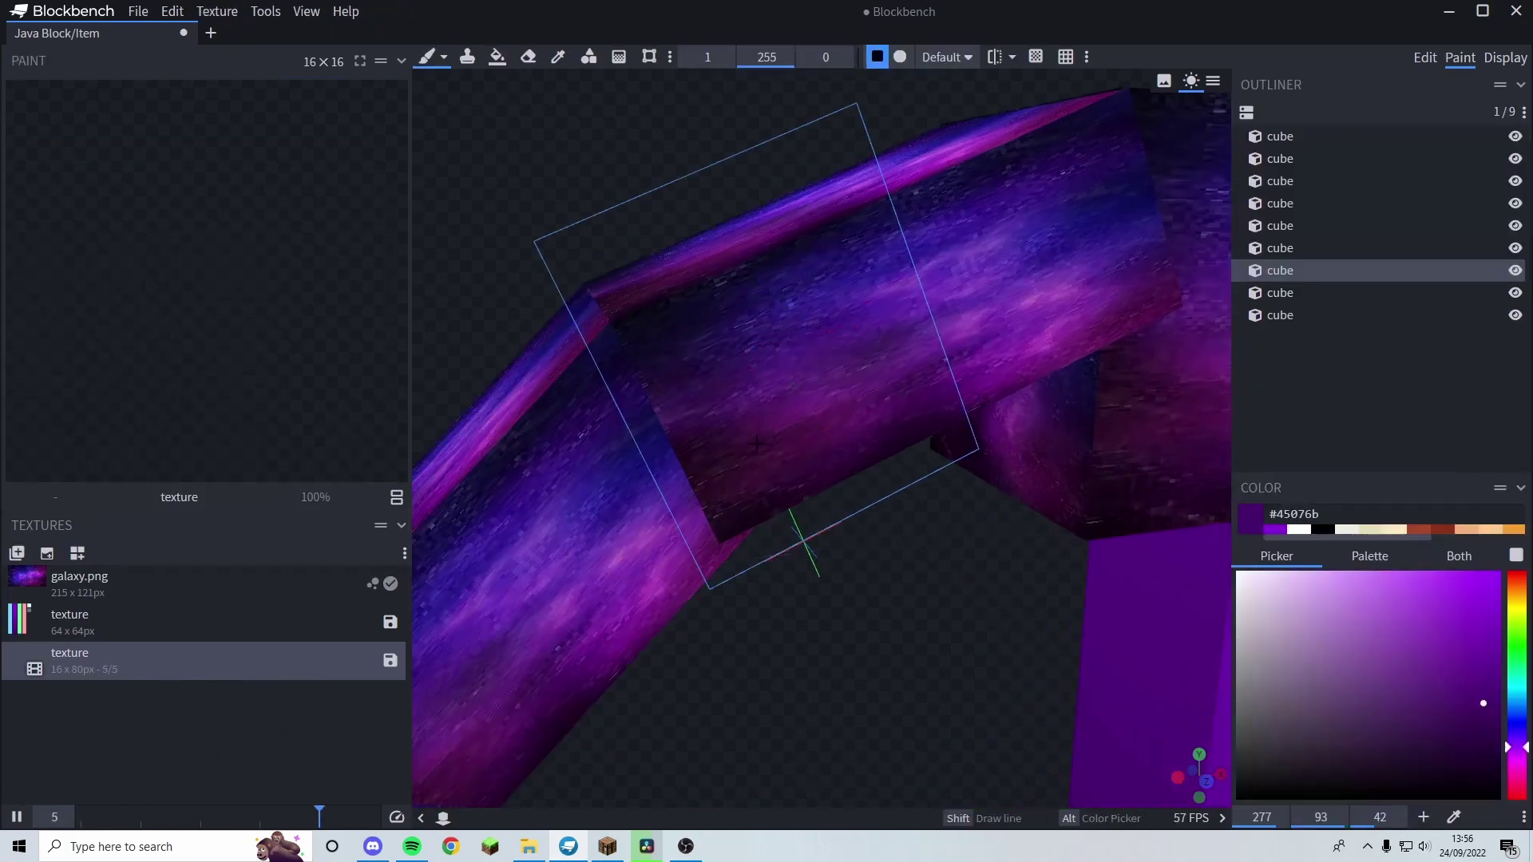
mouse_move(918, 318)
left_mouse_down()
mouse_move(682, 354)
mouse_move(752, 389)
left_mouse_up()
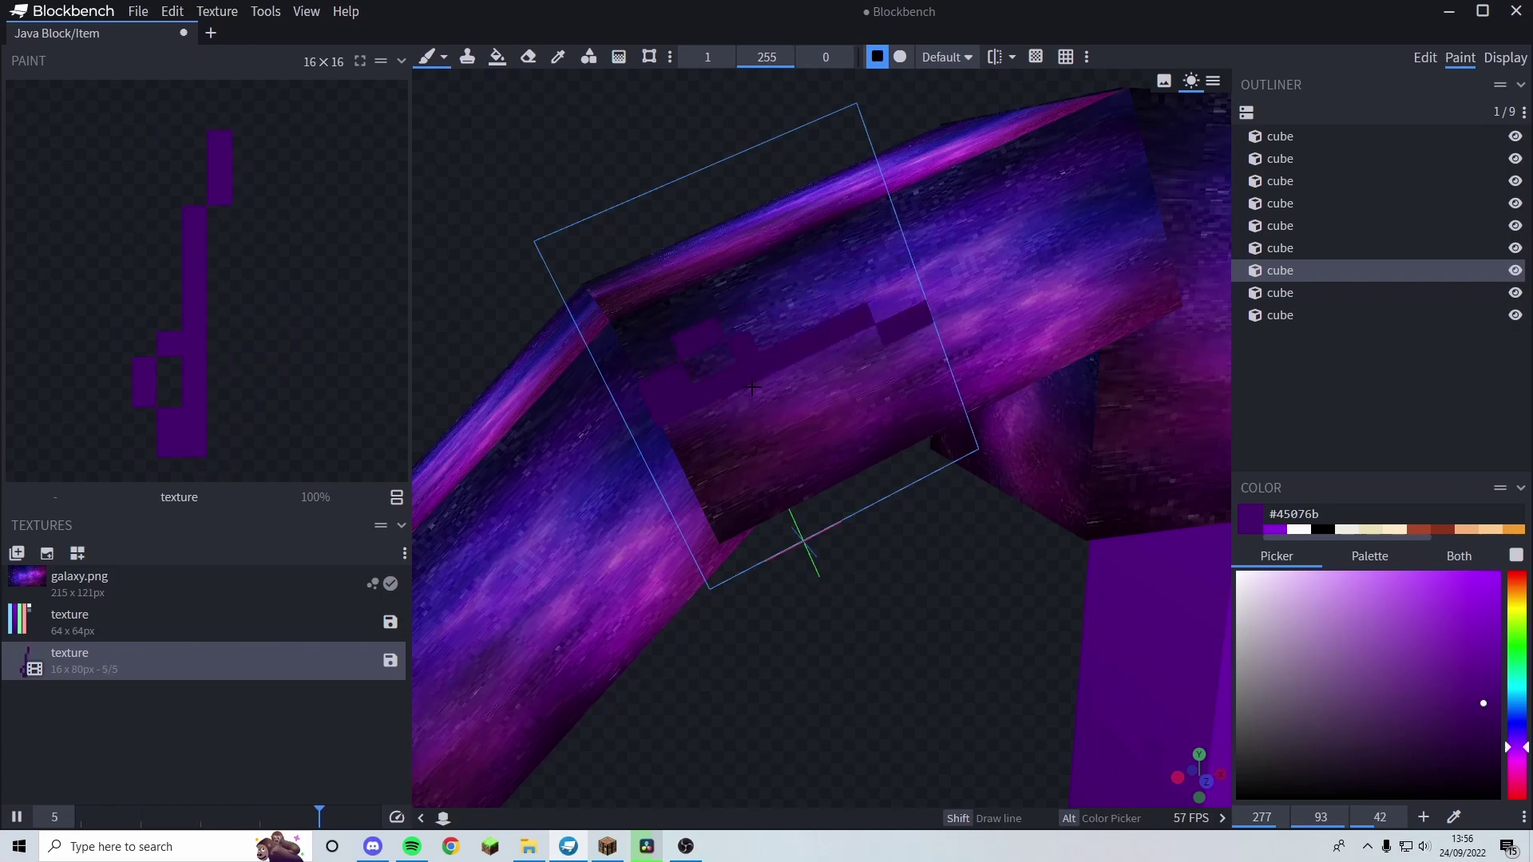
key("ctrl+z")
key("ctrl+y")
key("ctrl+z")
key("ctrl+z")
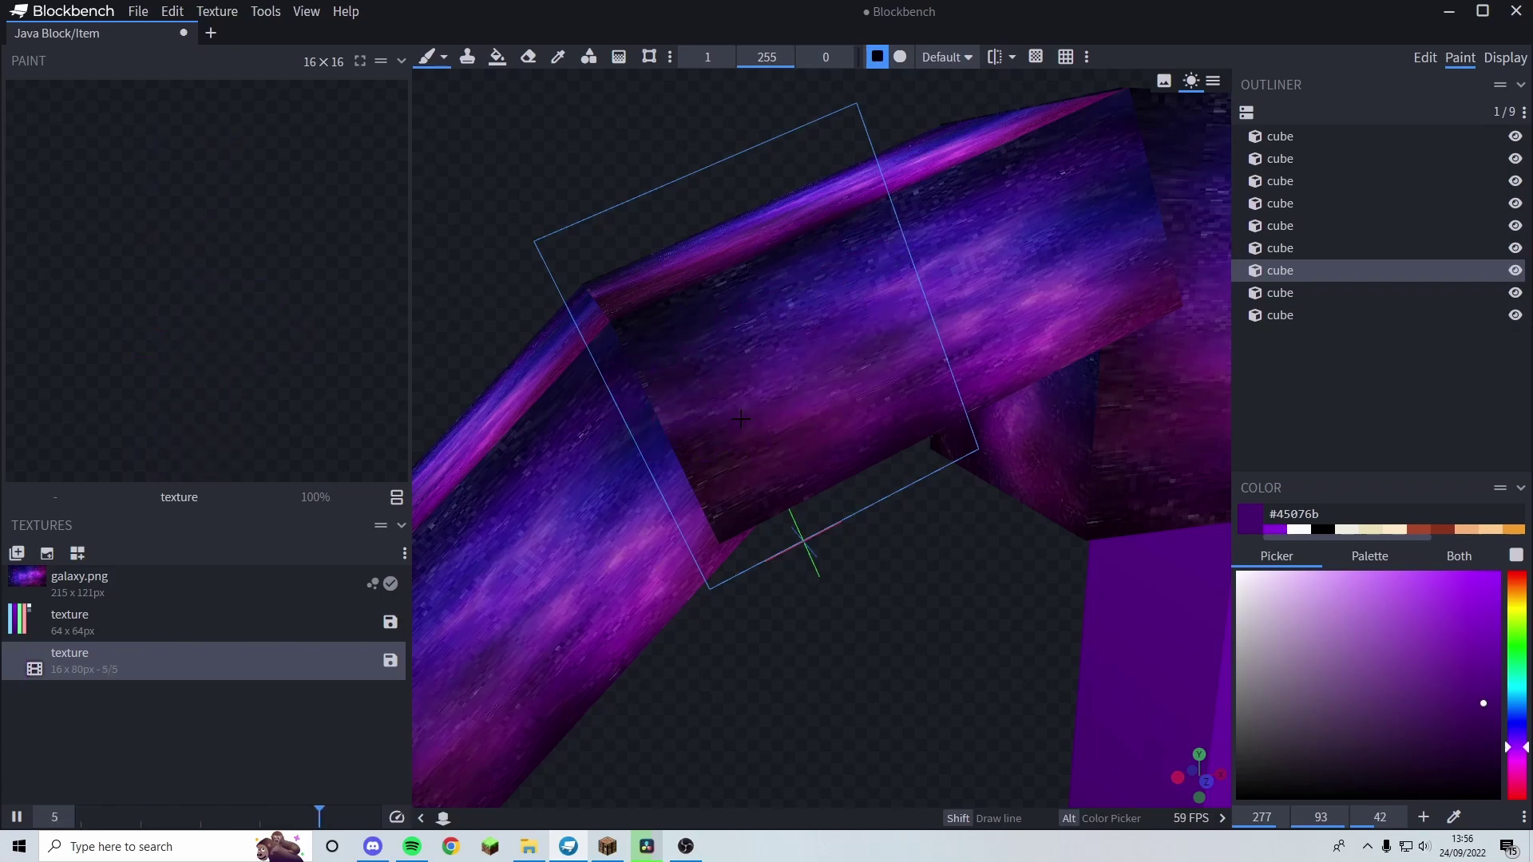
- Pause the texture animation and set the animated texture to frame 1
key("c")
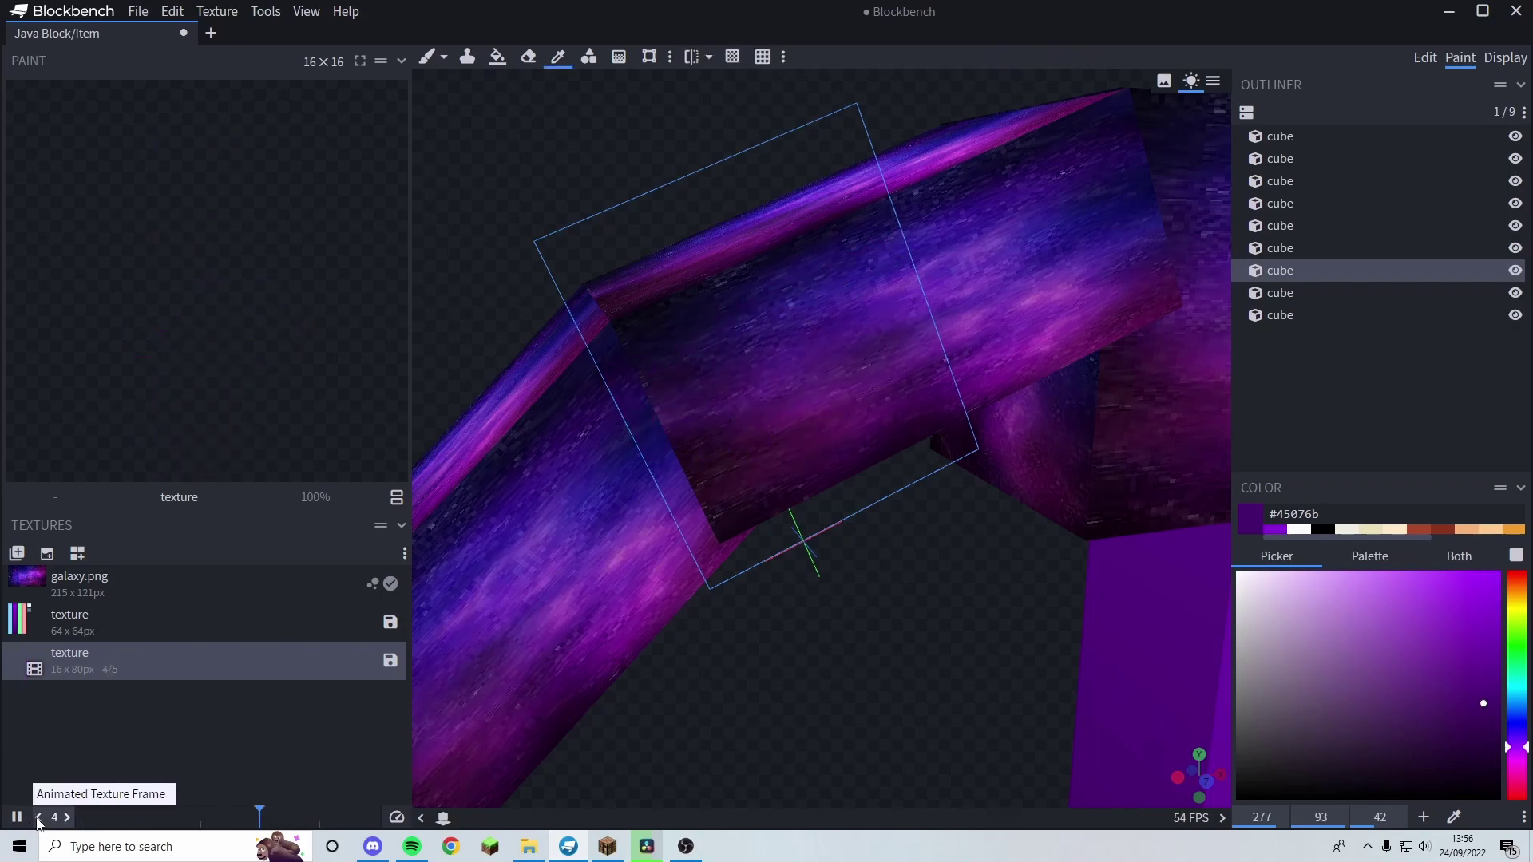
left_click(17, 817)
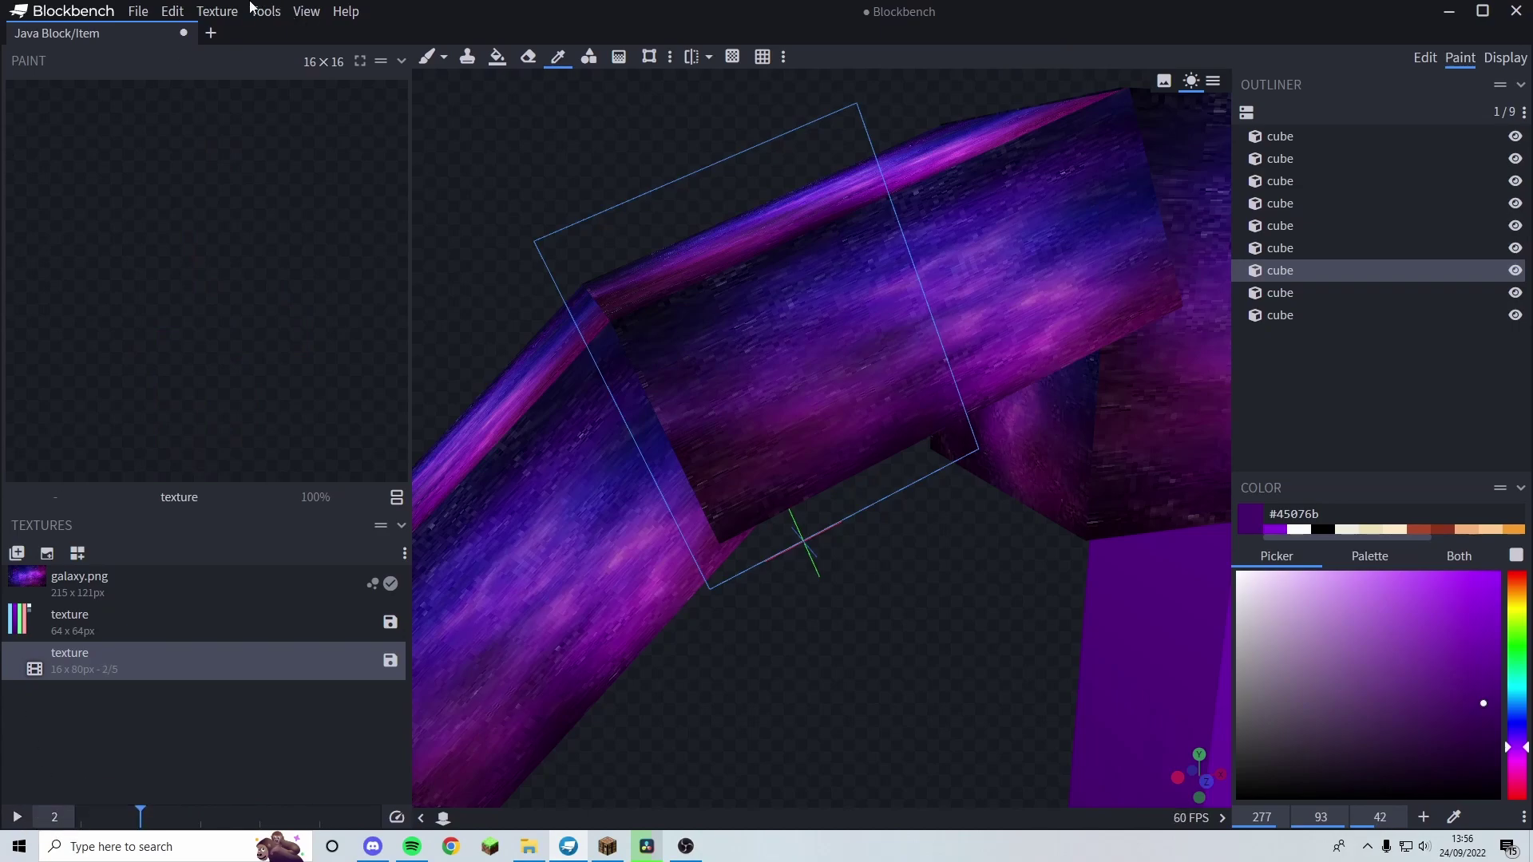
left_click_drag(54, 817, 44, 816)
- Paint a five-pixel plus-shaped star in cream #e3e2c7 near the centre of the plane on frame 1
scroll(751, 407, "up", 5)
key("1")
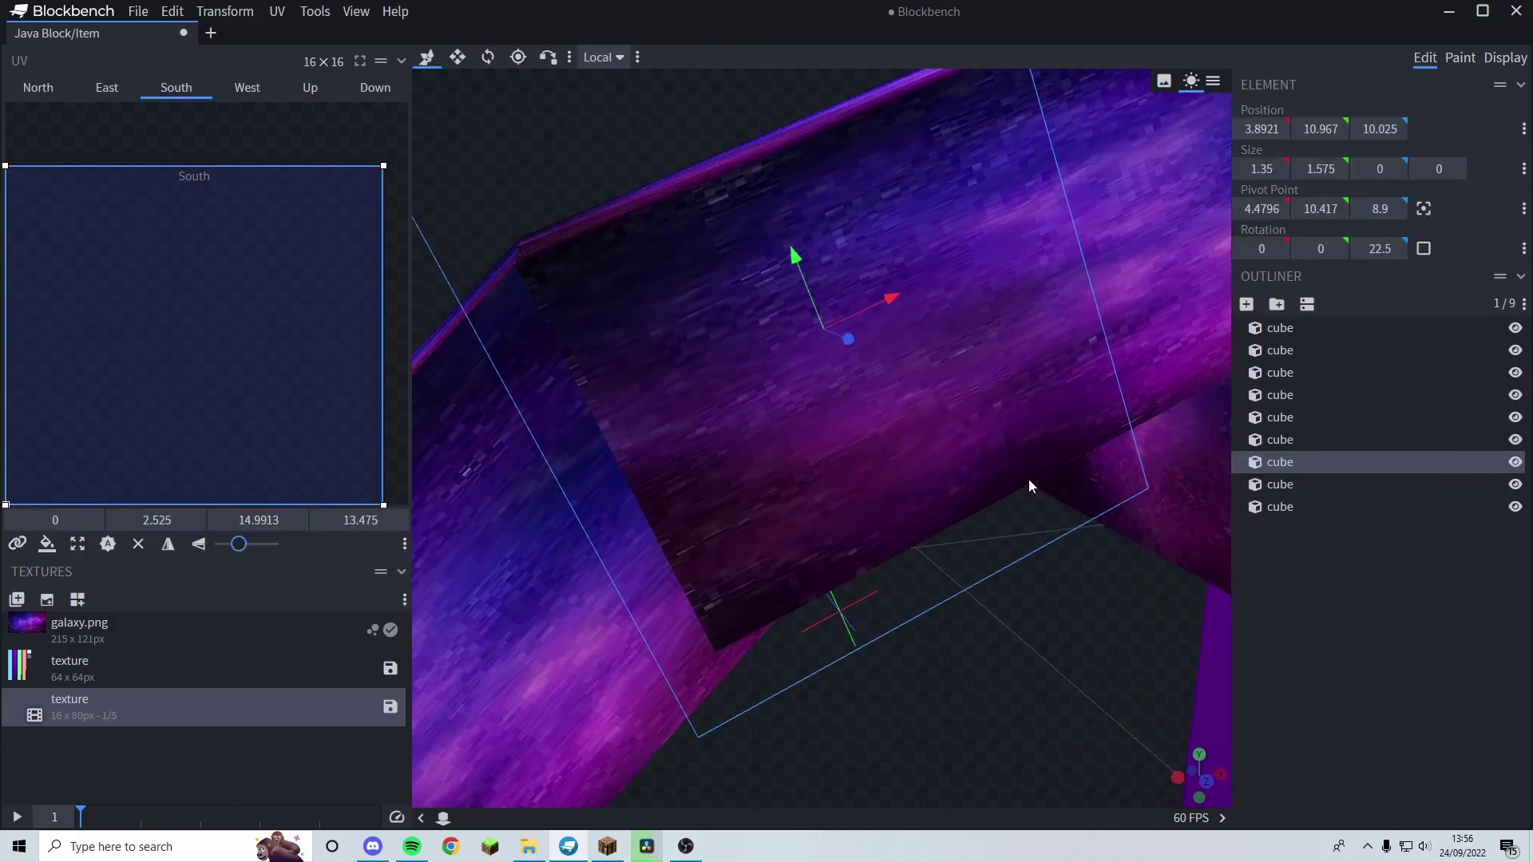
key("2")
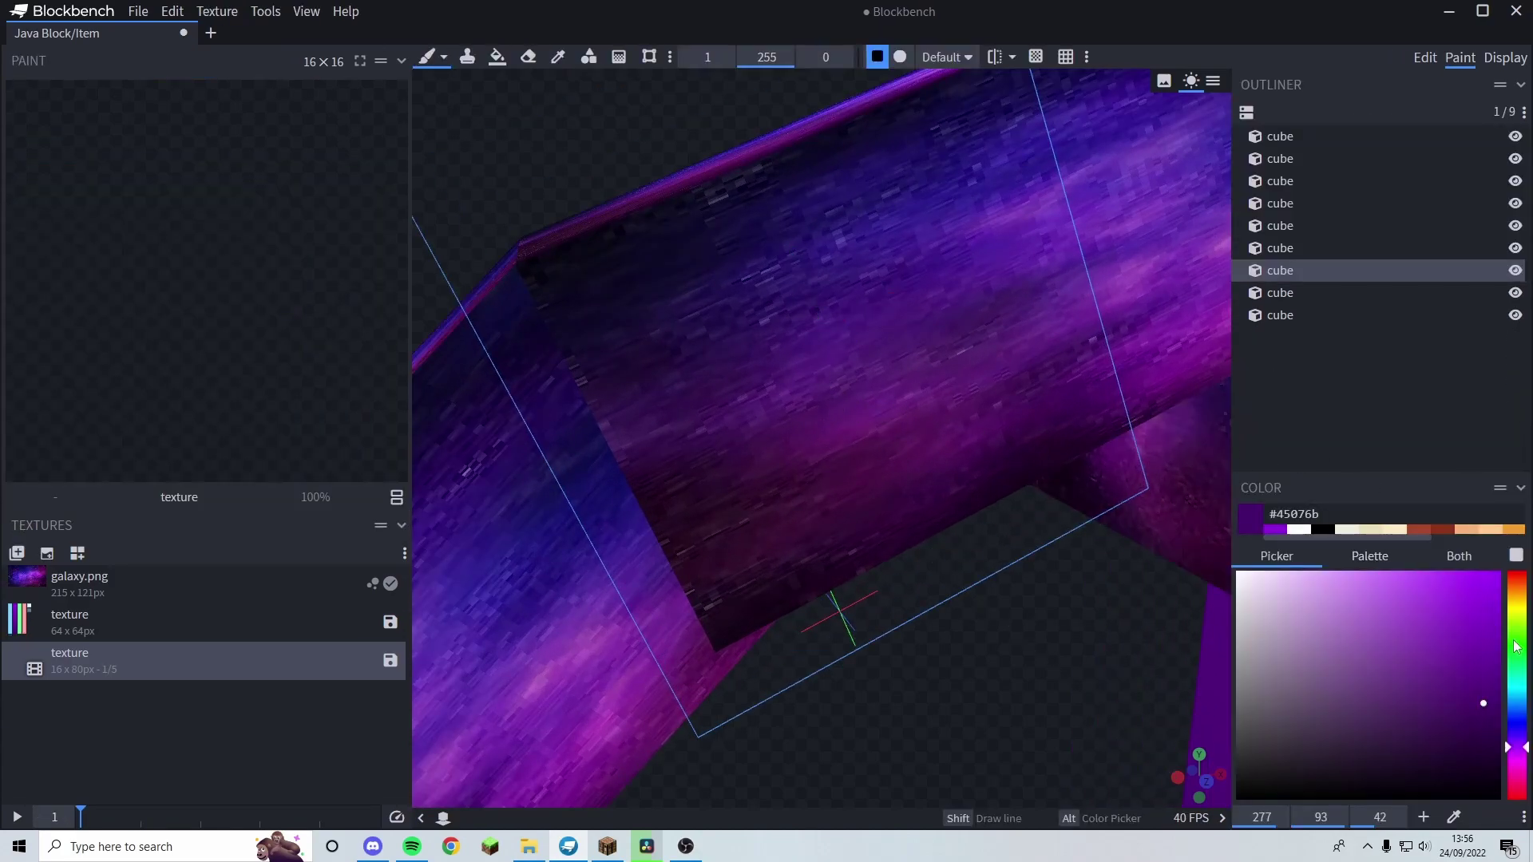
left_click_drag(1516, 647, 1516, 607)
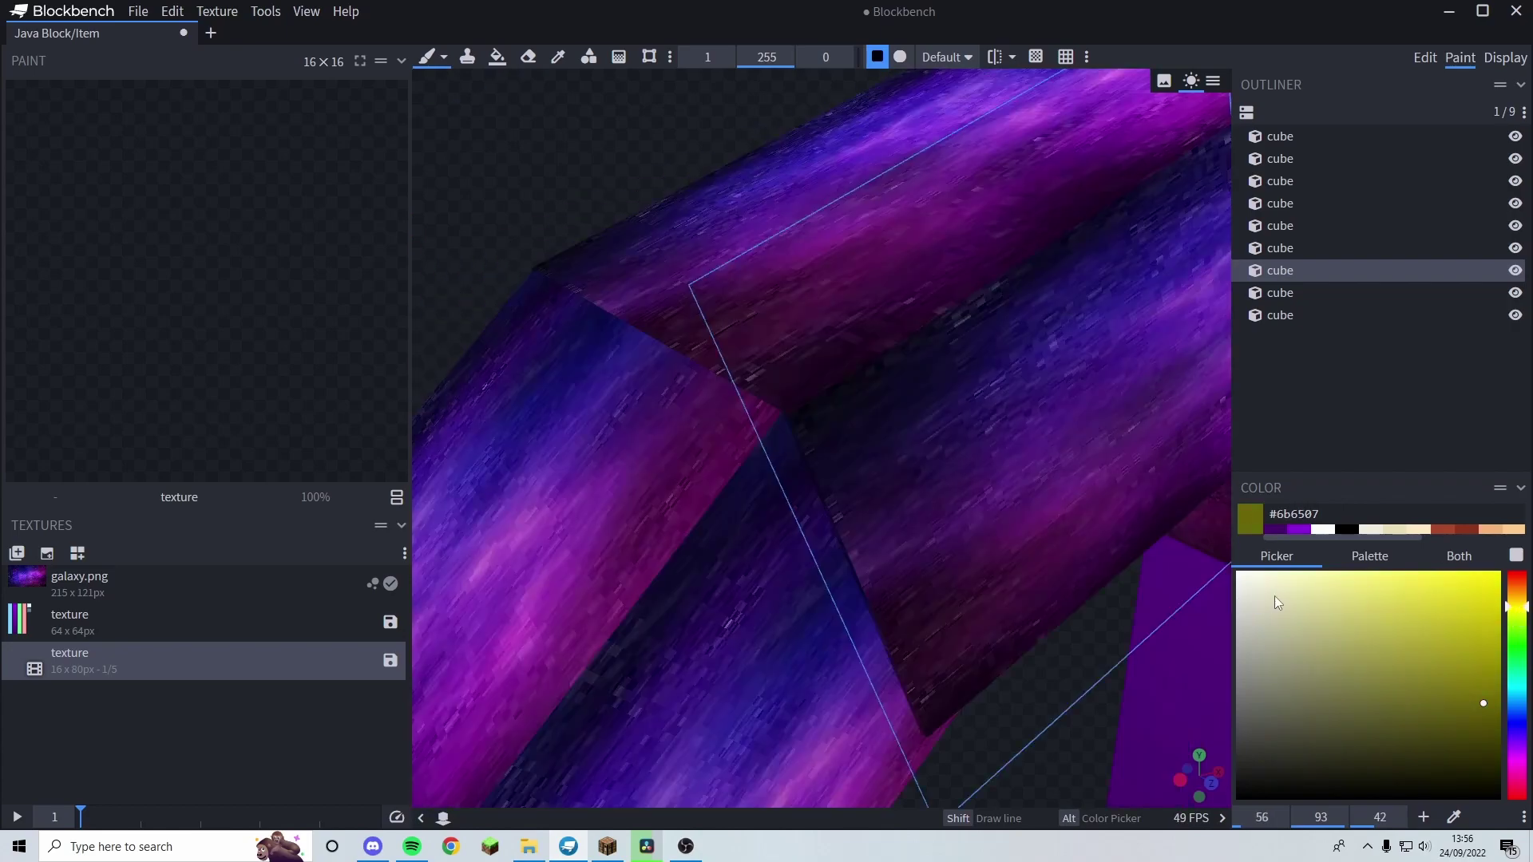
left_click(1268, 596)
left_click(858, 437)
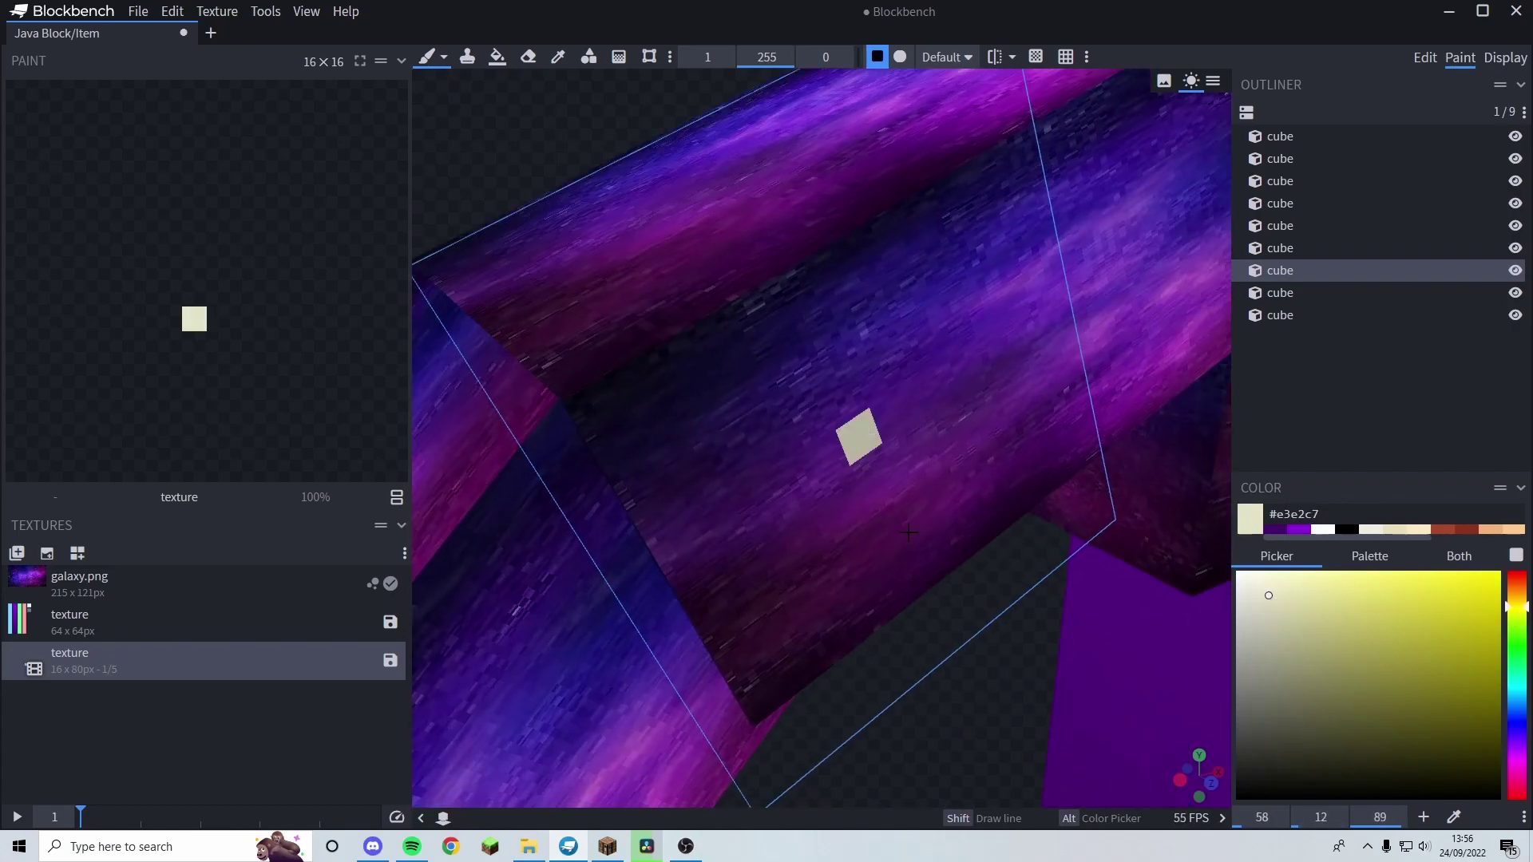
mouse_move(980, 694)
left_mouse_down()
mouse_move(719, 575)
mouse_move(838, 639)
left_mouse_up()
left_click(774, 395)
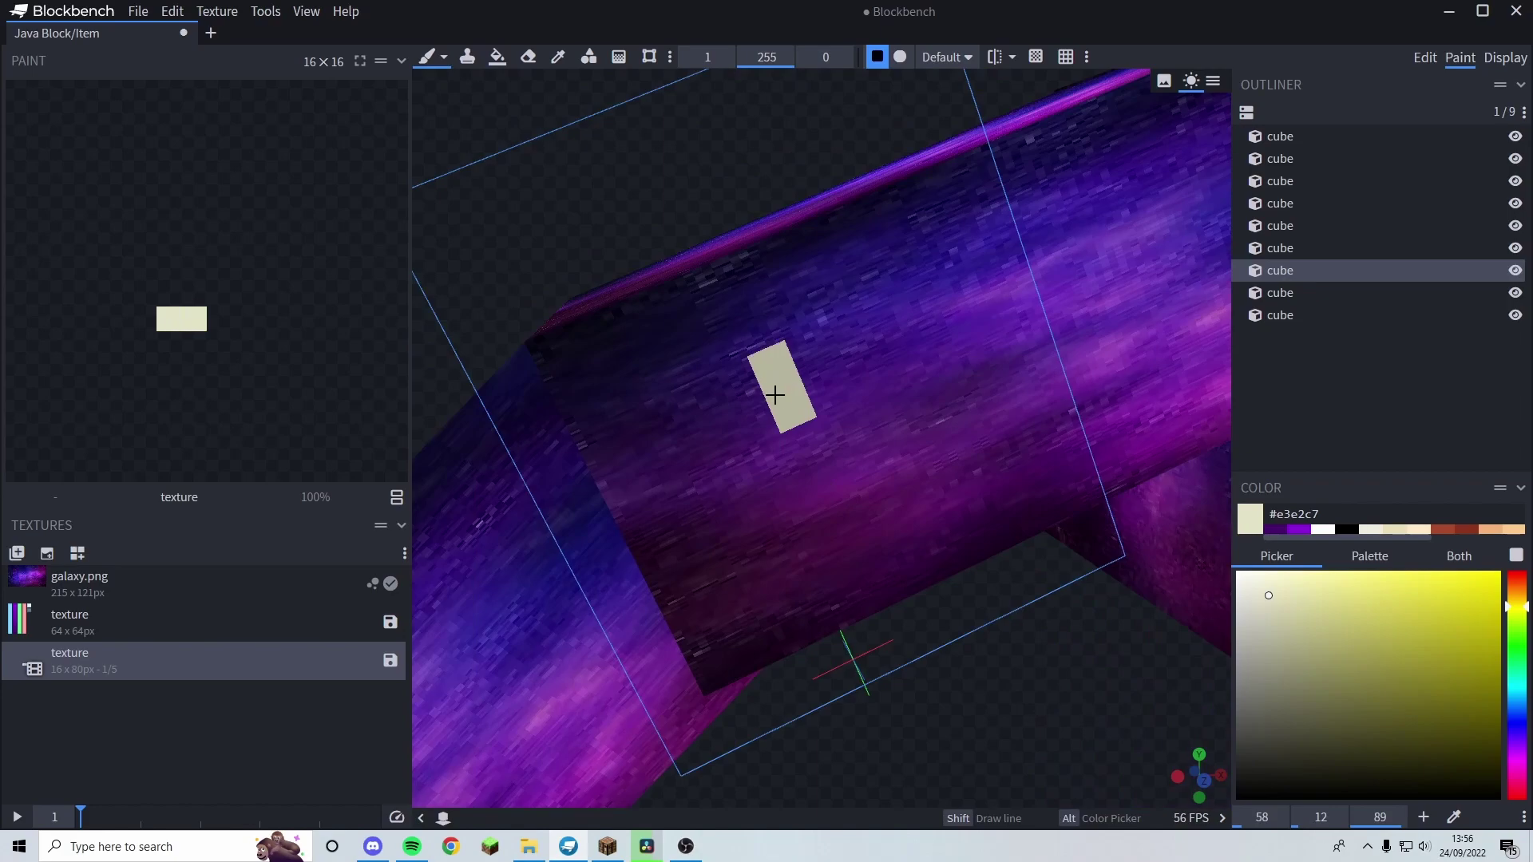
left_click(754, 419)
left_click(808, 445)
left_click(829, 396)
- Recolour the star's upper and right pixels yellow #e8e05c, and switch the paint colour back to cream #e3e2c7
left_click(1395, 592)
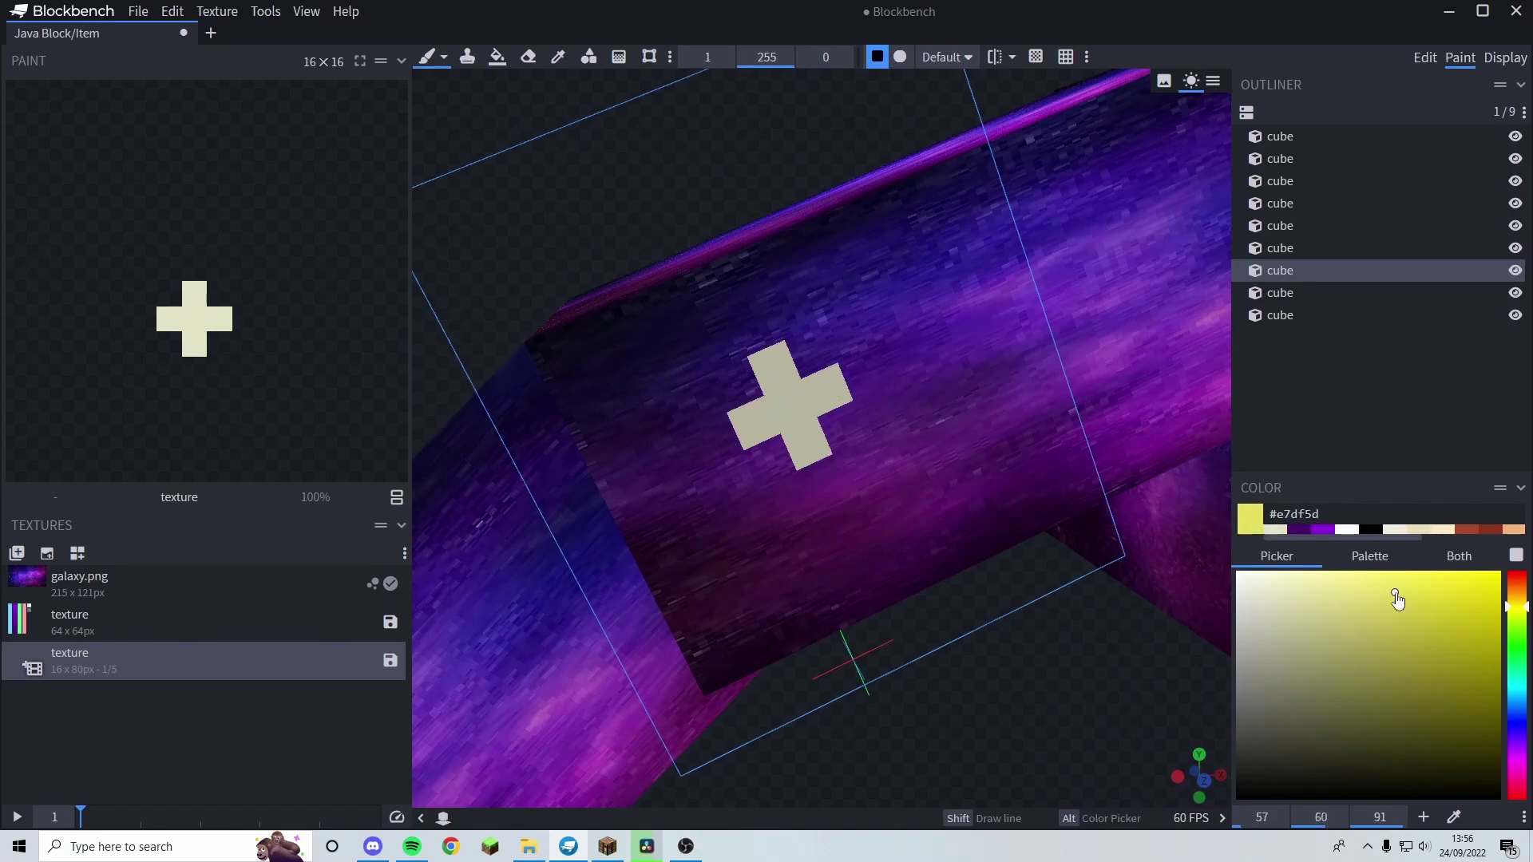
left_click(780, 357)
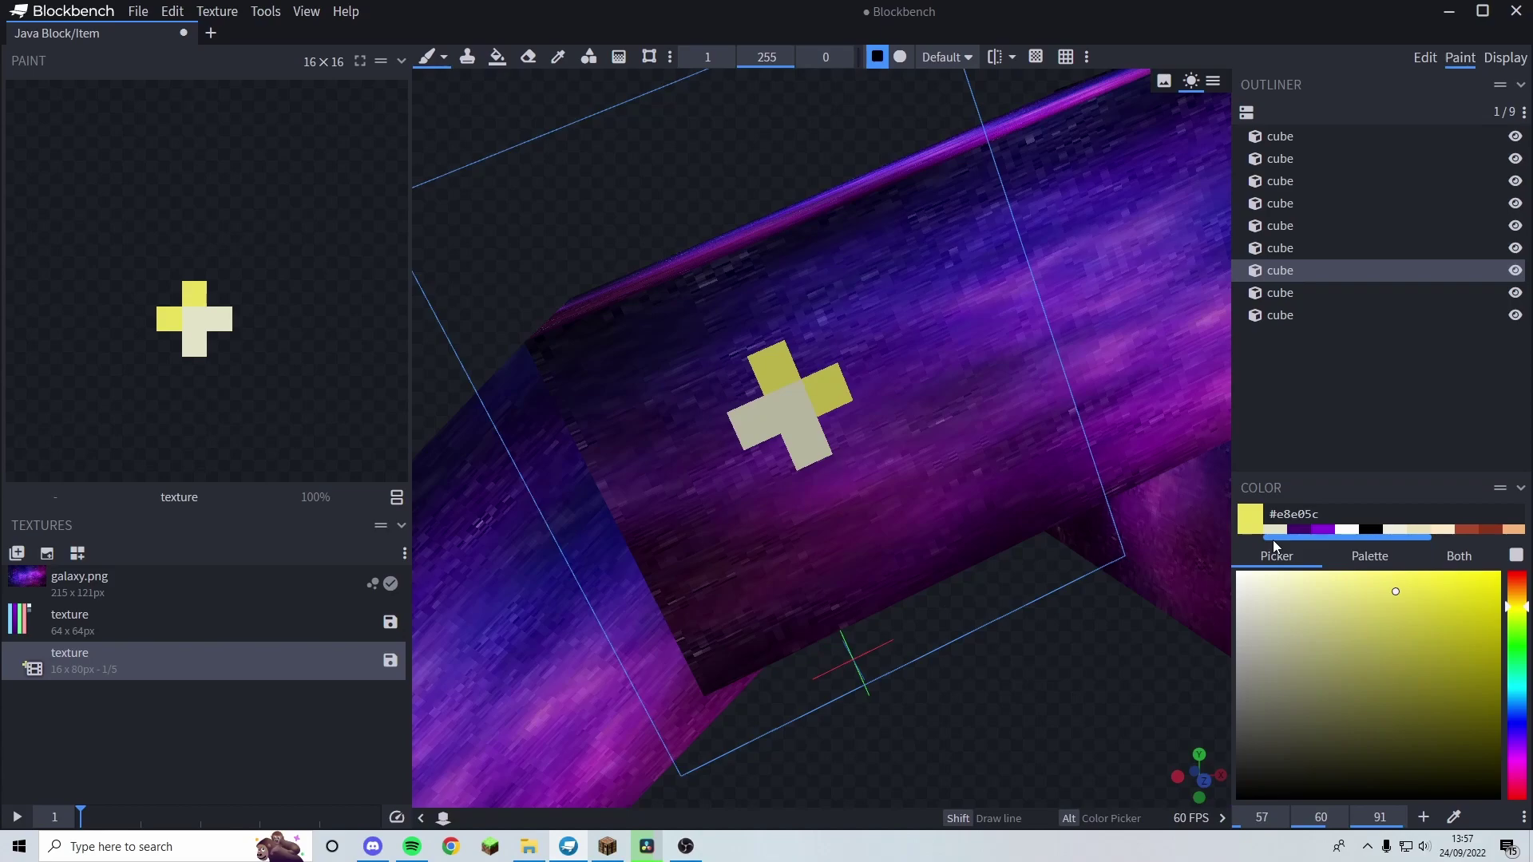
scroll(672, 521, "up", 4)
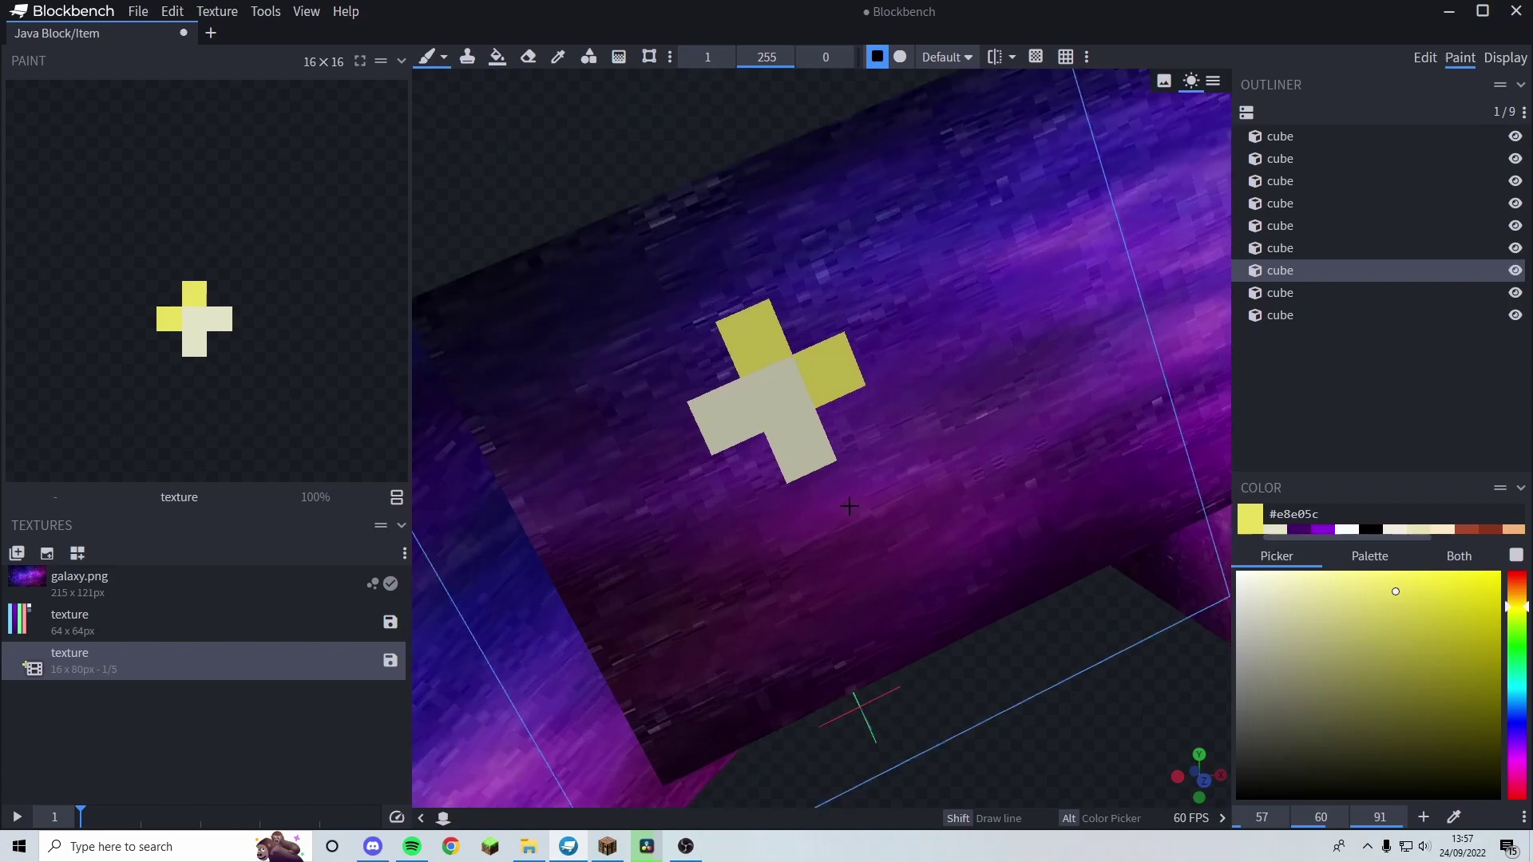
left_click(1275, 529)
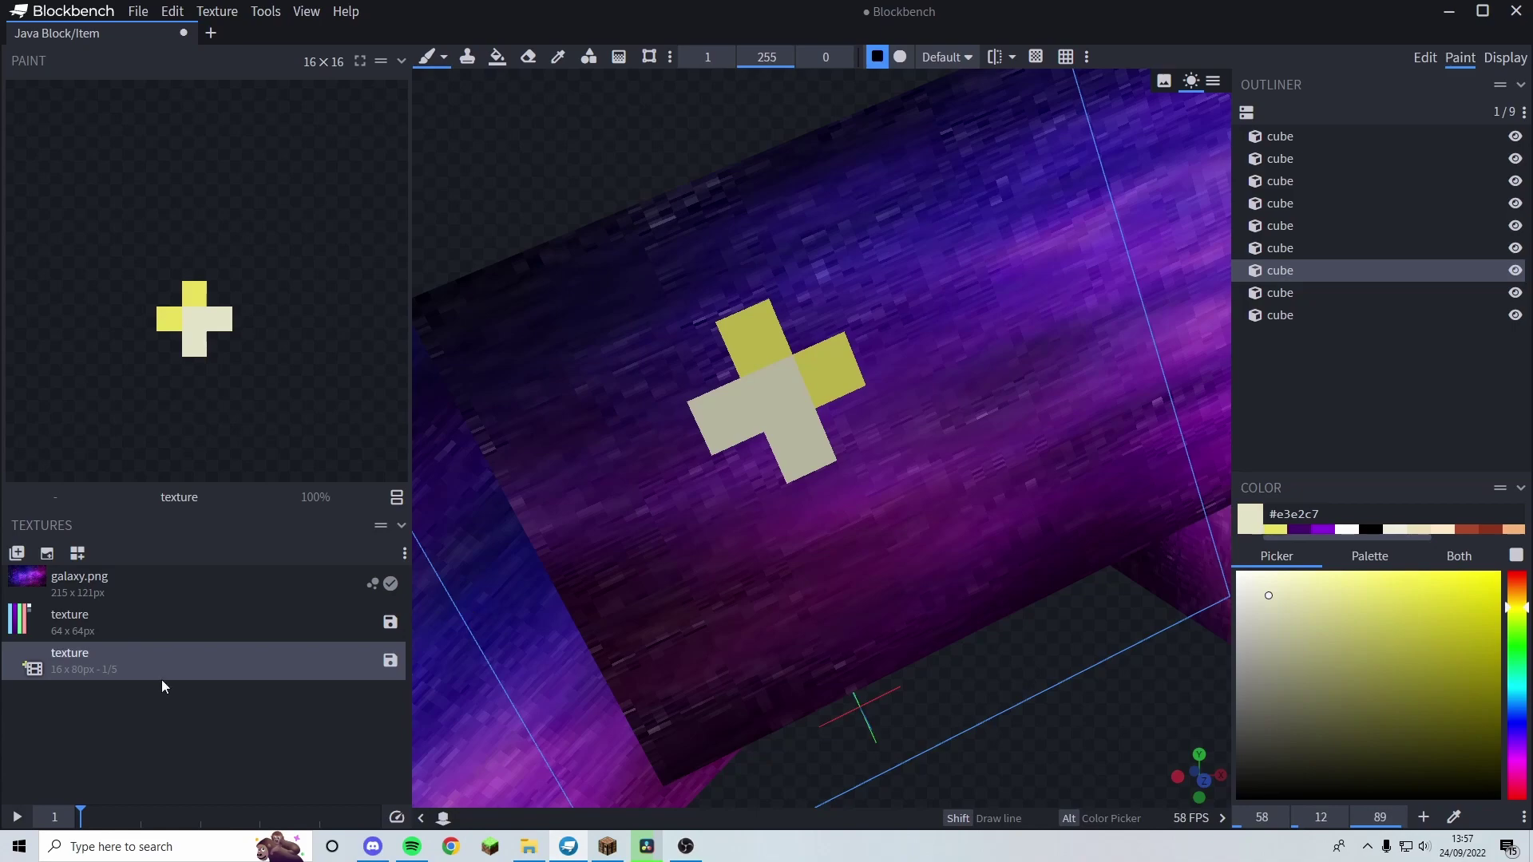
- Advance the animated texture to frame 2 and paint a five-pixel plus-shaped star in cream #e3e2c7 near the plane's centre
left_click(16, 818)
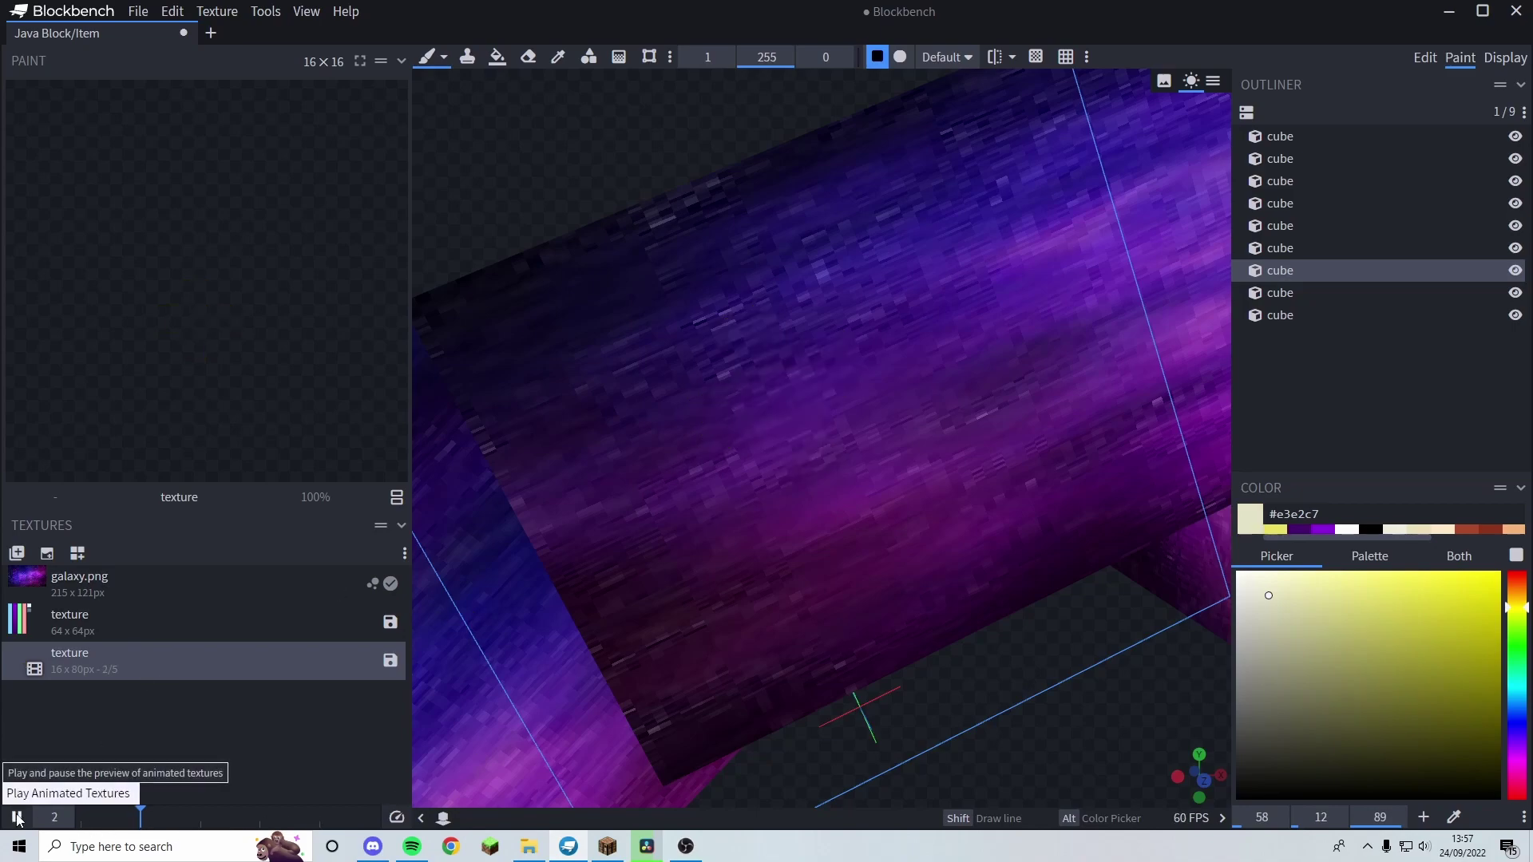
left_click(38, 817)
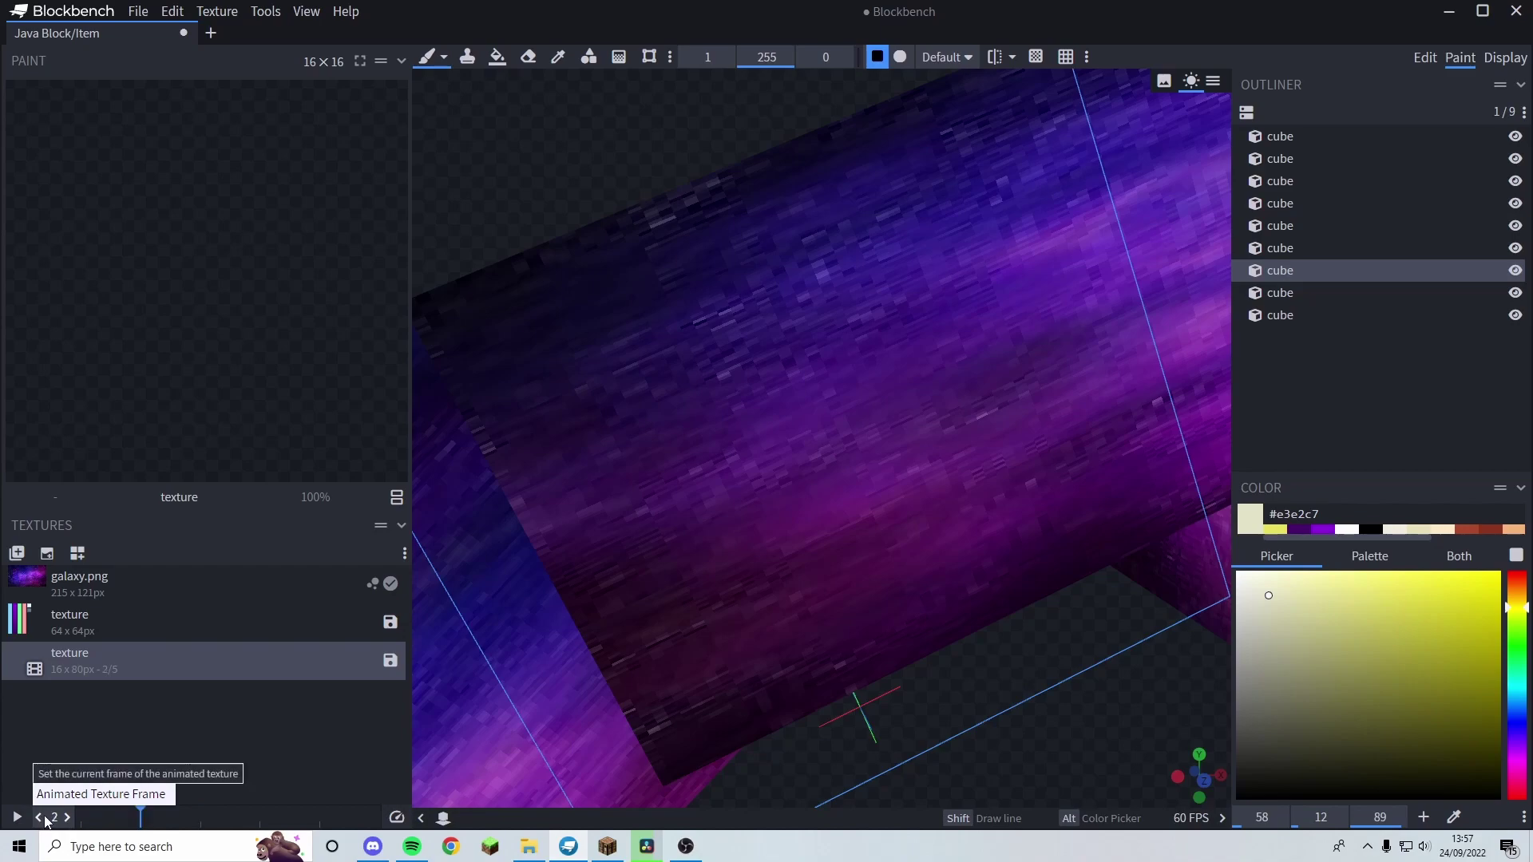
left_click(815, 388)
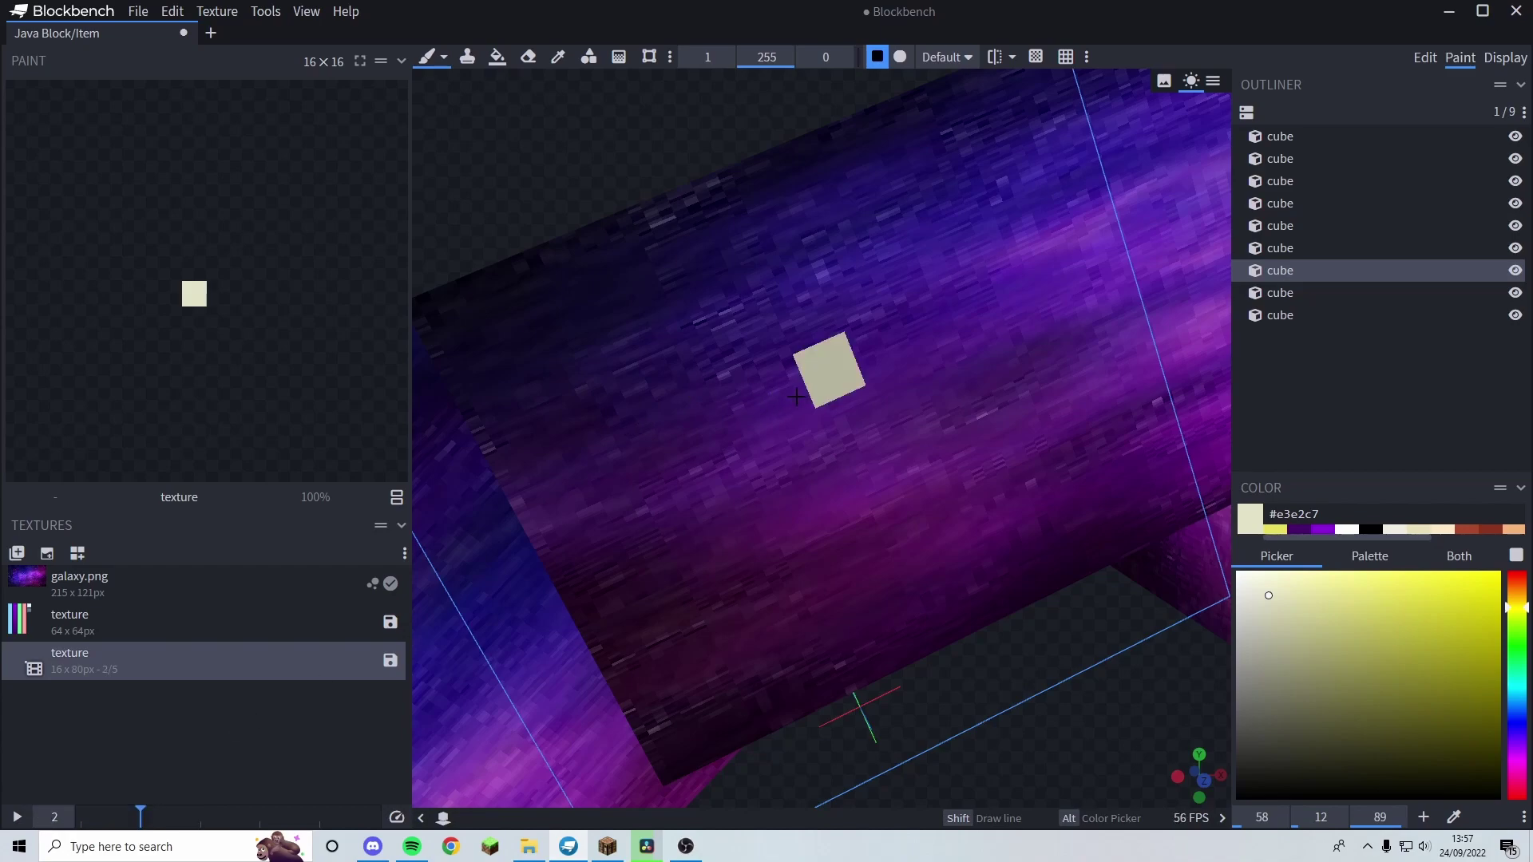
key("ctrl+z")
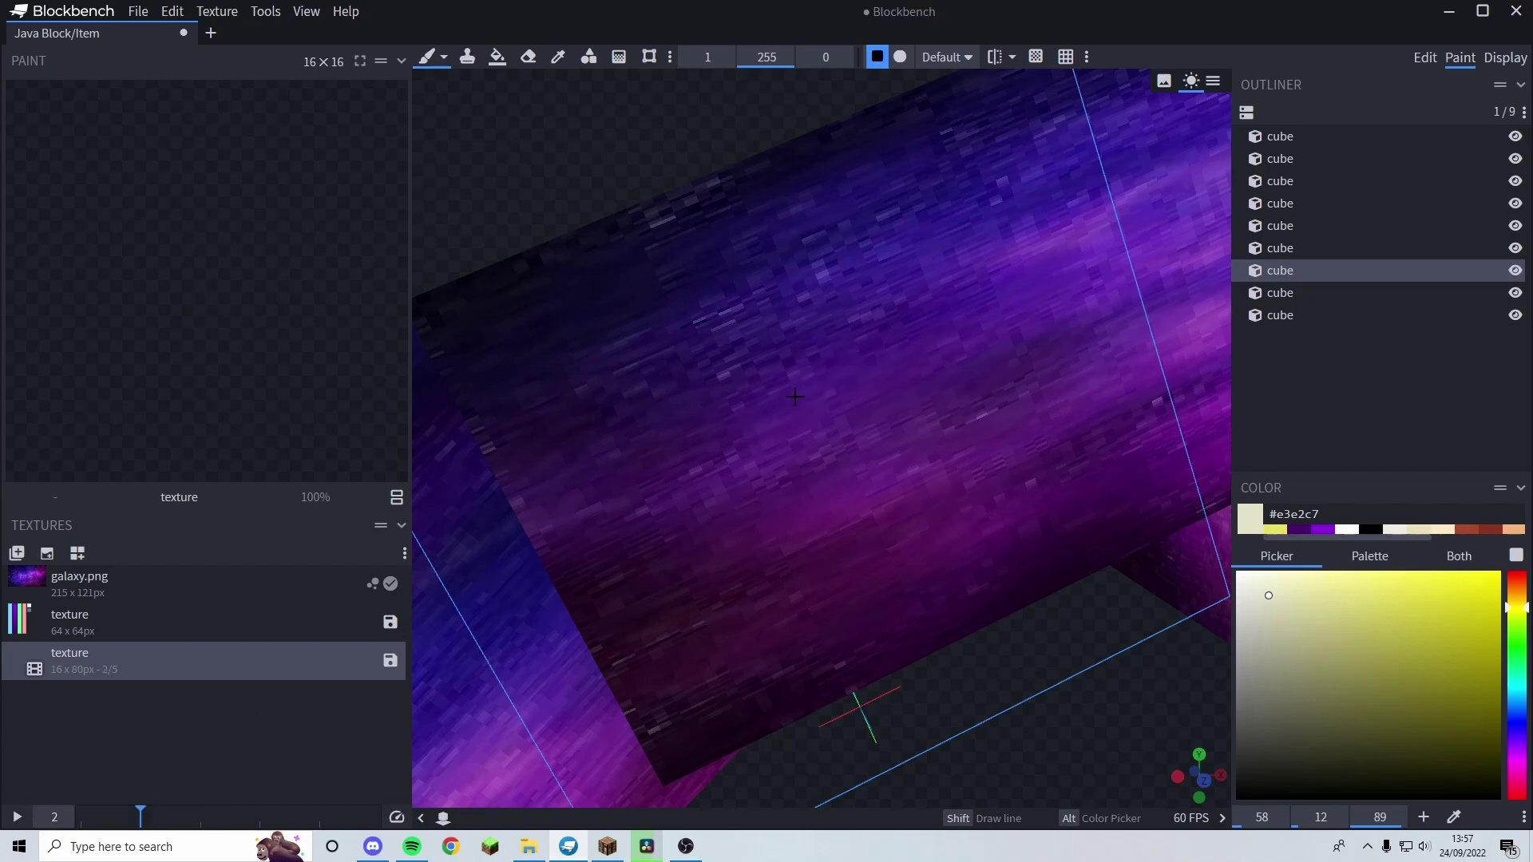
left_click(796, 401)
left_click(742, 418)
left_click(799, 444)
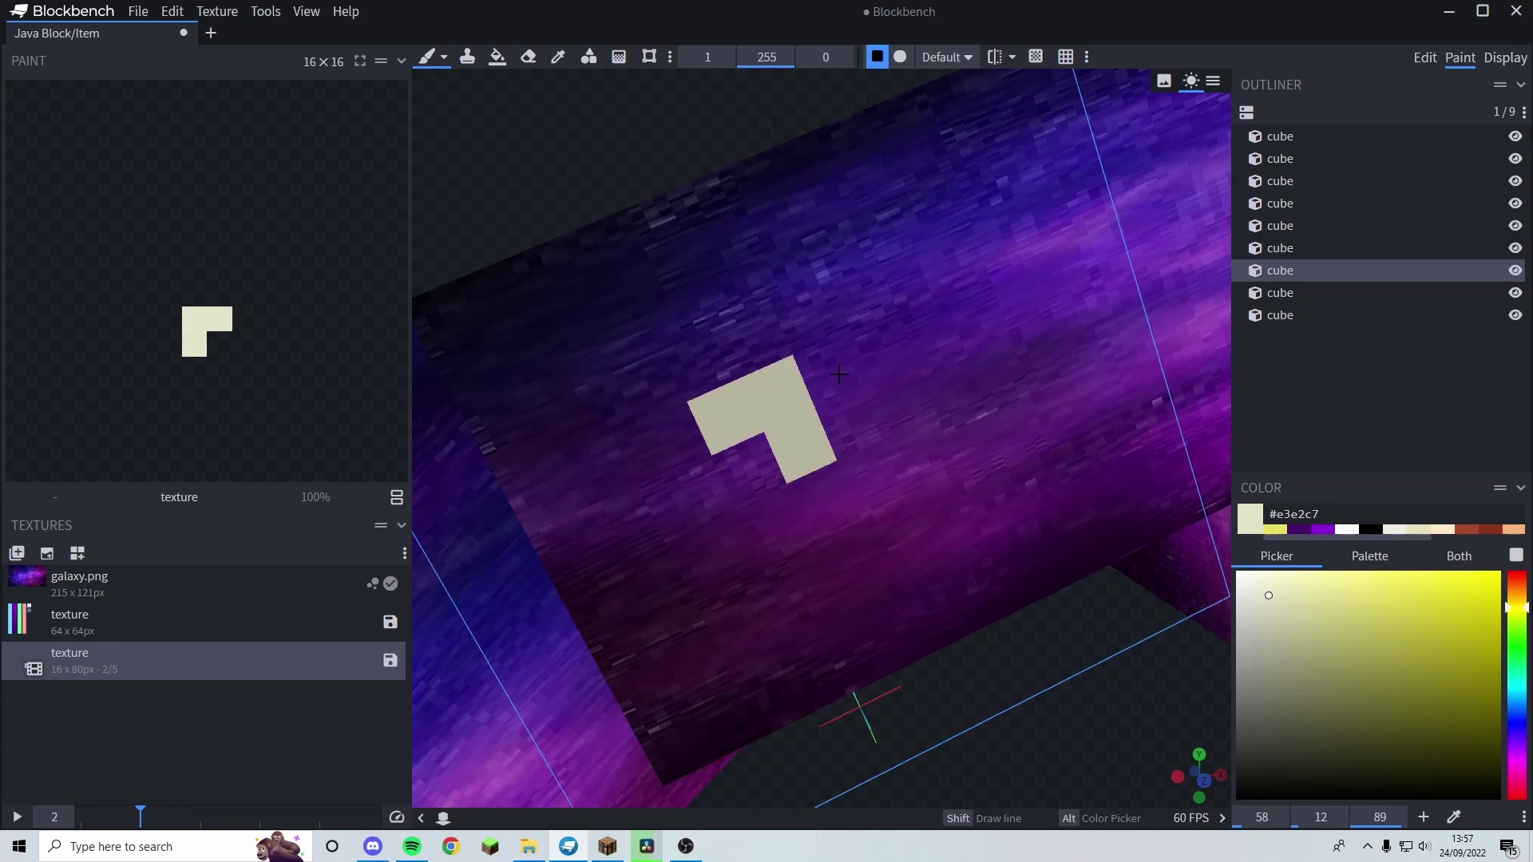
left_click(828, 370)
left_click(746, 324)
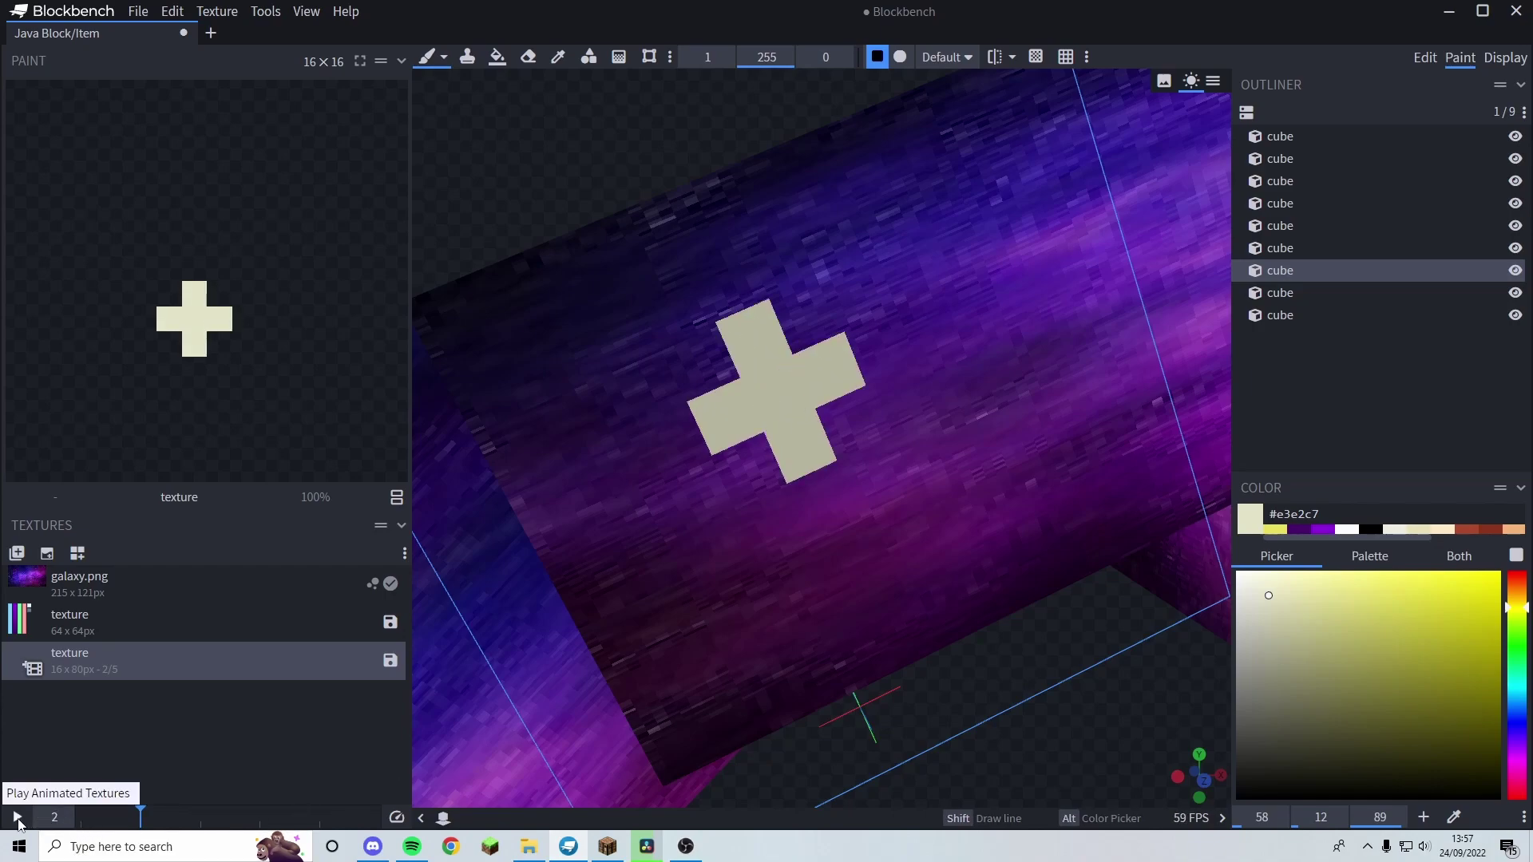
- Compare with frame 1, then enlarge frame 2's cream star by extending each arm one pixel and filling the four diagonal gaps
left_click(38, 817)
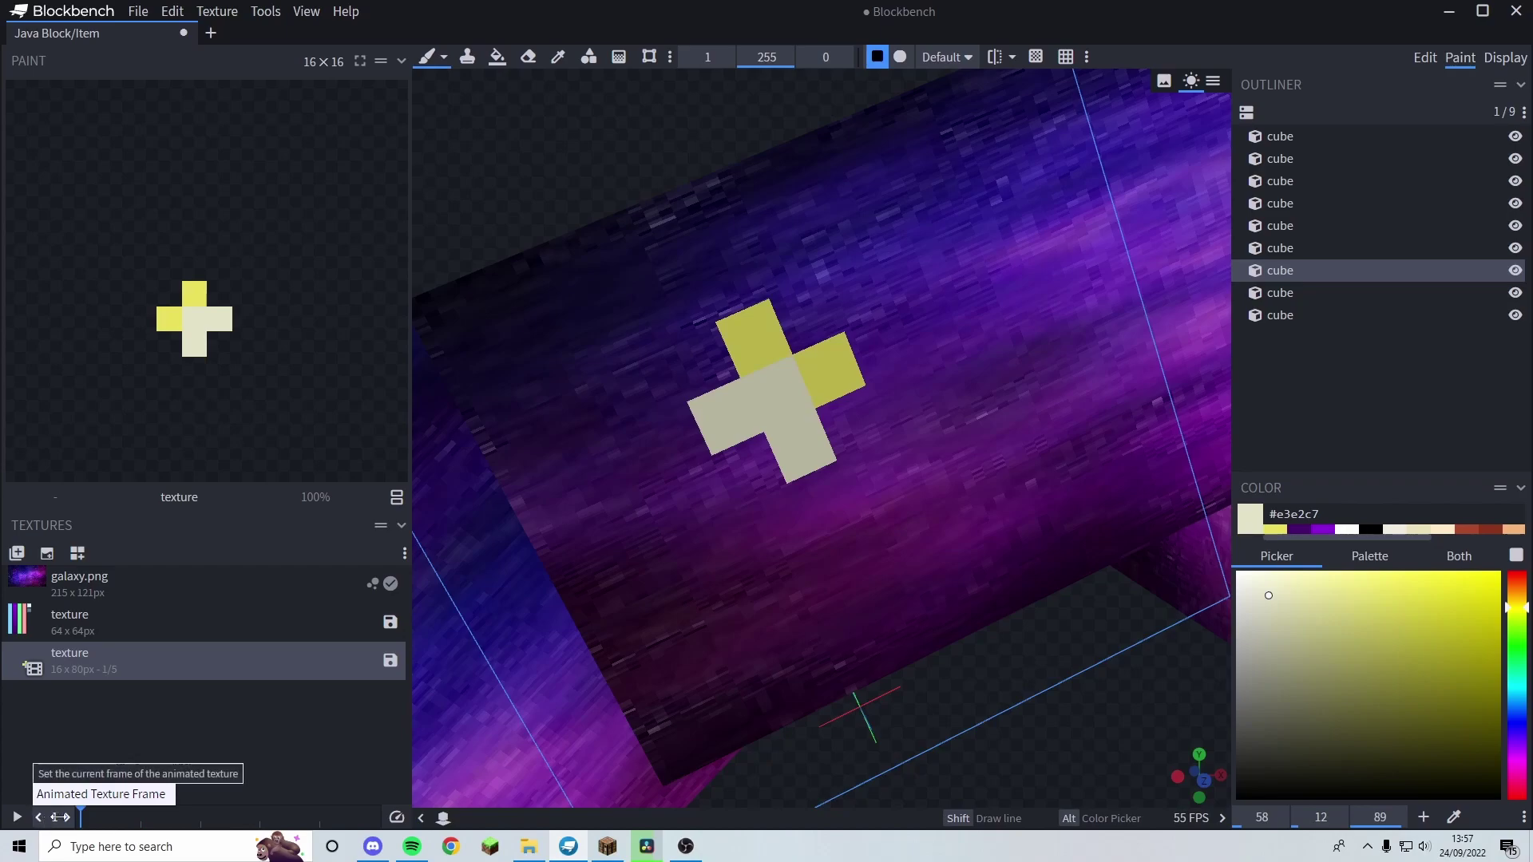
left_click(66, 817)
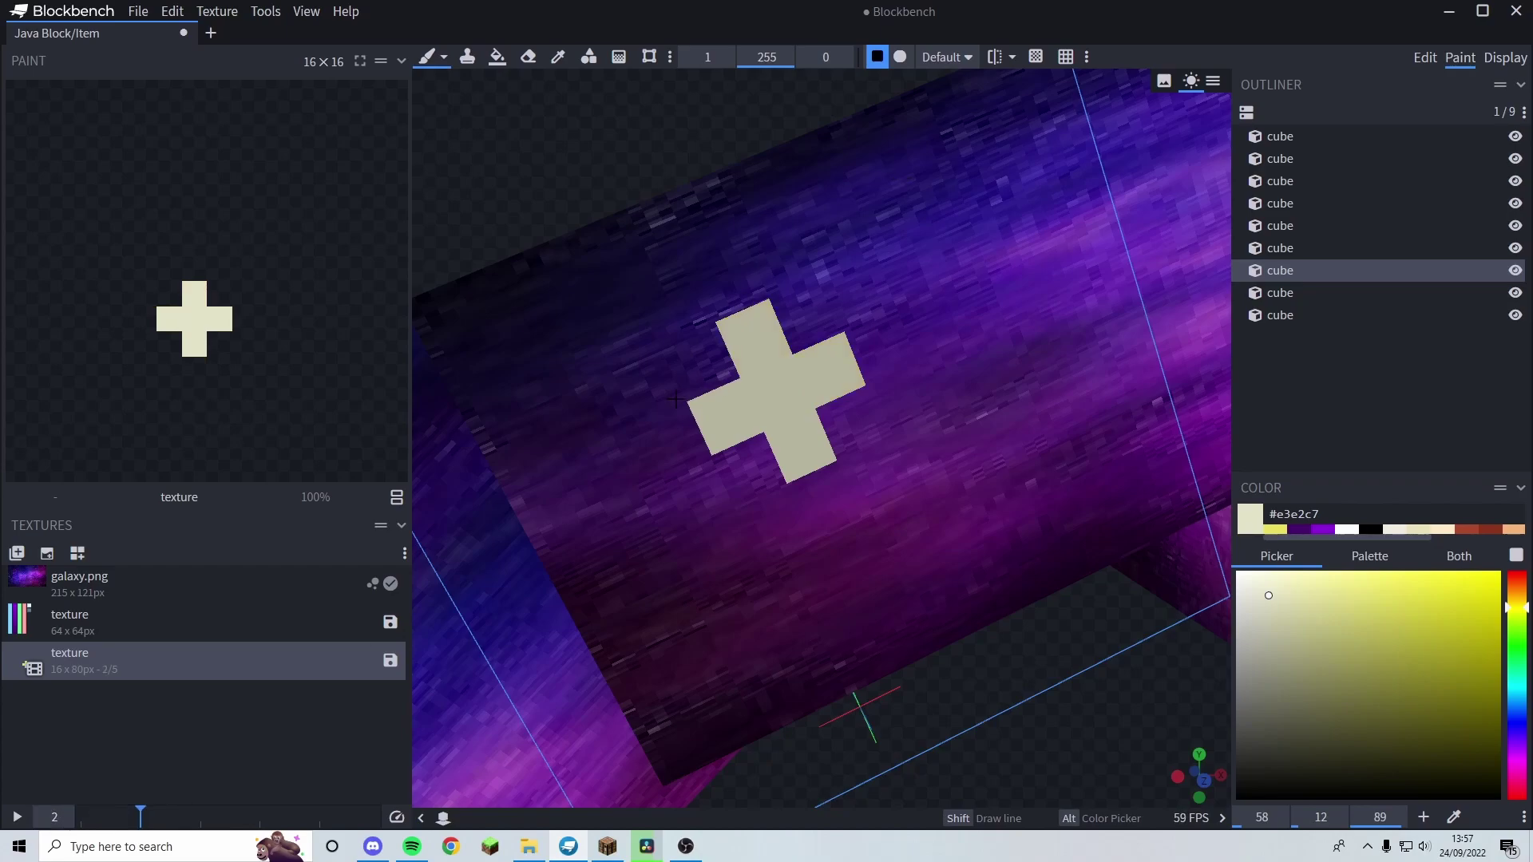
left_click(731, 292)
left_click(677, 419)
left_click(822, 491)
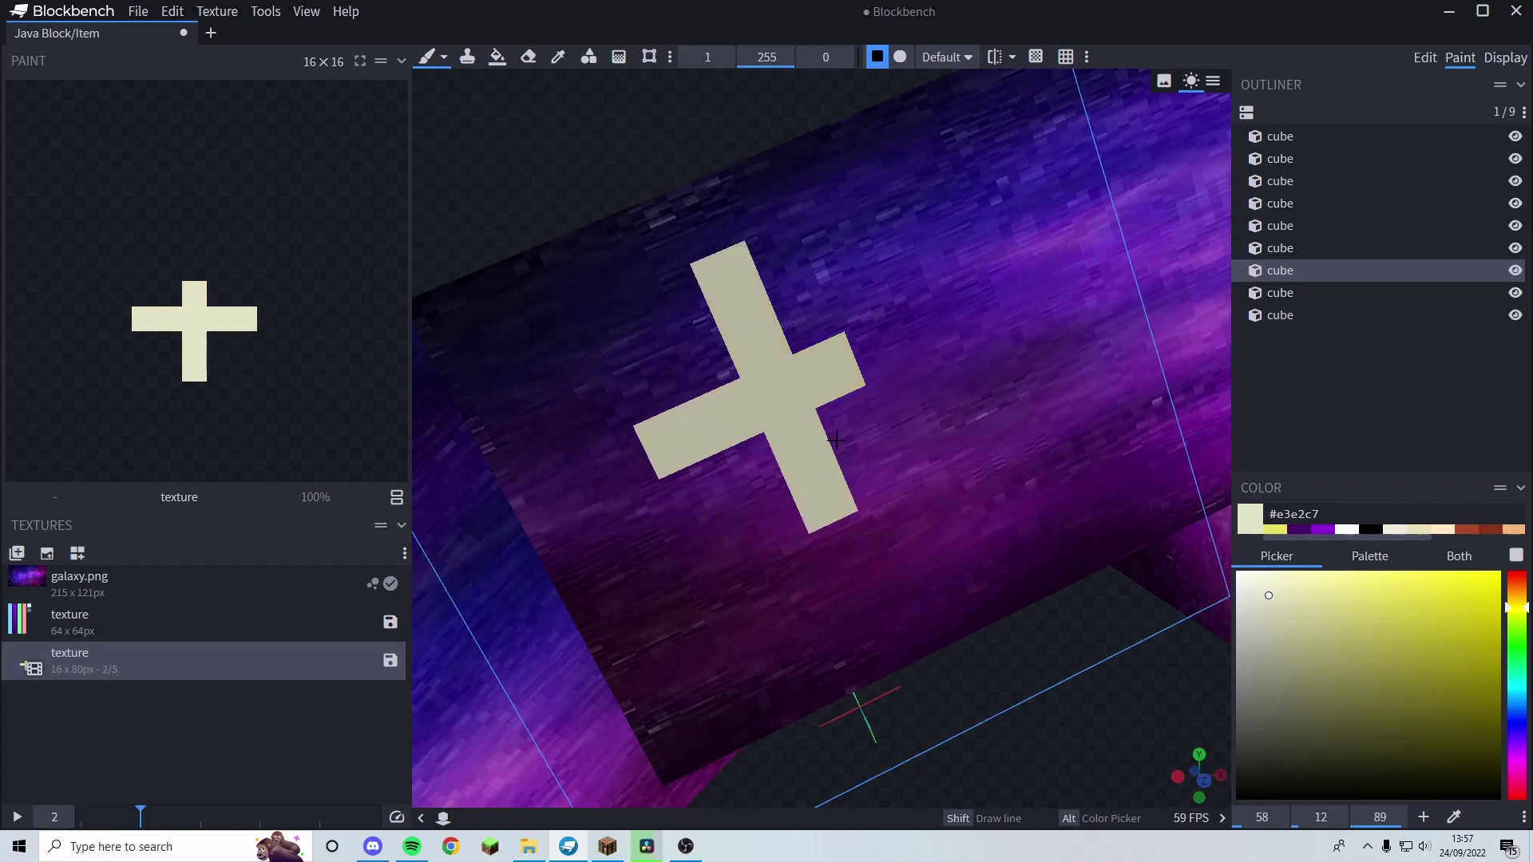
left_click(890, 347)
left_click(802, 327)
left_click(711, 363)
left_click(749, 470)
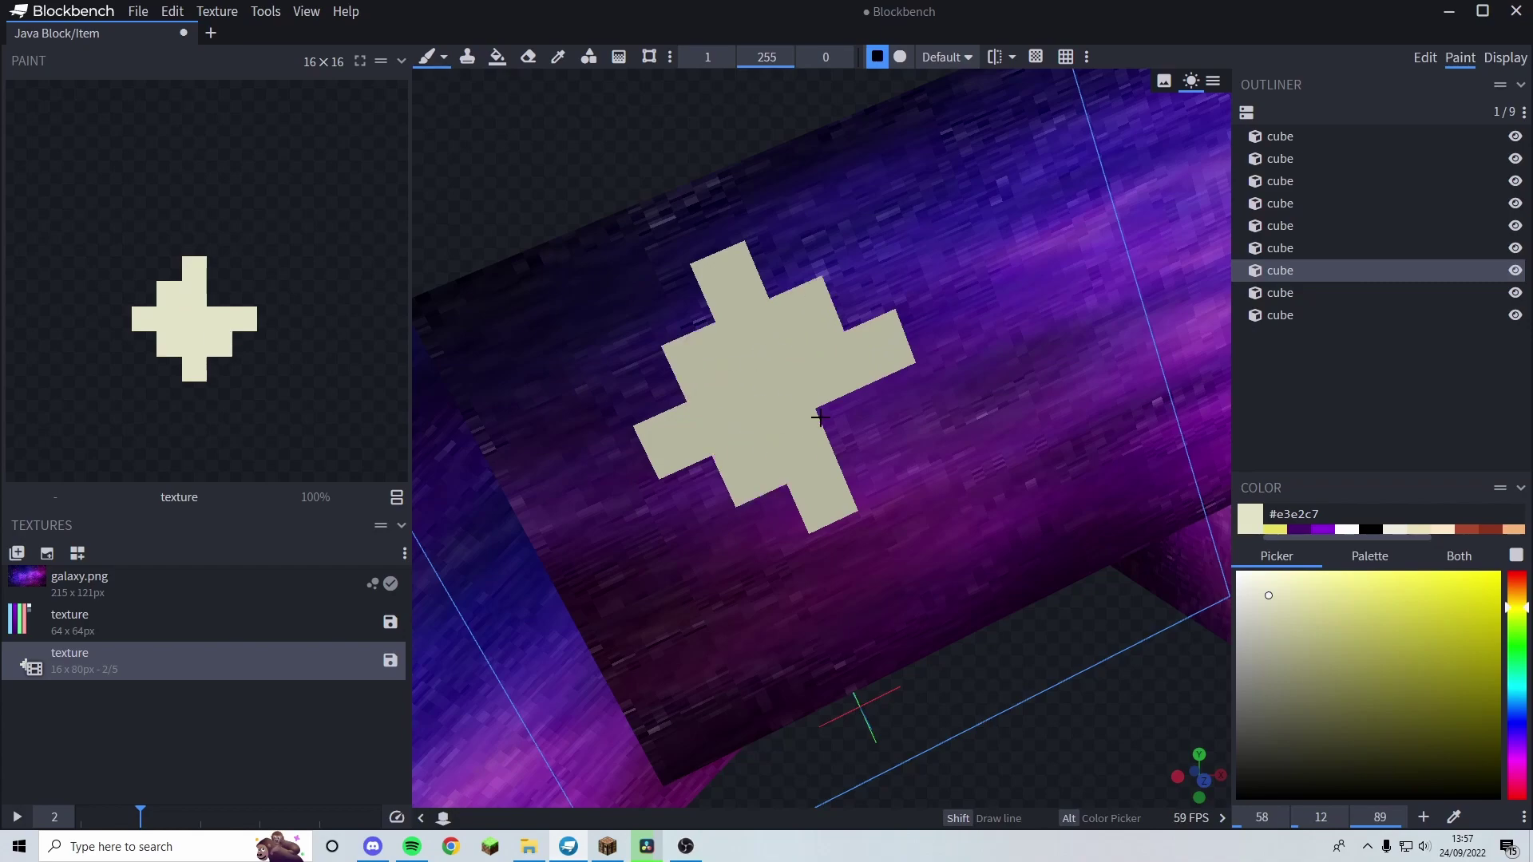
left_click(848, 424)
- Set the paint colour to #e5df37 and recolour frame 2's star centre, two lower corner pixels, bottom tip and one side tip
mouse_move(1378, 643)
left_mouse_down()
mouse_move(1418, 631)
mouse_move(1437, 594)
left_mouse_up()
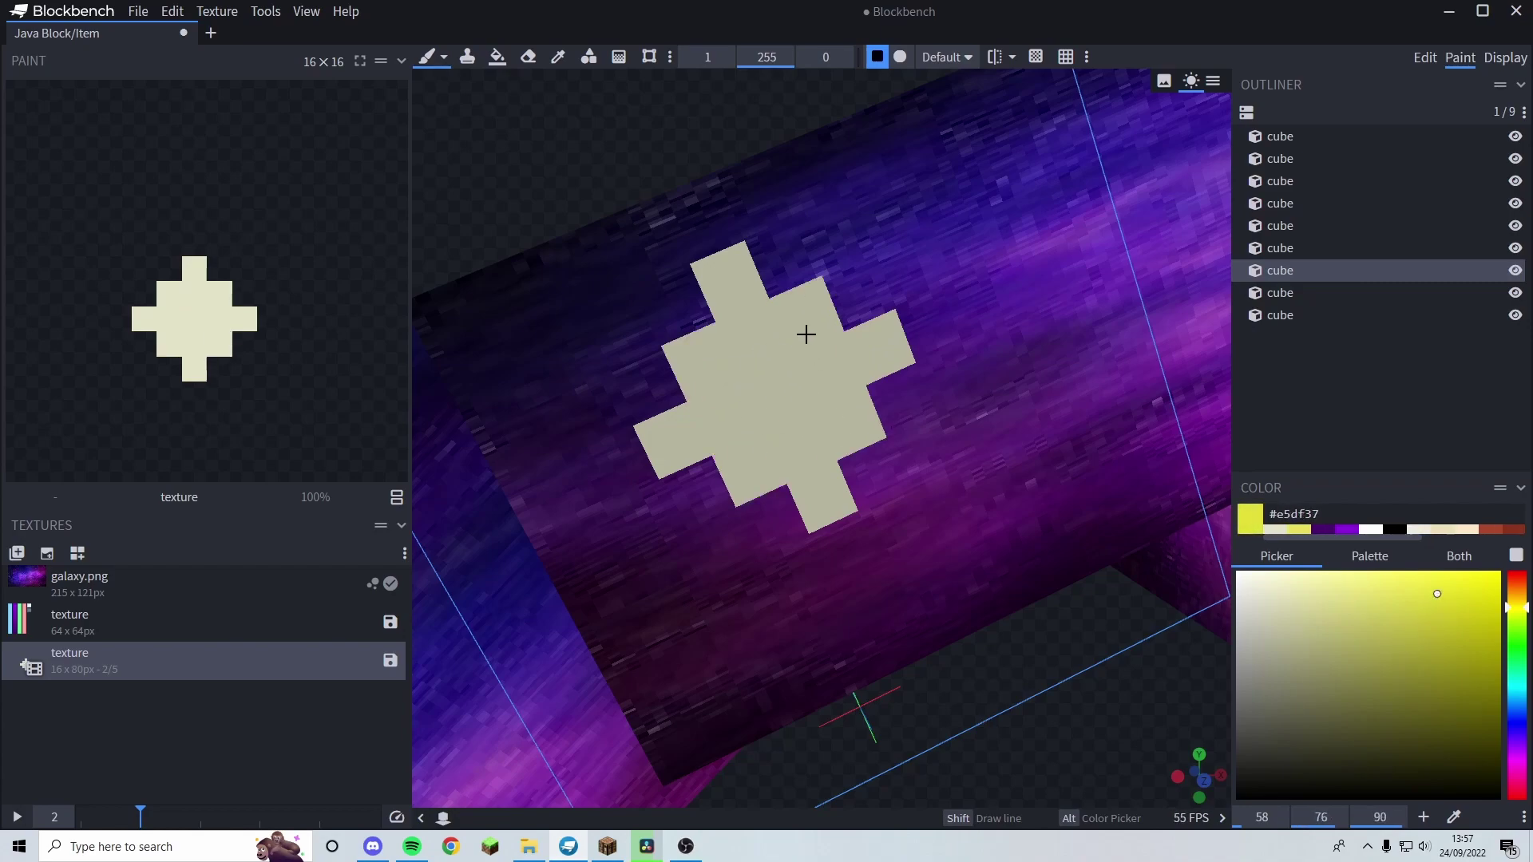
left_click(806, 333)
left_click(744, 286)
key("ctrl+z")
key("ctrl+z")
left_click(754, 469)
left_click(696, 426)
left_click(703, 361)
left_click(750, 407)
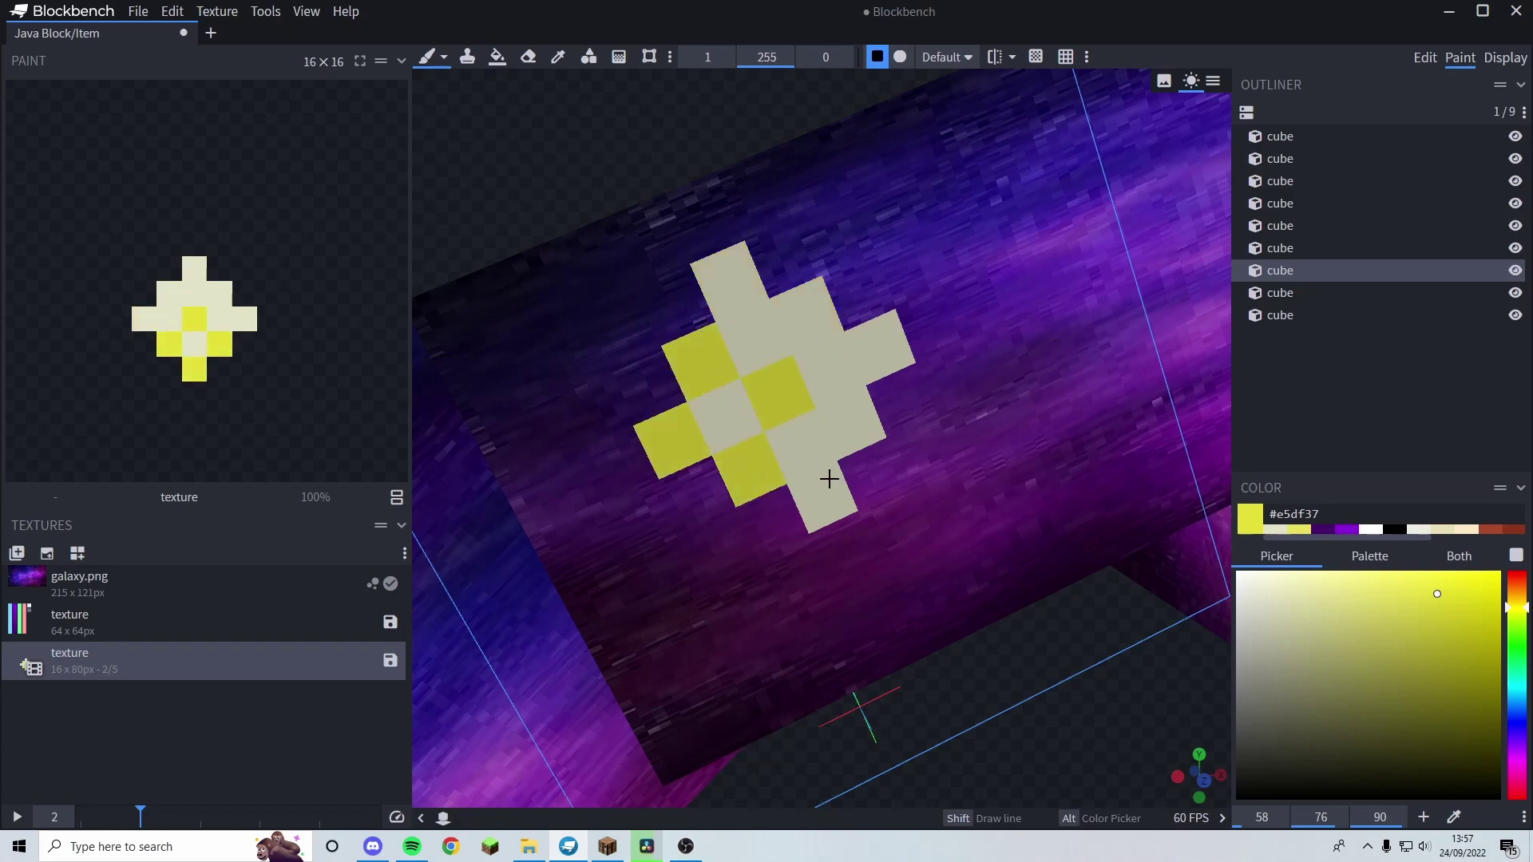
left_click(828, 479)
- Paint the remaining two tips and three inner arm pixels of frame 2's star in bright yellow #f2e908
left_click_drag(1458, 679, 1492, 583)
left_click(722, 417)
left_click(794, 429)
left_click(728, 281)
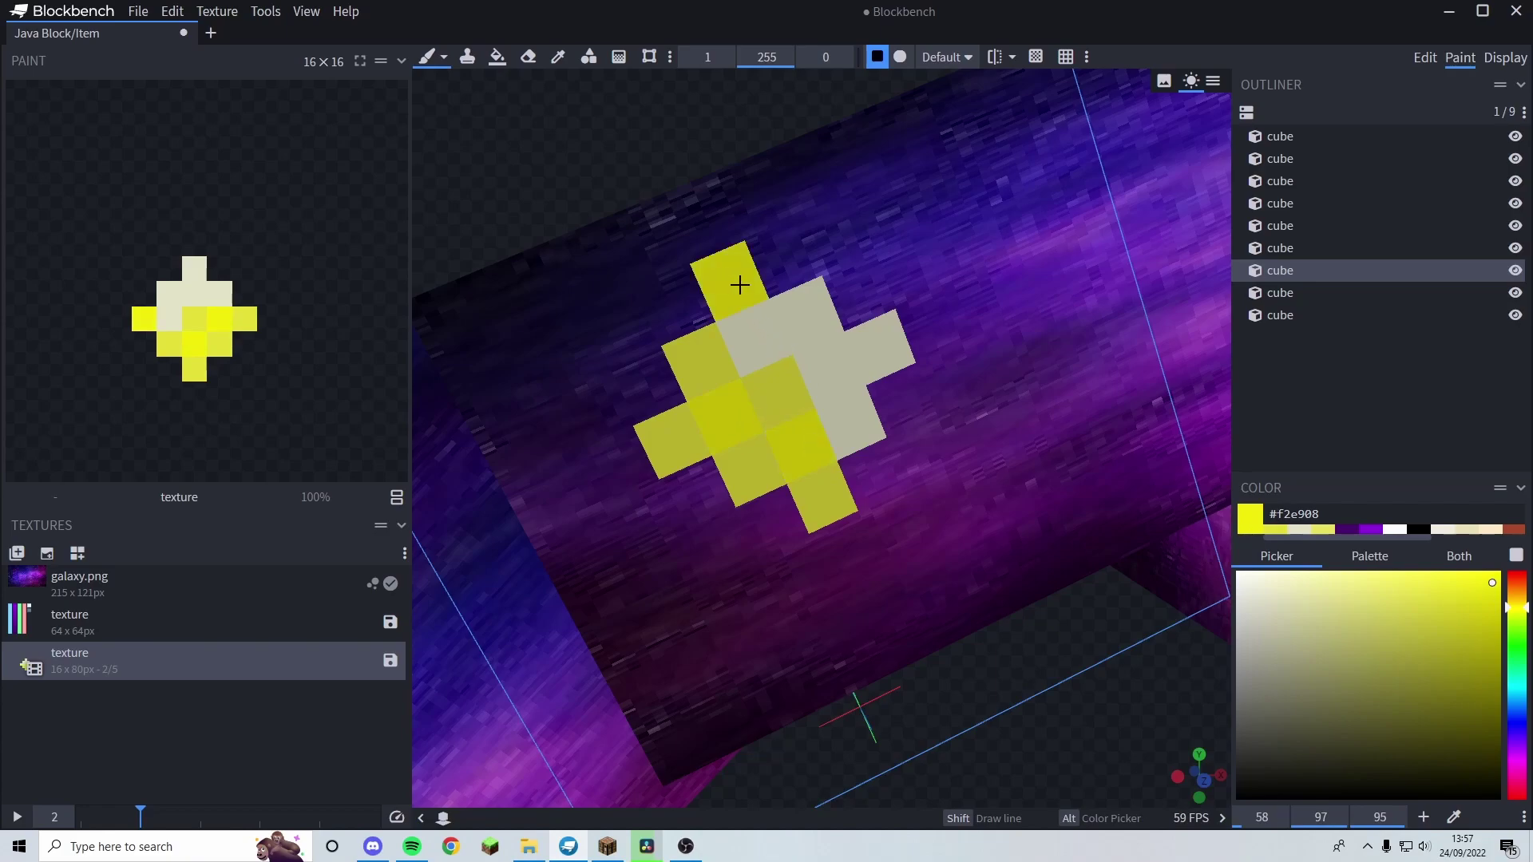
left_click(836, 372)
- Advance past frame 2 and complete a plus-shaped star in pale yellow-green #d3de7a on frame 4 of the animated texture
scroll(870, 366, "down", 3)
middle_click_drag(870, 367, 862, 621)
scroll(595, 346, "up", 3)
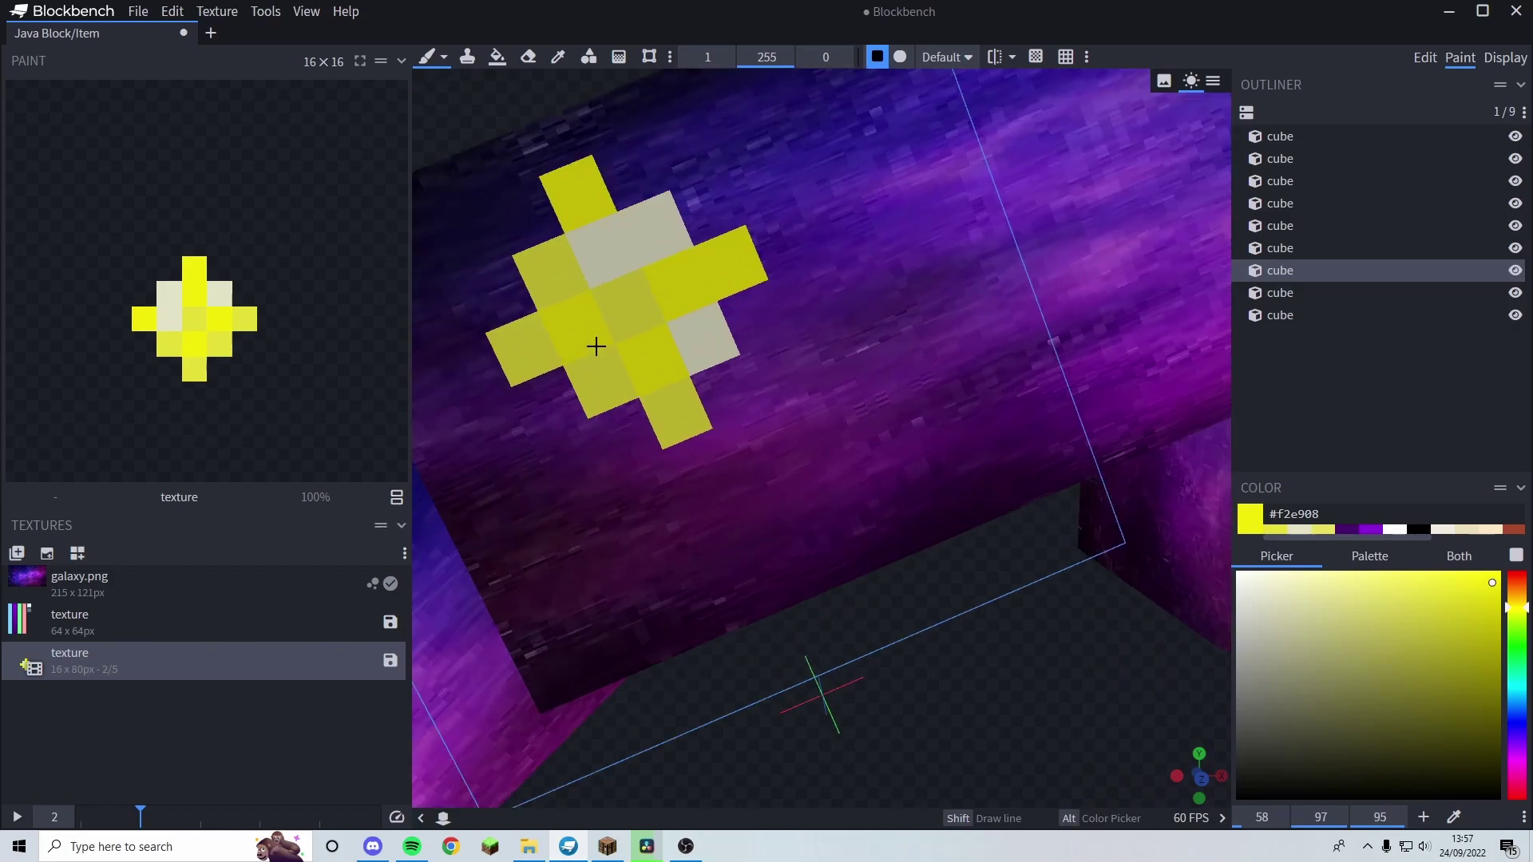
mouse_move(596, 346)
middle_mouse_down()
mouse_move(706, 433)
mouse_move(779, 434)
middle_mouse_up()
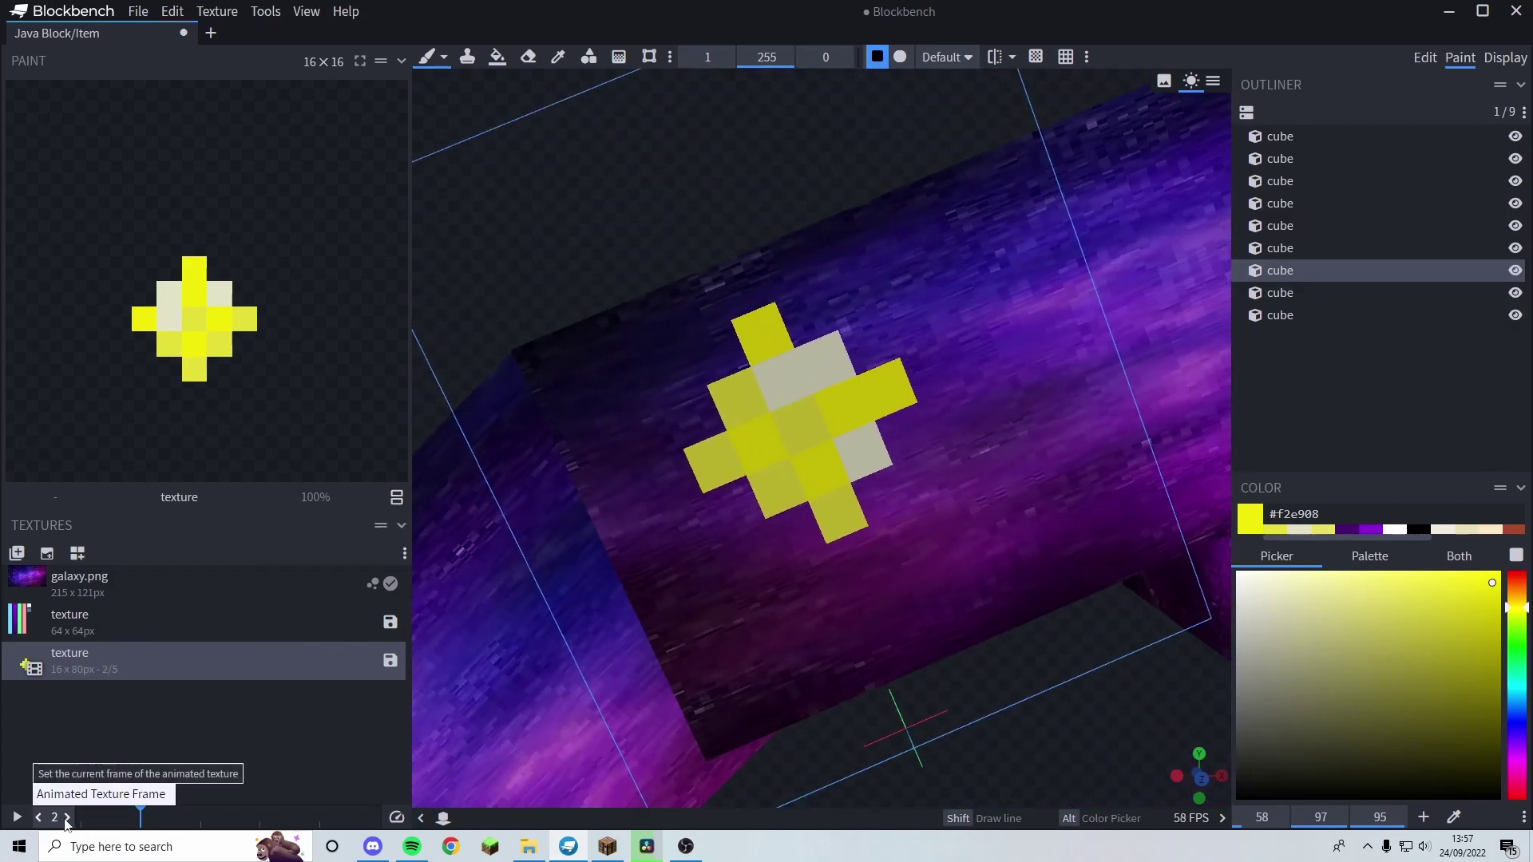
left_click(67, 817)
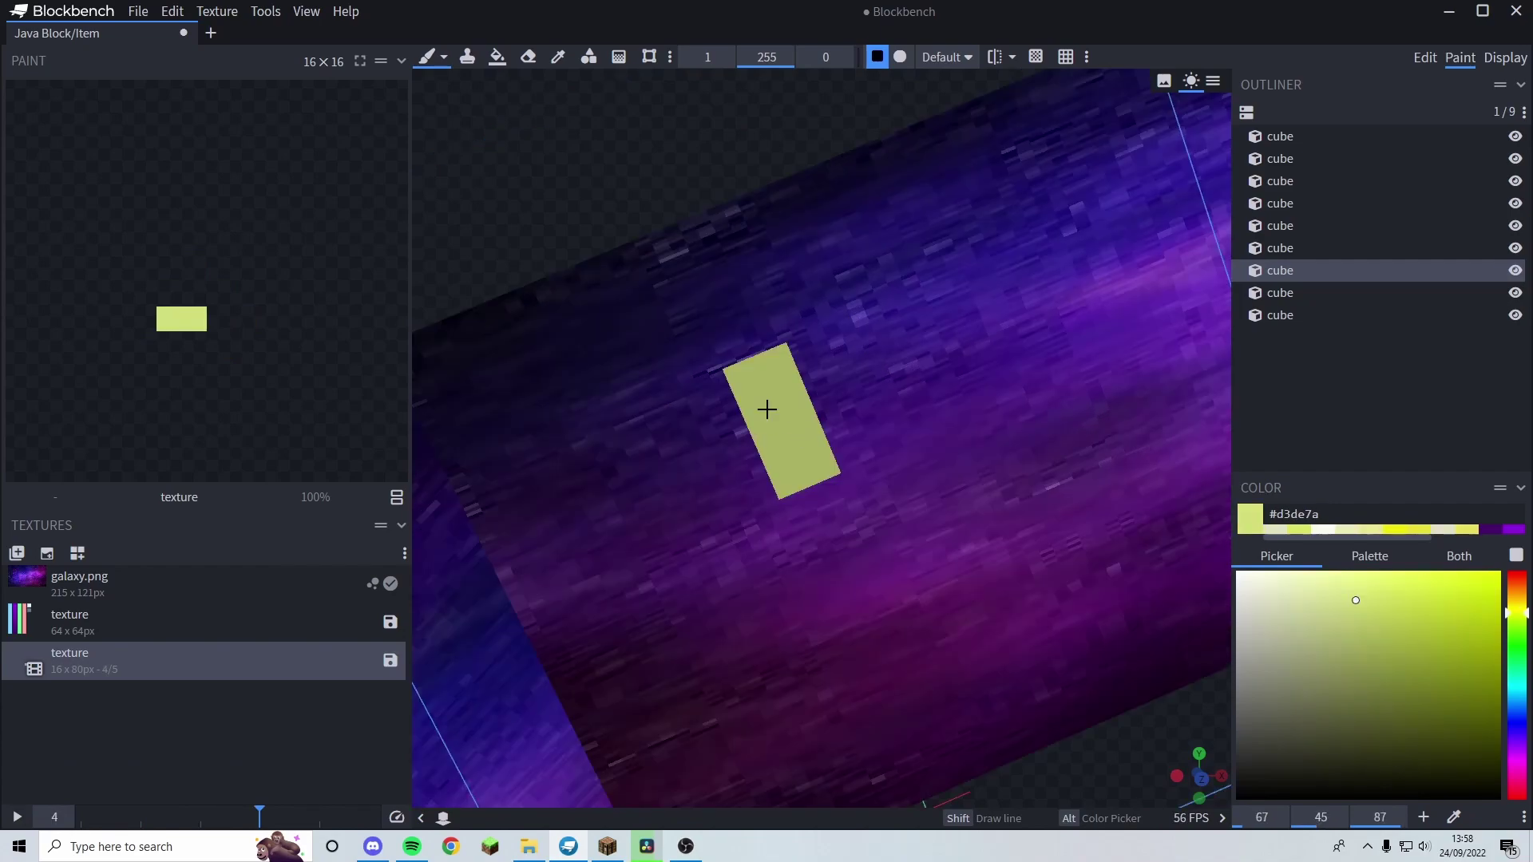
left_click(730, 483)
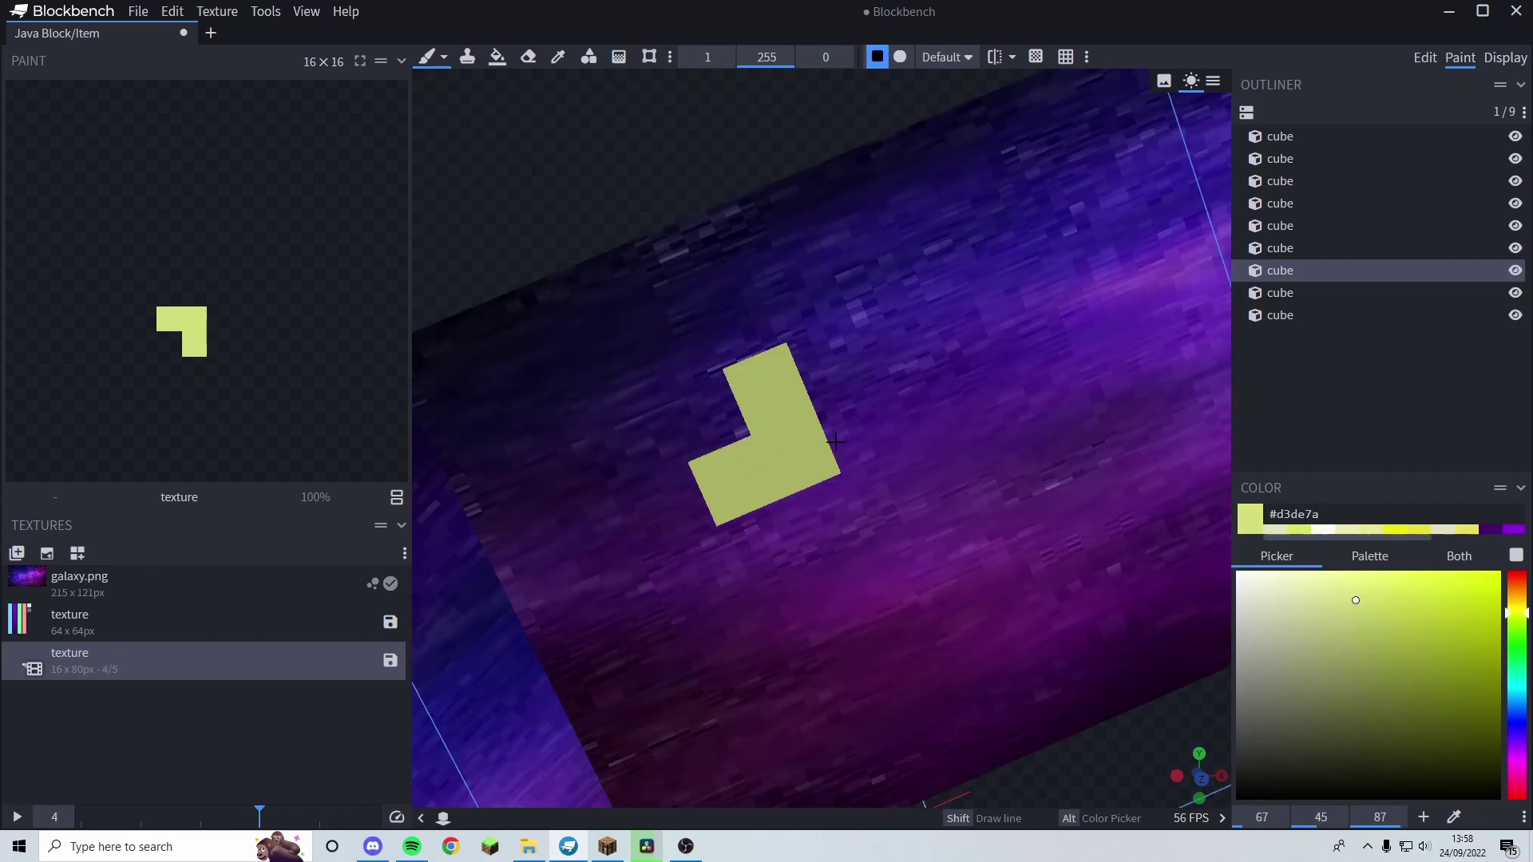
left_click(834, 440)
left_click(809, 519)
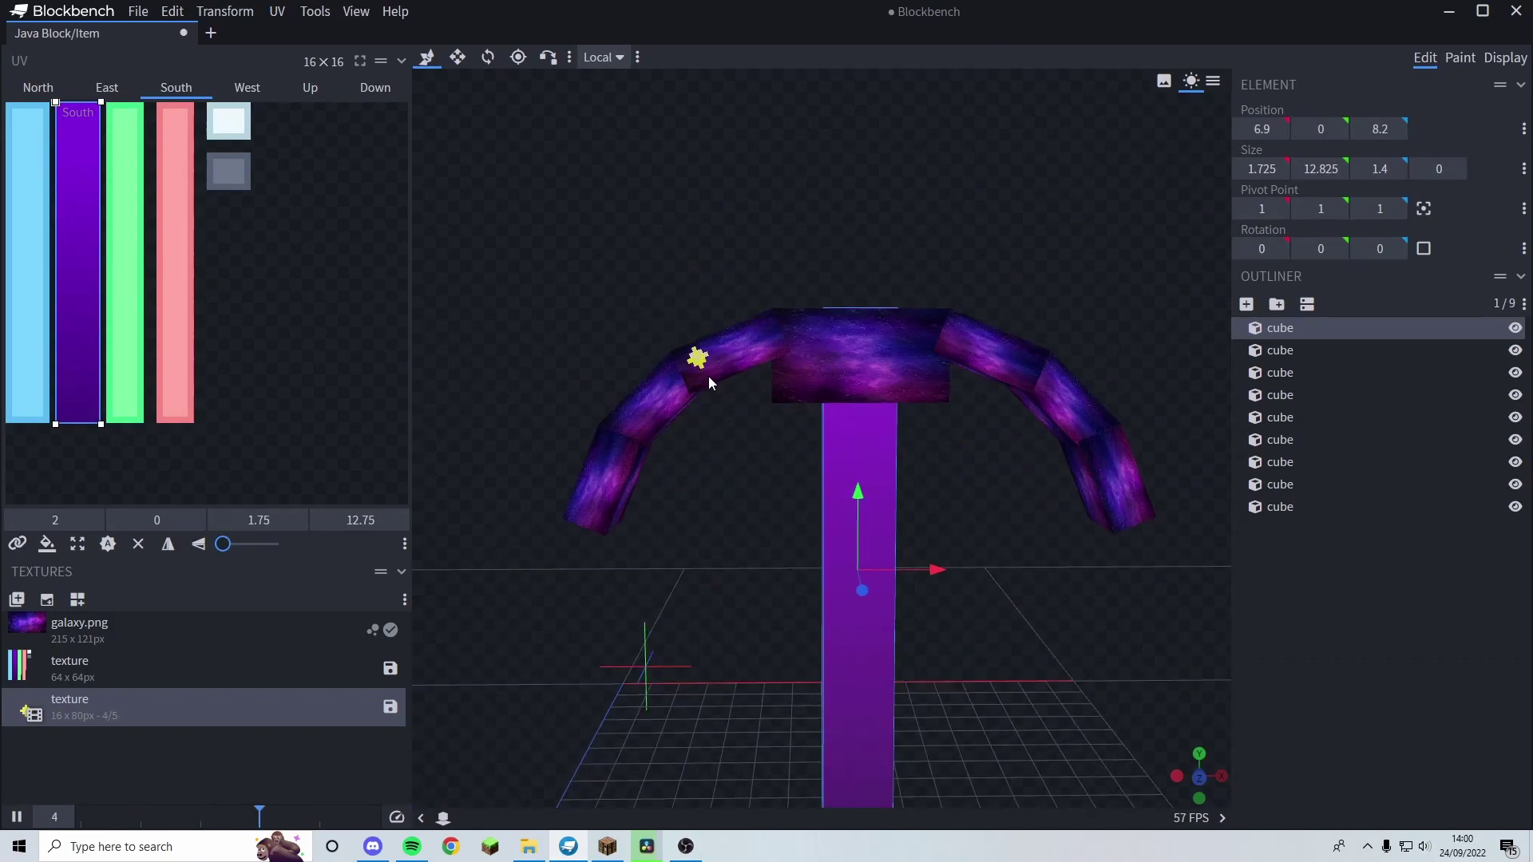
- Pause the texture animation and set Animated Texture FPS to 2.5 in the Preview settings
scroll(707, 376, "down", 2)
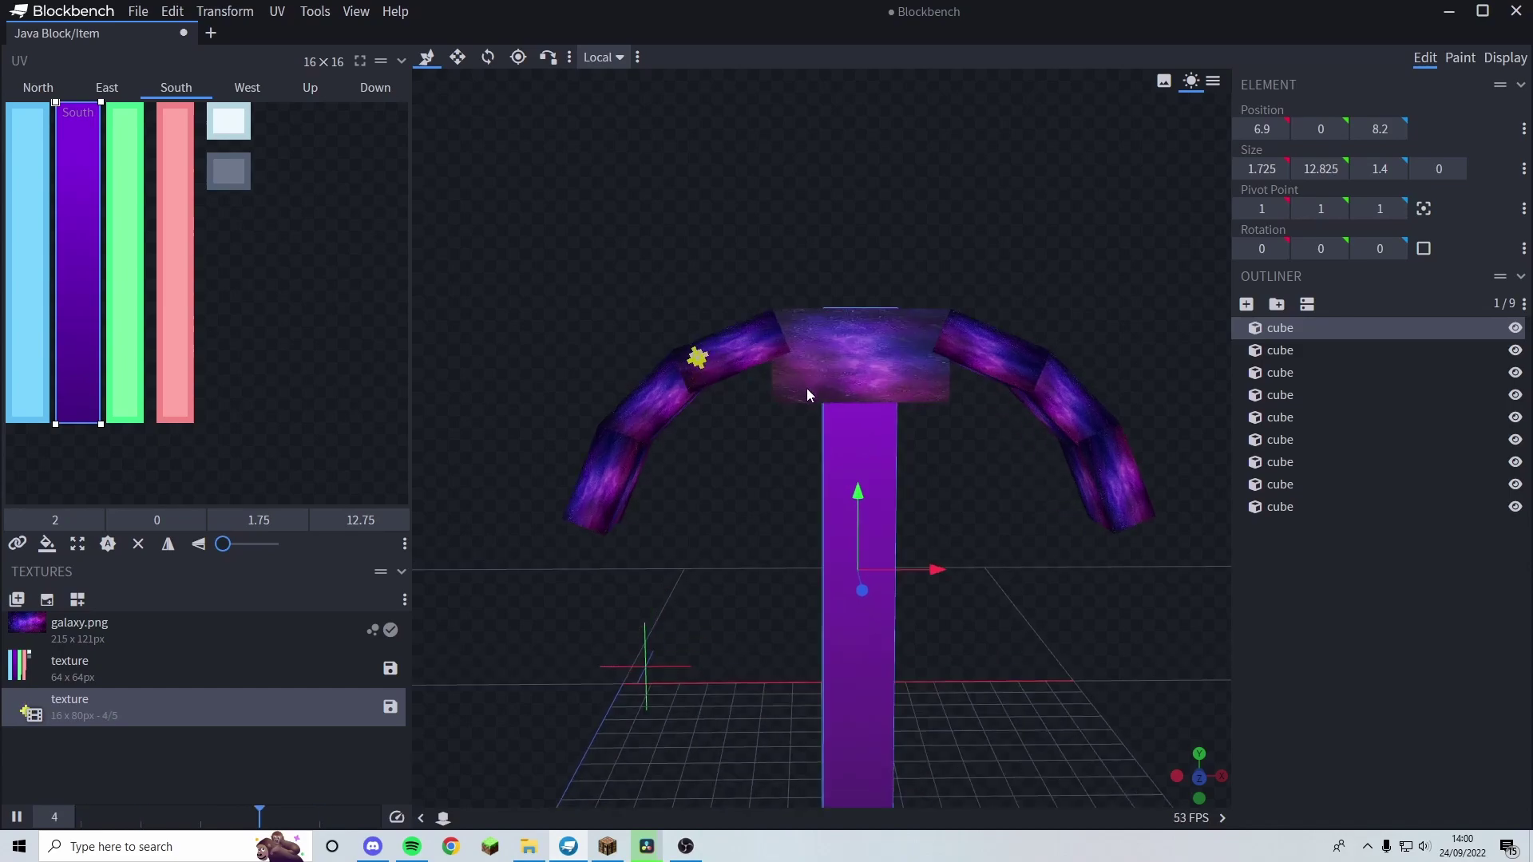
scroll(706, 400, "up", 4)
left_click_drag(669, 385, 752, 444)
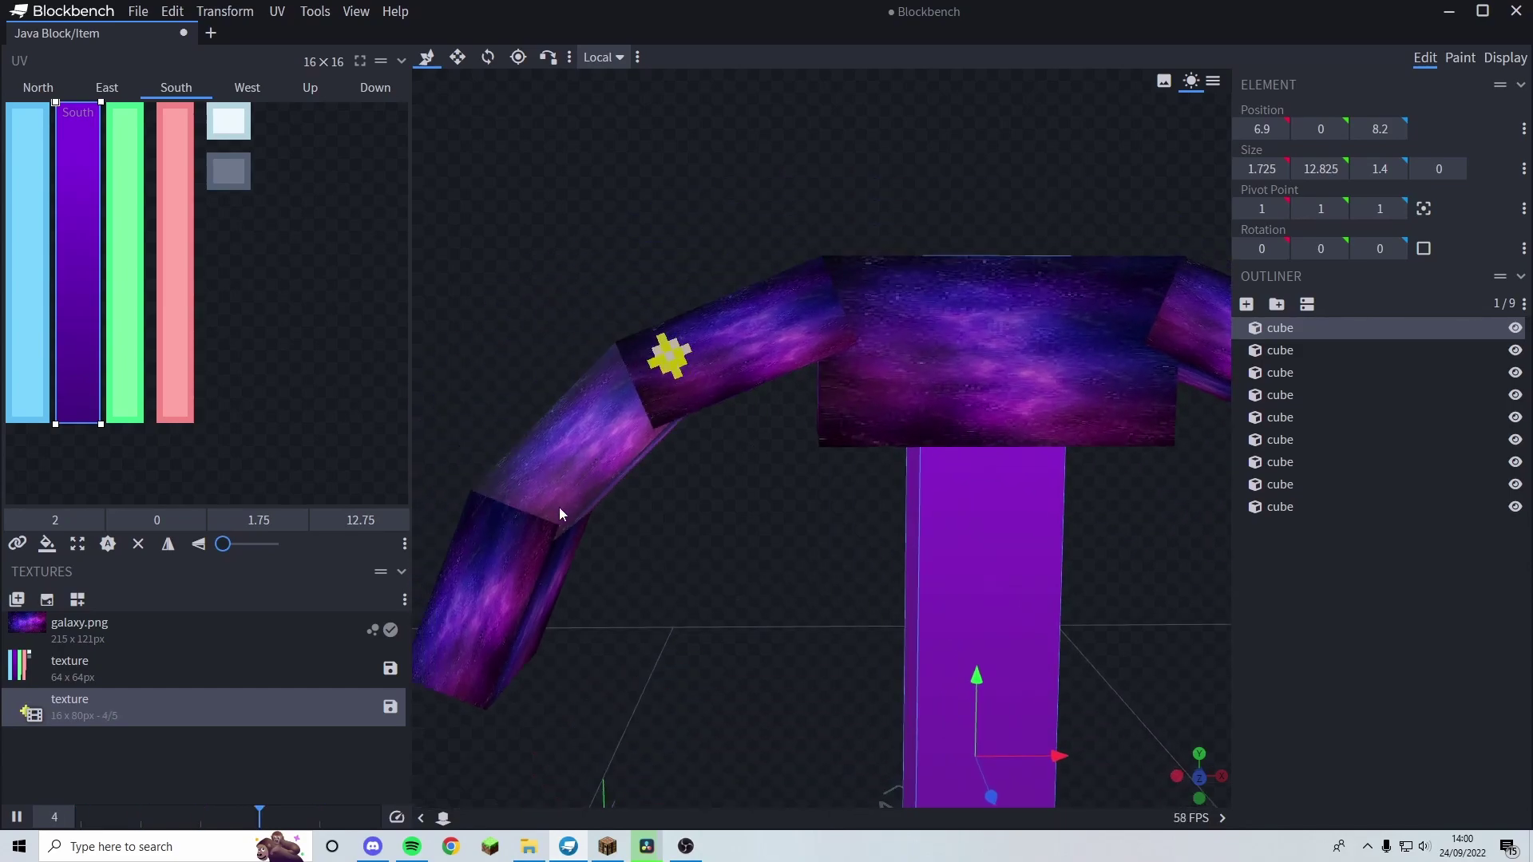
key("s")
left_click(16, 816)
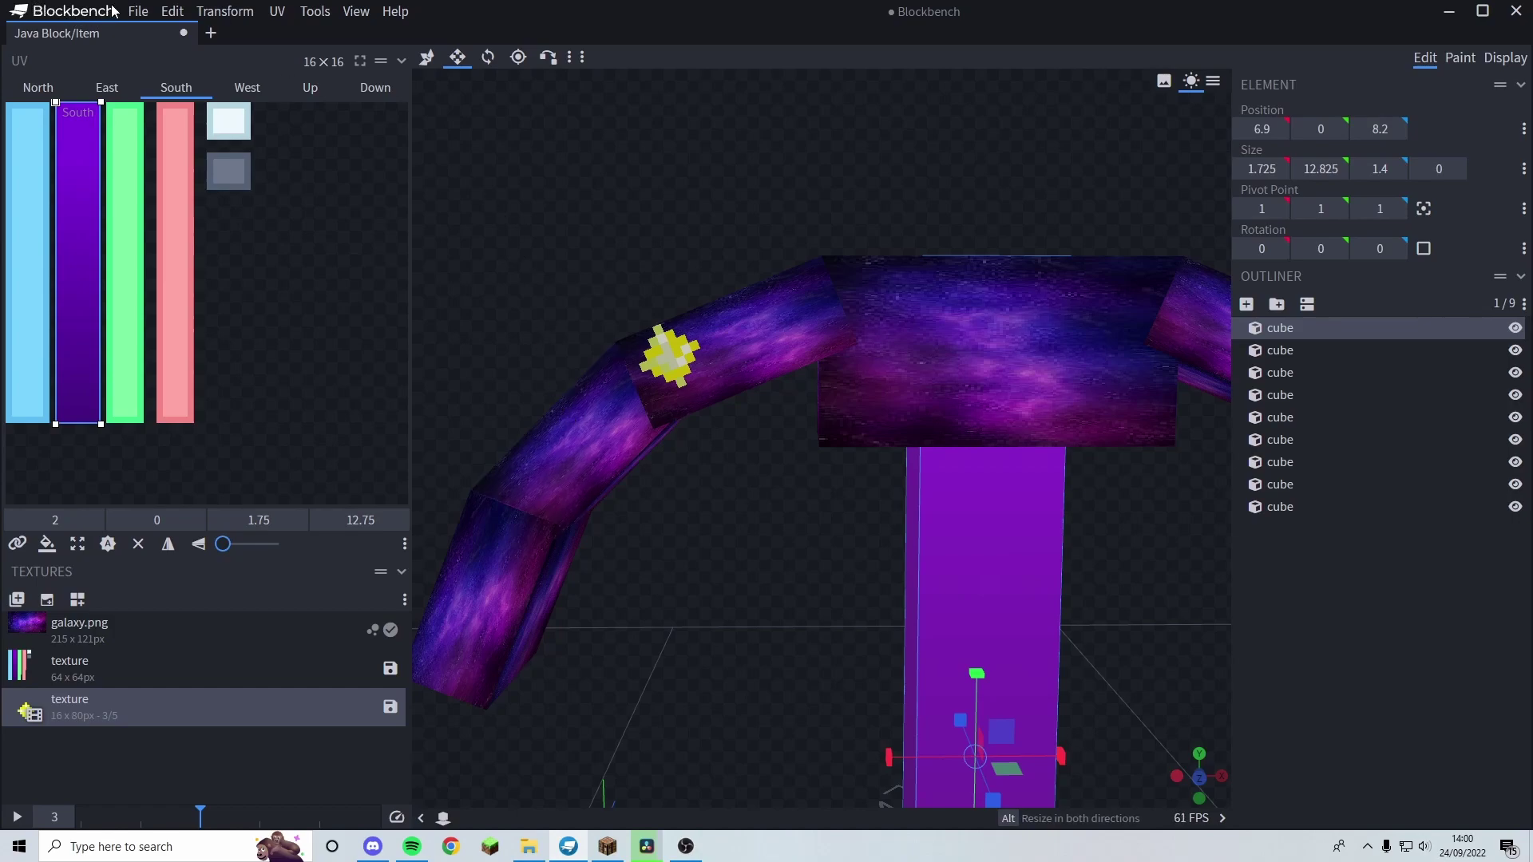
left_click(137, 11)
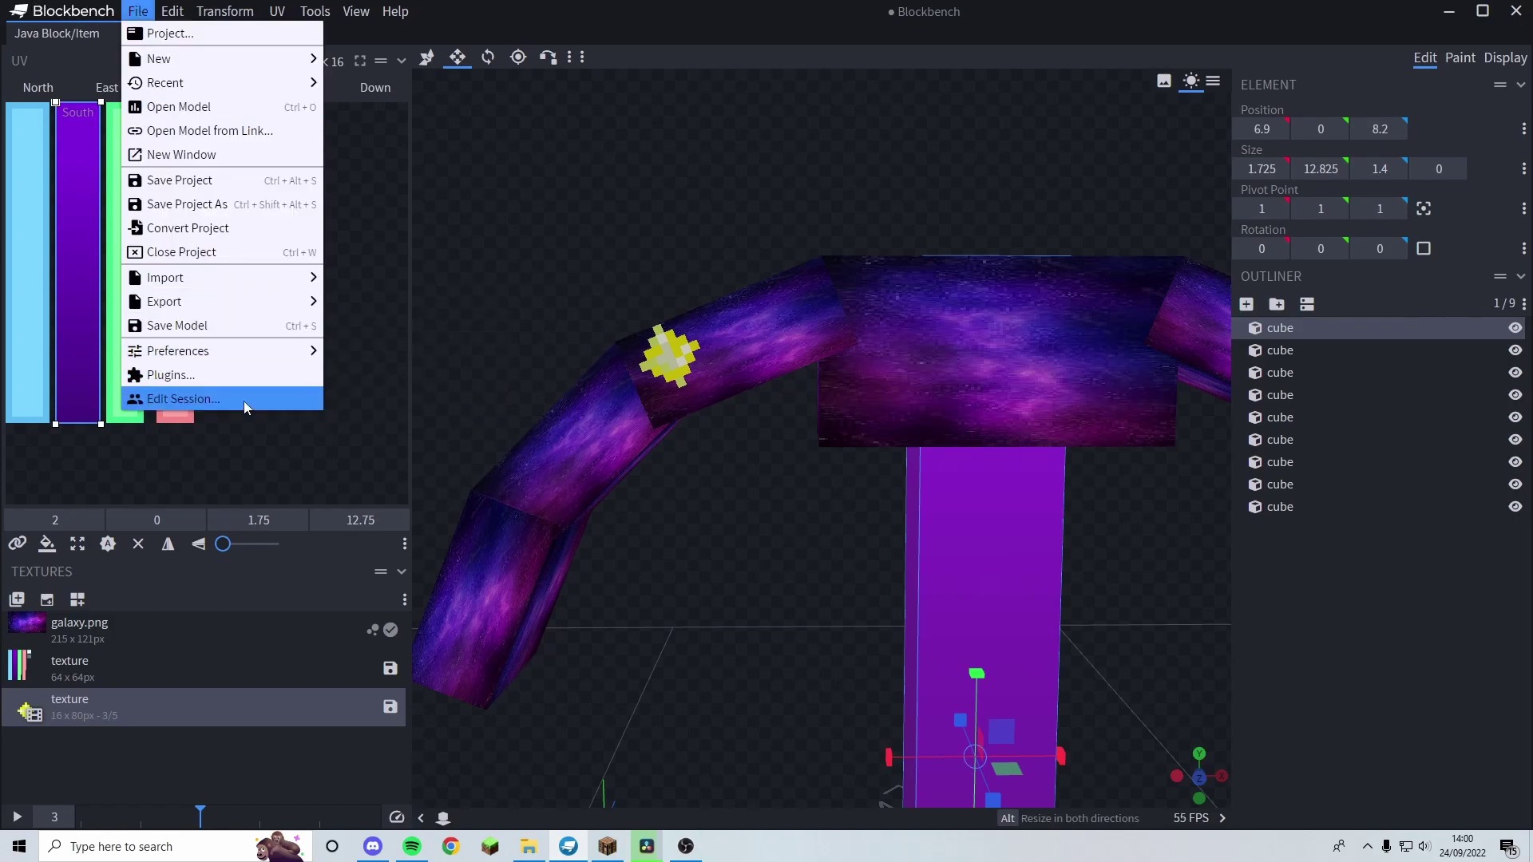
mouse_move(275, 339)
left_click(323, 343)
left_click(142, 11)
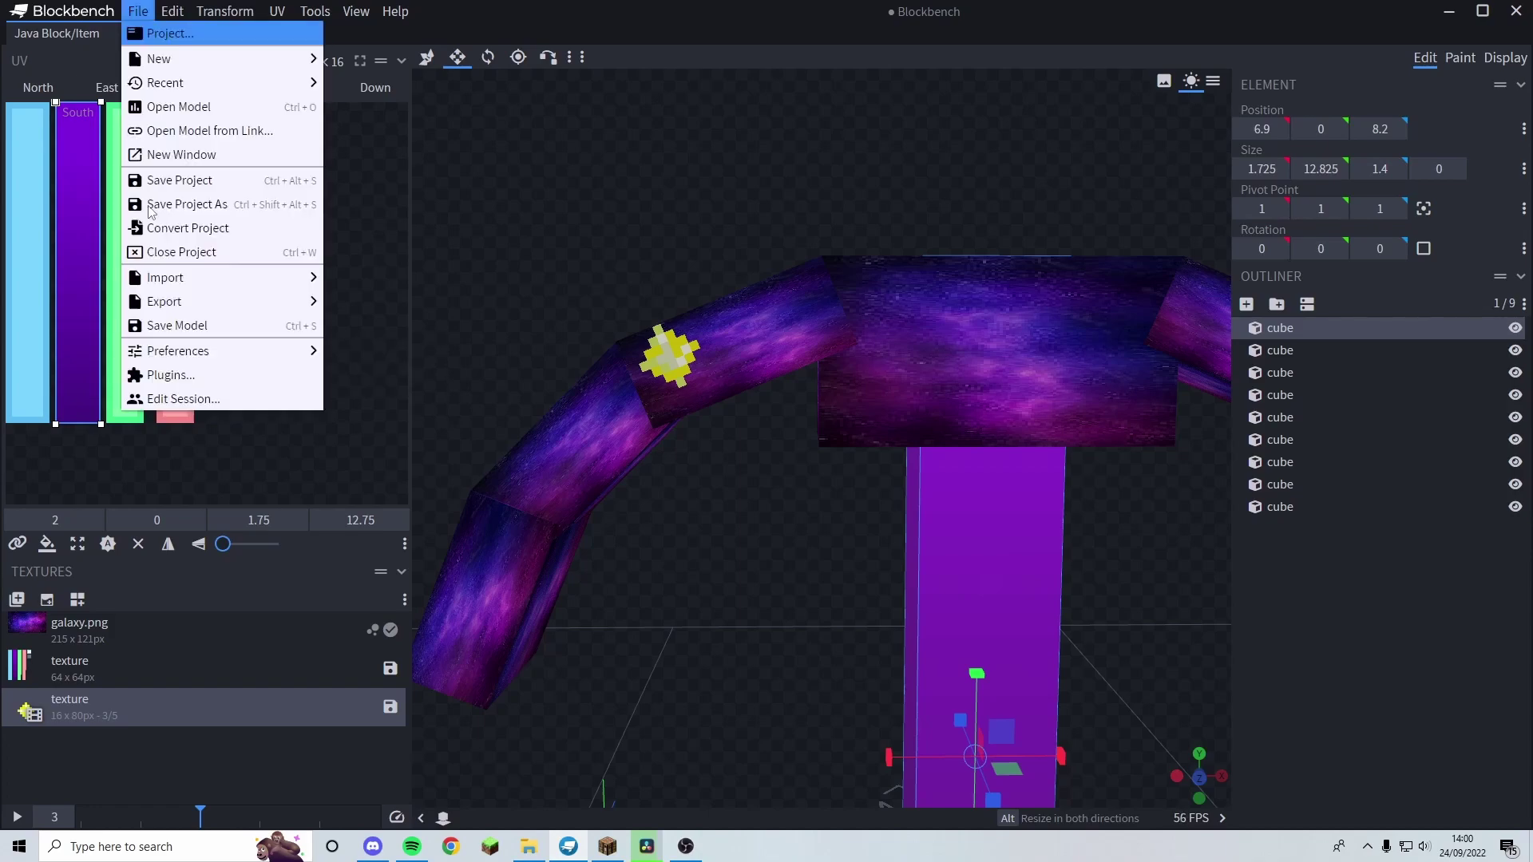
left_click(349, 352)
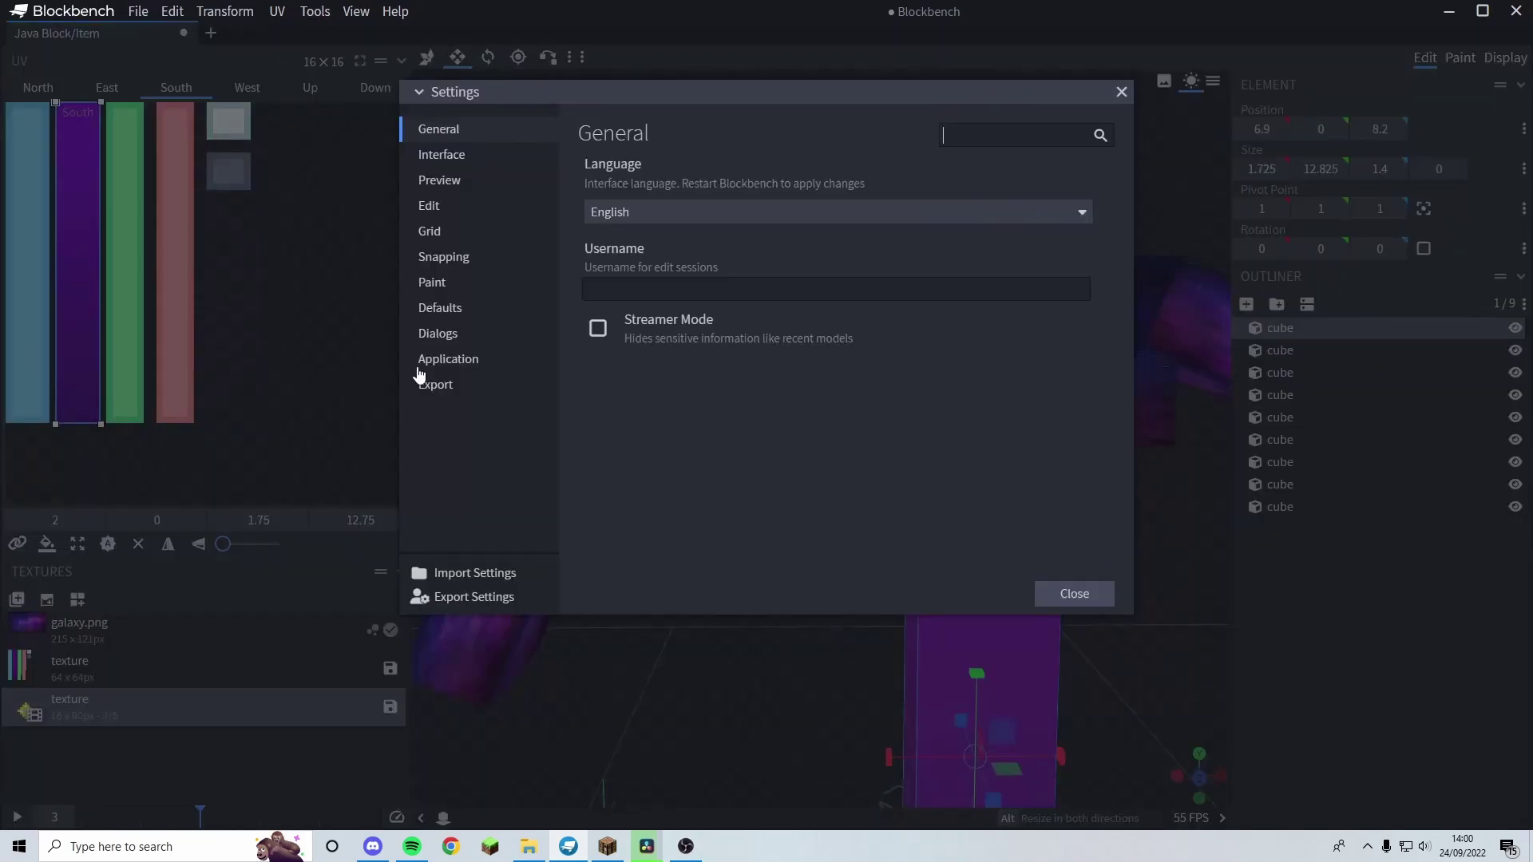
left_click(466, 183)
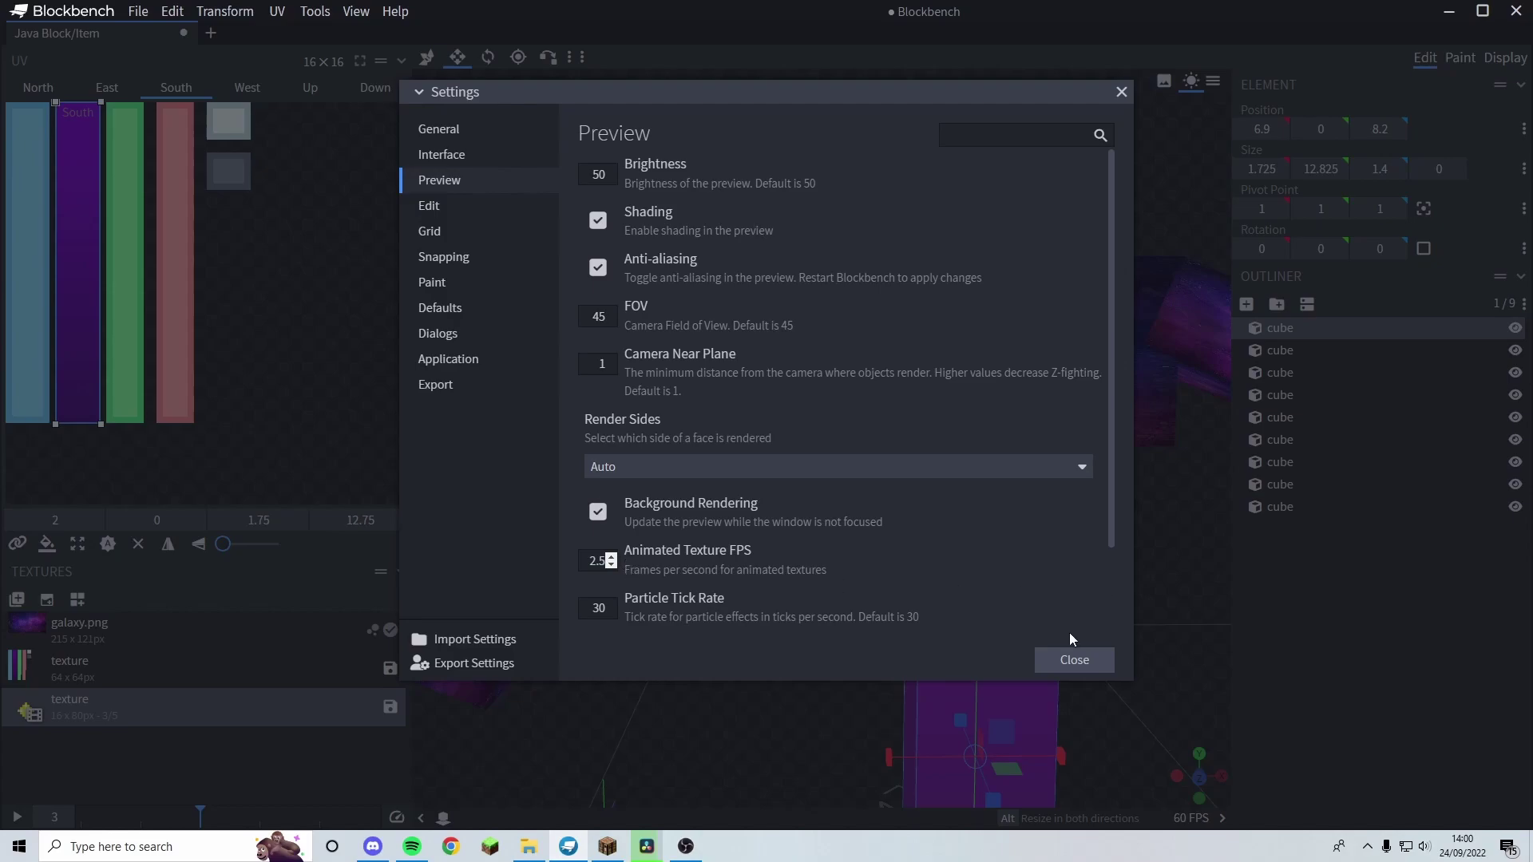
left_click(1073, 661)
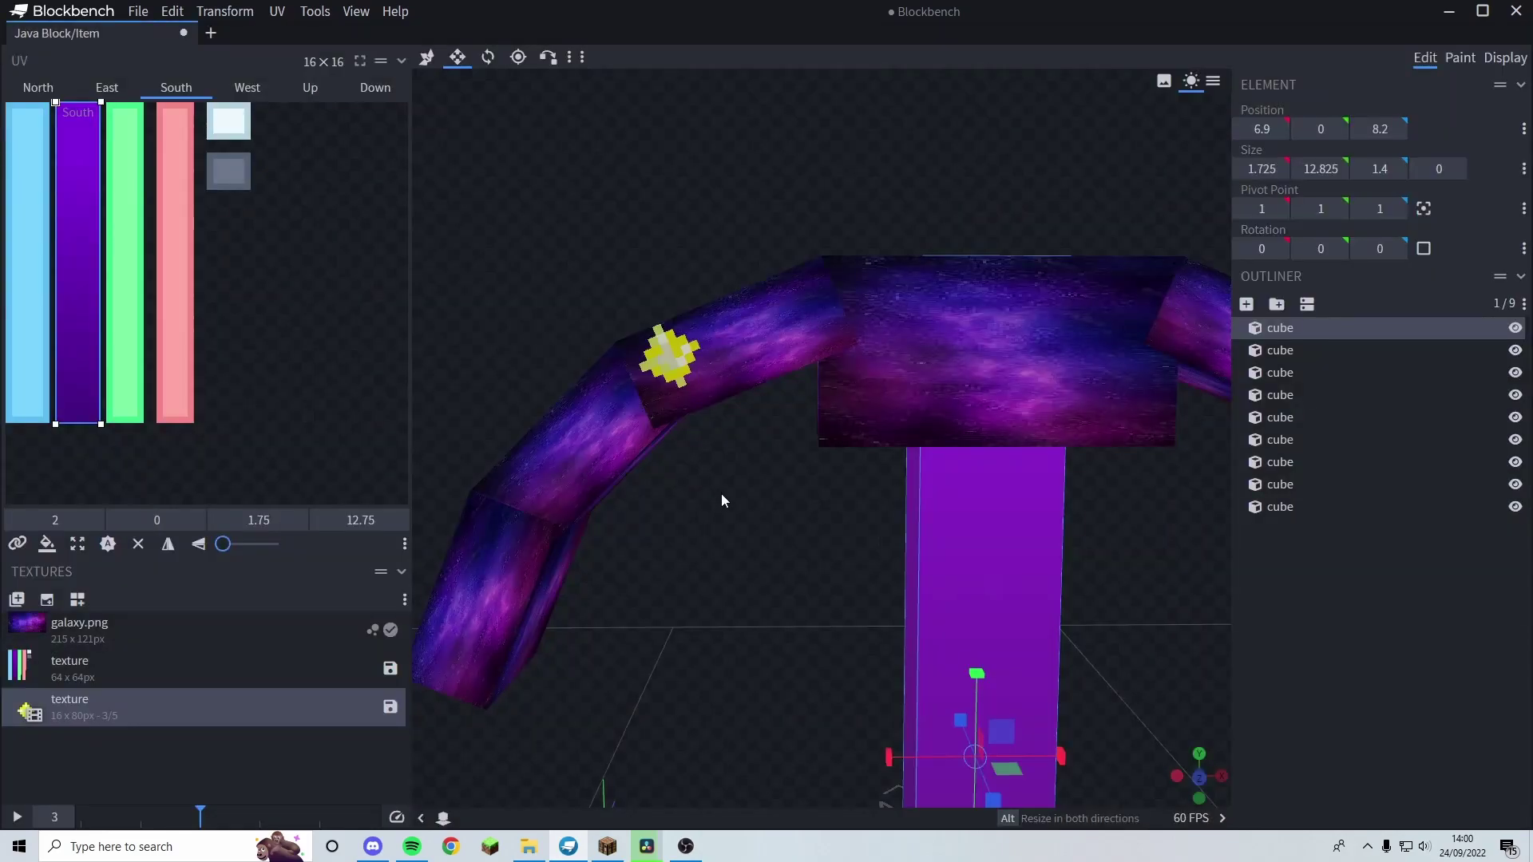
- Resume the texture animation, check its speed on the pickaxe, and readjust Animated Texture FPS in the Preview settings
left_click(16, 818)
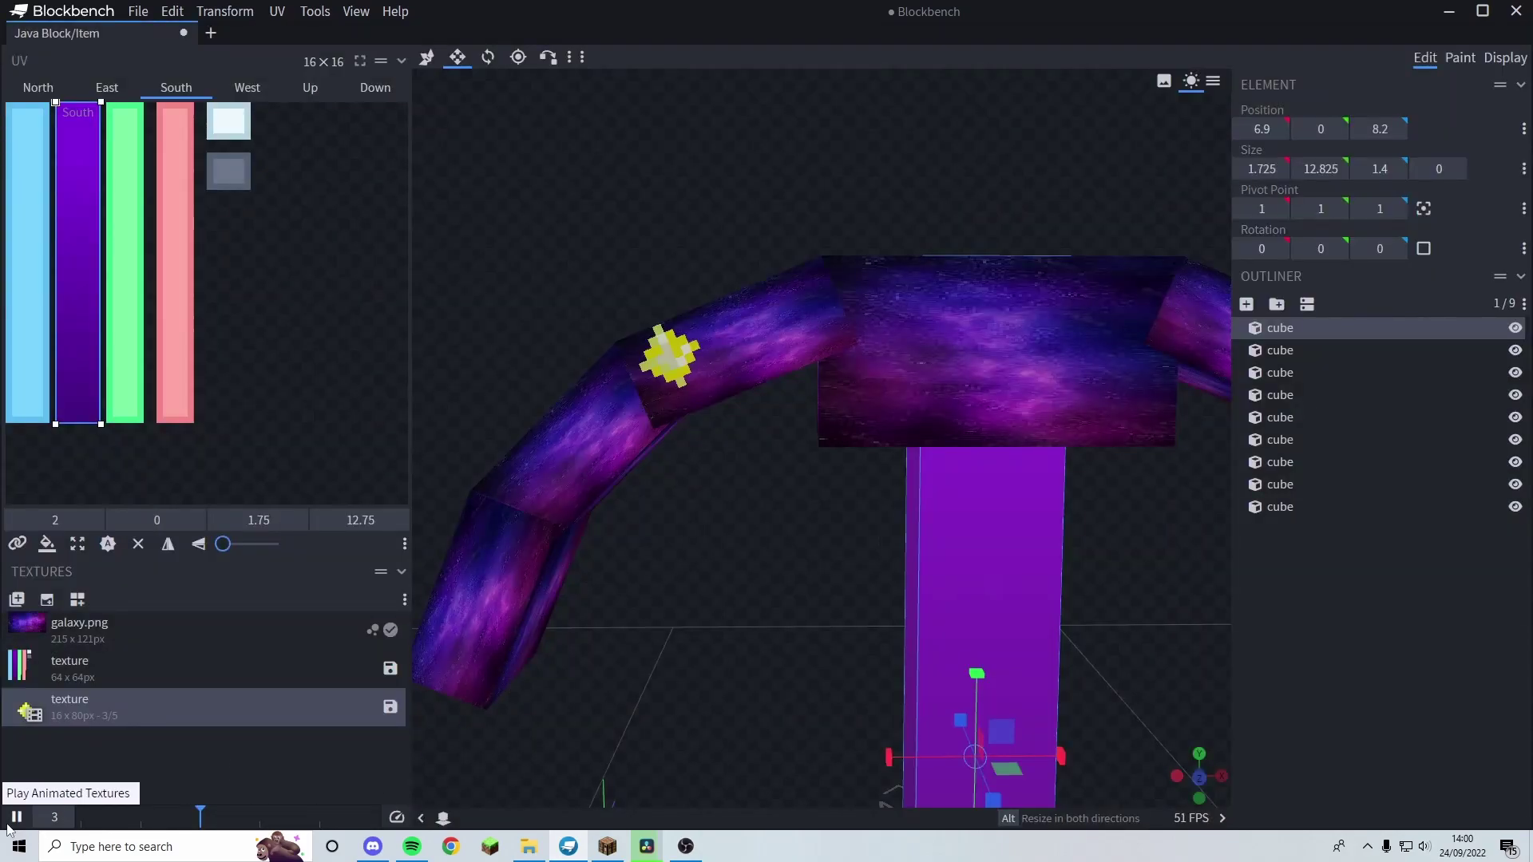
left_click_drag(716, 553, 613, 485)
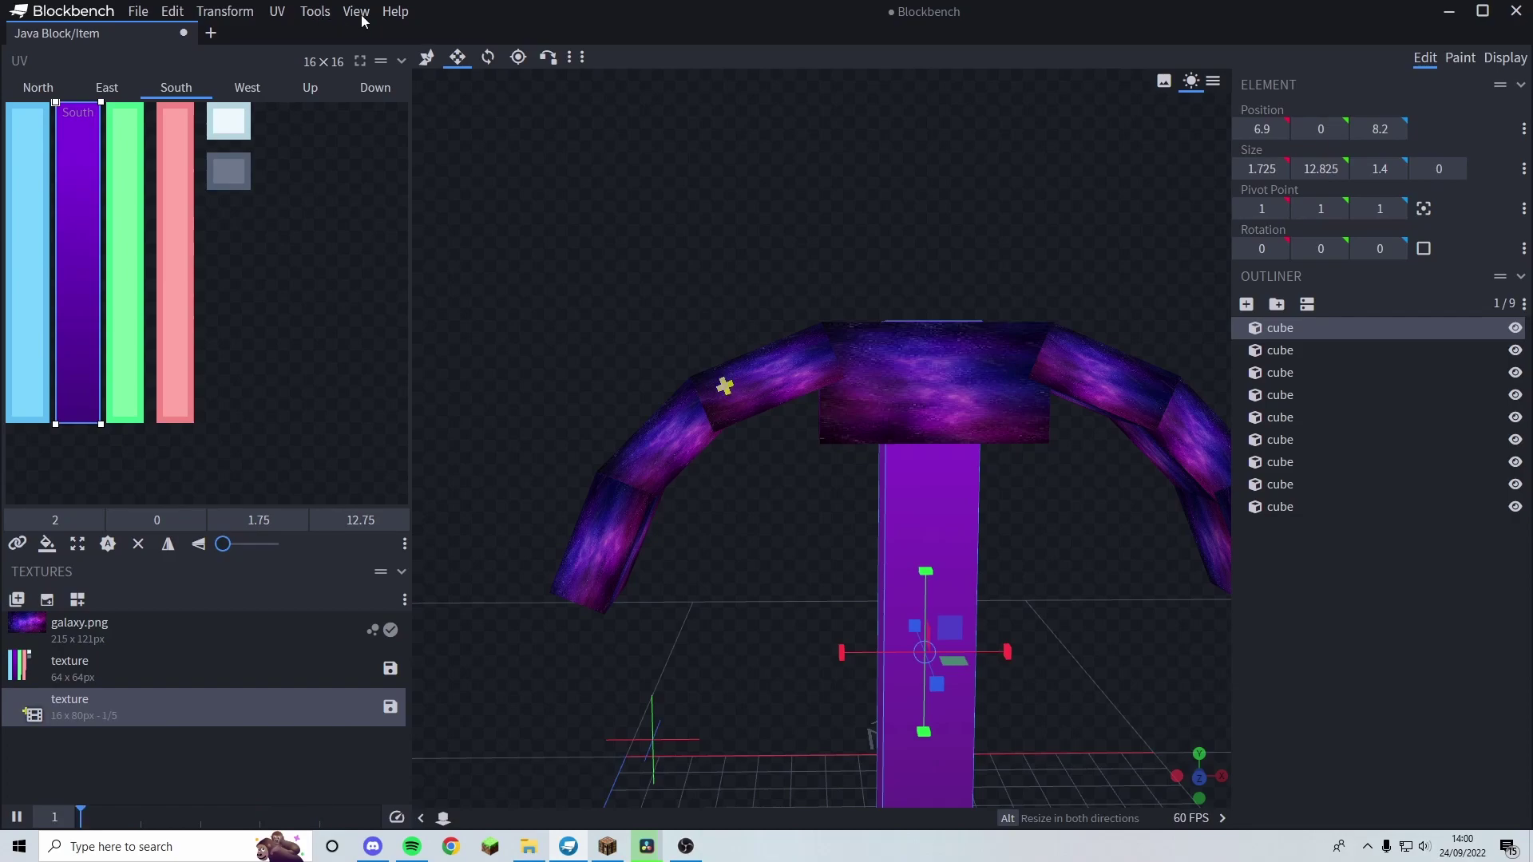
left_click(140, 12)
mouse_move(223, 351)
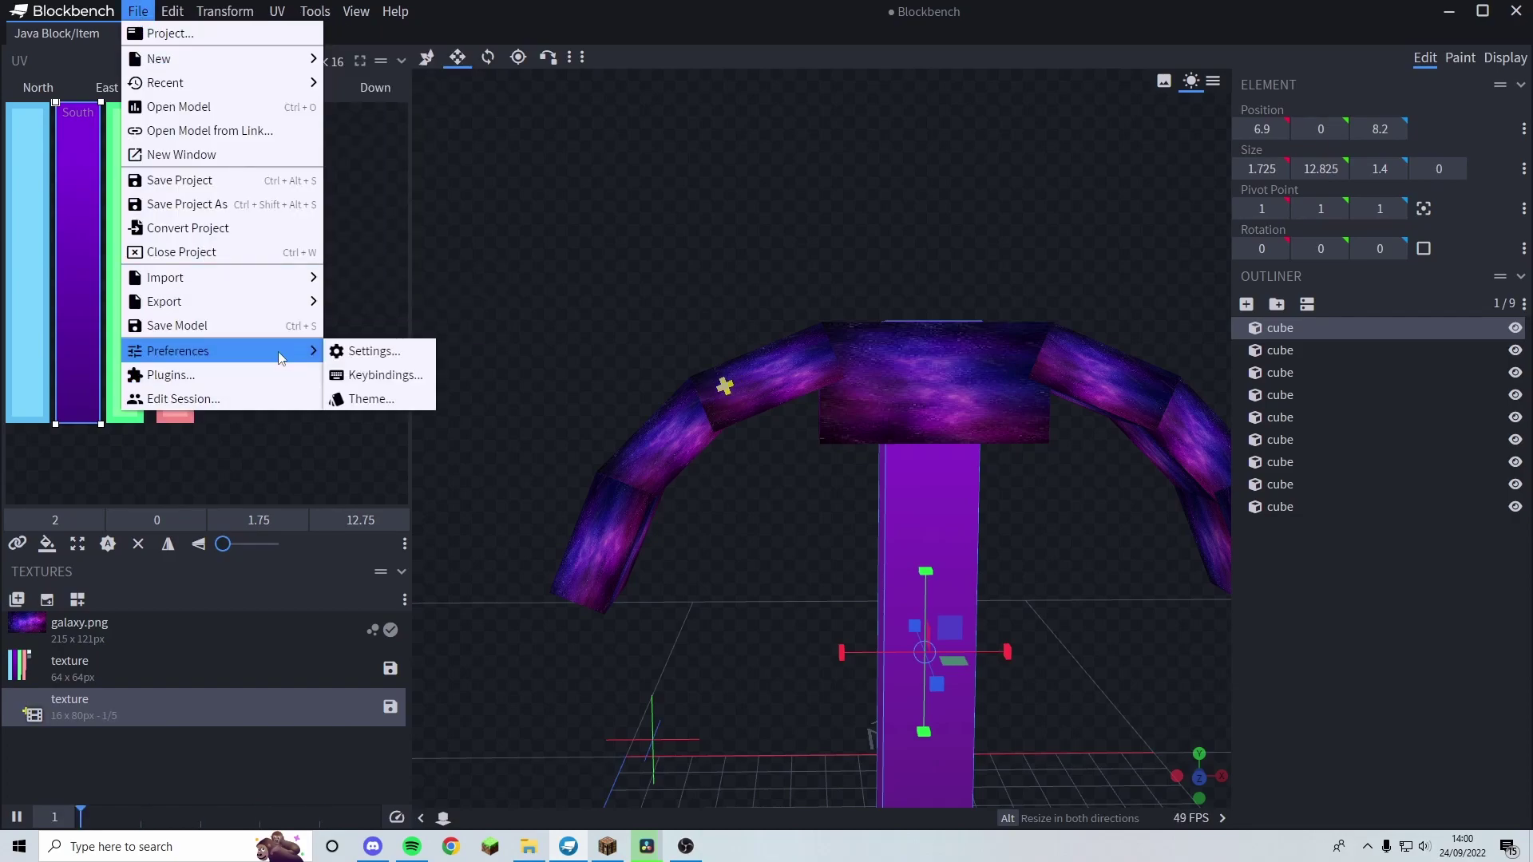
left_click(374, 353)
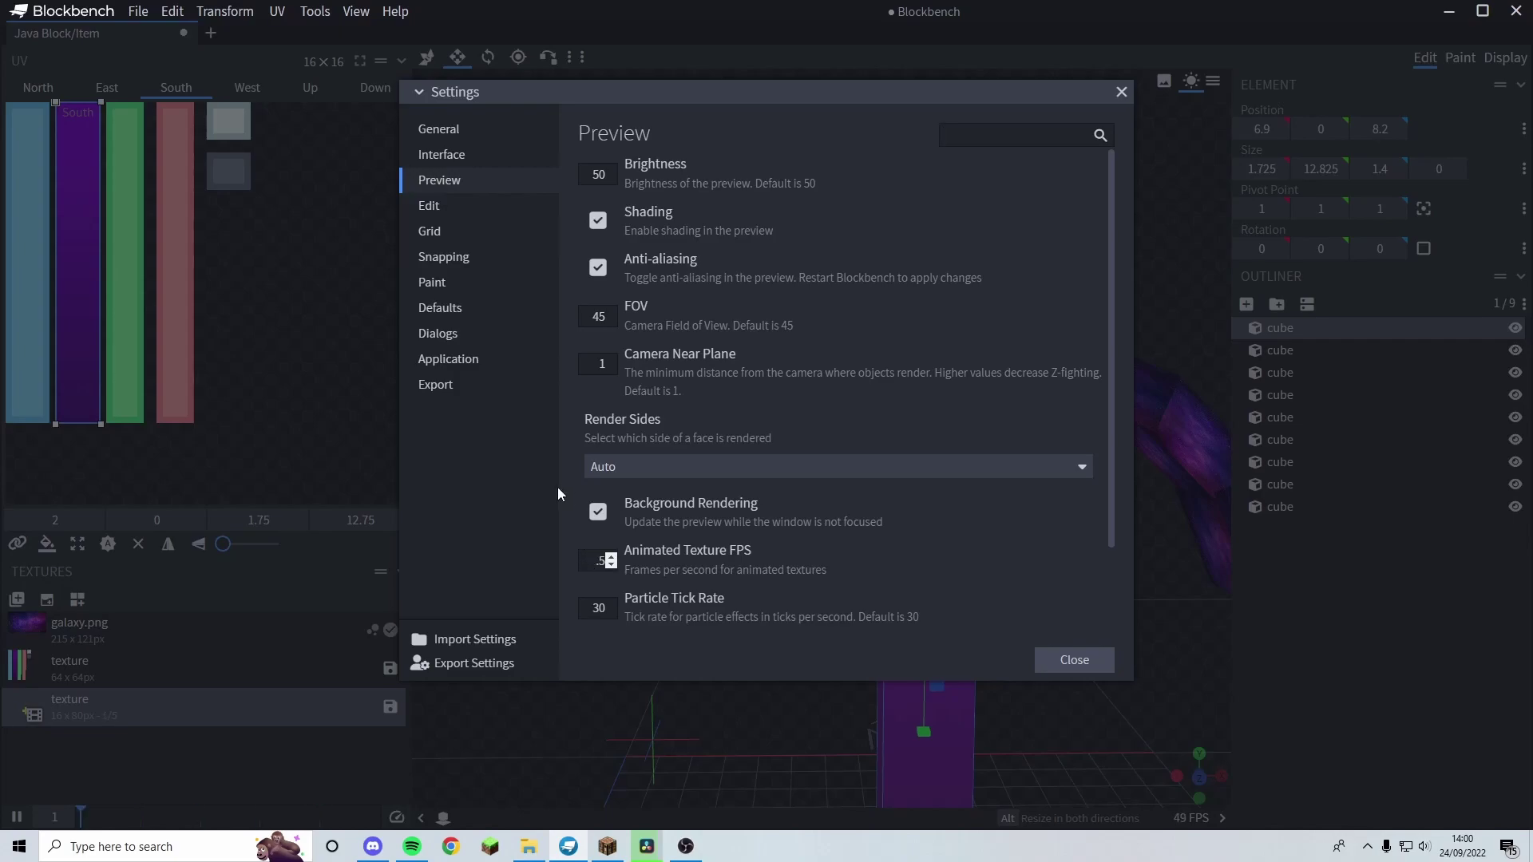
key("Escape")
- Enlarge the star plane on the pickaxe head's arm to a size of 1.7 by 2.025
left_click_drag(632, 467, 744, 361)
scroll(742, 362, "up", 3)
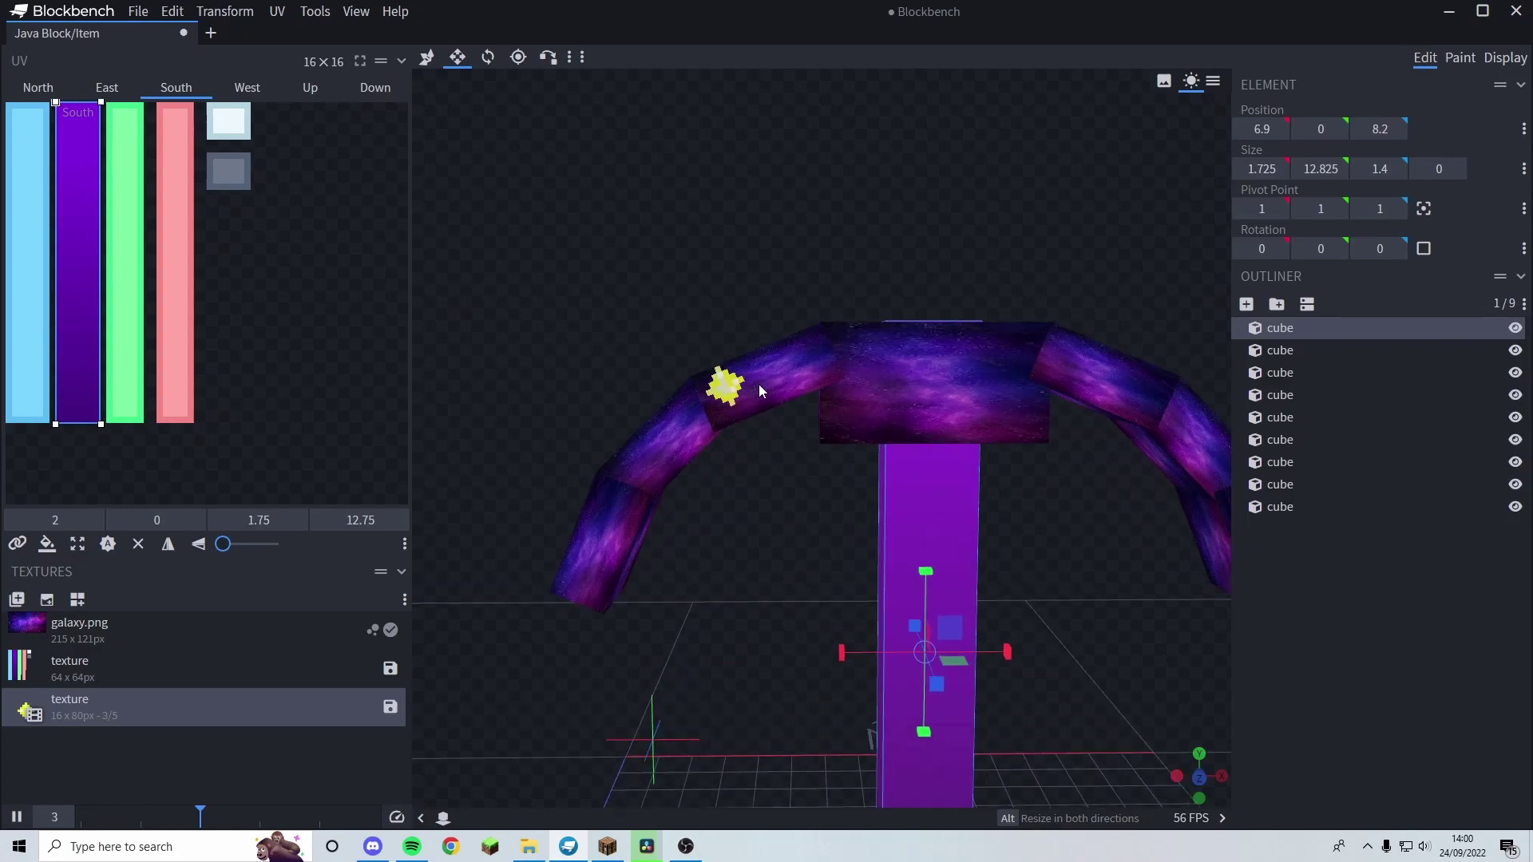
left_click(755, 383)
scroll(747, 380, "up", 3)
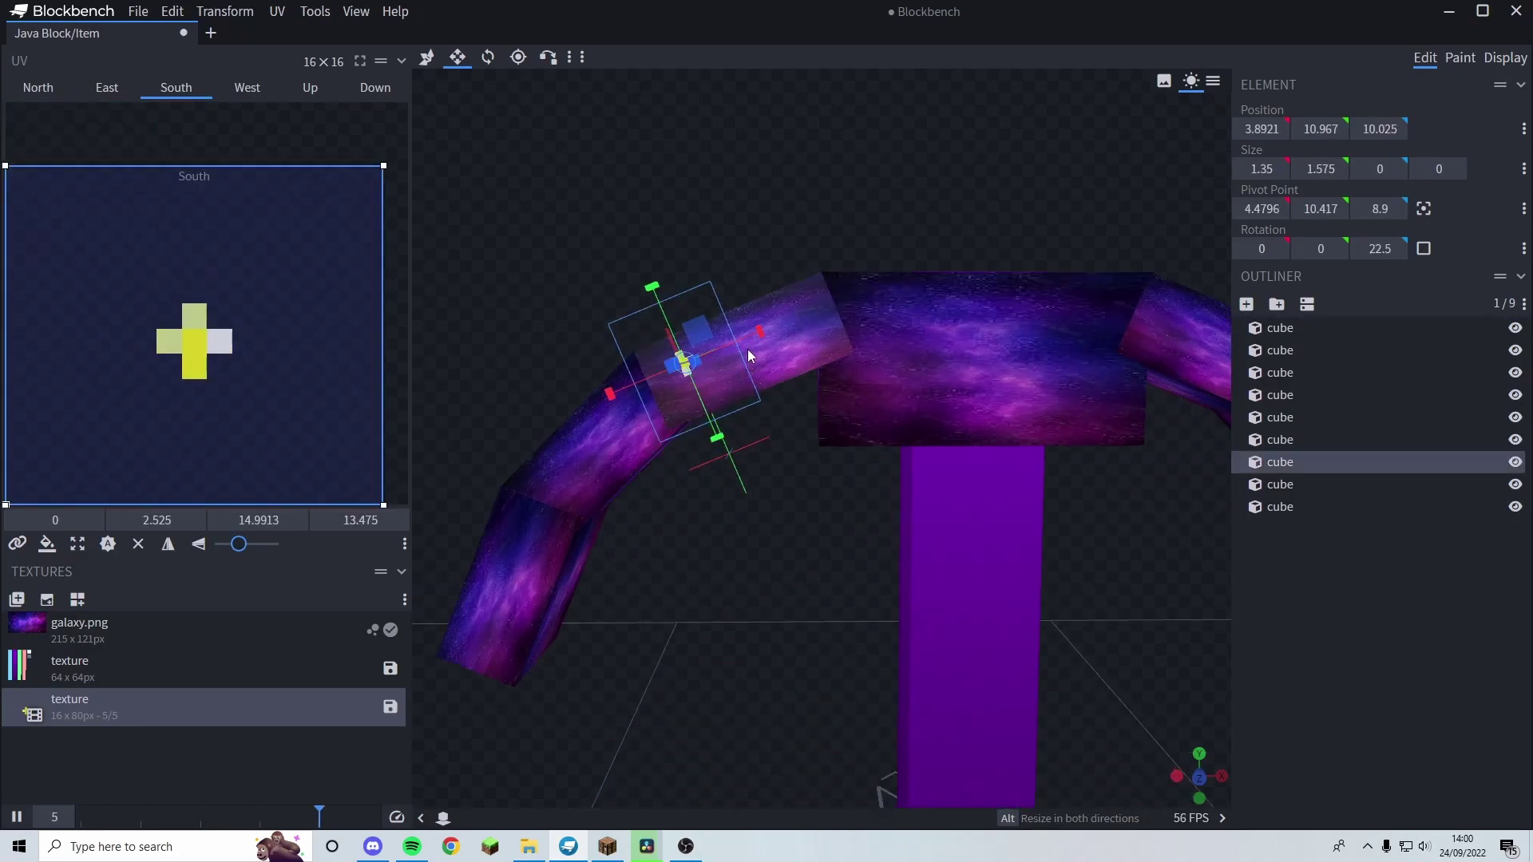
left_click_drag(759, 330, 760, 332)
left_click_drag(716, 438, 731, 455)
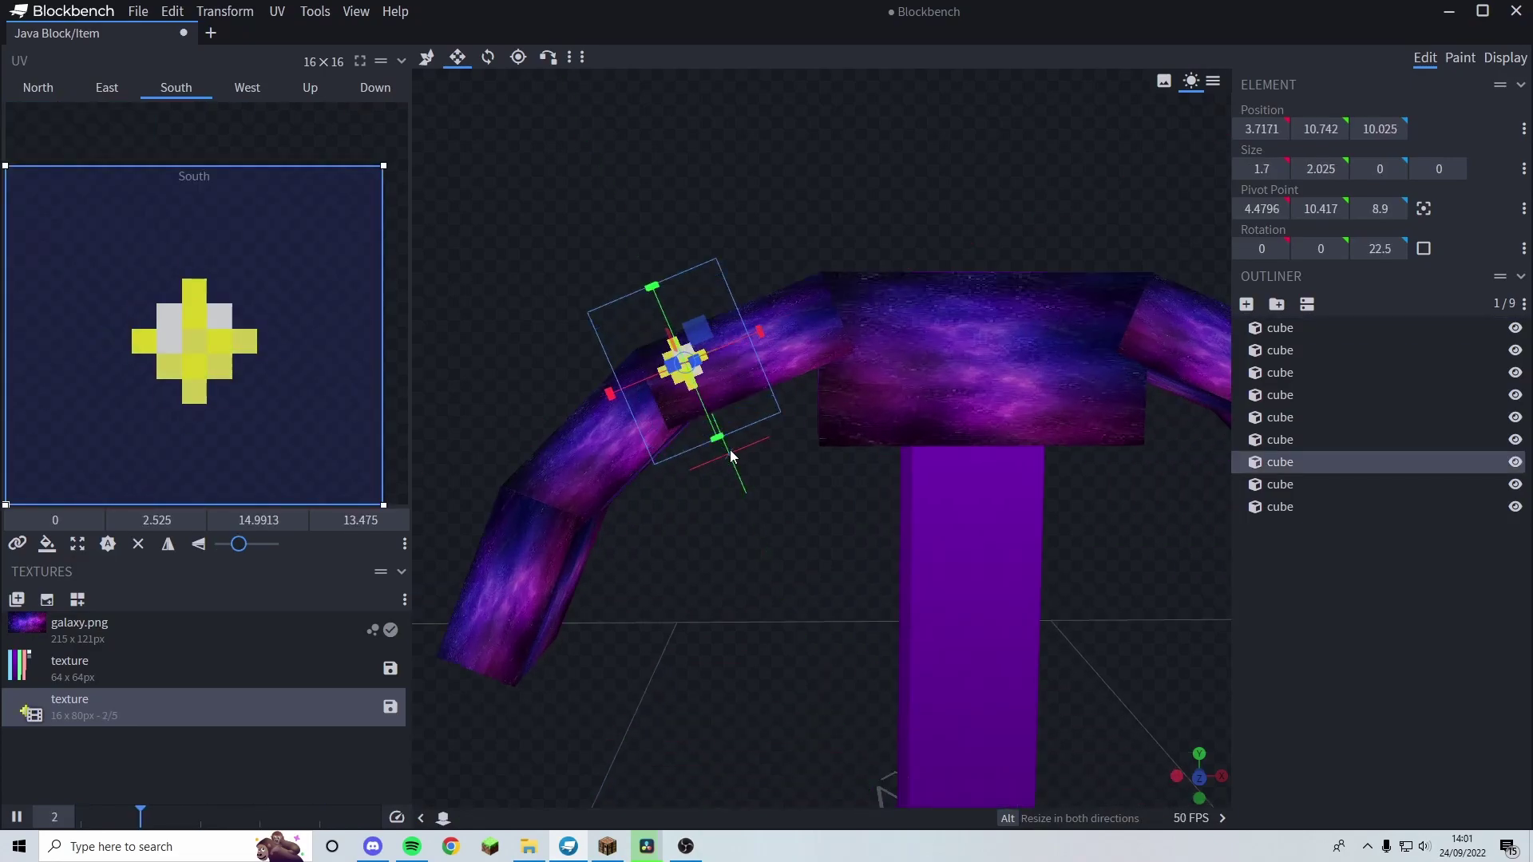
- Duplicate the star plane, tilt the copy to a Z rotation of -22.5 degrees and place it above the pickaxe head's opposite arm
key("ctrl+d")
left_click_drag(910, 327, 1061, 309)
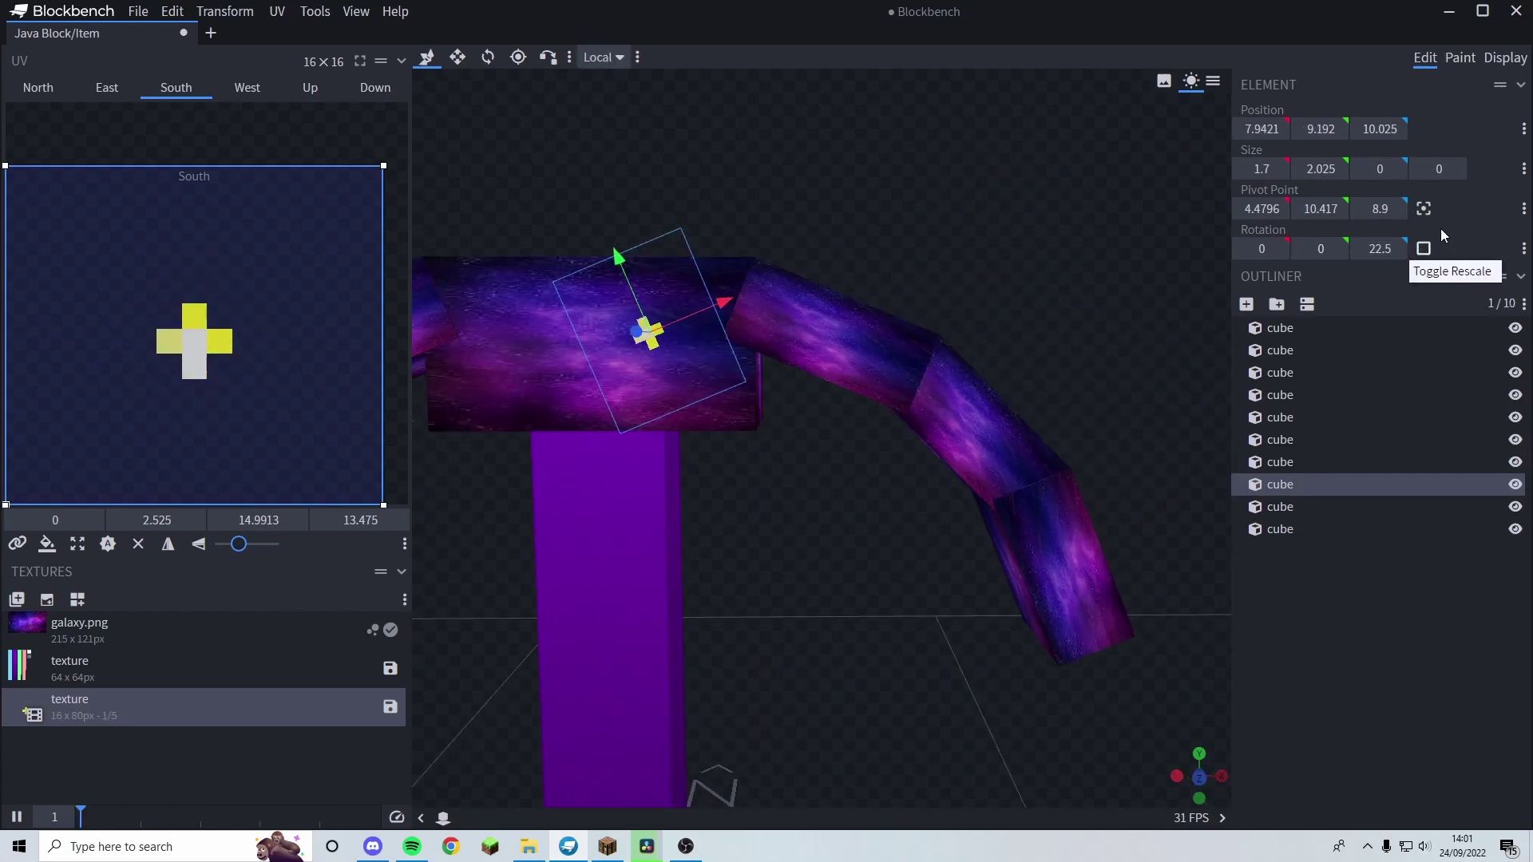
scroll(1374, 249, "up", 2)
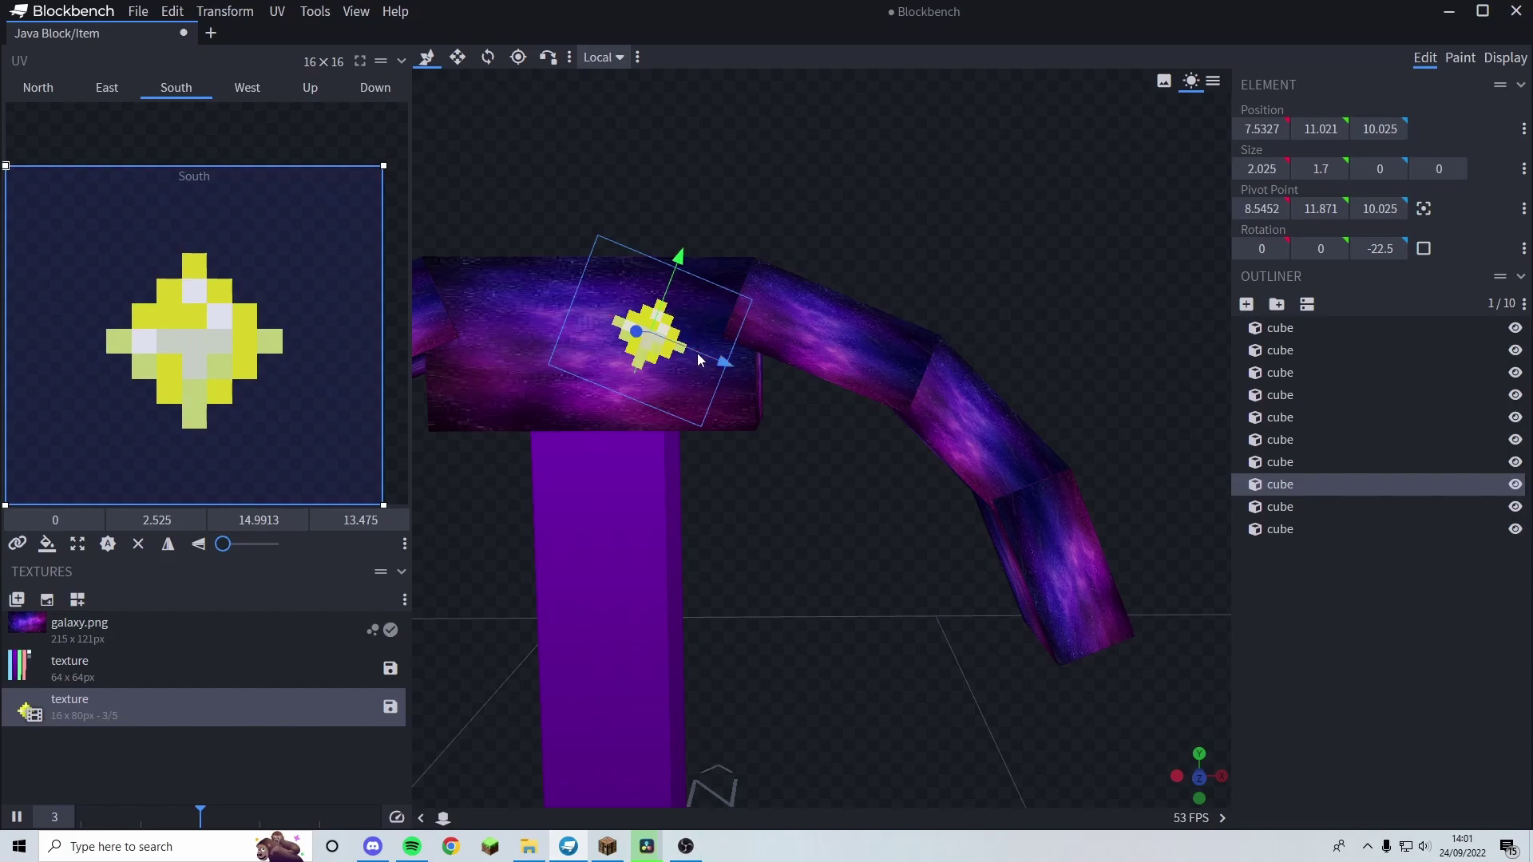
left_click_drag(697, 353, 905, 273)
- Duplicate the tilted star, move the copy above the pickaxe head, center its pivot and set its Z rotation to 22.5 degrees
key("ctrl+d")
left_click_drag(920, 377, 801, 241)
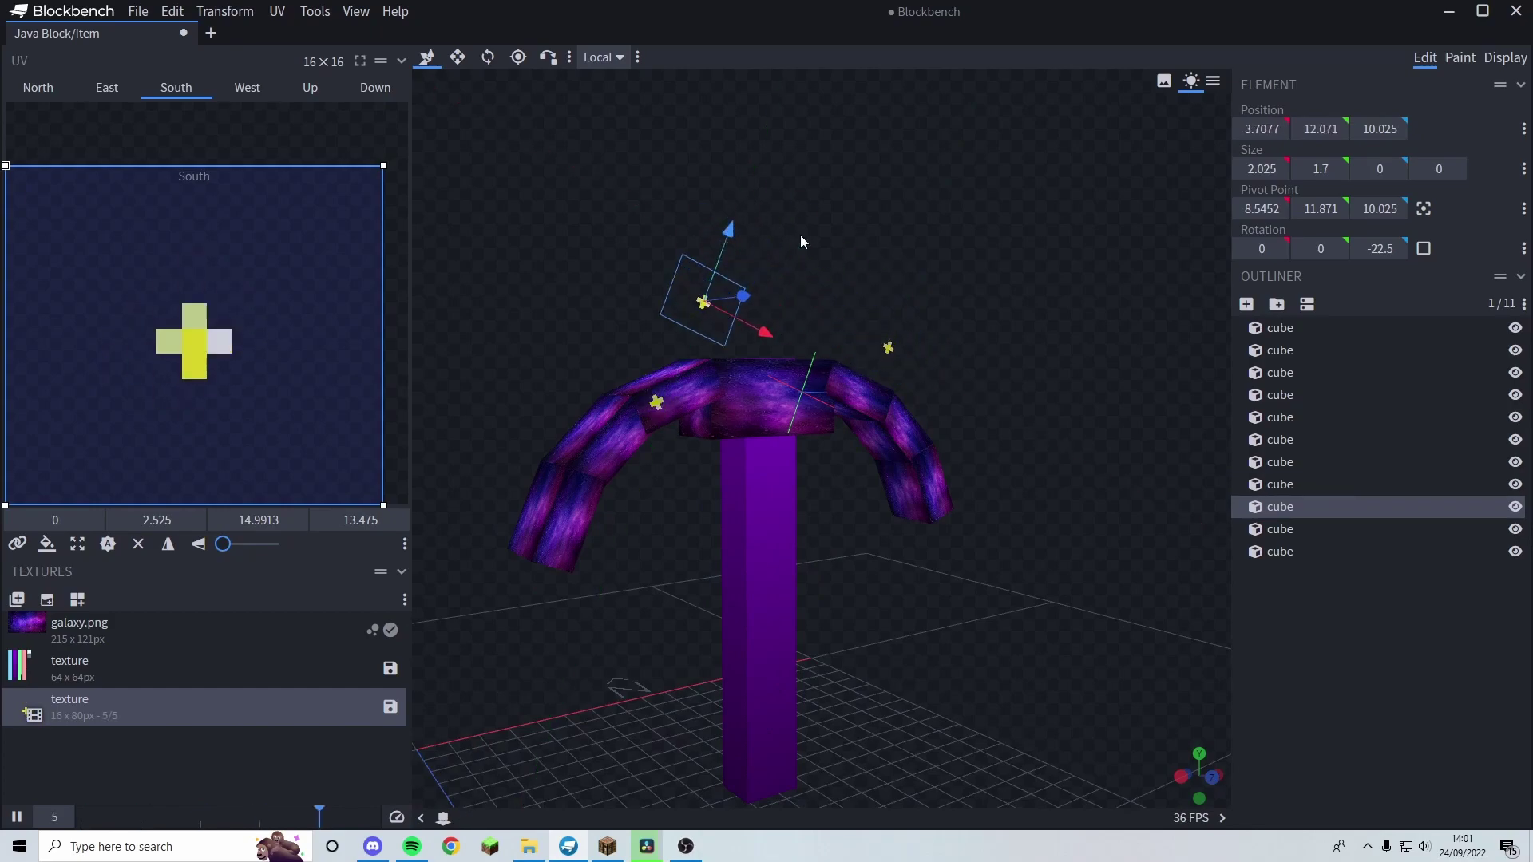
left_click(1423, 209)
left_click(1394, 249)
left_click(1394, 249)
left_click(1394, 249)
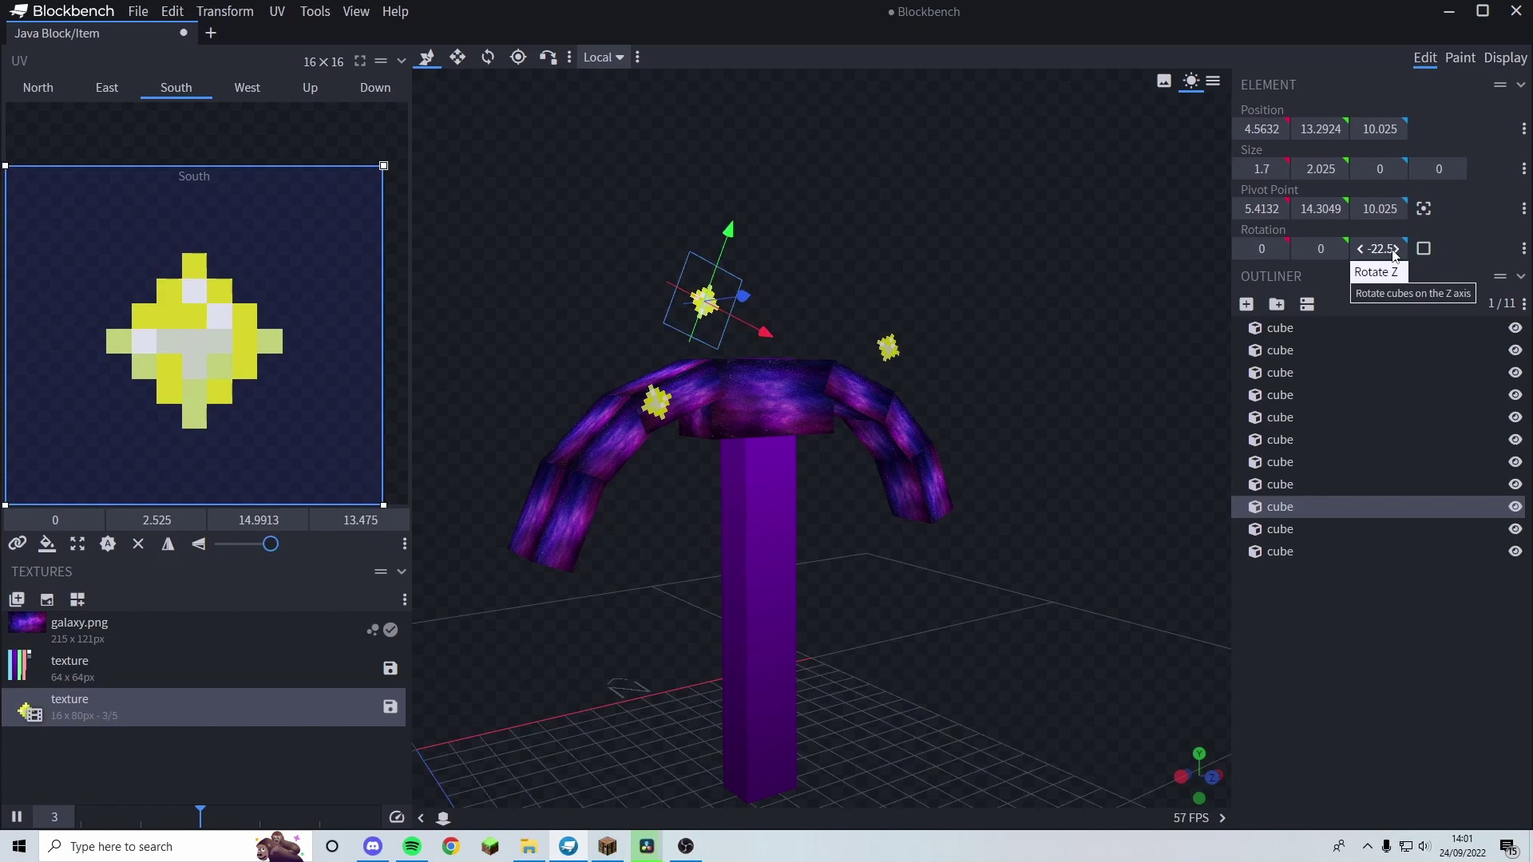
left_click(1395, 249)
left_click(1395, 249)
left_click(1394, 249)
- Duplicate the star above the head and move the copy out past the first star's arm, to about -2.44 on X
key("ctrl+d")
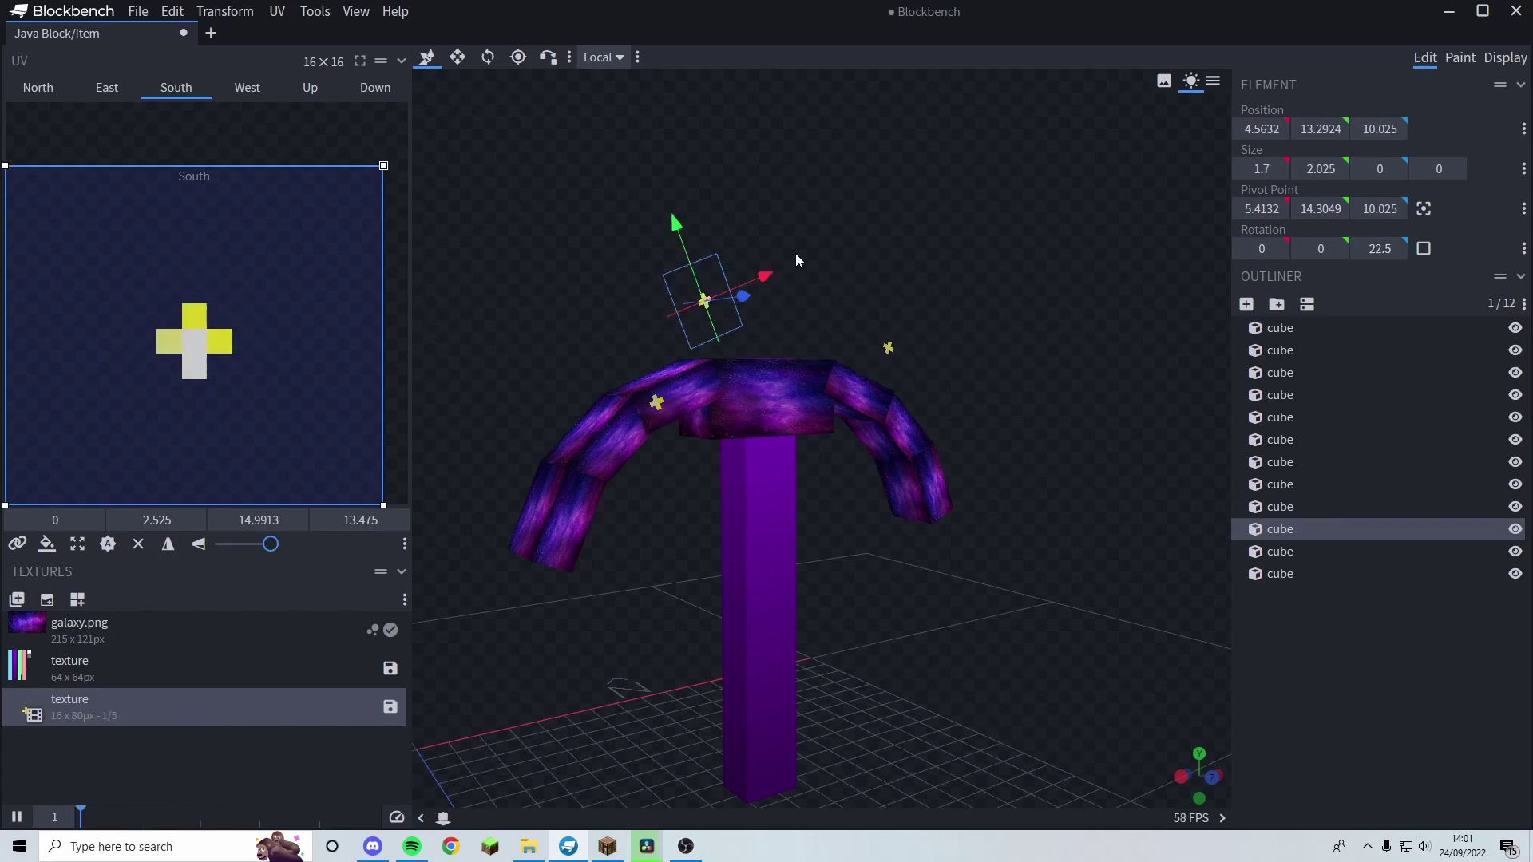
left_click_drag(765, 275, 540, 428)
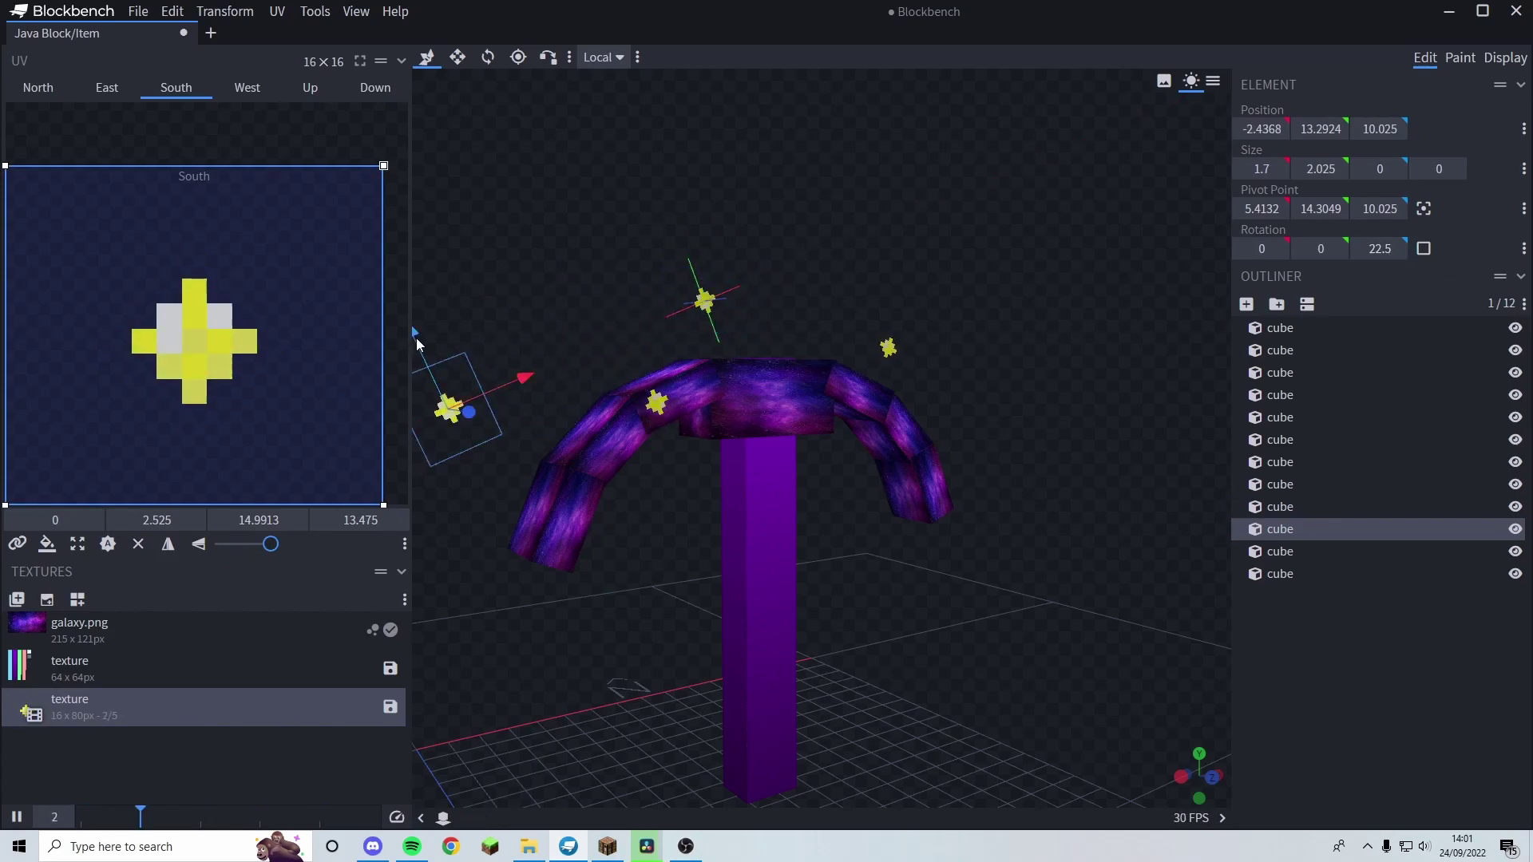
left_click_drag(415, 338, 446, 412)
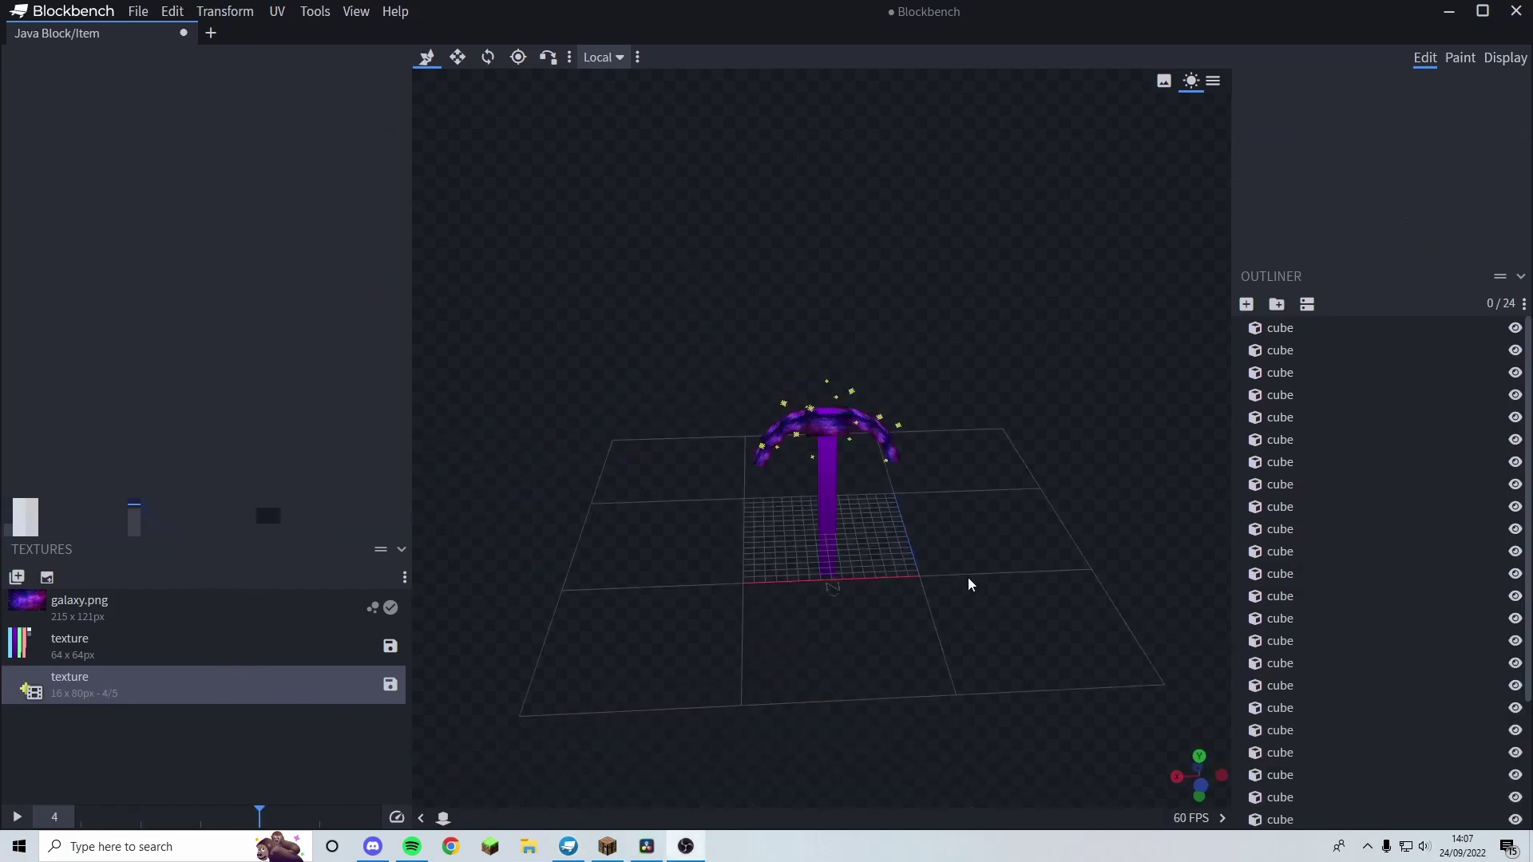
- Resume the texture animation and inspect the twinkling stars around the pickaxe head
left_click_drag(968, 582, 988, 605)
left_click(17, 816)
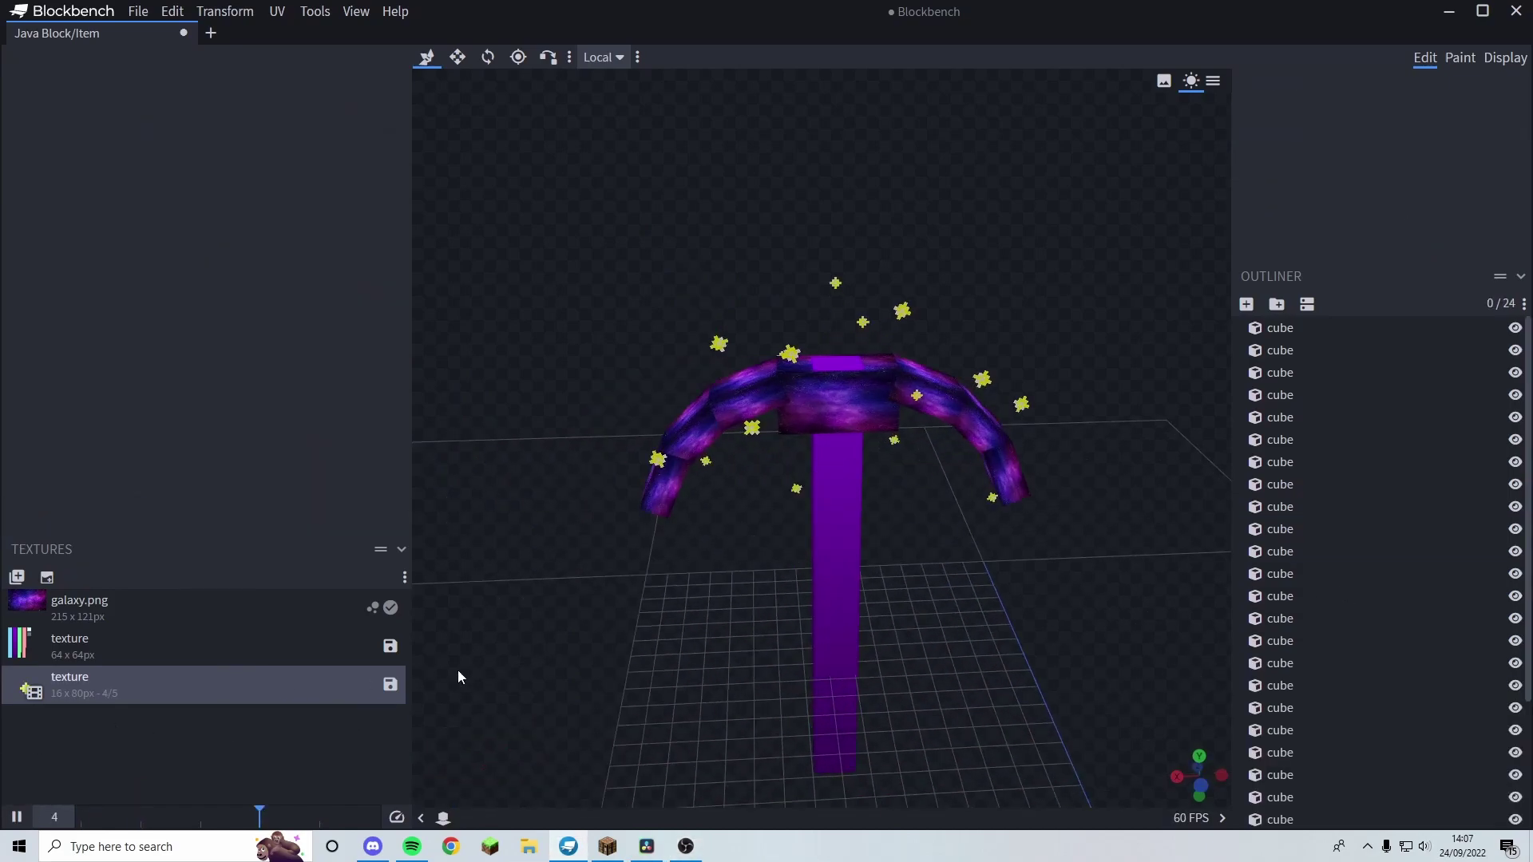
left_click_drag(458, 669, 1094, 198)
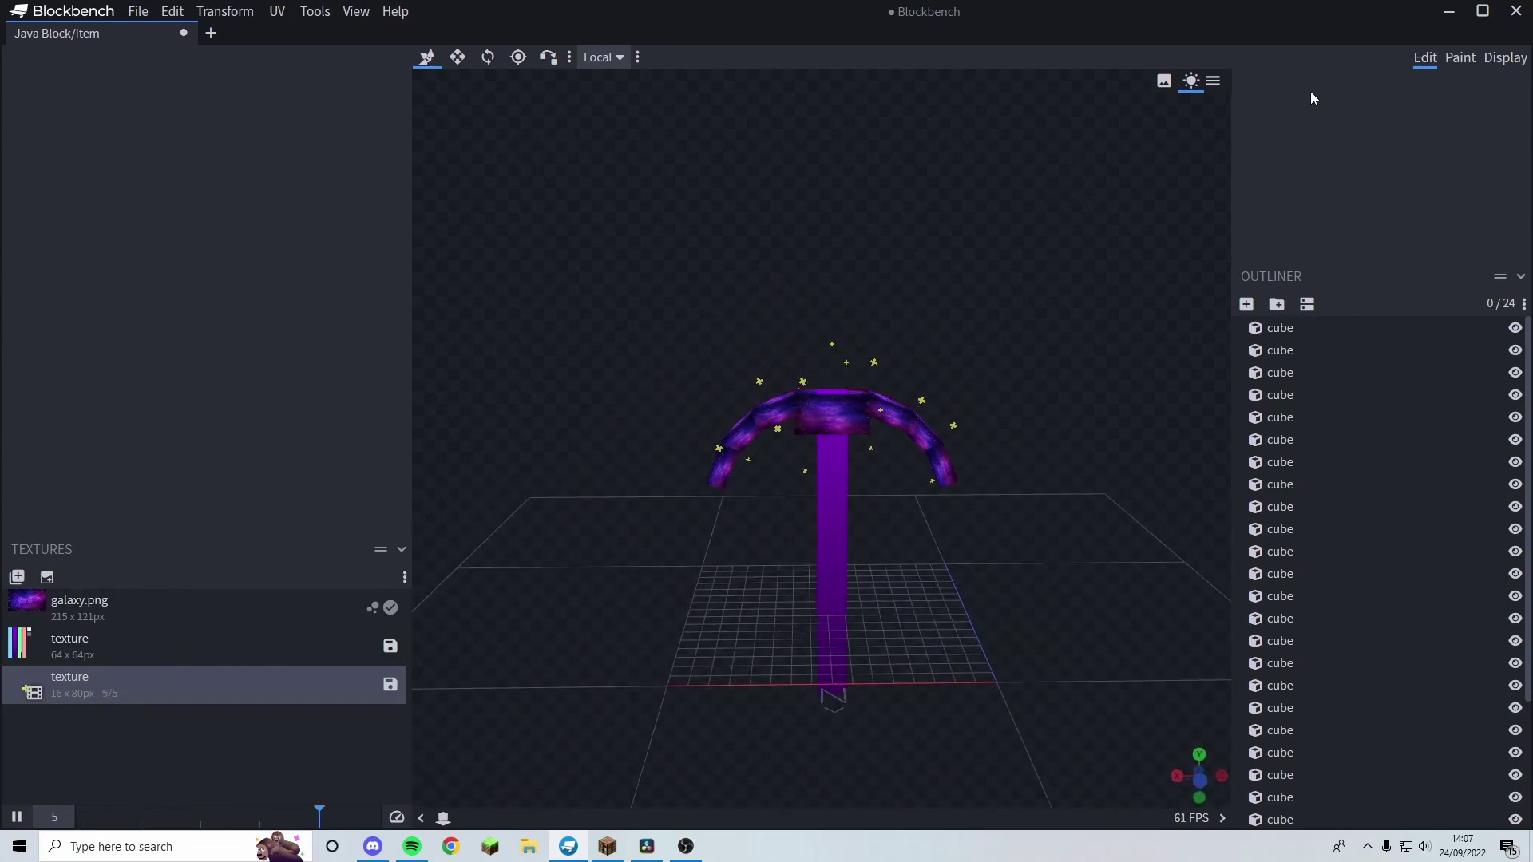
- Check how the pickaxe looks in the third-person and GUI display slots, and return to editing the model
left_click(1515, 62)
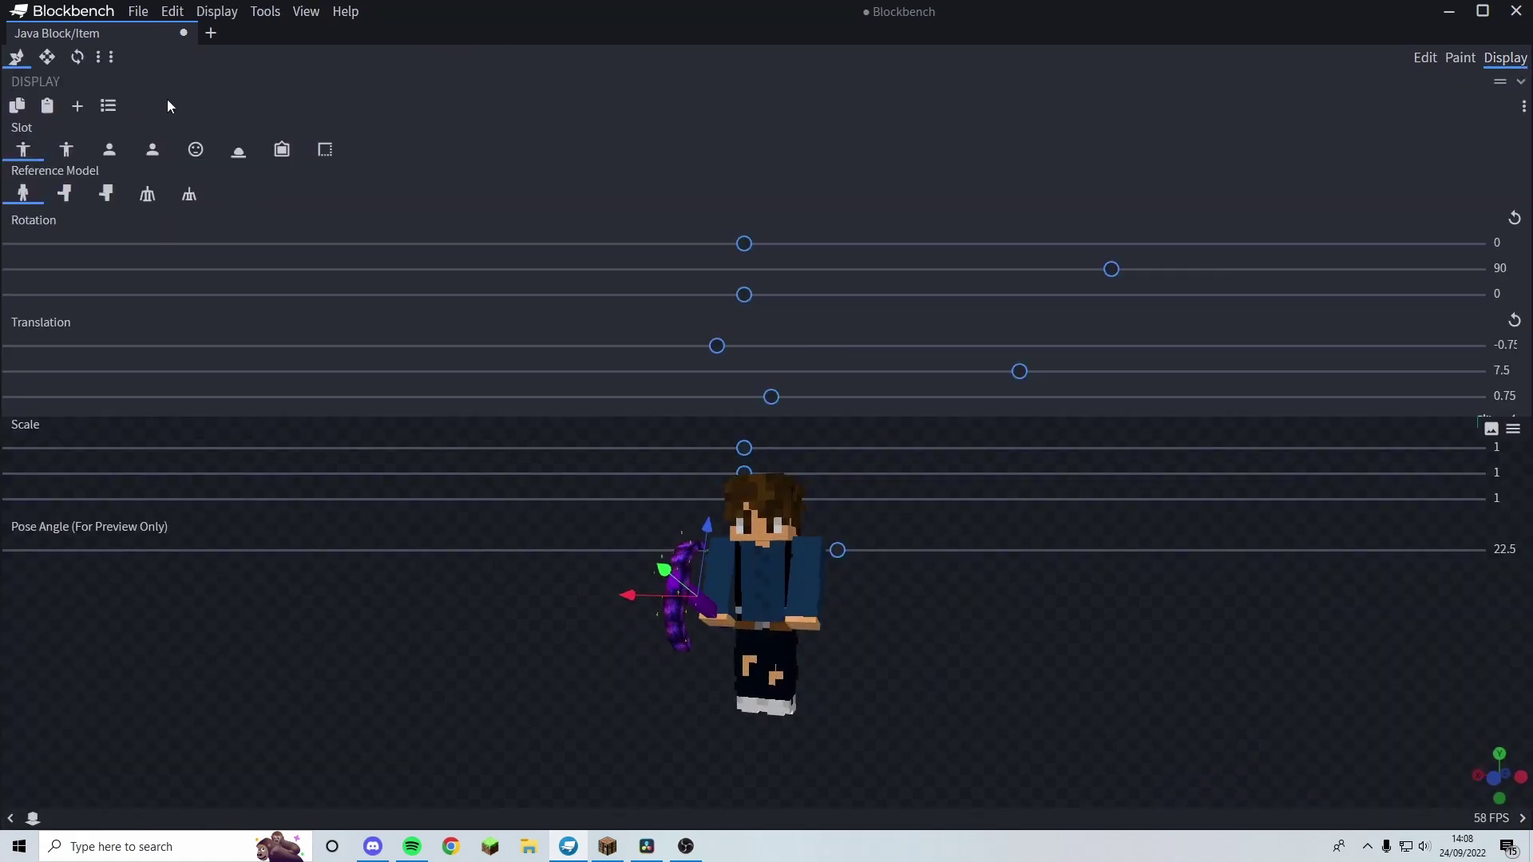
left_click(325, 150)
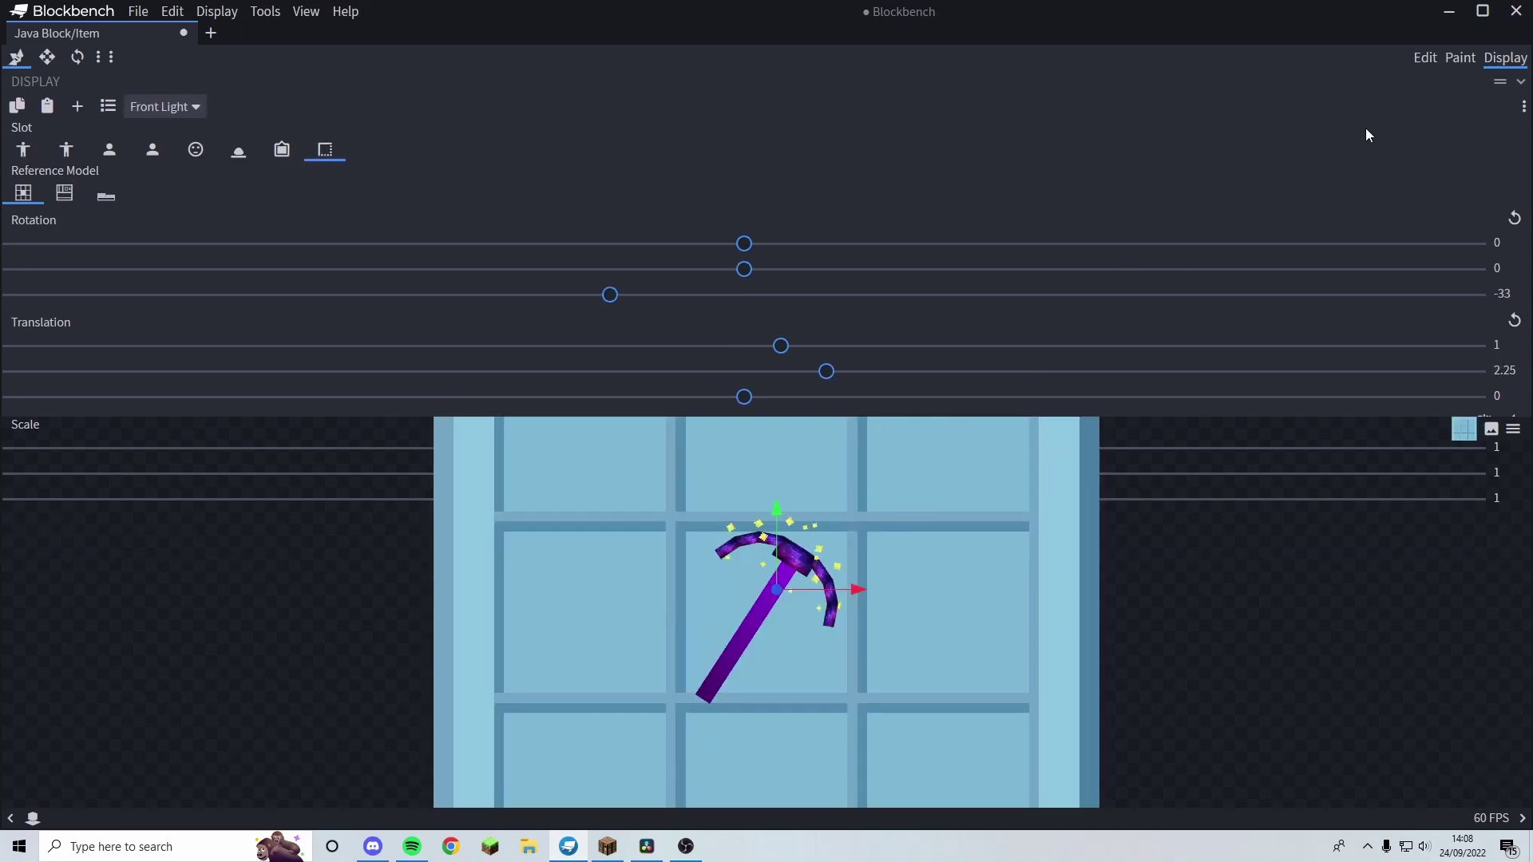
left_click(1426, 62)
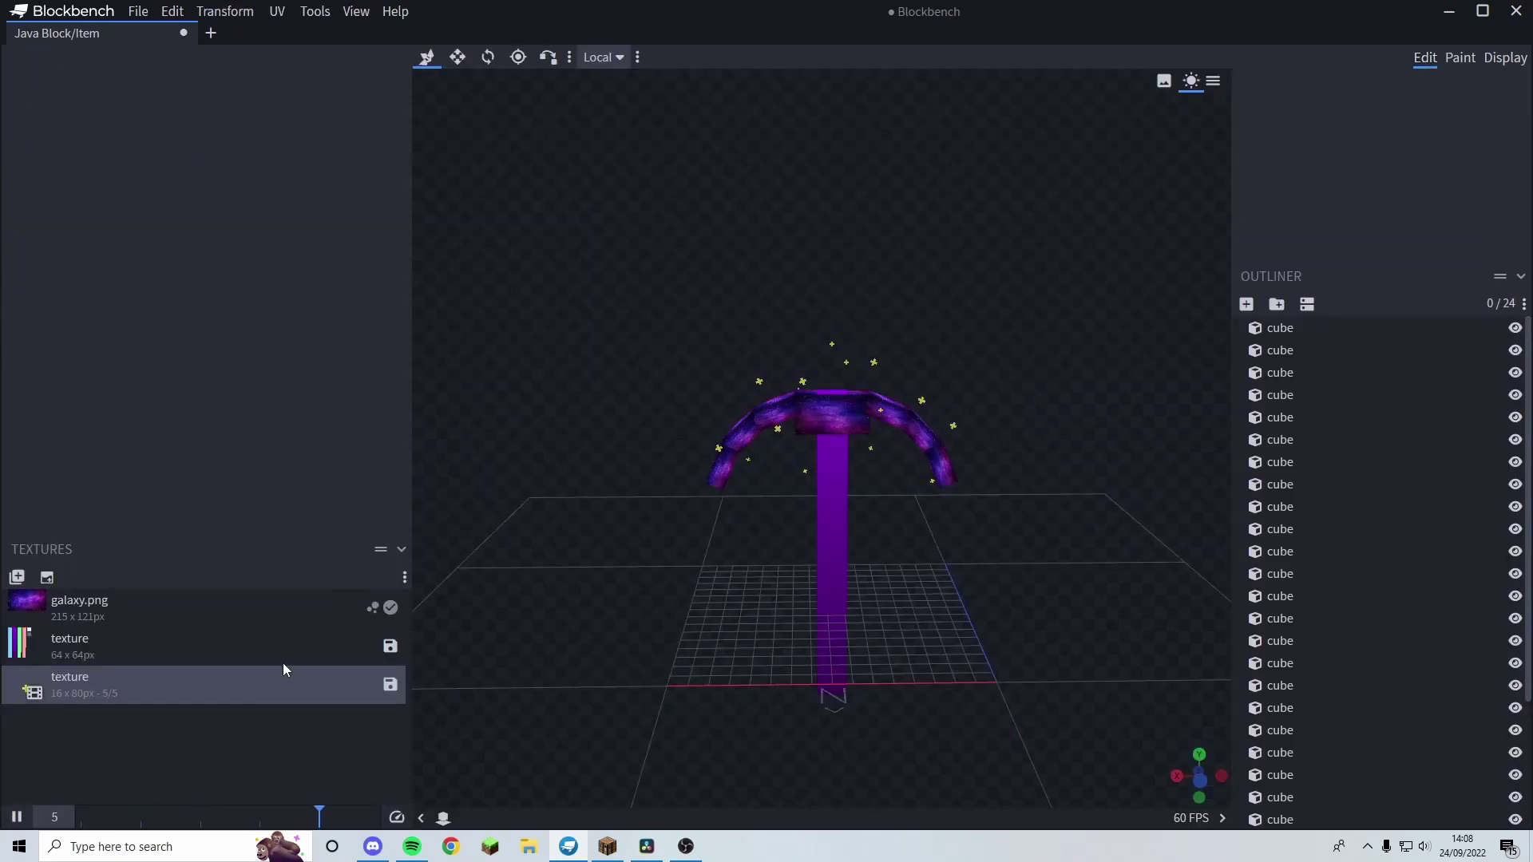
- Save the animated star texture as texture.png in Downloads/Animation/assets/minecraft/textures/blockbench
right_click(213, 683)
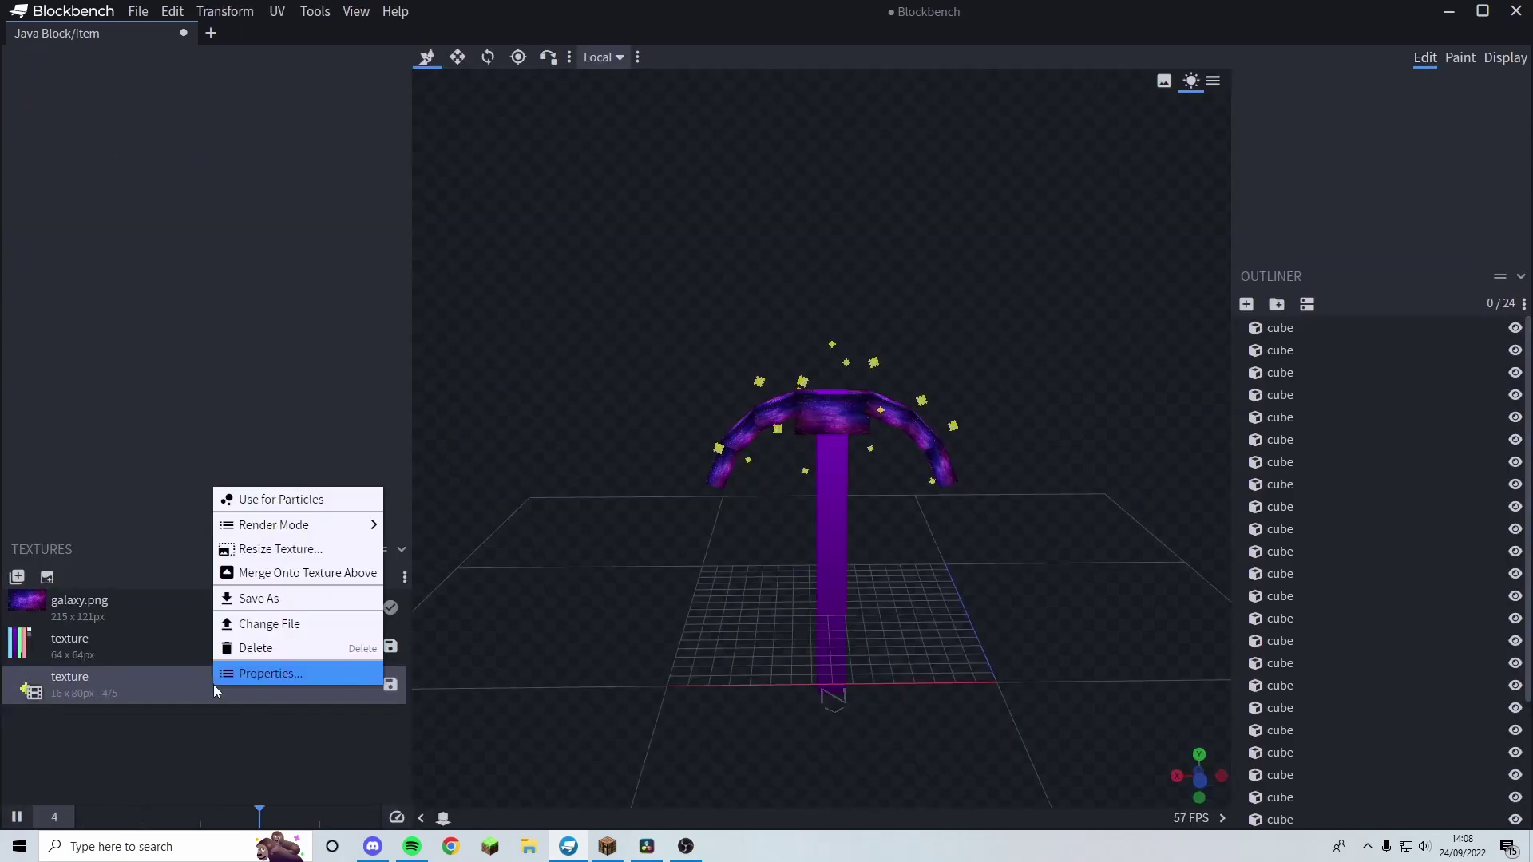
left_click(257, 598)
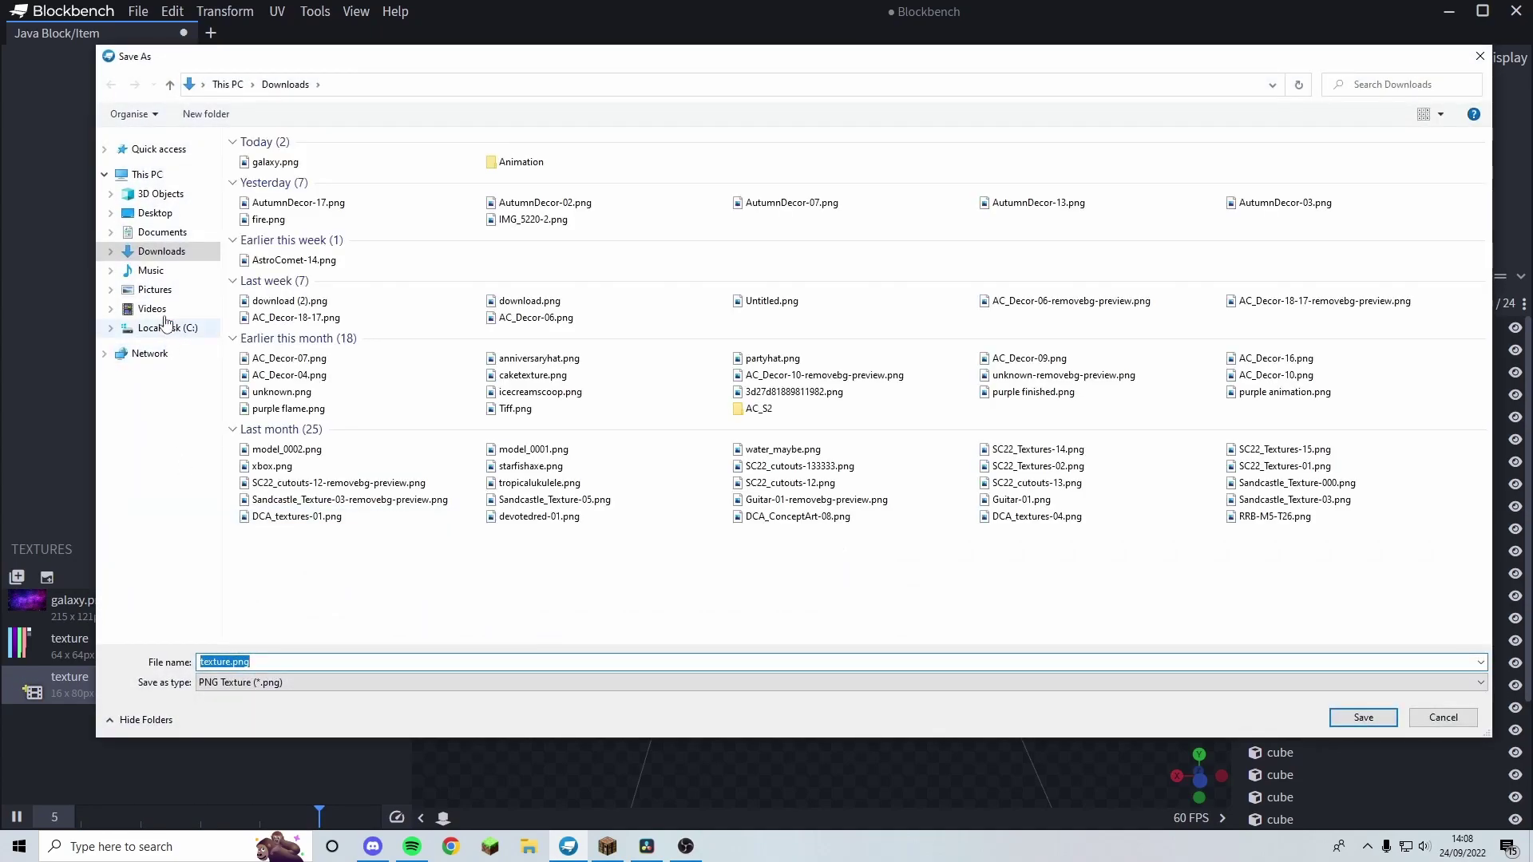
left_click(535, 167)
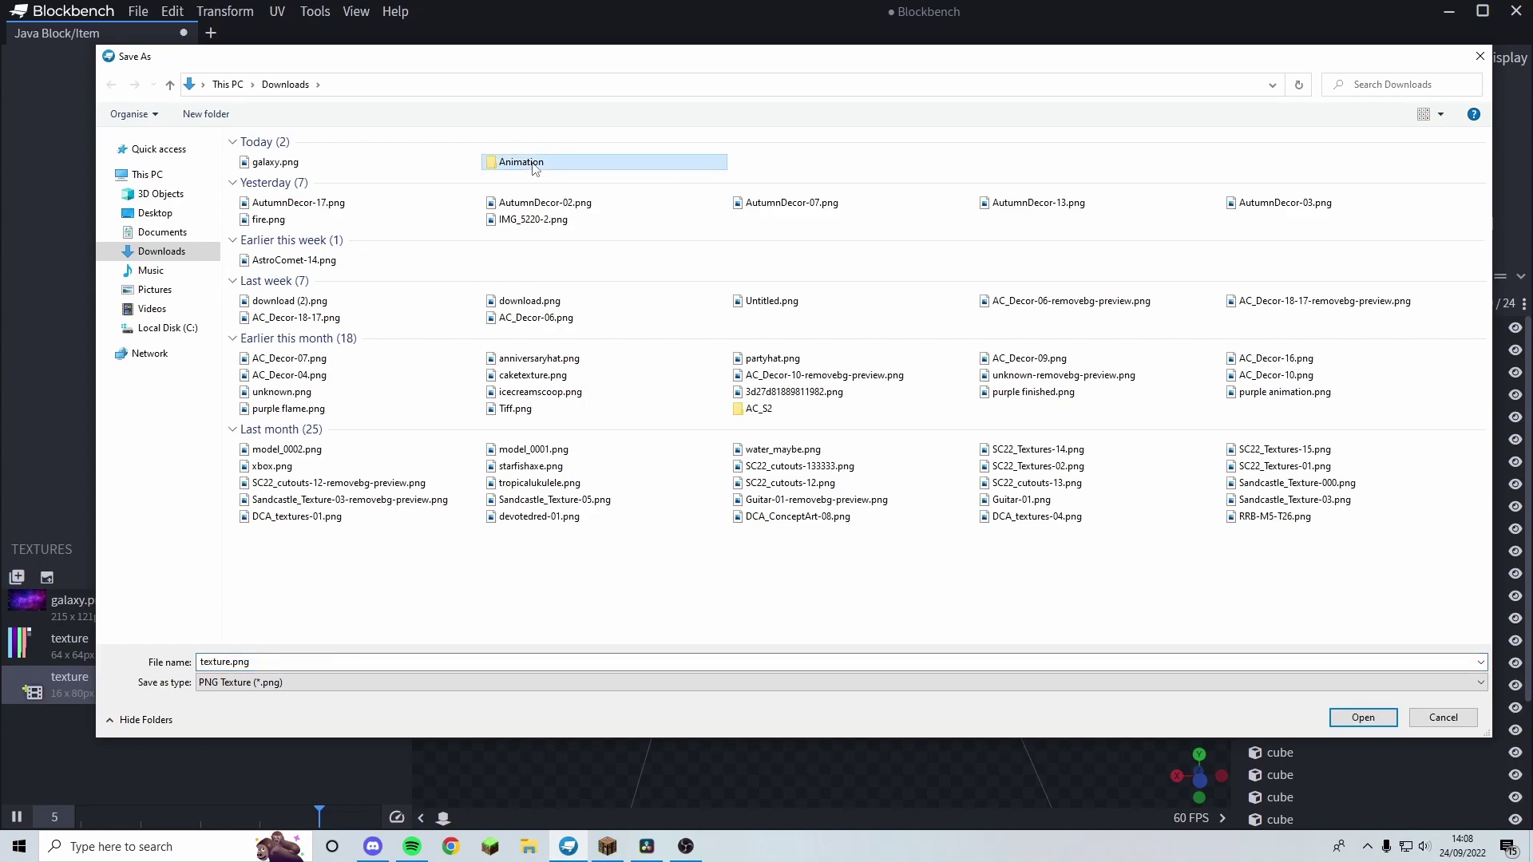
left_click(535, 167)
double_click(676, 162)
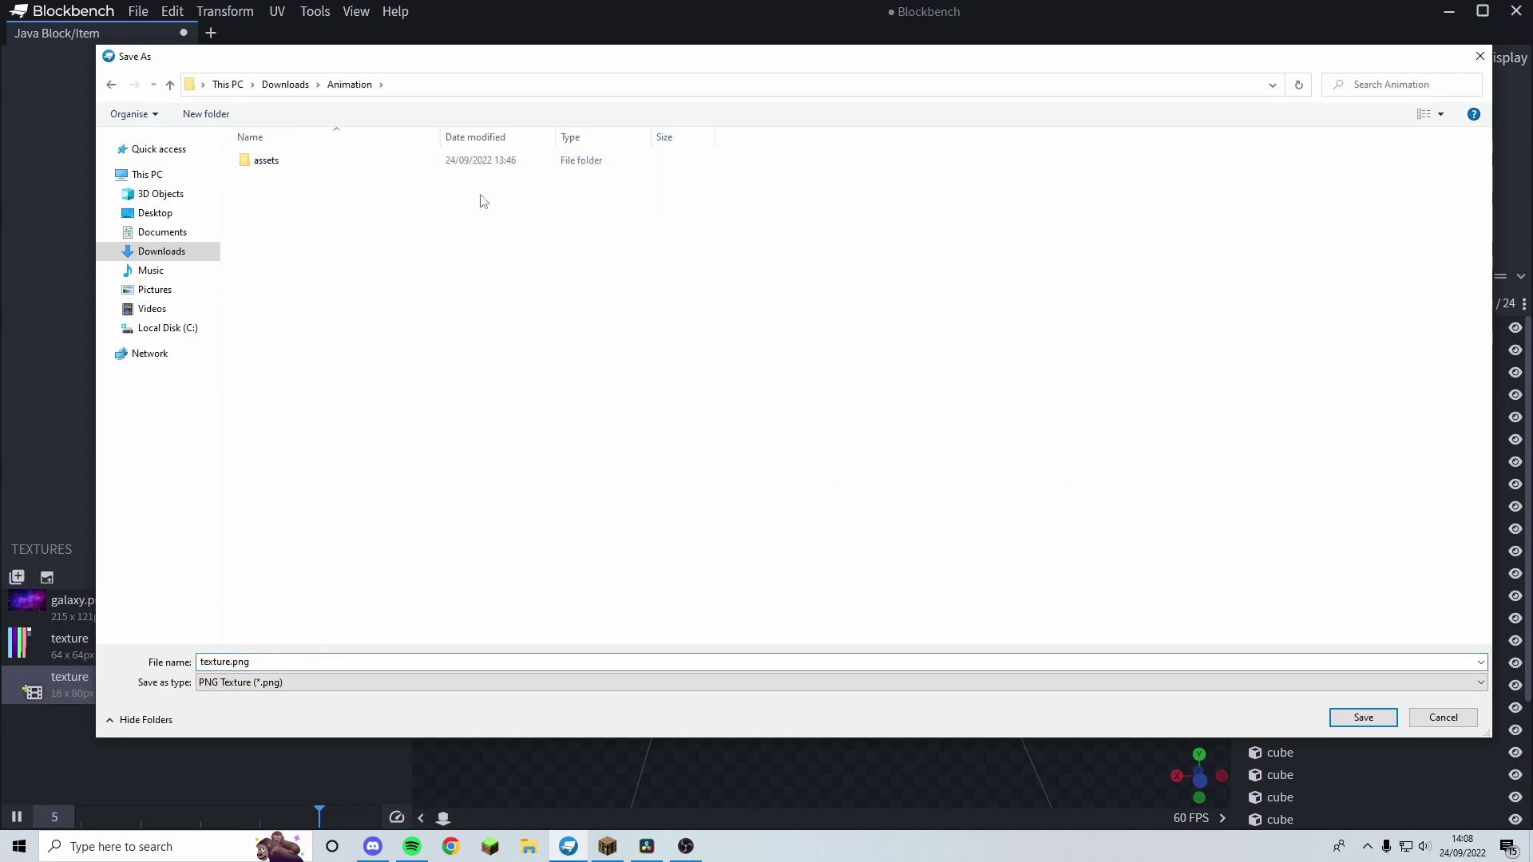
double_click(451, 160)
double_click(352, 166)
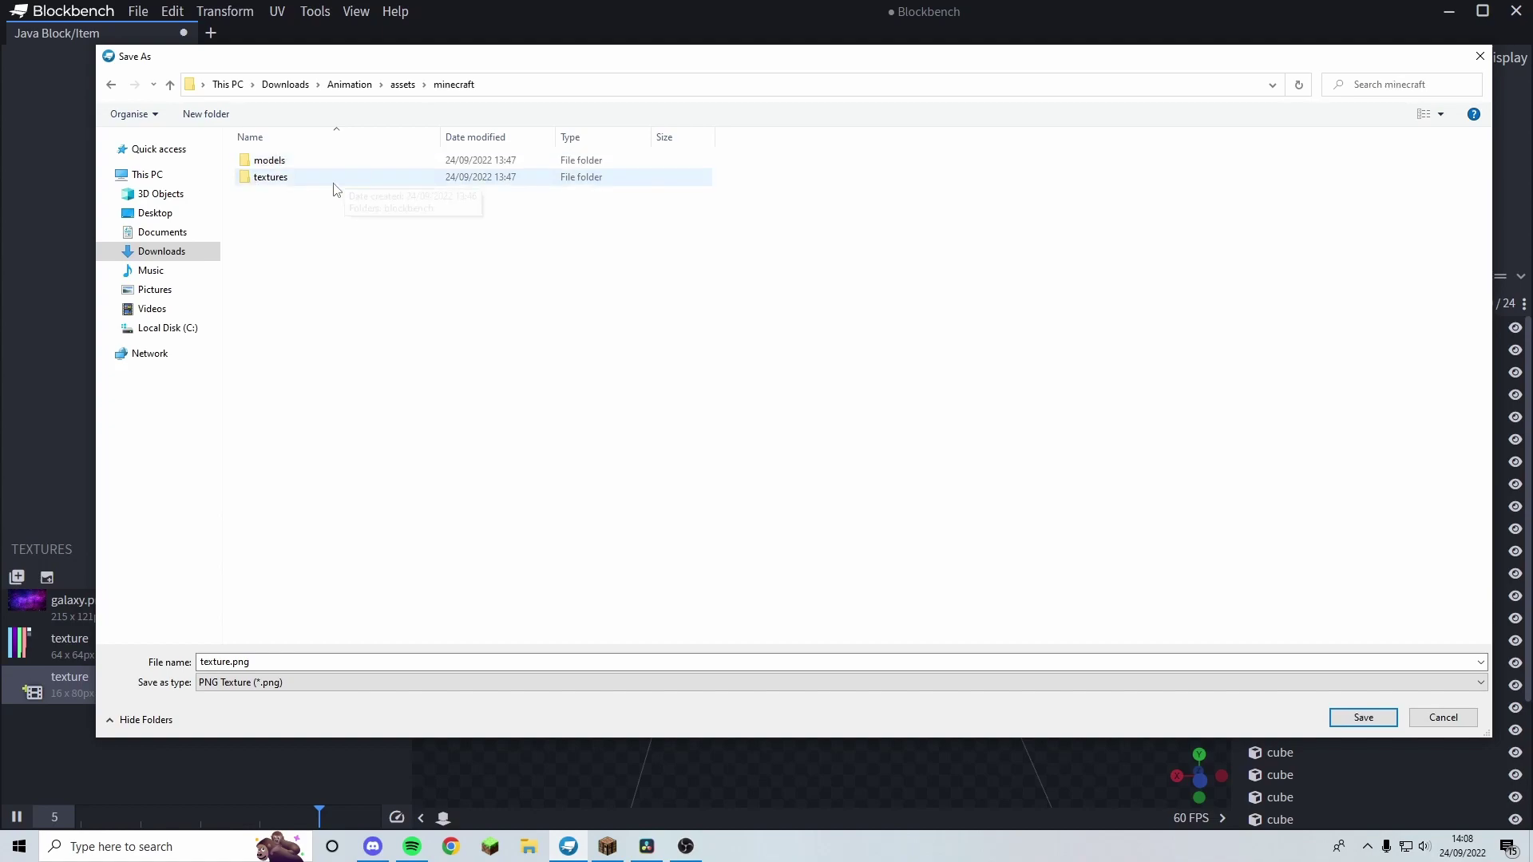
double_click(332, 180)
double_click(305, 162)
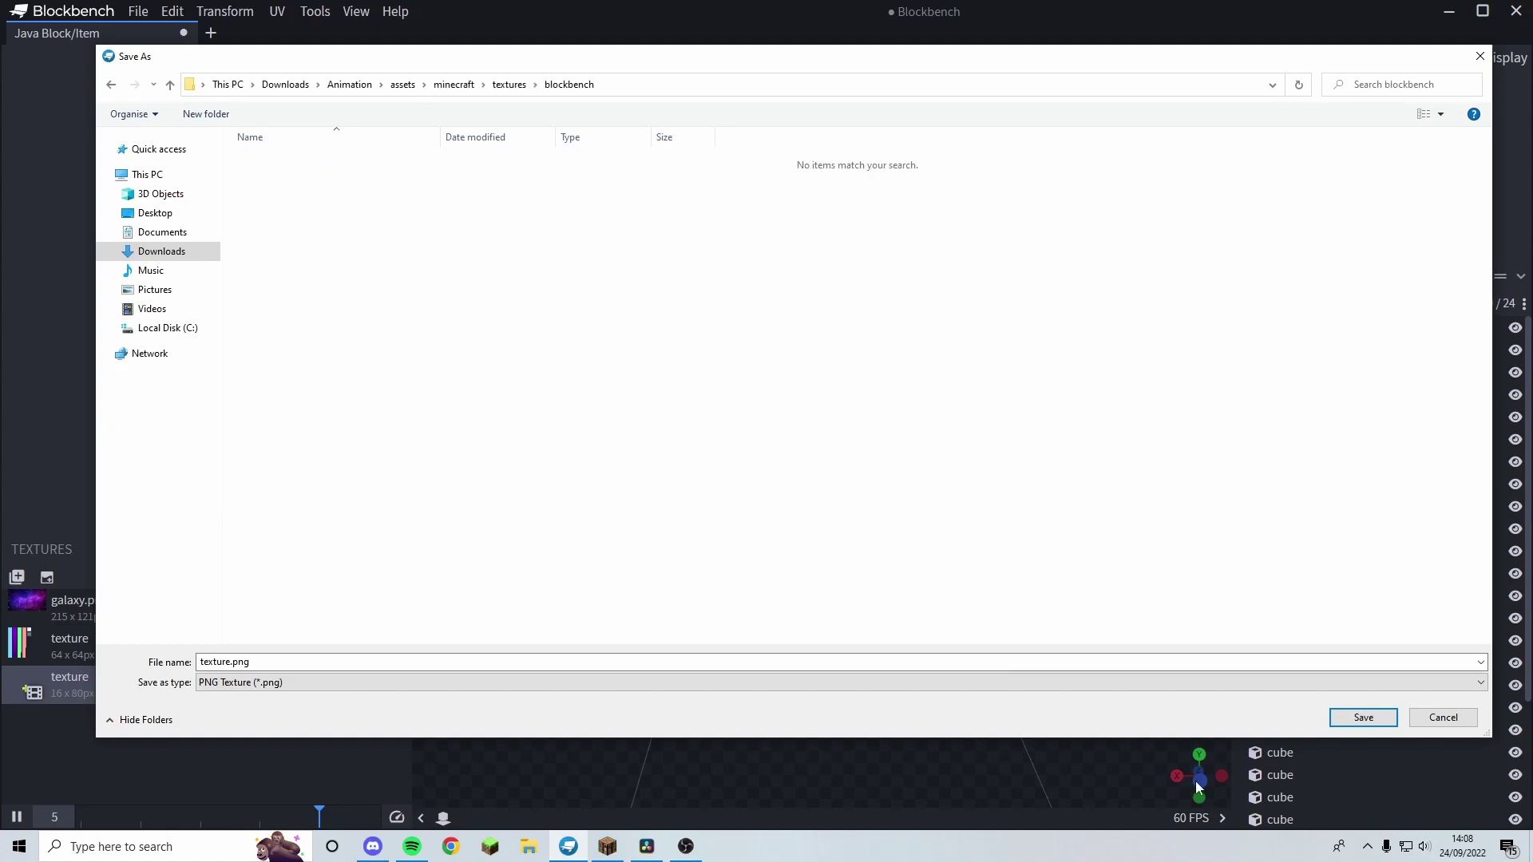
left_click(1357, 725)
right_click(95, 629)
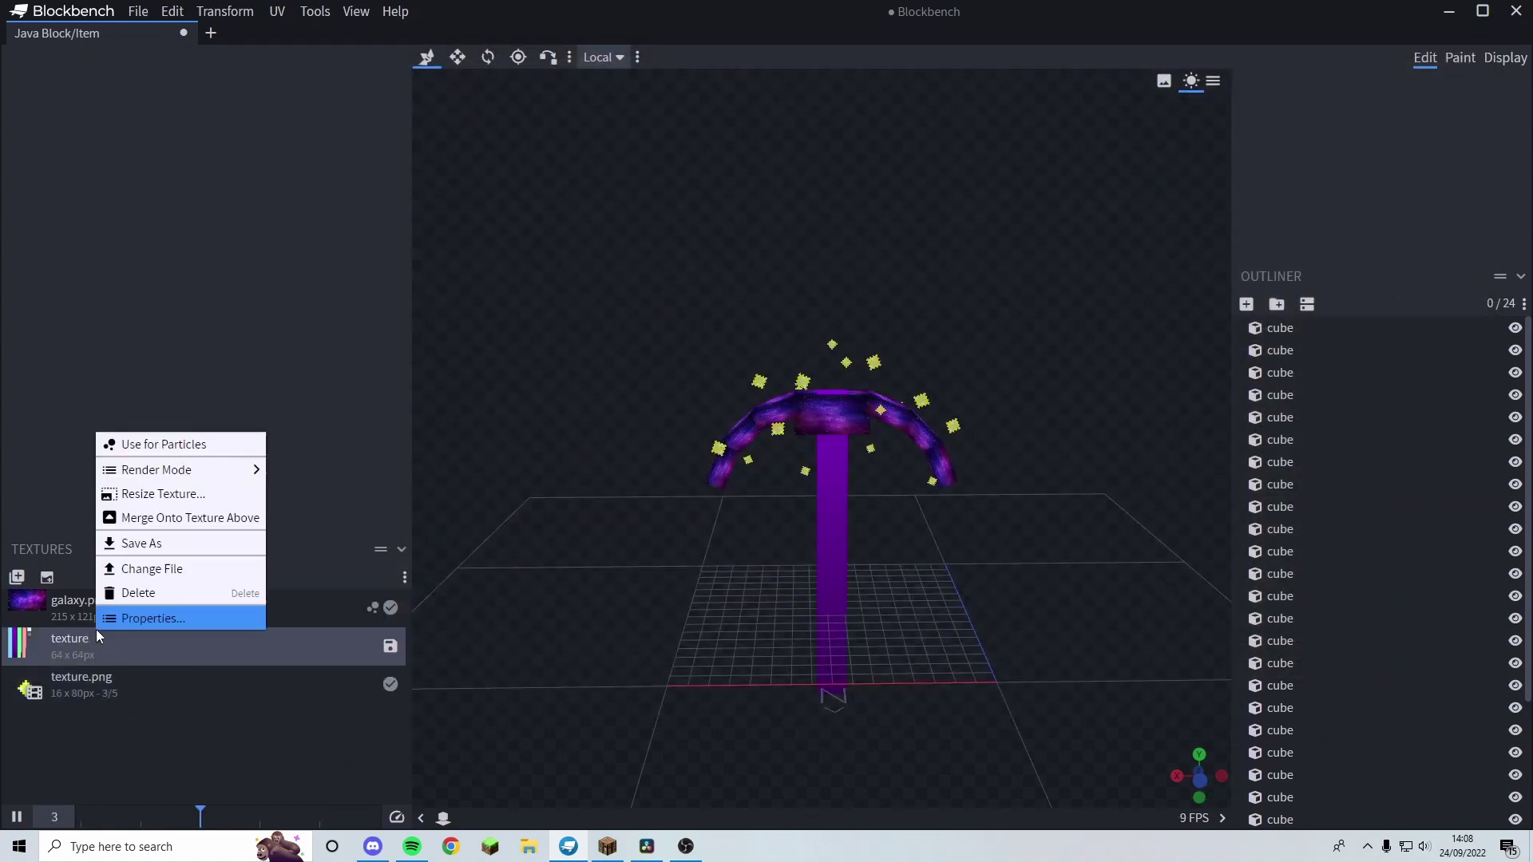
left_click(155, 552)
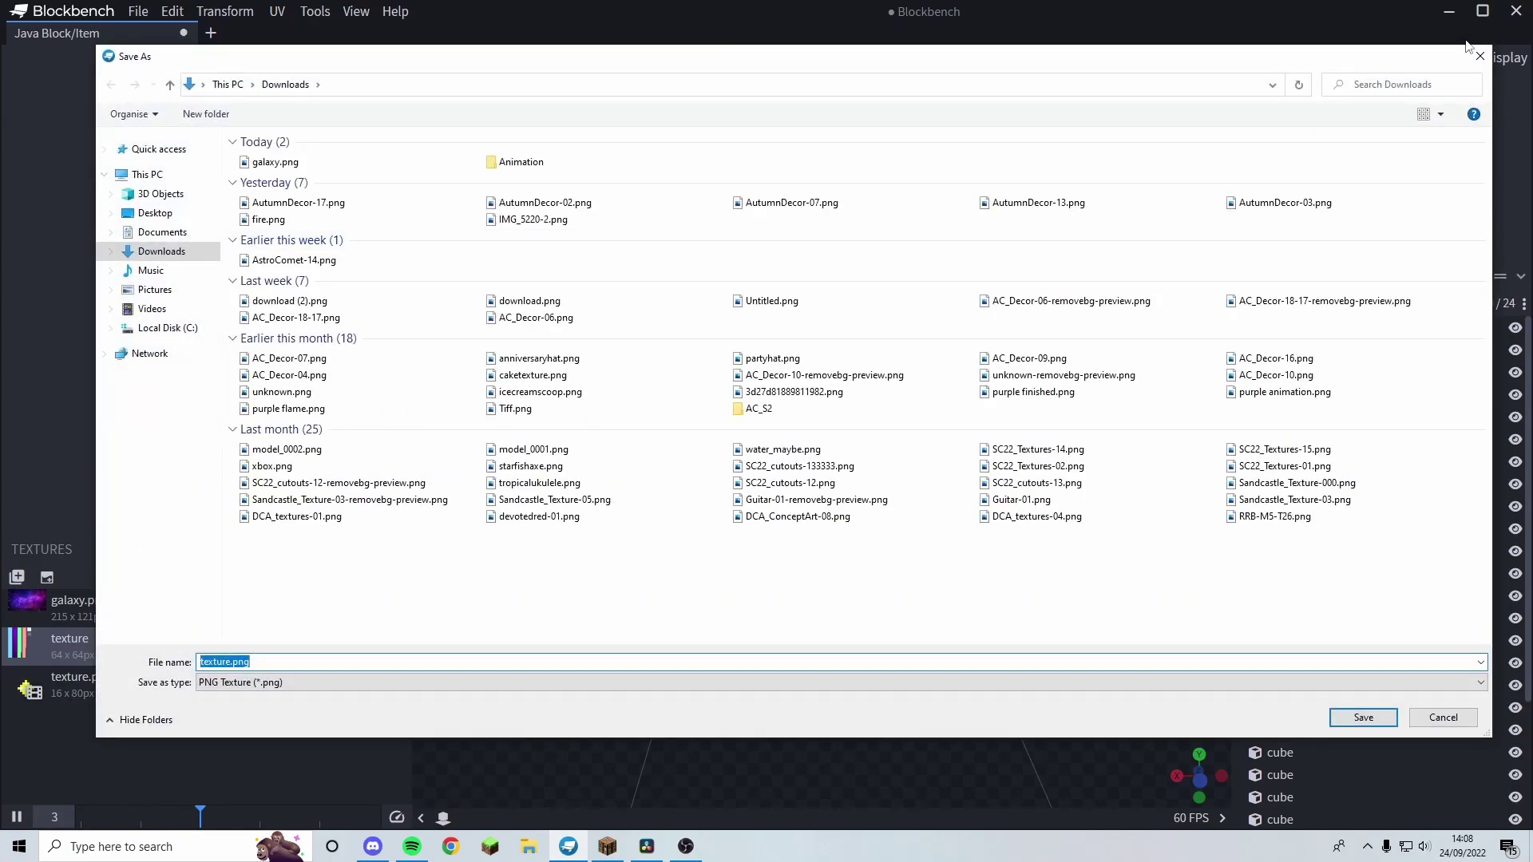
left_click(1479, 55)
- Save the animated star texture under the name star.png in Animation/assets/minecraft/textures/blockbench
right_click(222, 676)
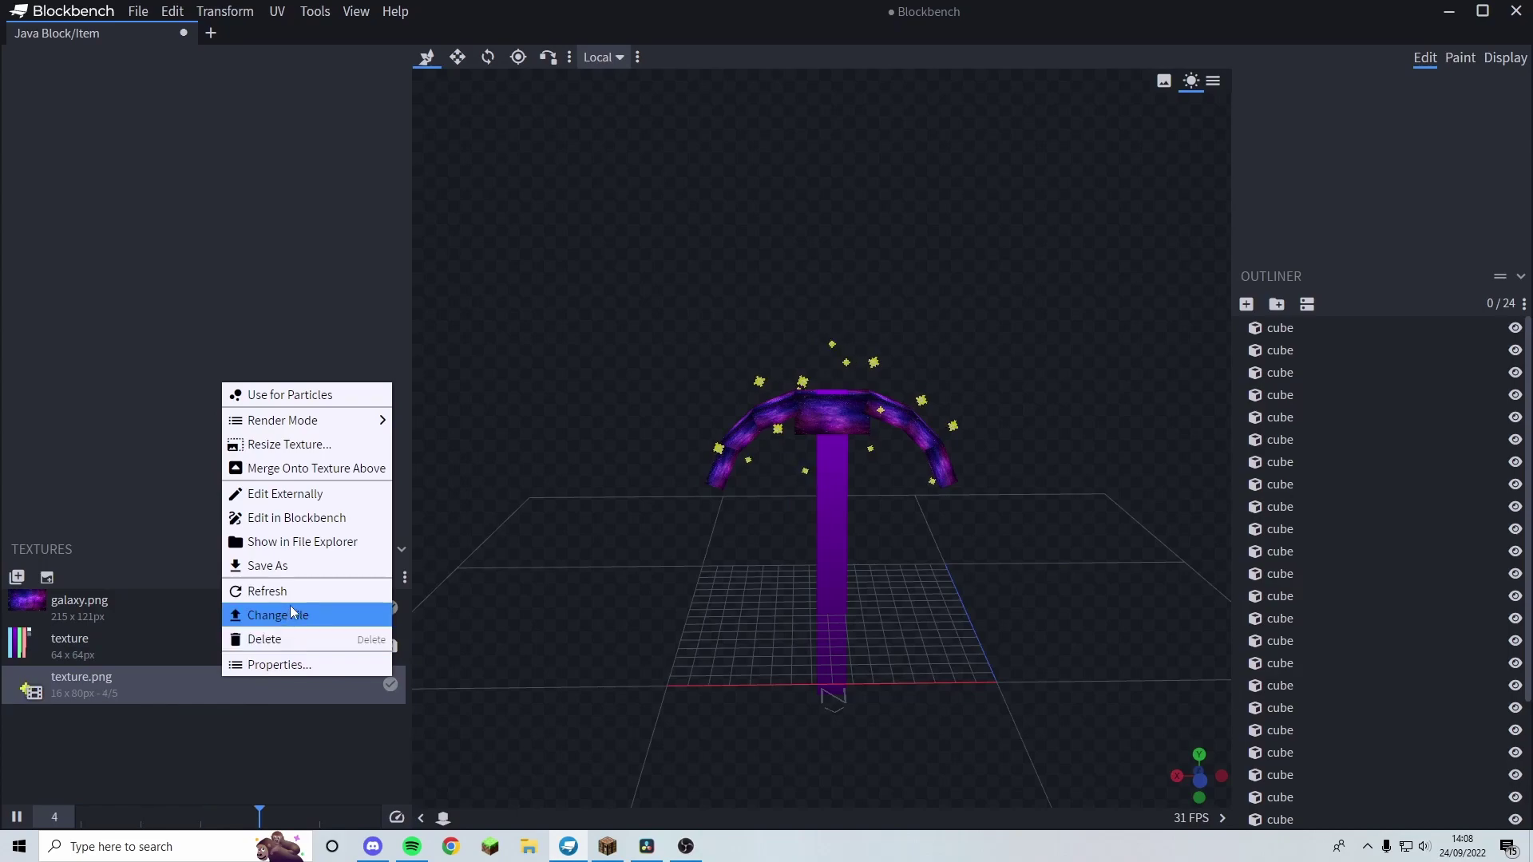
left_click(301, 577)
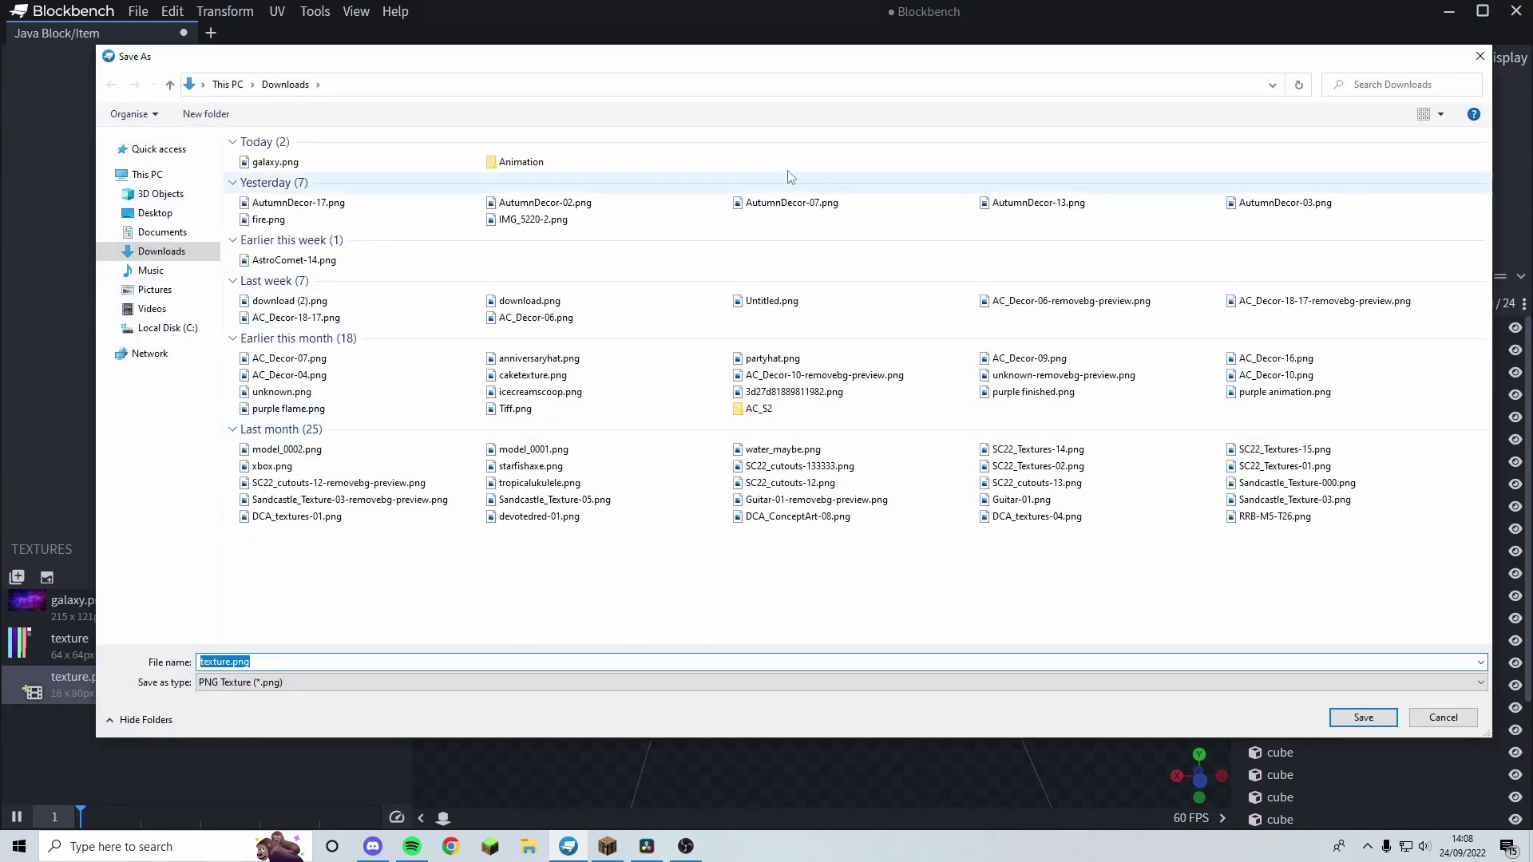
double_click(592, 159)
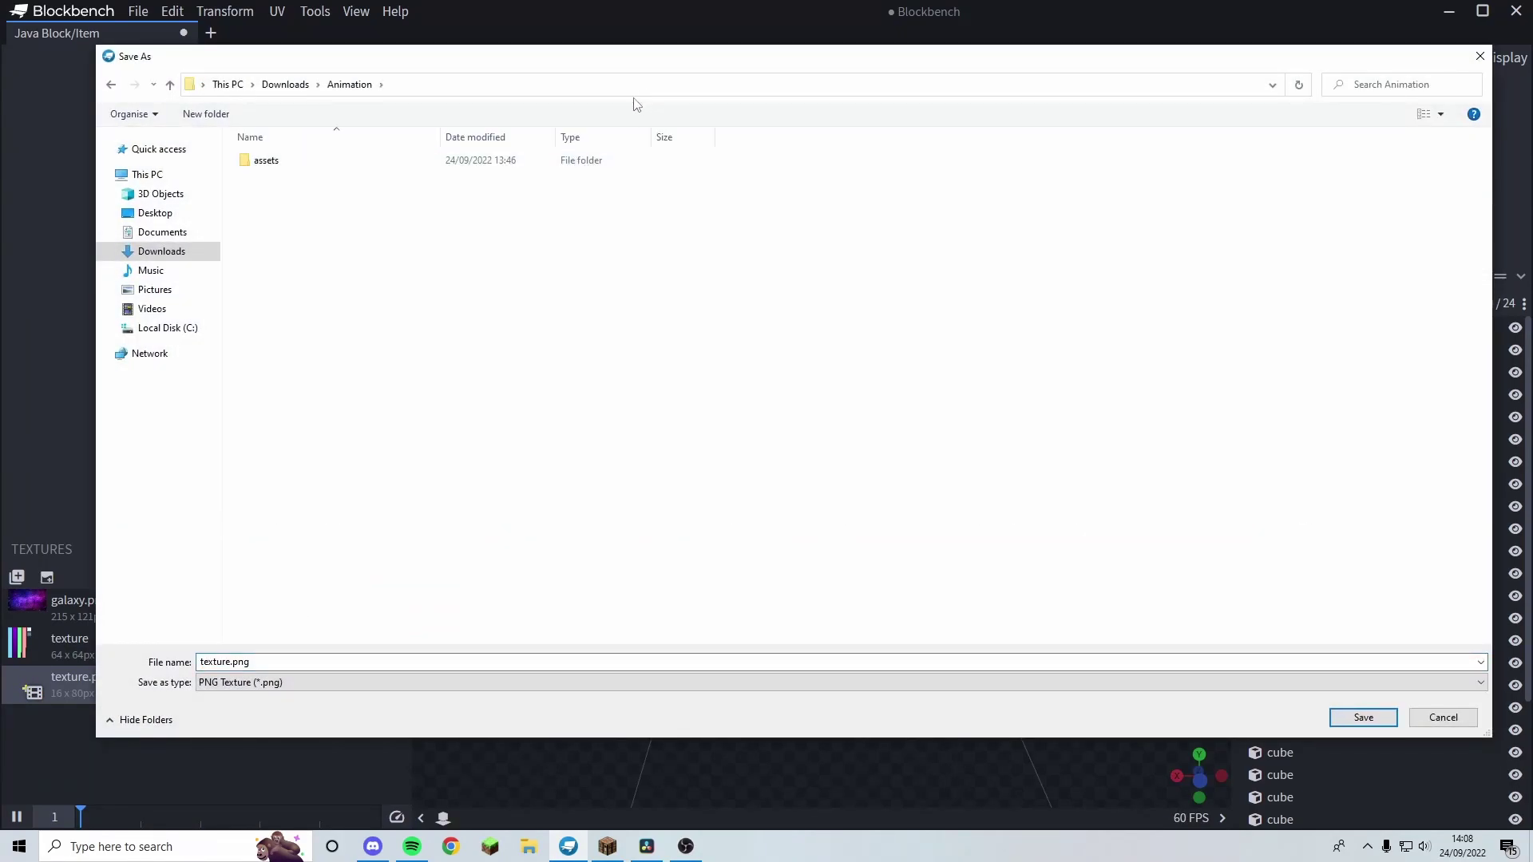
double_click(568, 161)
double_click(465, 162)
double_click(463, 177)
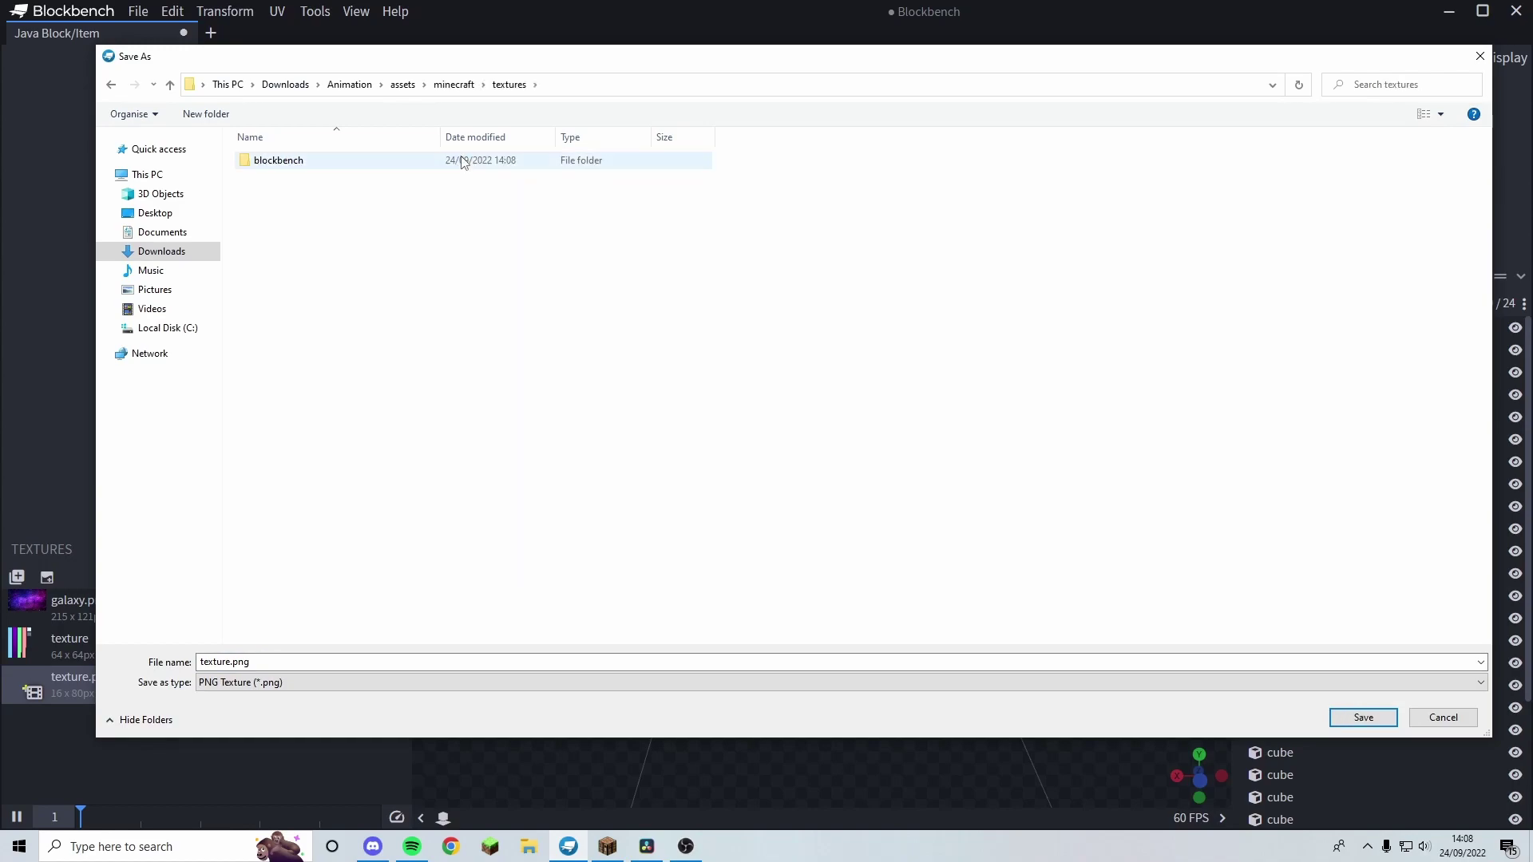
double_click(461, 157)
left_click(230, 662)
key("ctrl+a")
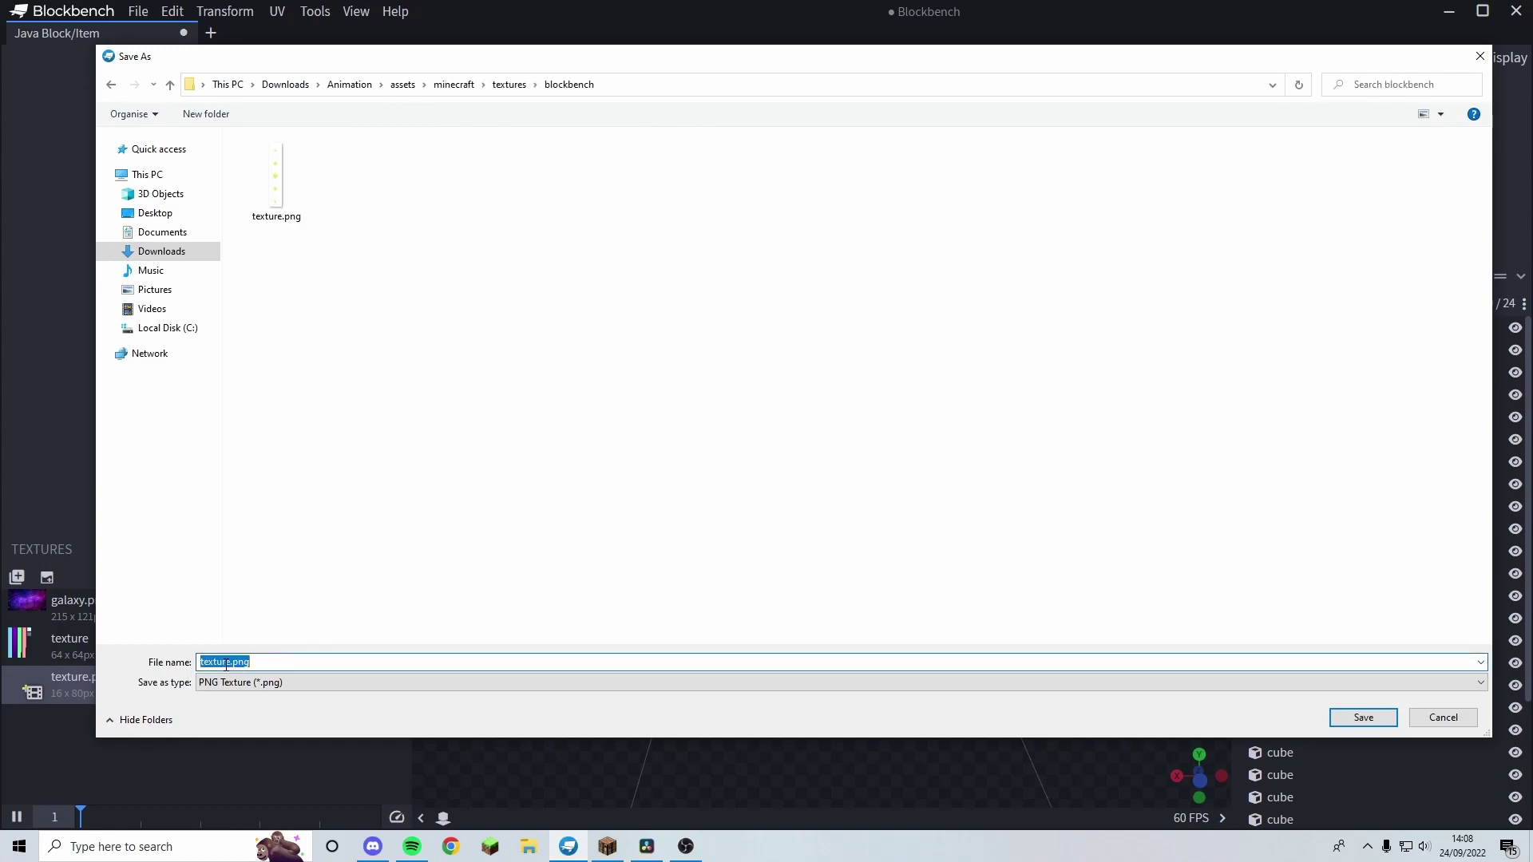
type("star.png")
key("Return")
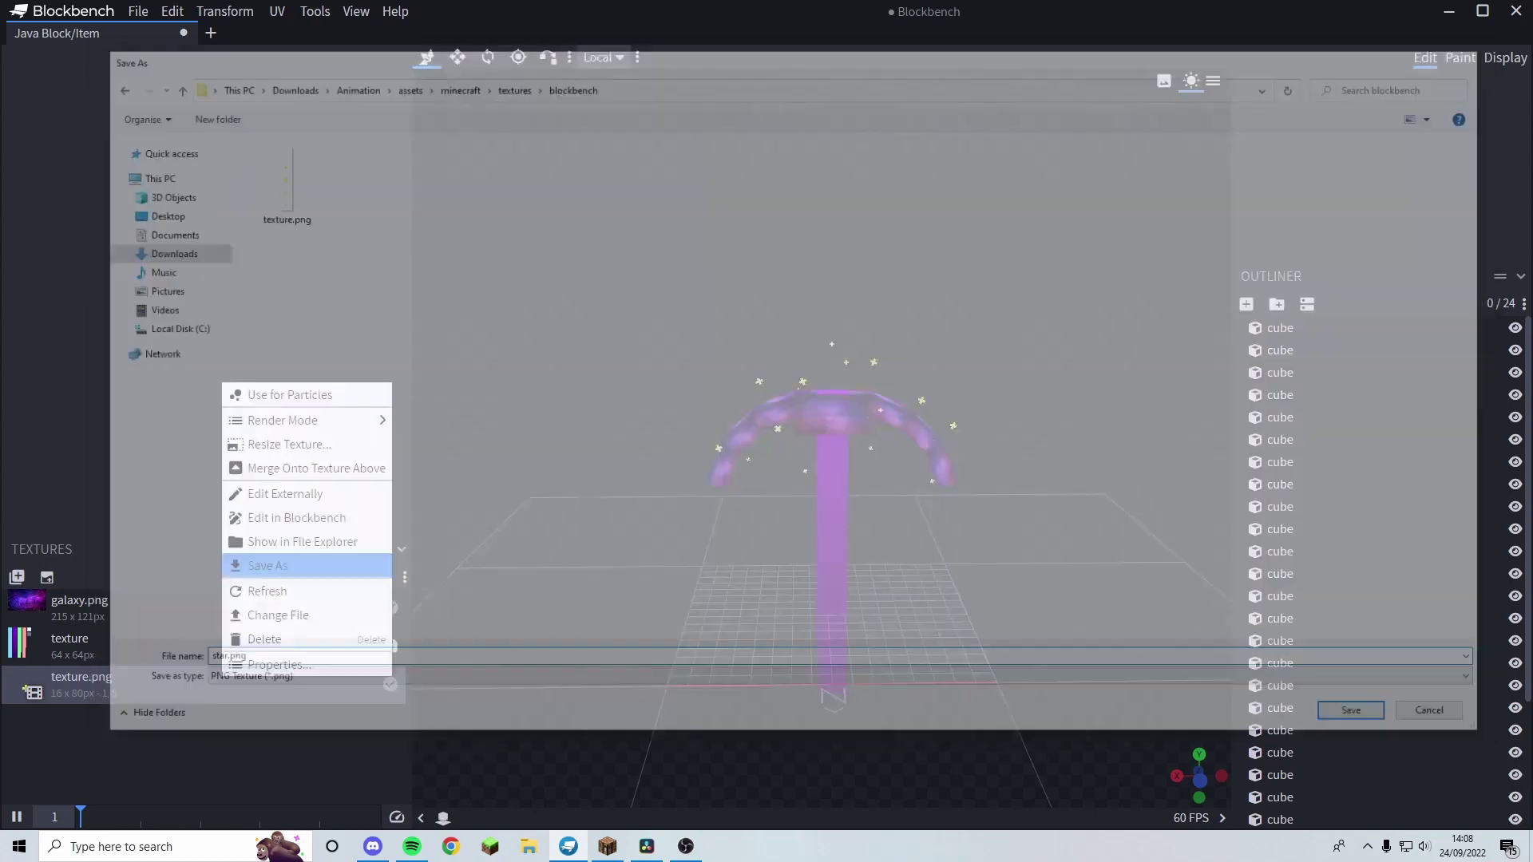
- Start saving the 64 x 64 handle texture into Animation/assets/minecraft/textures/blockbench and delete the redundant texture.png from that folder
right_click(221, 643)
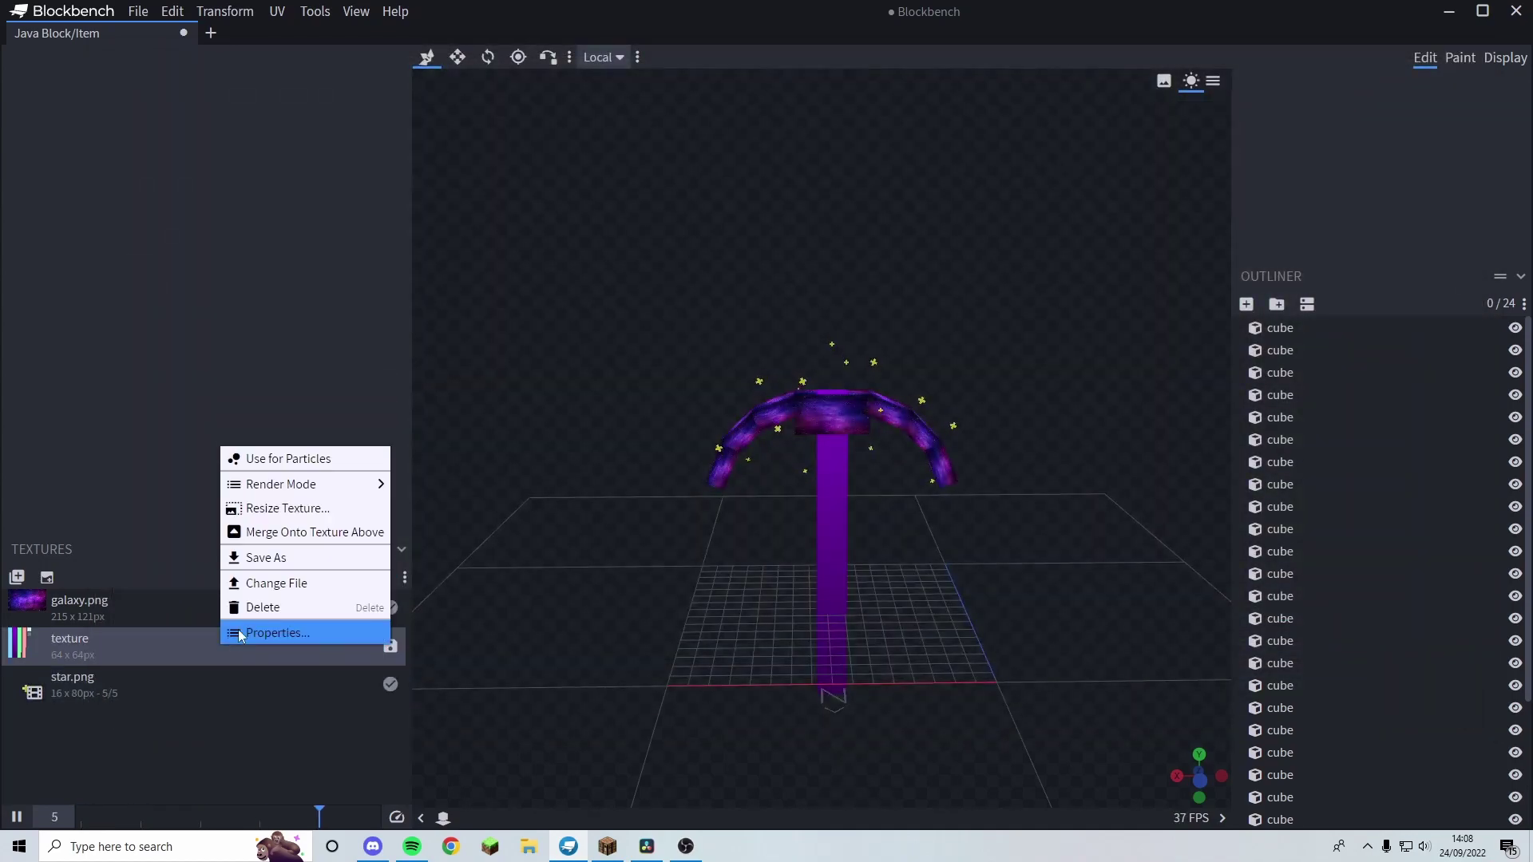
left_click(307, 557)
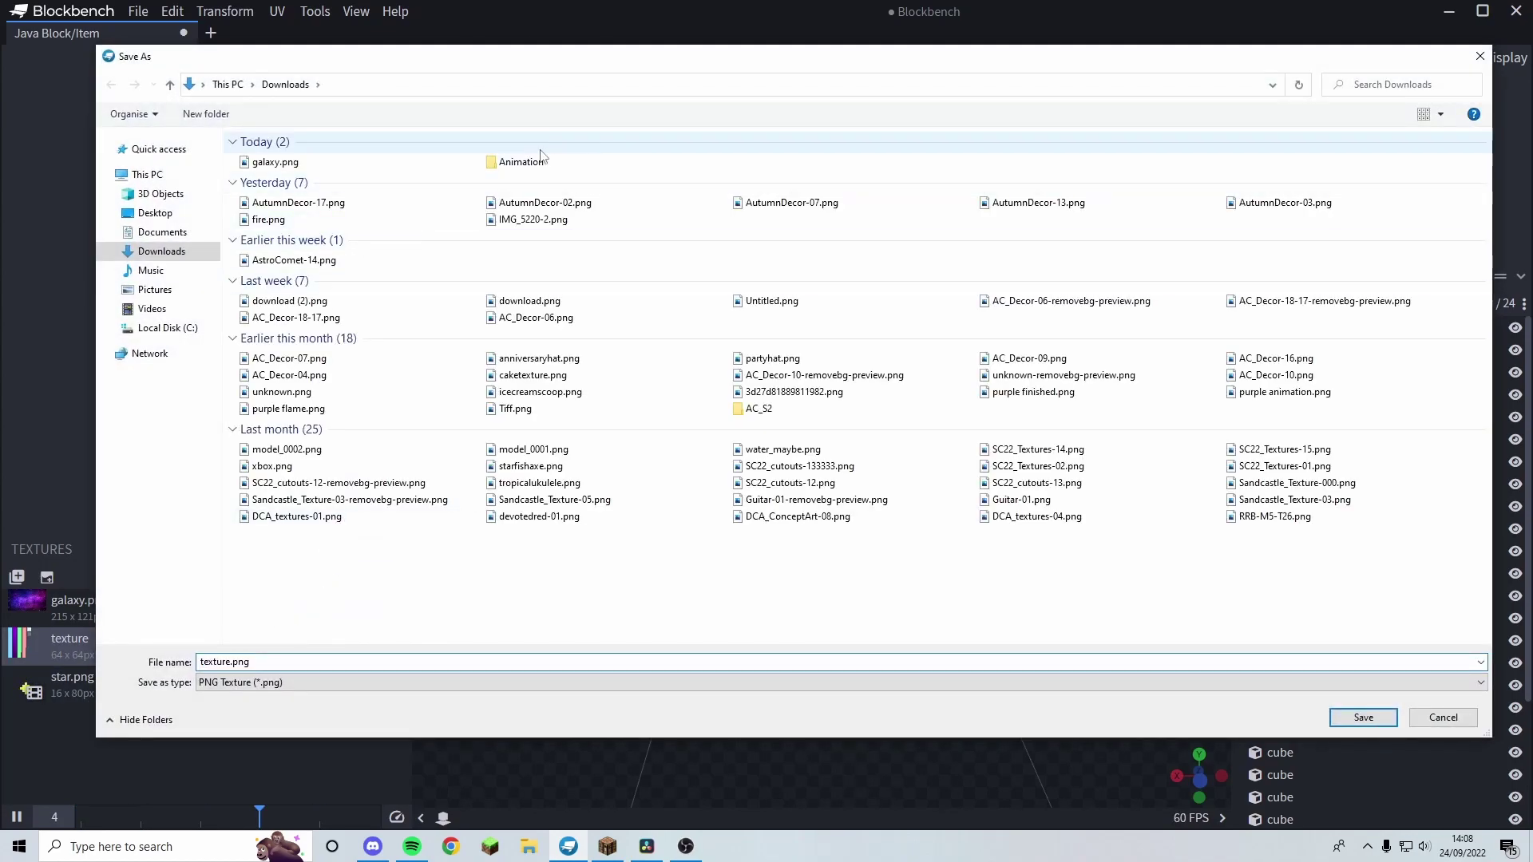
double_click(511, 159)
double_click(417, 162)
double_click(405, 162)
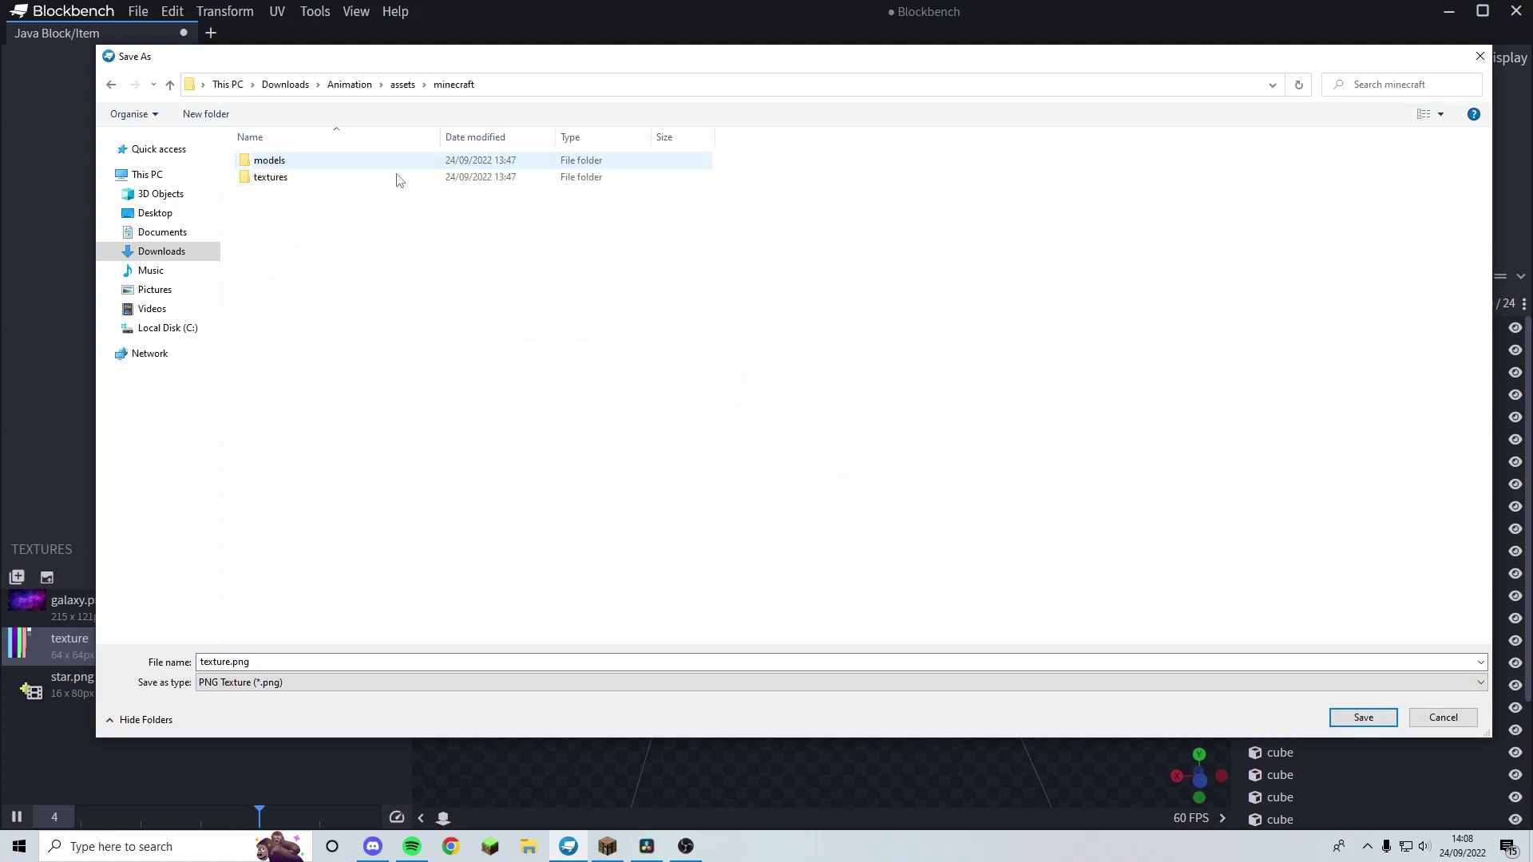
left_click(387, 176)
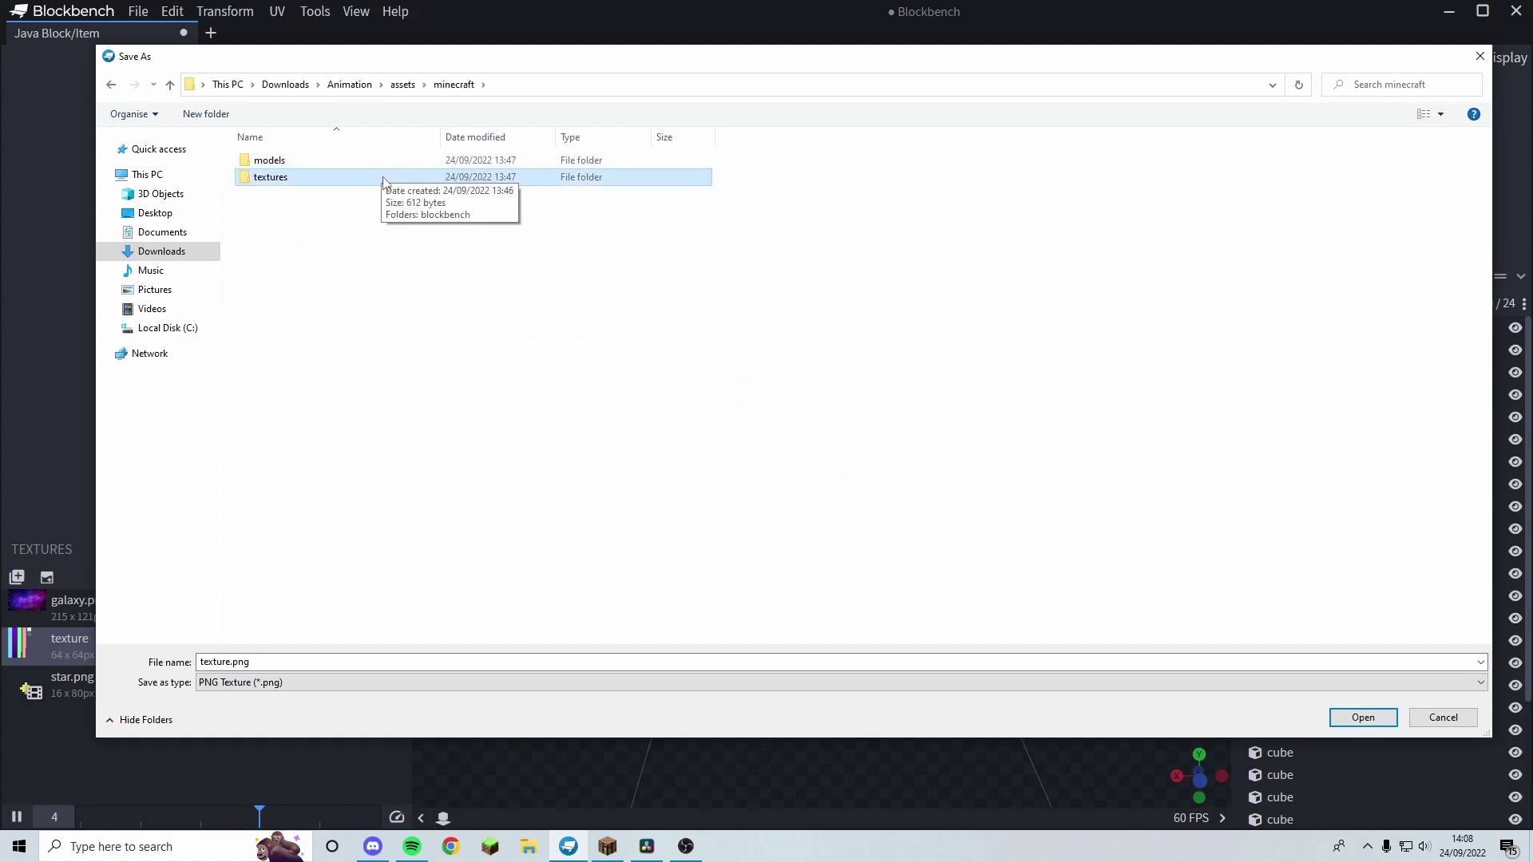
double_click(383, 177)
double_click(369, 164)
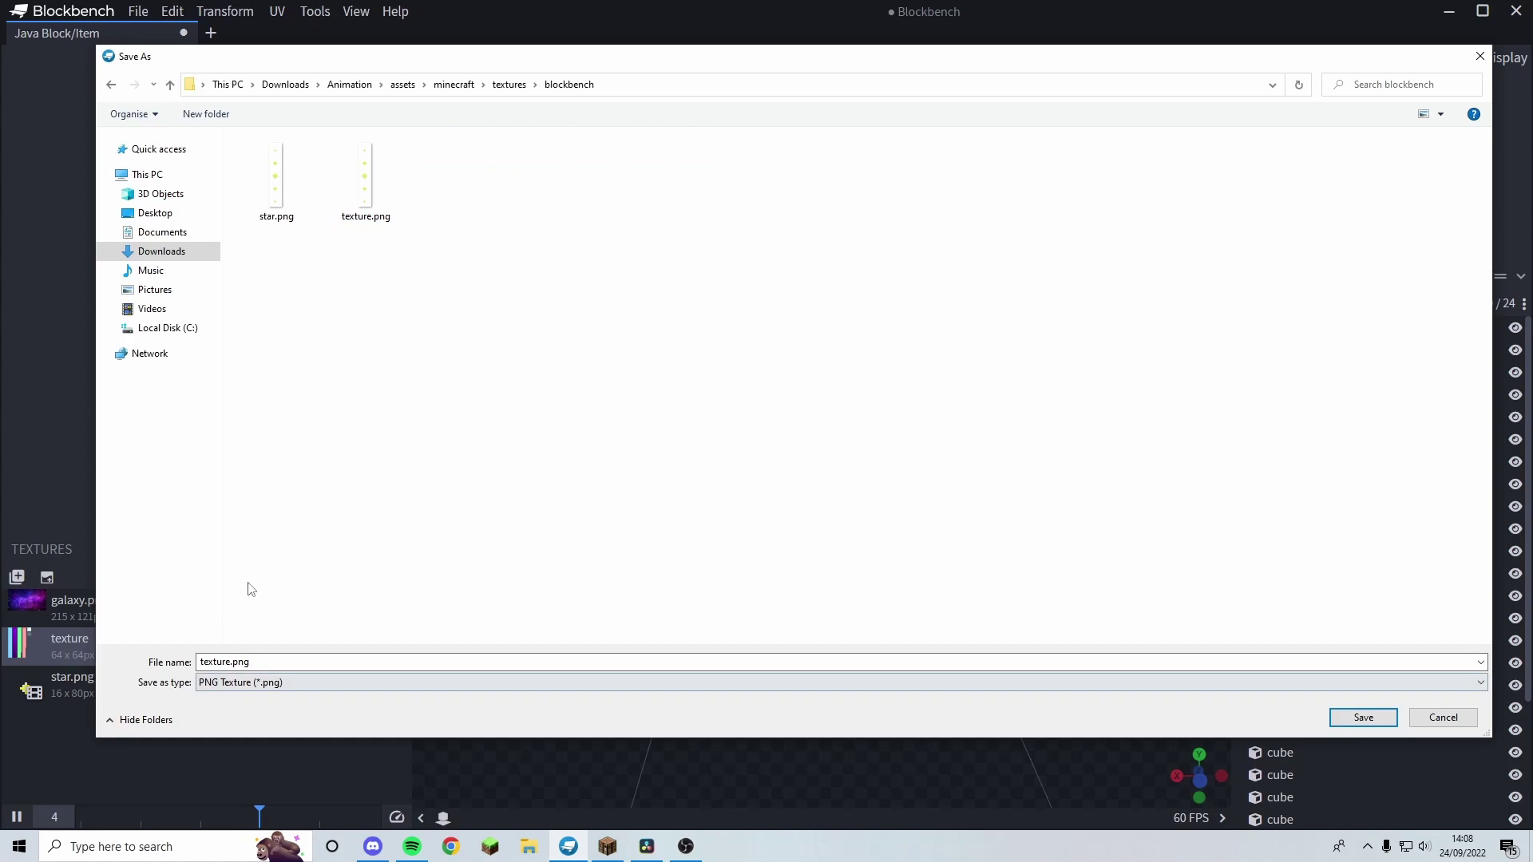
left_click(375, 183)
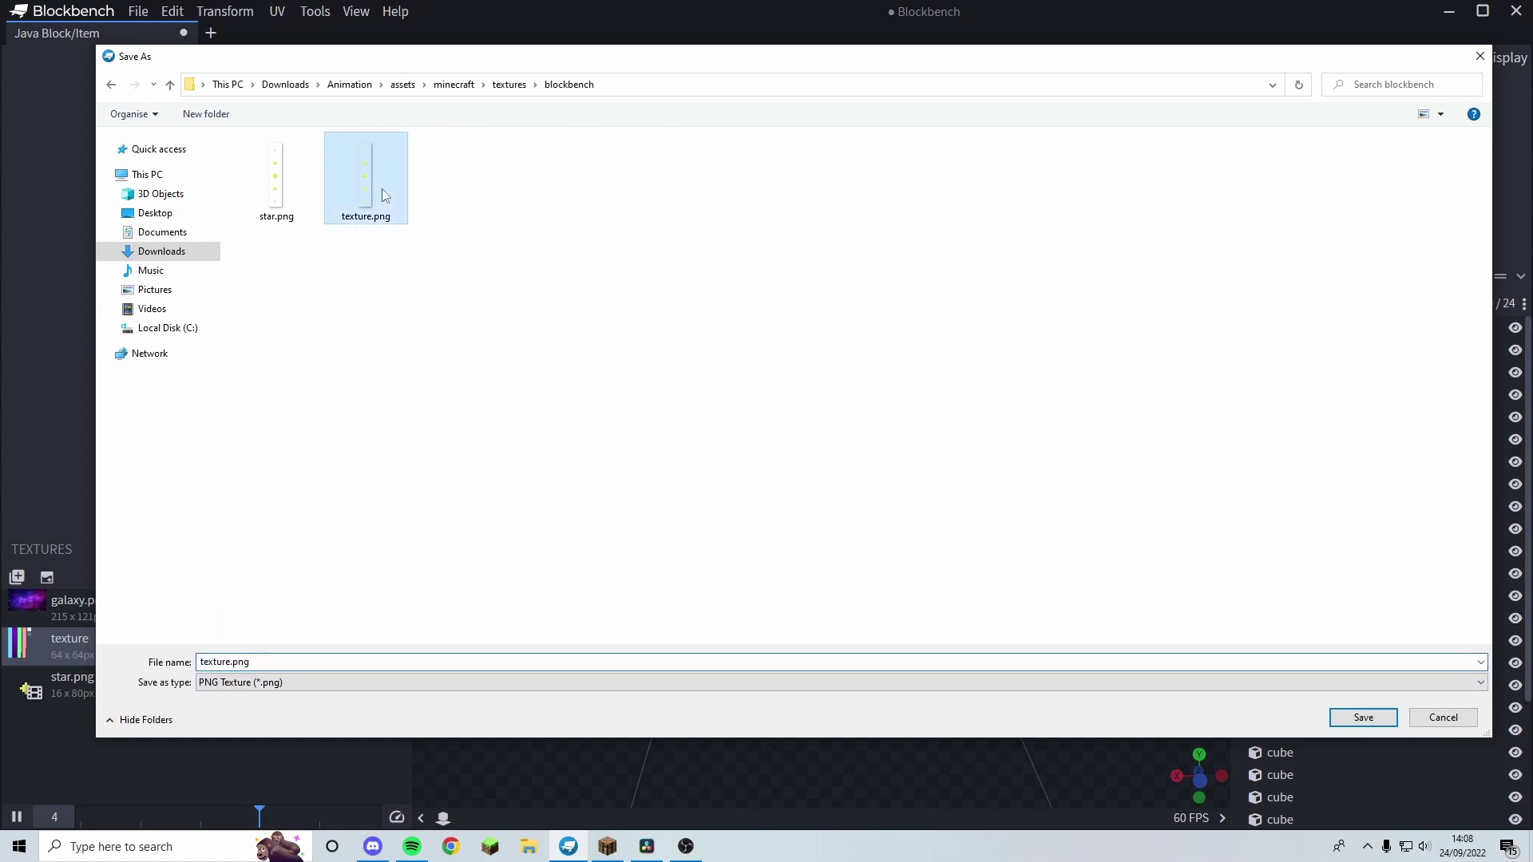
key("Delete")
- Name the handle texture handle.png and save it in the blockbench textures folder
left_click(221, 663)
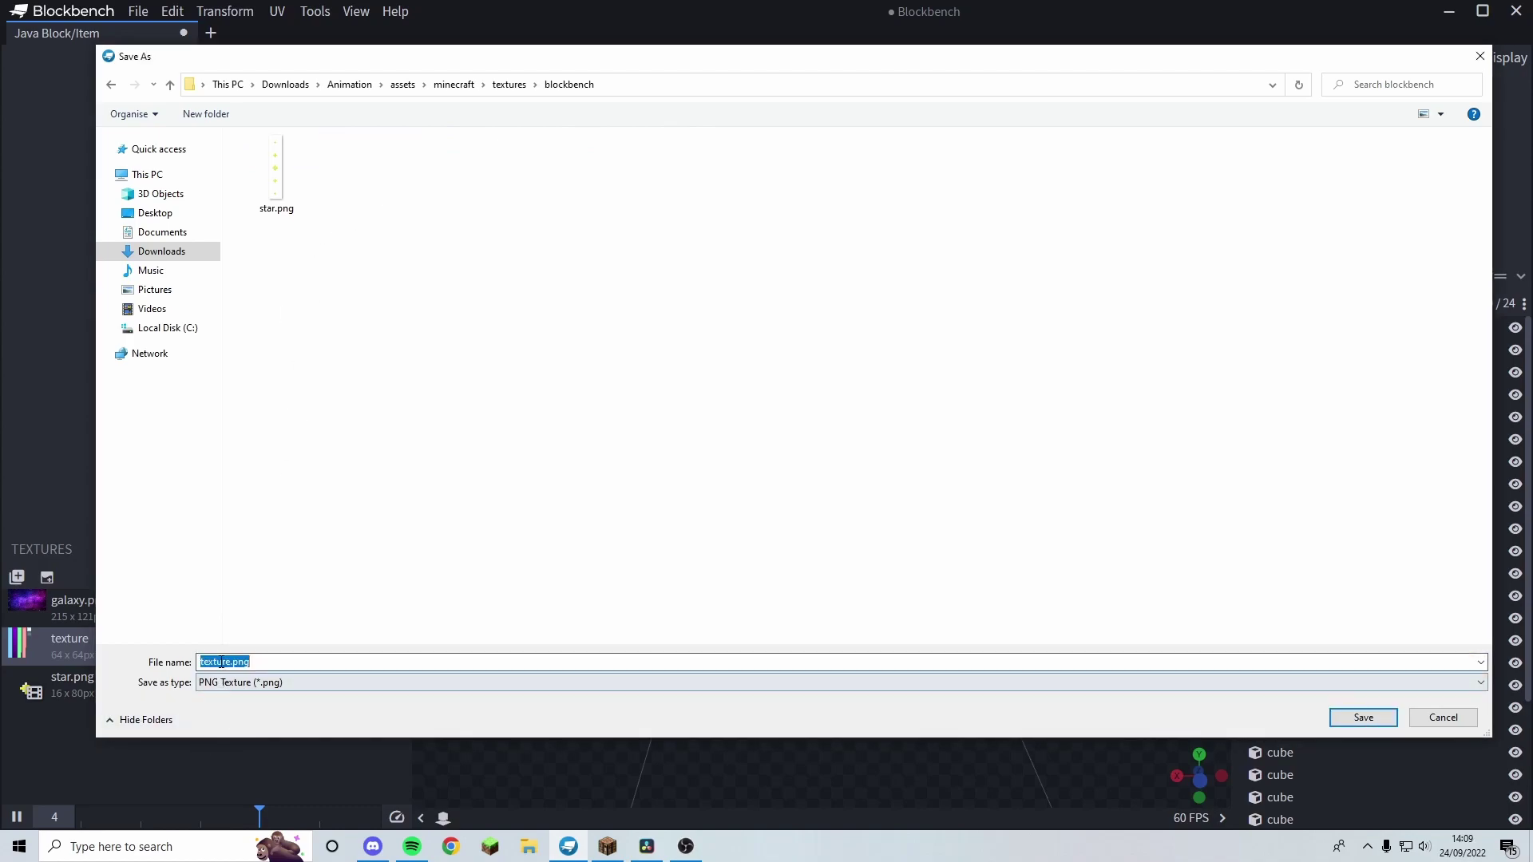
type("hand")
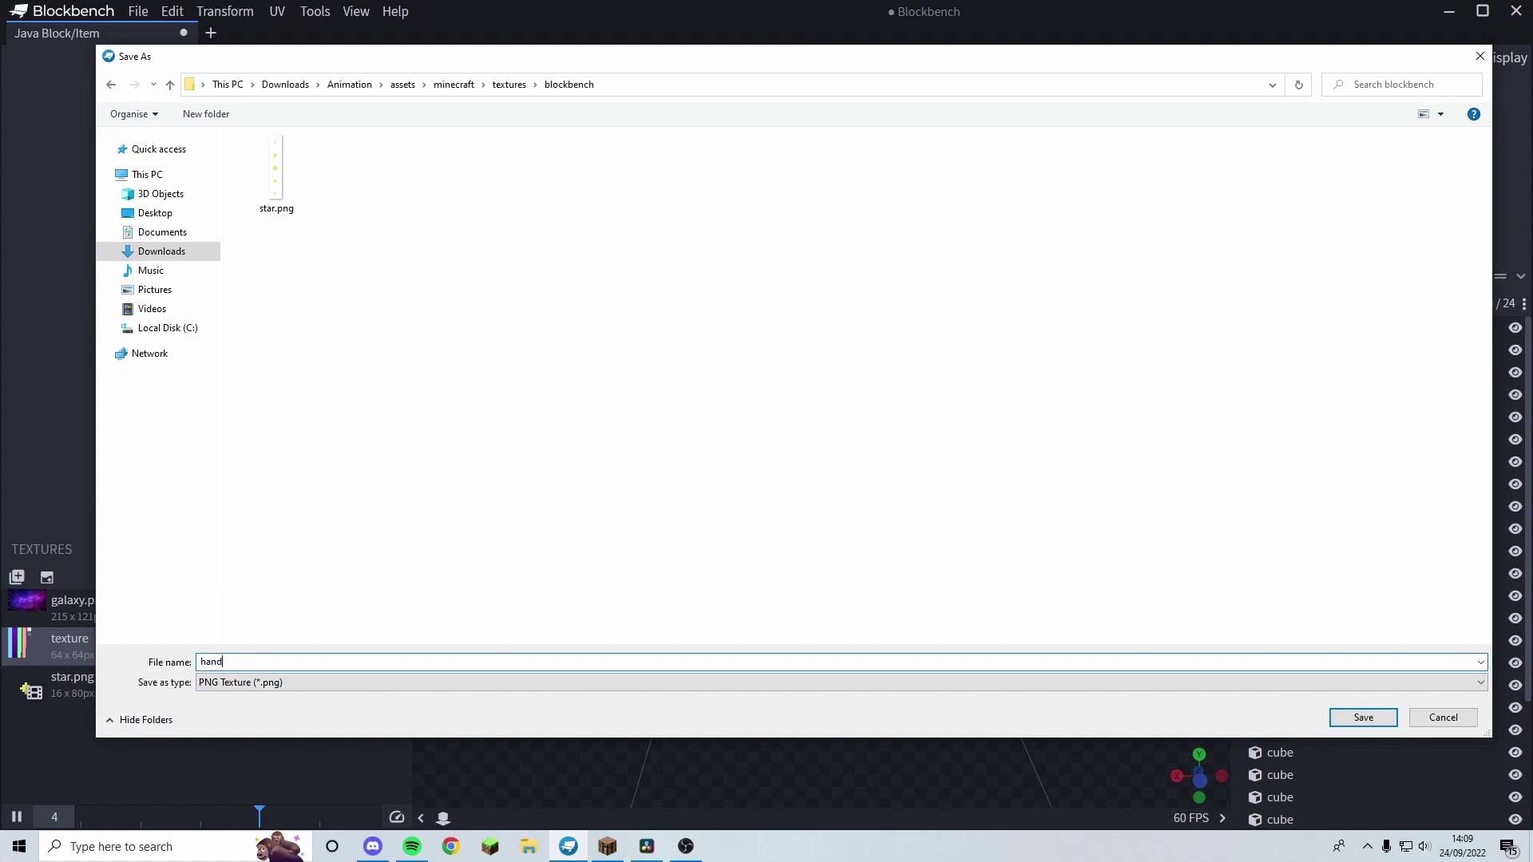
type("le.png")
key("Return")
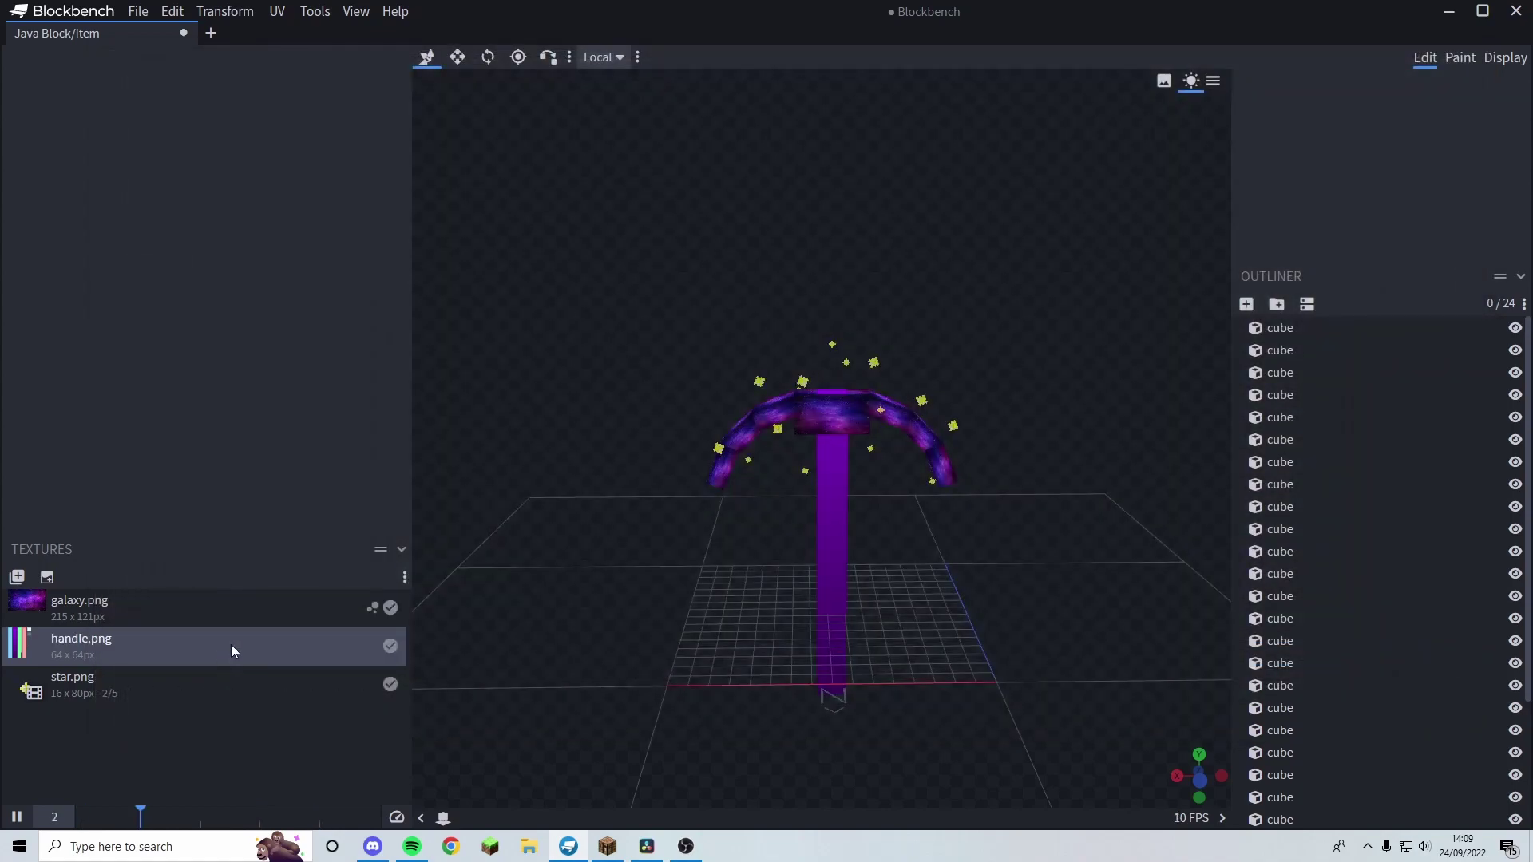
- Save the galaxy texture as galaxy.png in Downloads/Animation/assets/minecraft/textures/blockbench
right_click(281, 594)
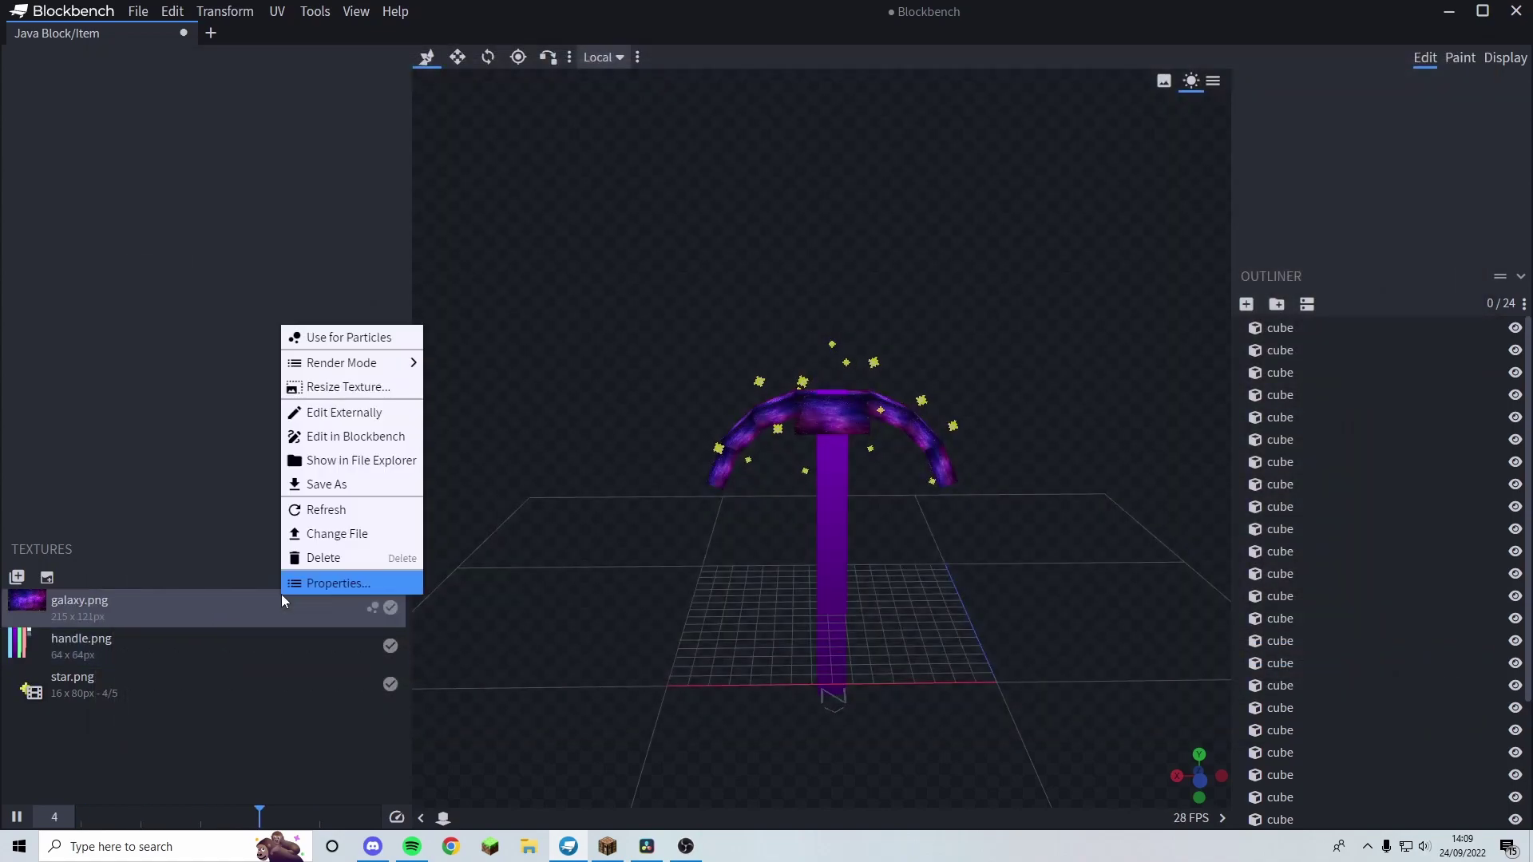
left_click(351, 485)
double_click(527, 162)
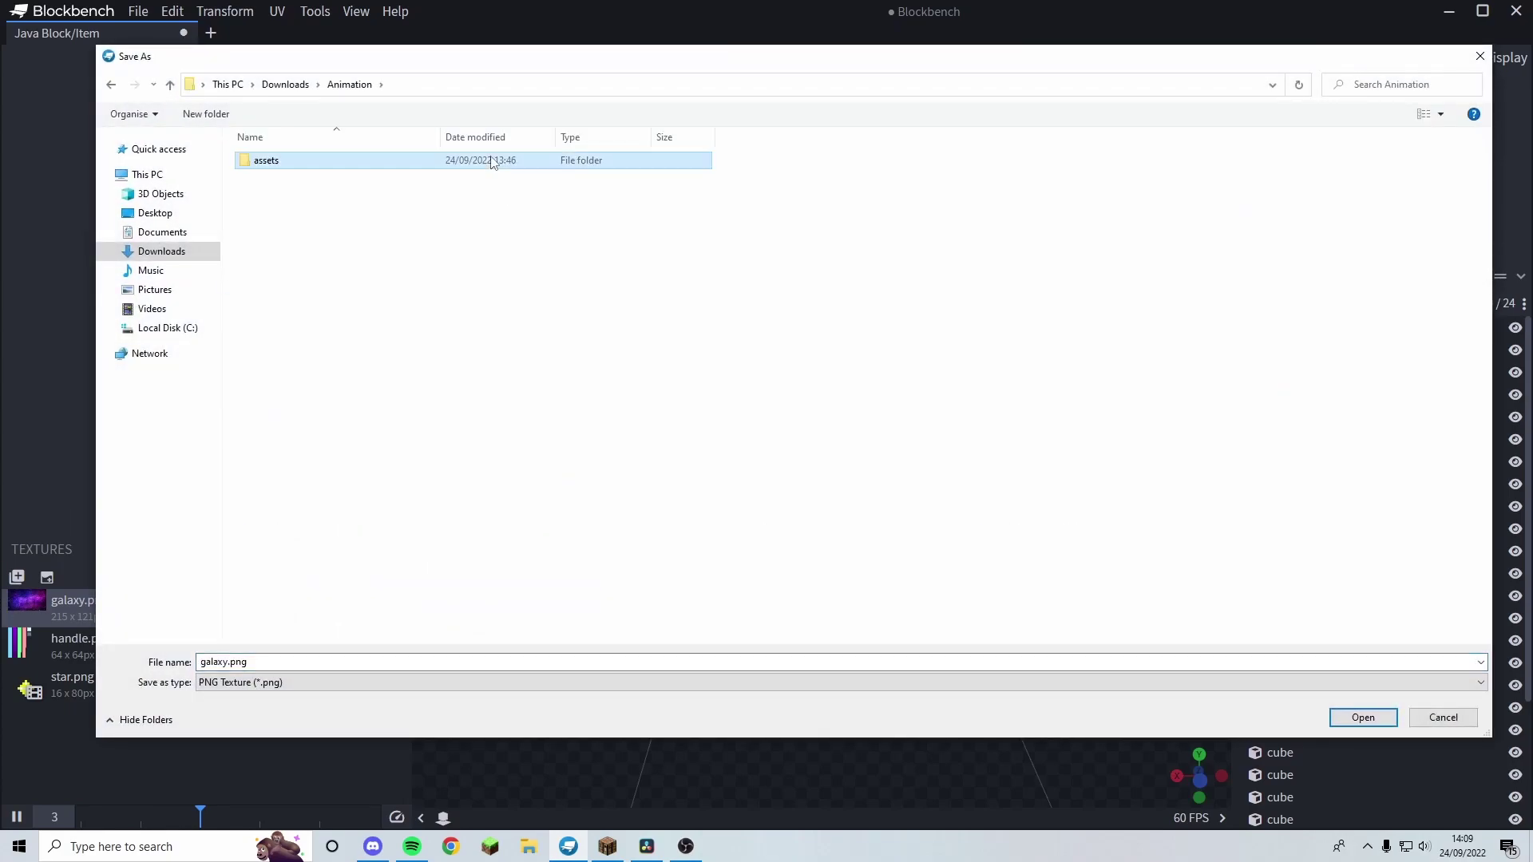
double_click(492, 157)
double_click(464, 163)
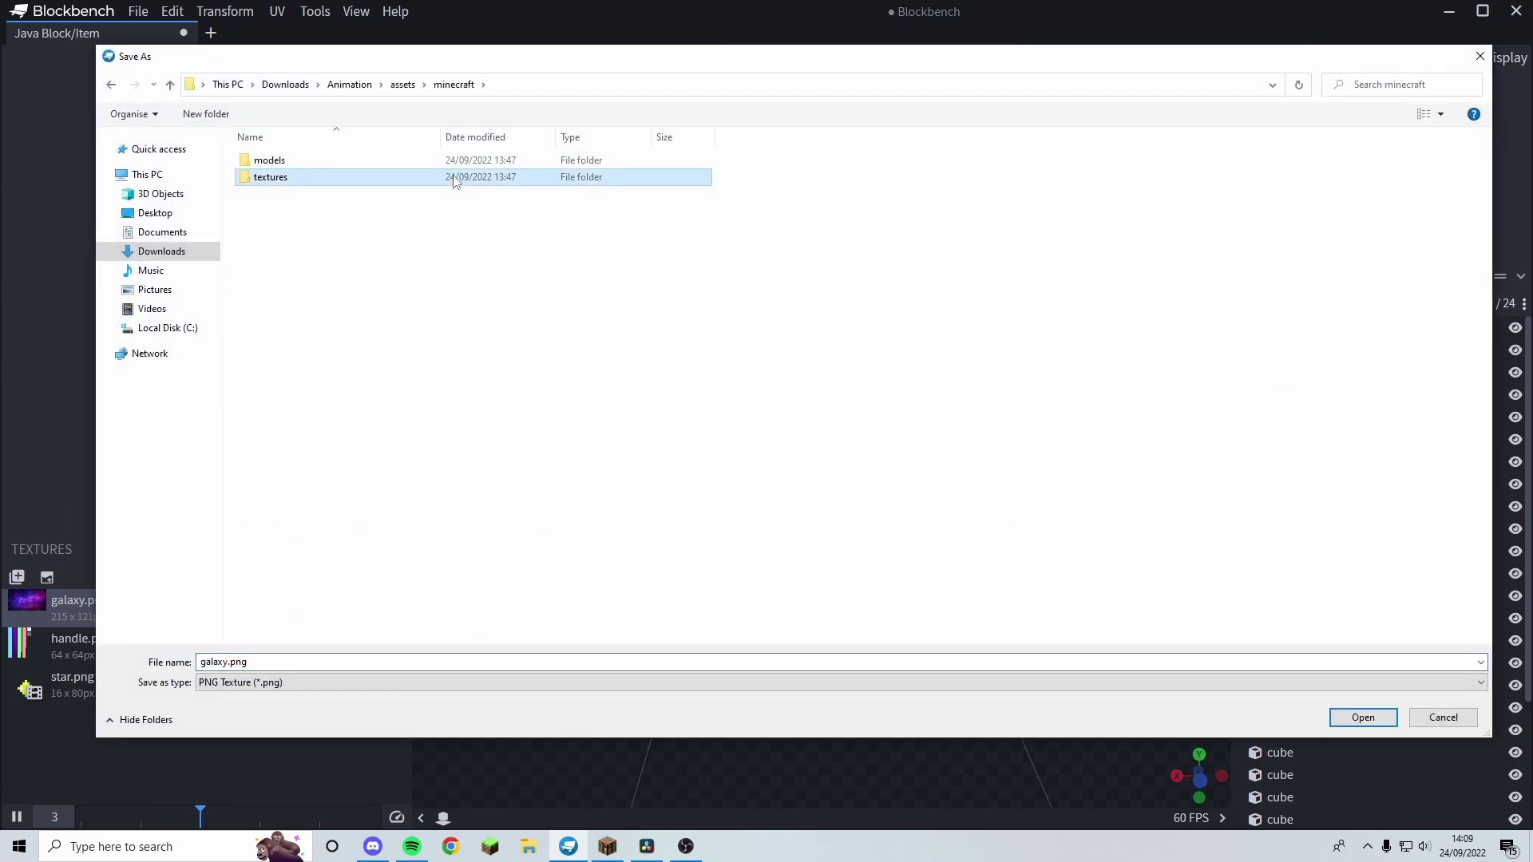
double_click(459, 177)
double_click(462, 160)
left_click(1363, 717)
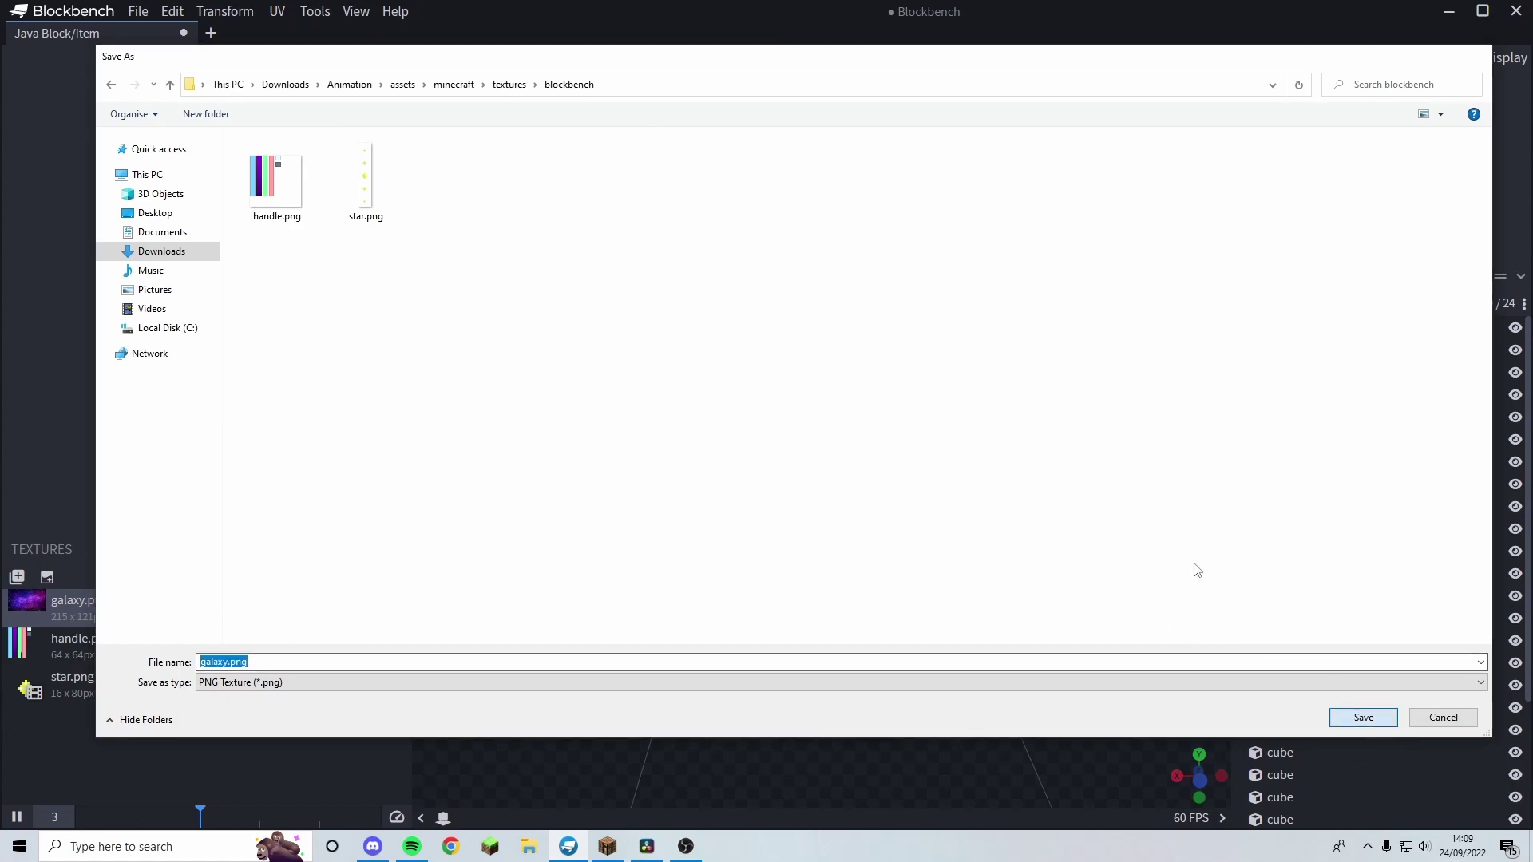
- Export the pickaxe as a Block/Item model named spacepickaxe into Animation/assets/minecraft/models/custom
left_click(136, 10)
mouse_move(272, 302)
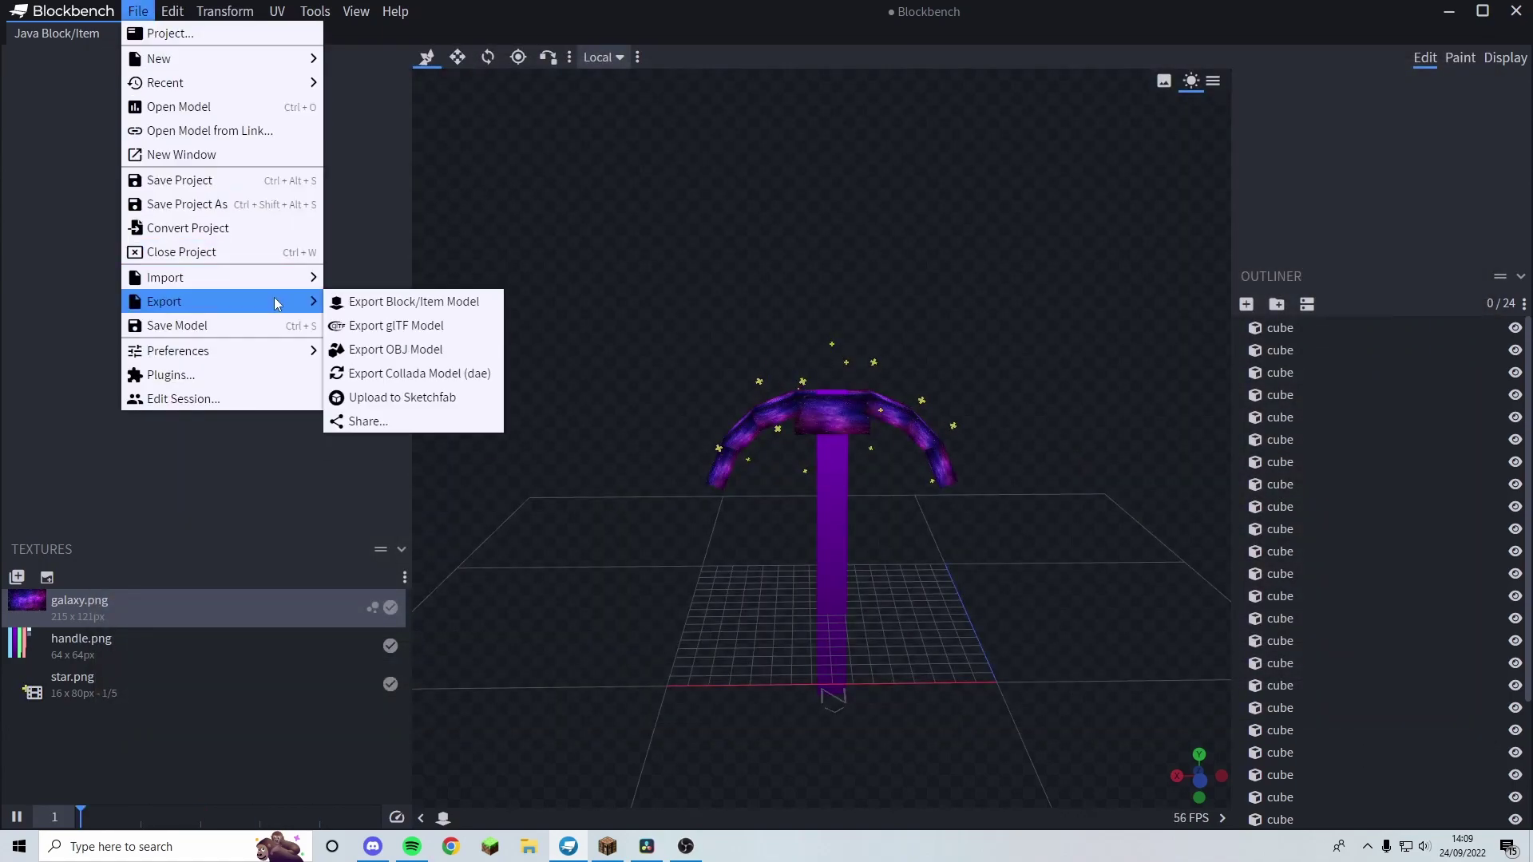
left_click(375, 302)
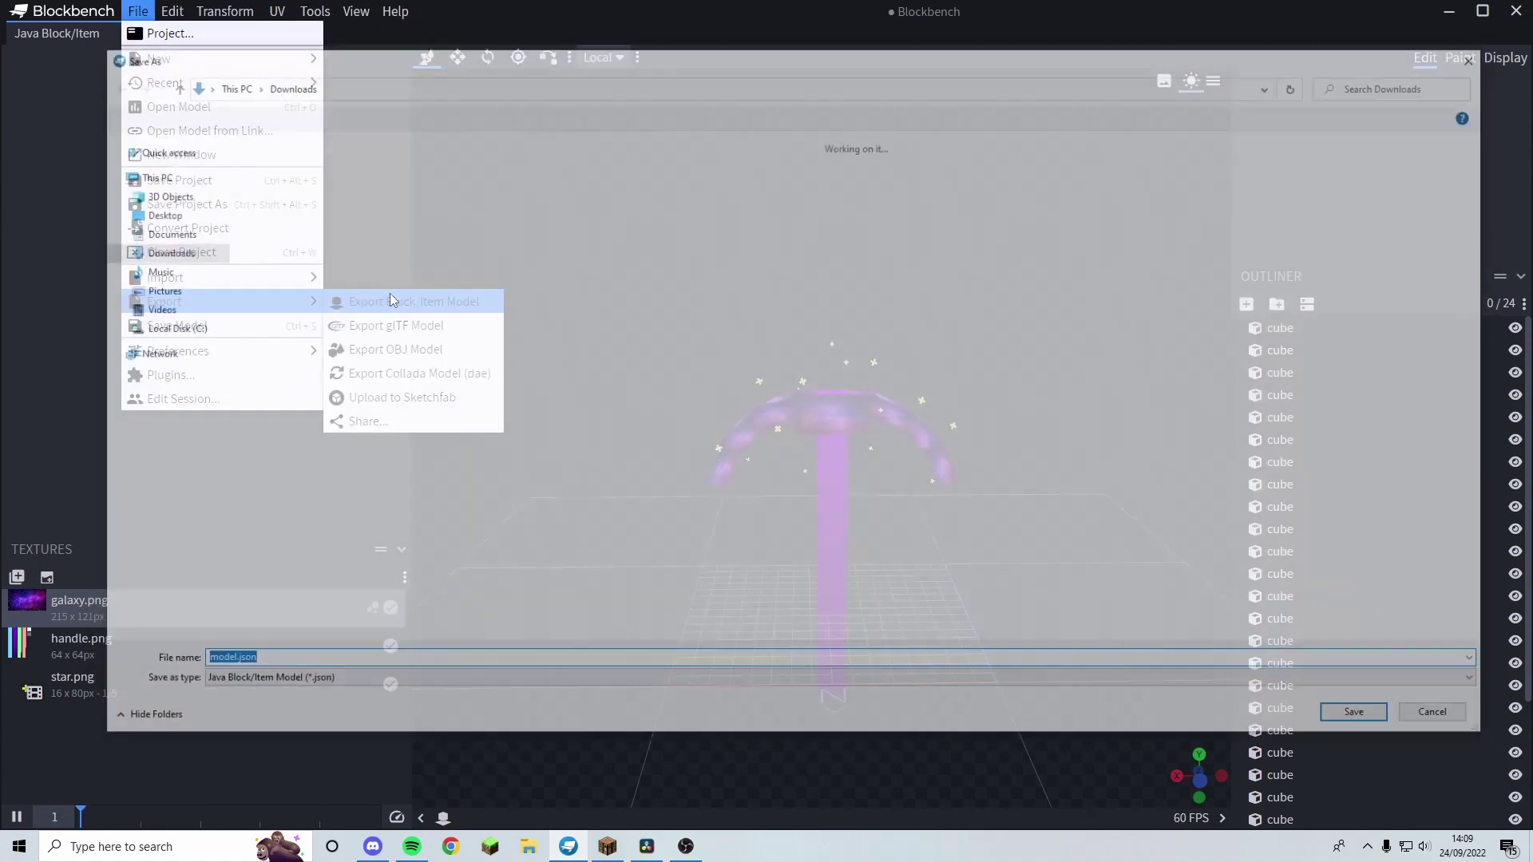
double_click(248, 163)
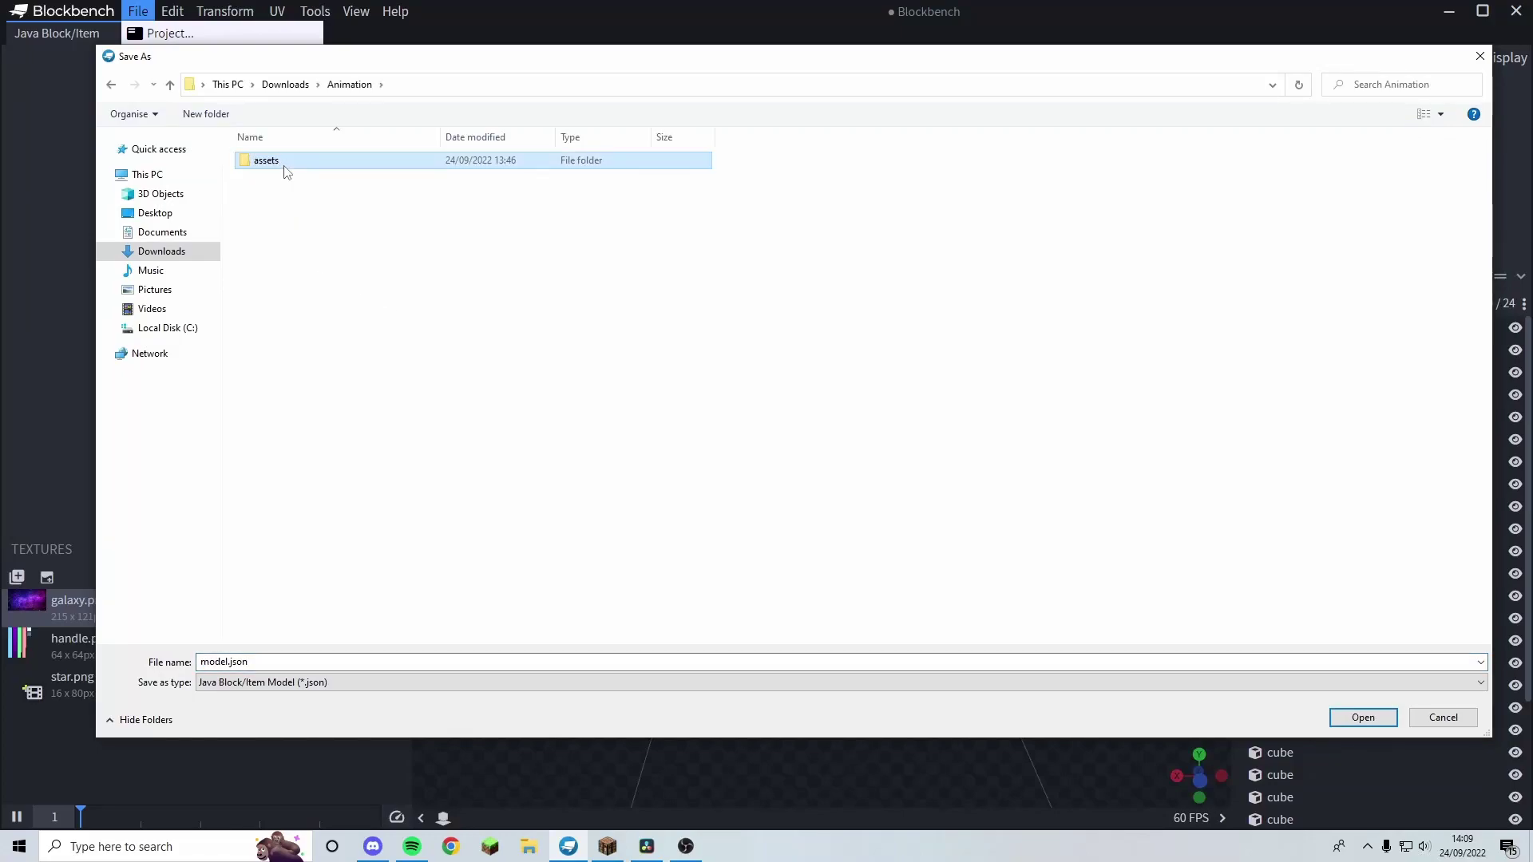
double_click(283, 165)
double_click(288, 165)
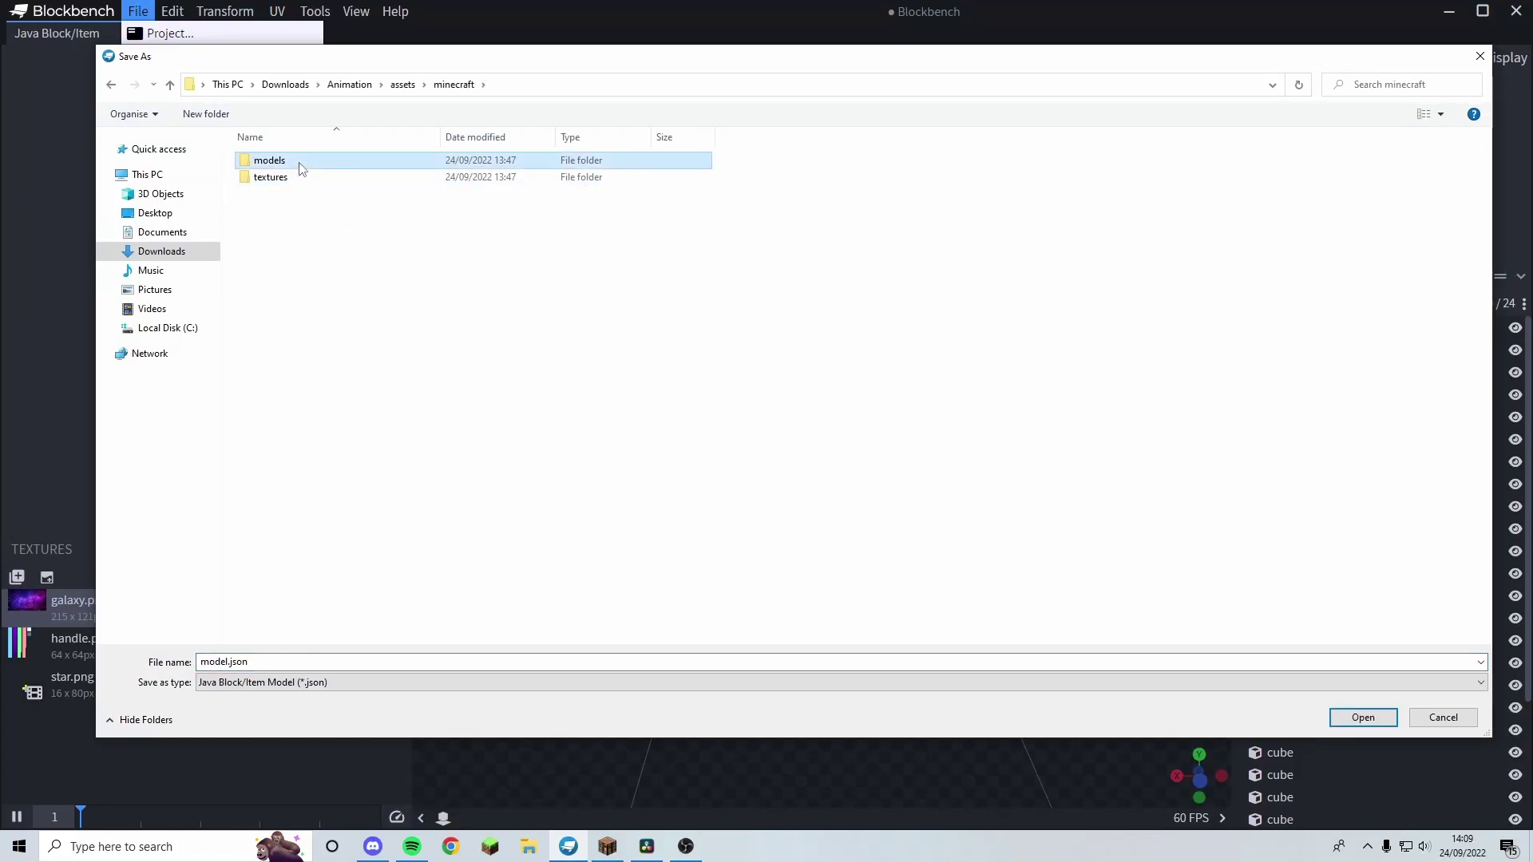
double_click(298, 165)
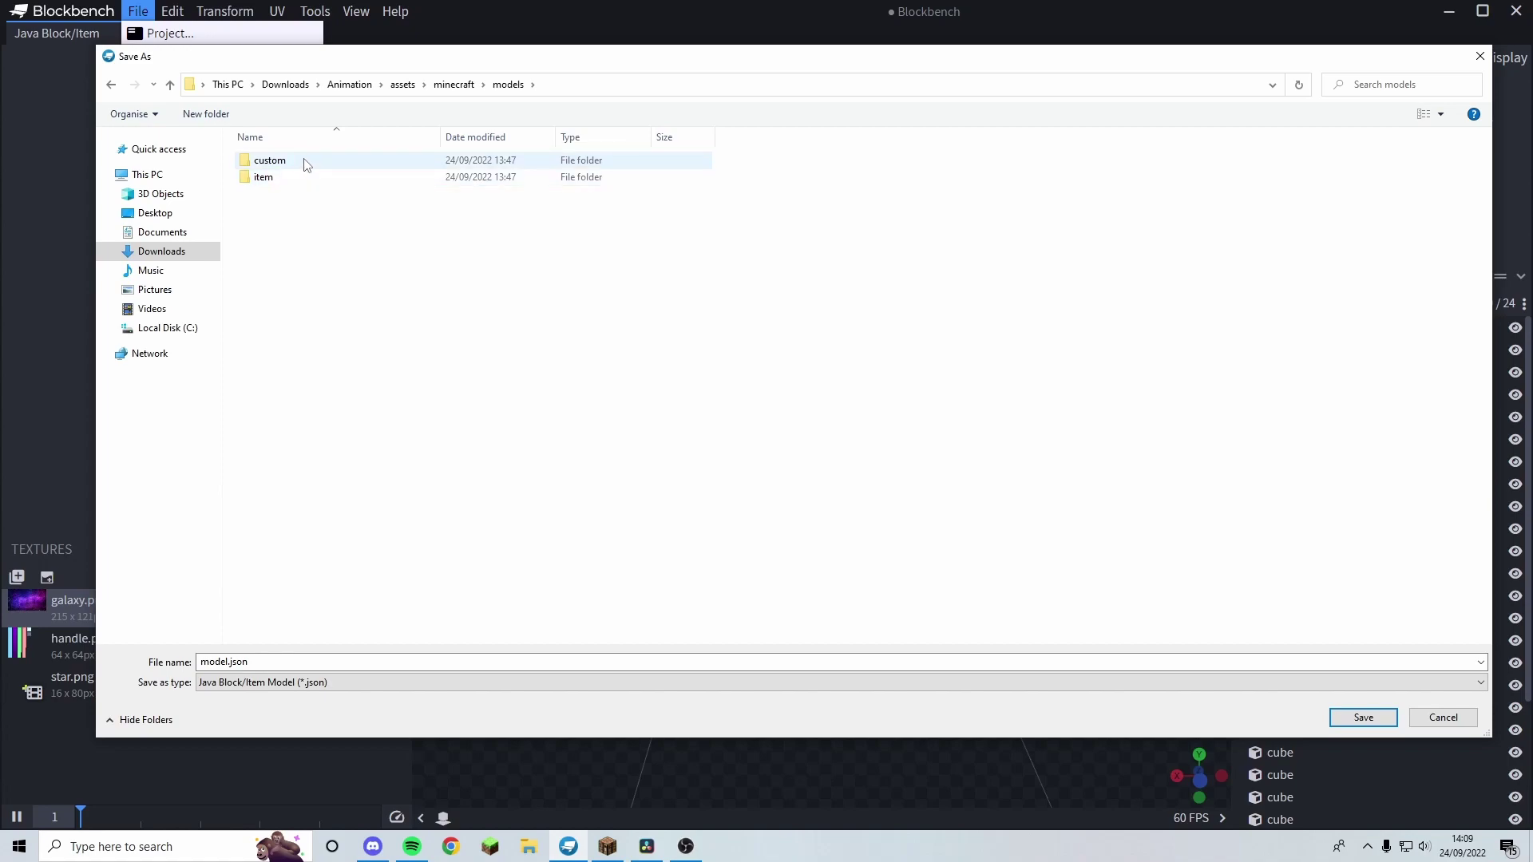
double_click(302, 163)
double_click(254, 660)
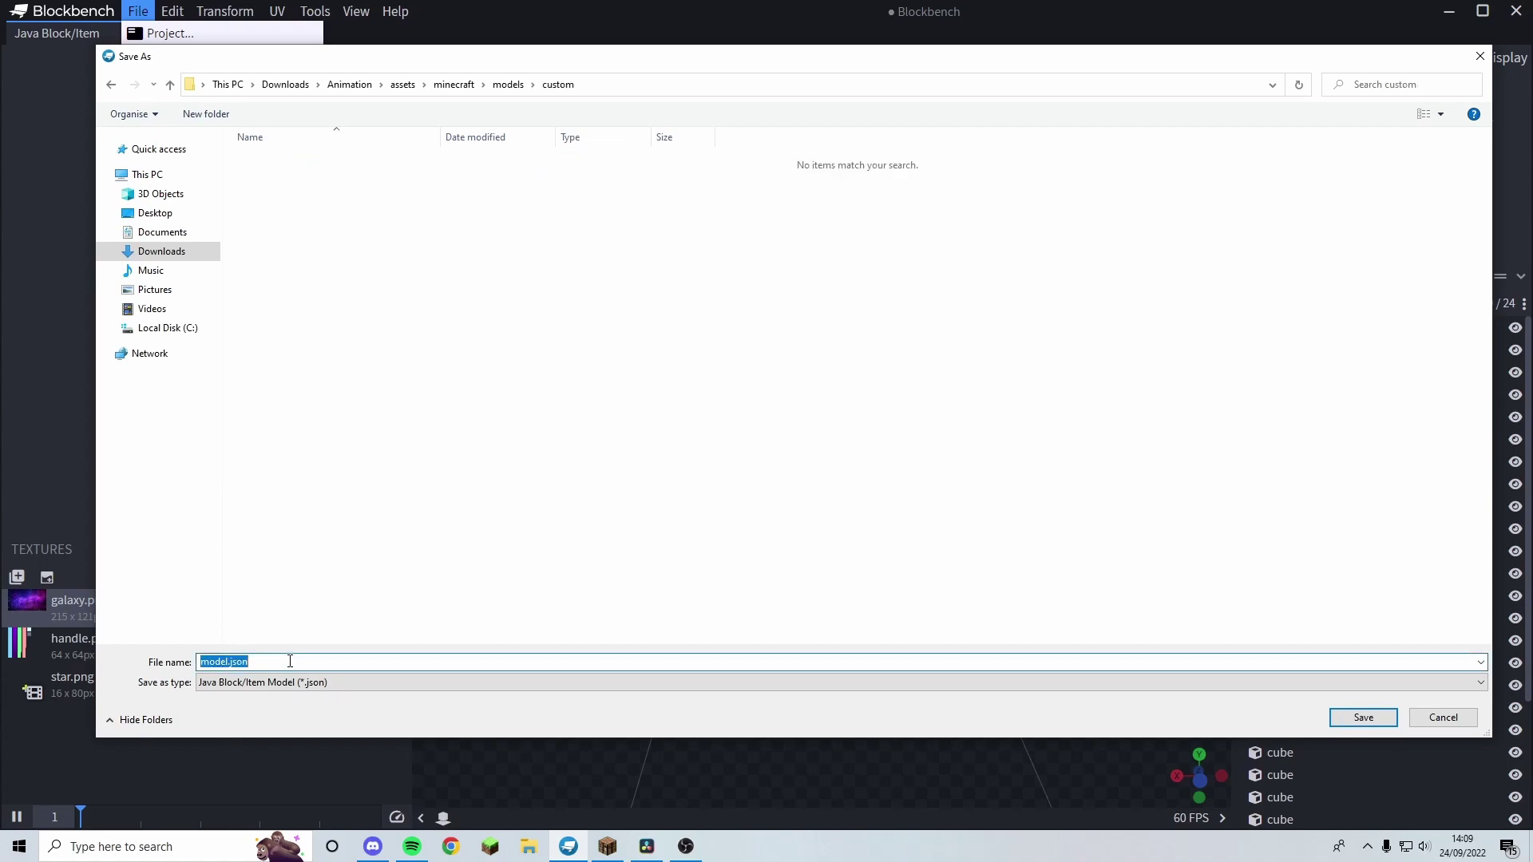
type("spacepickaxe")
key("Return")
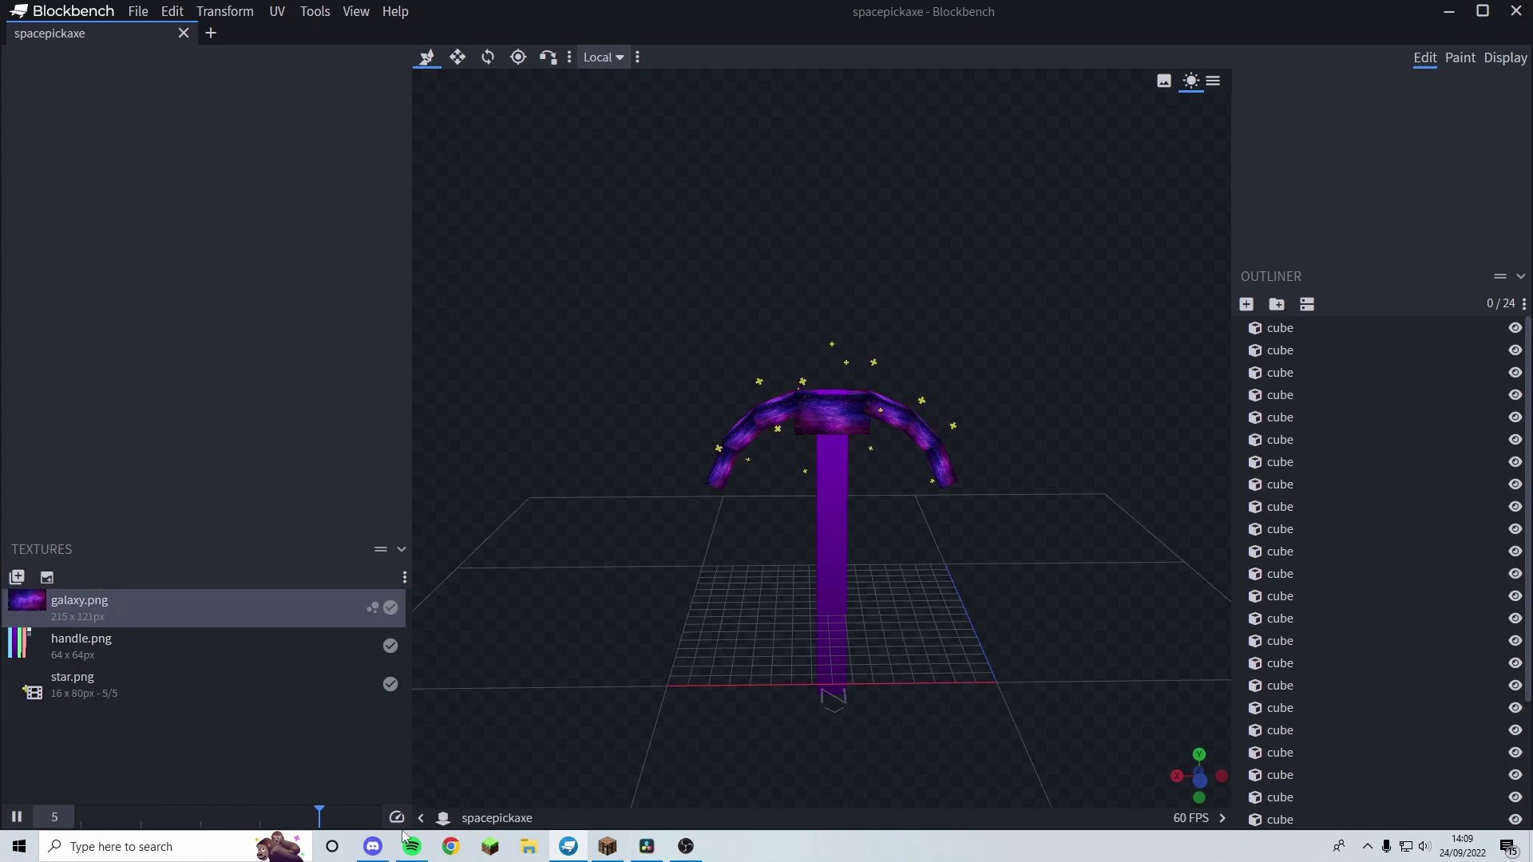
- Switch to File Explorer and open netherite_pickaxe.json from the pack's models/item folder in Notepad++
left_click(528, 846)
left_click(371, 137)
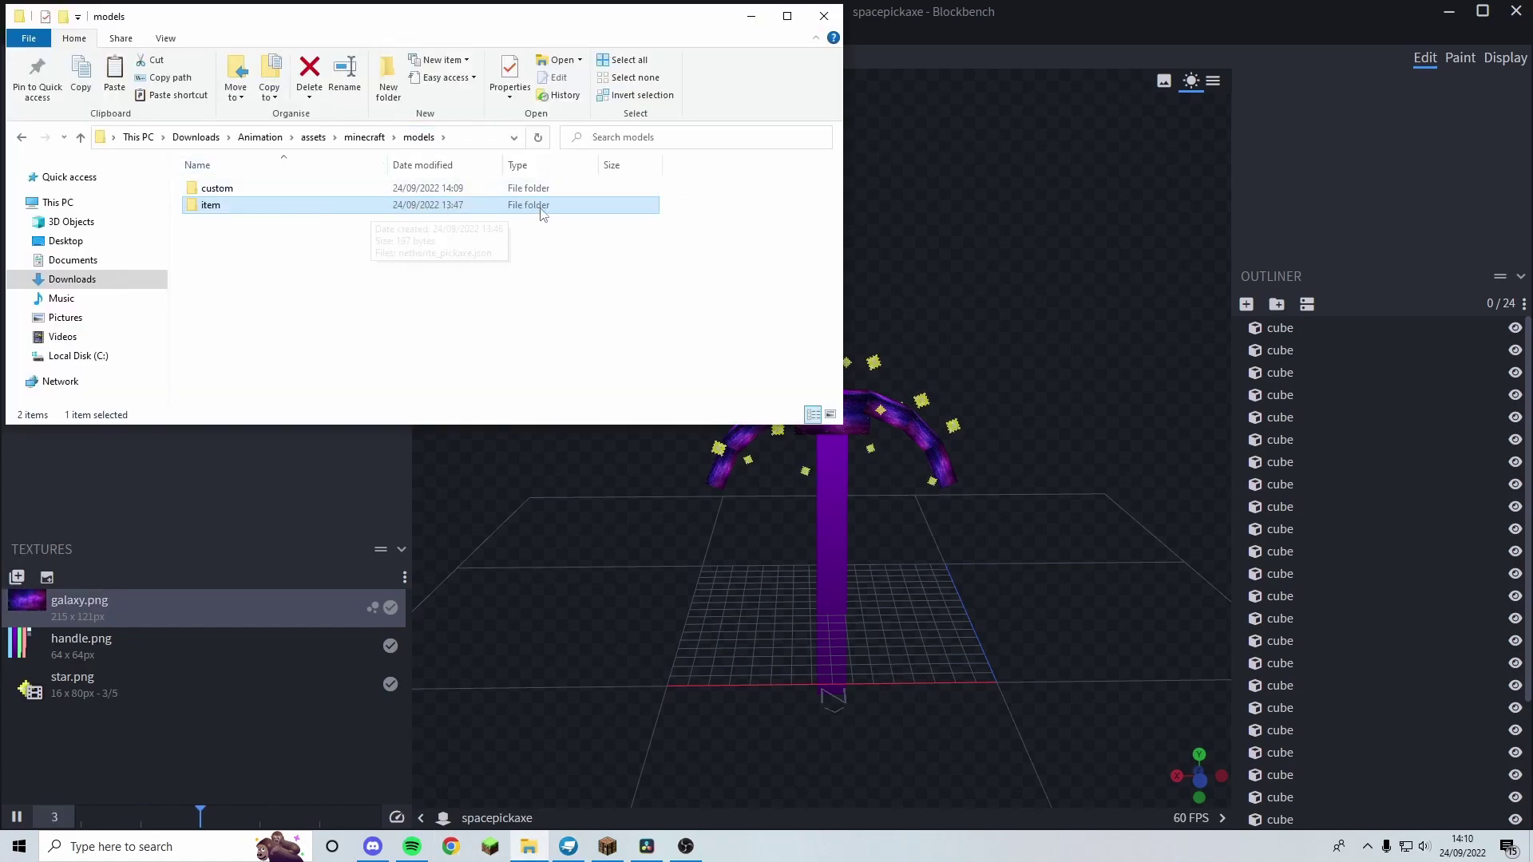
double_click(491, 210)
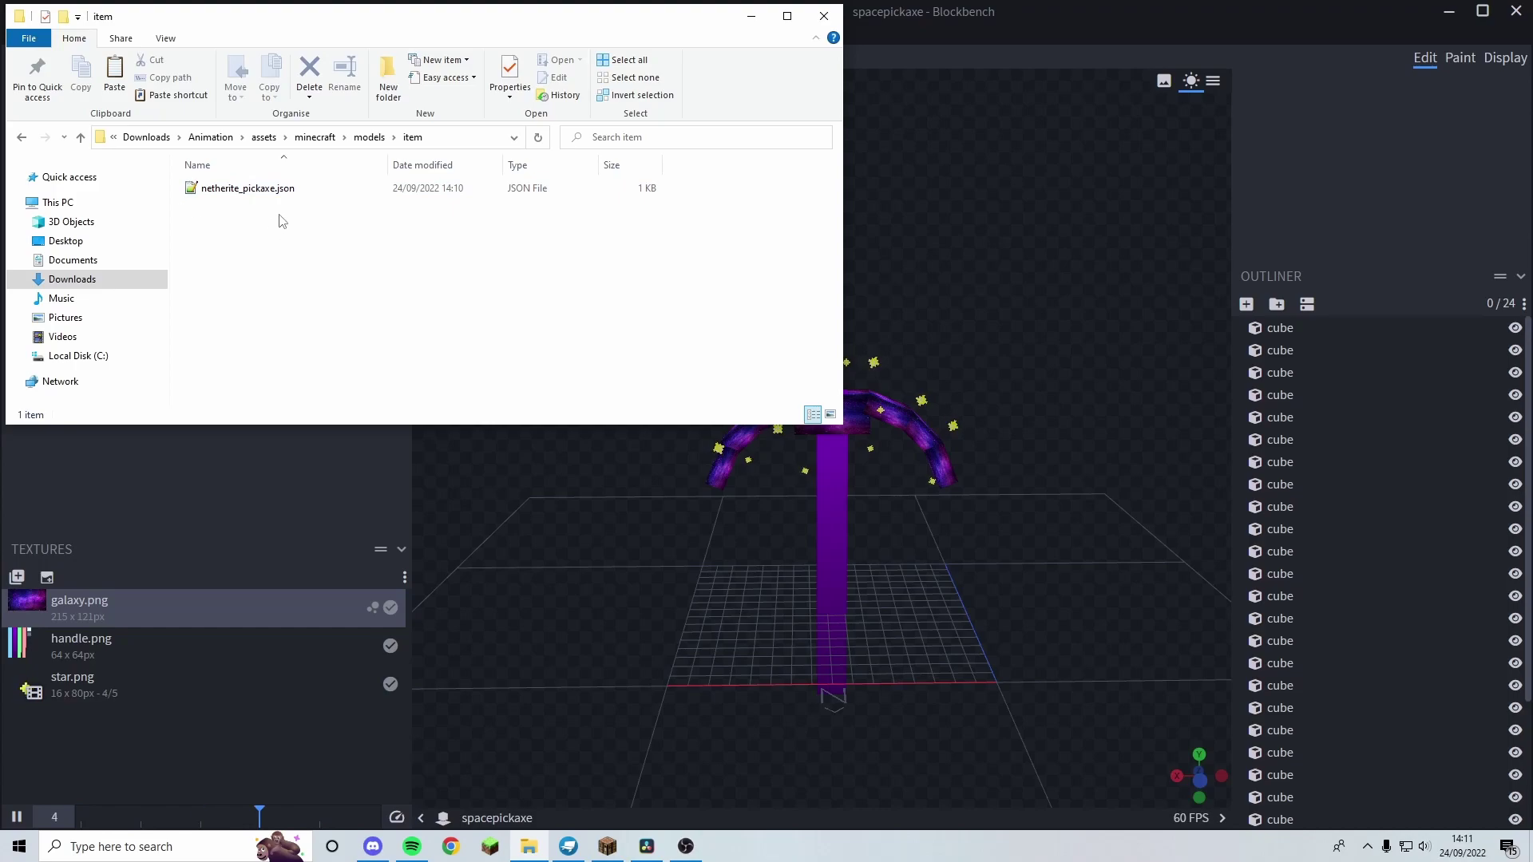
right_click(294, 256)
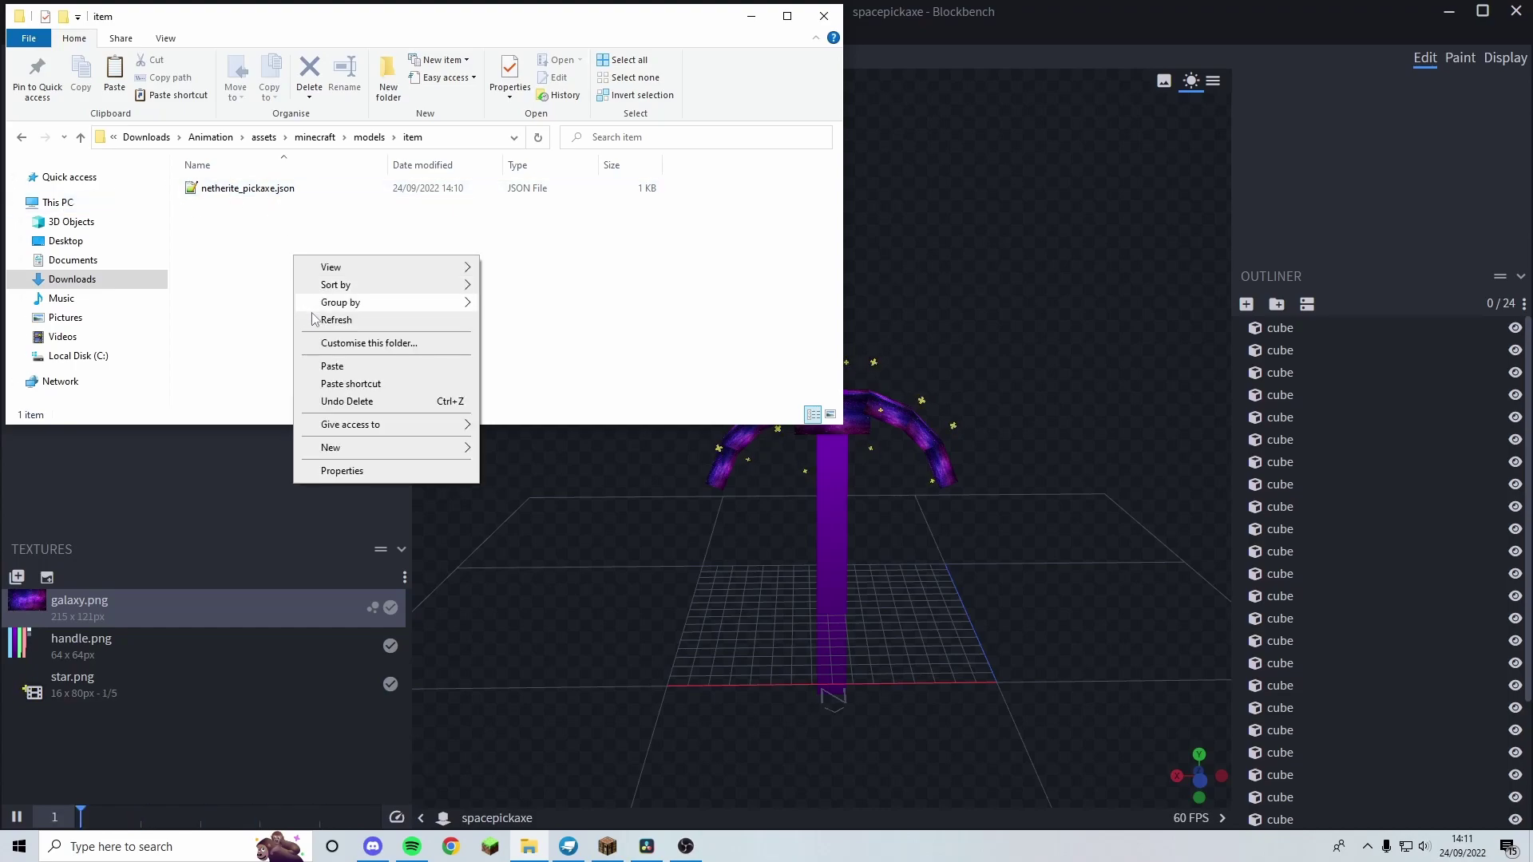
left_click(267, 215)
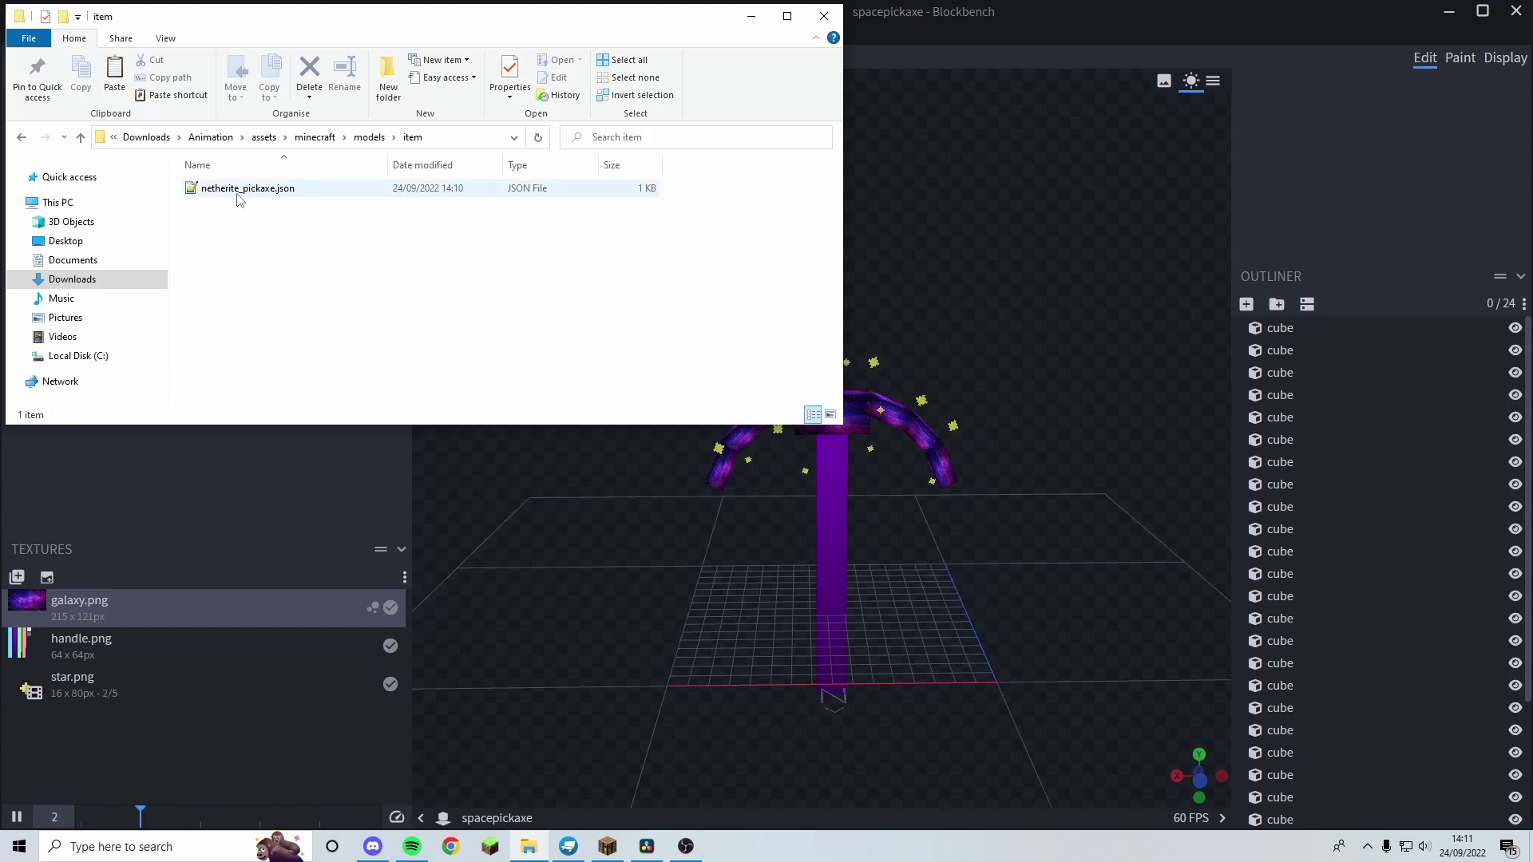
double_click(241, 190)
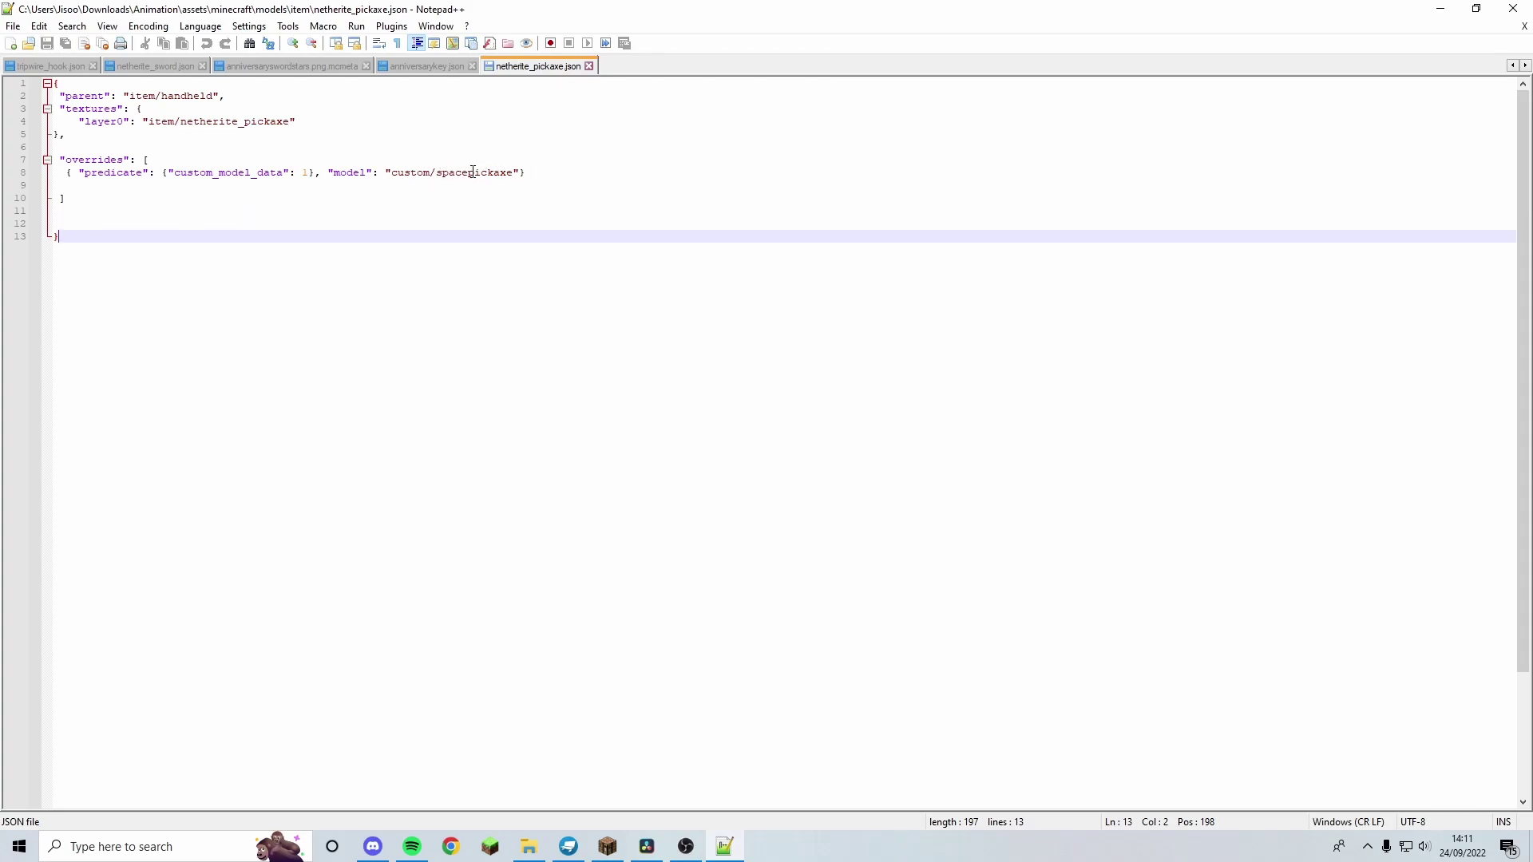
- Add a comma after the custom/spacepickaxe override and paste a copy of that override on a new line below
left_click_drag(531, 173, 66, 173)
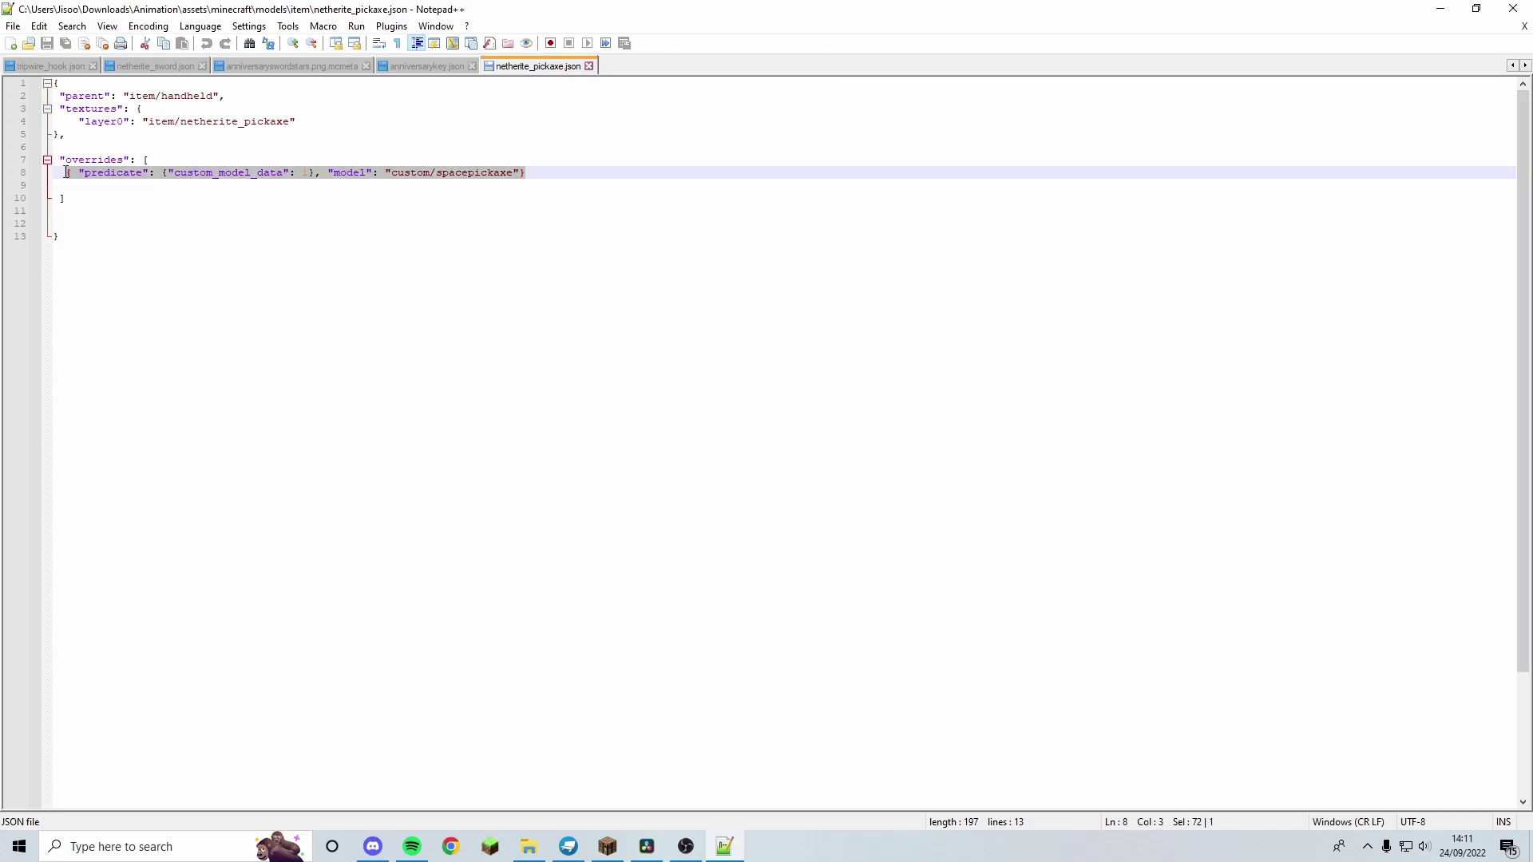
left_click(547, 160)
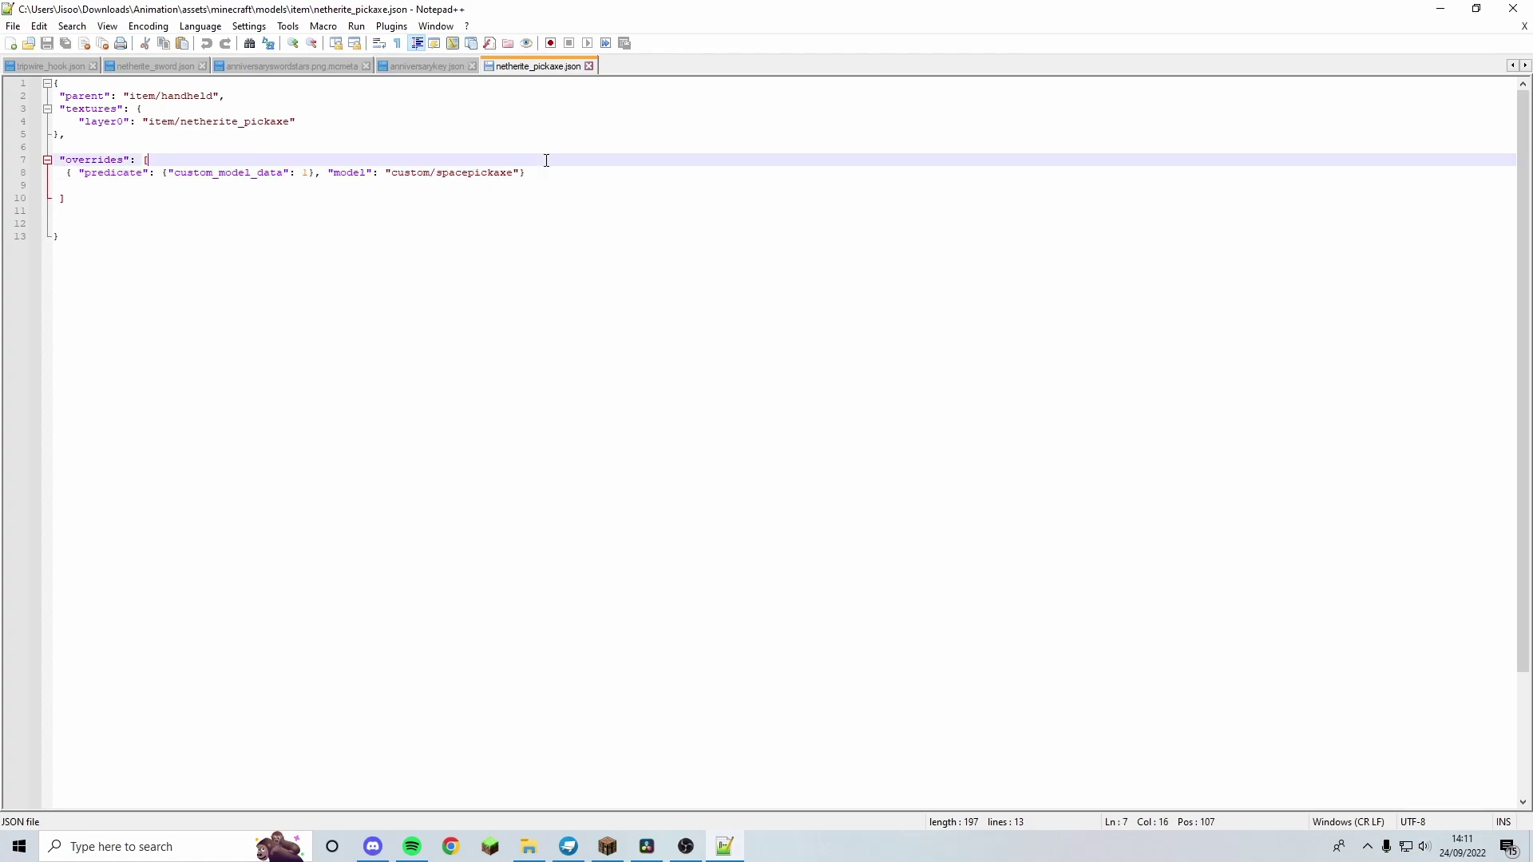
left_click_drag(548, 166, 543, 173)
key("ctrl+c")
type(",")
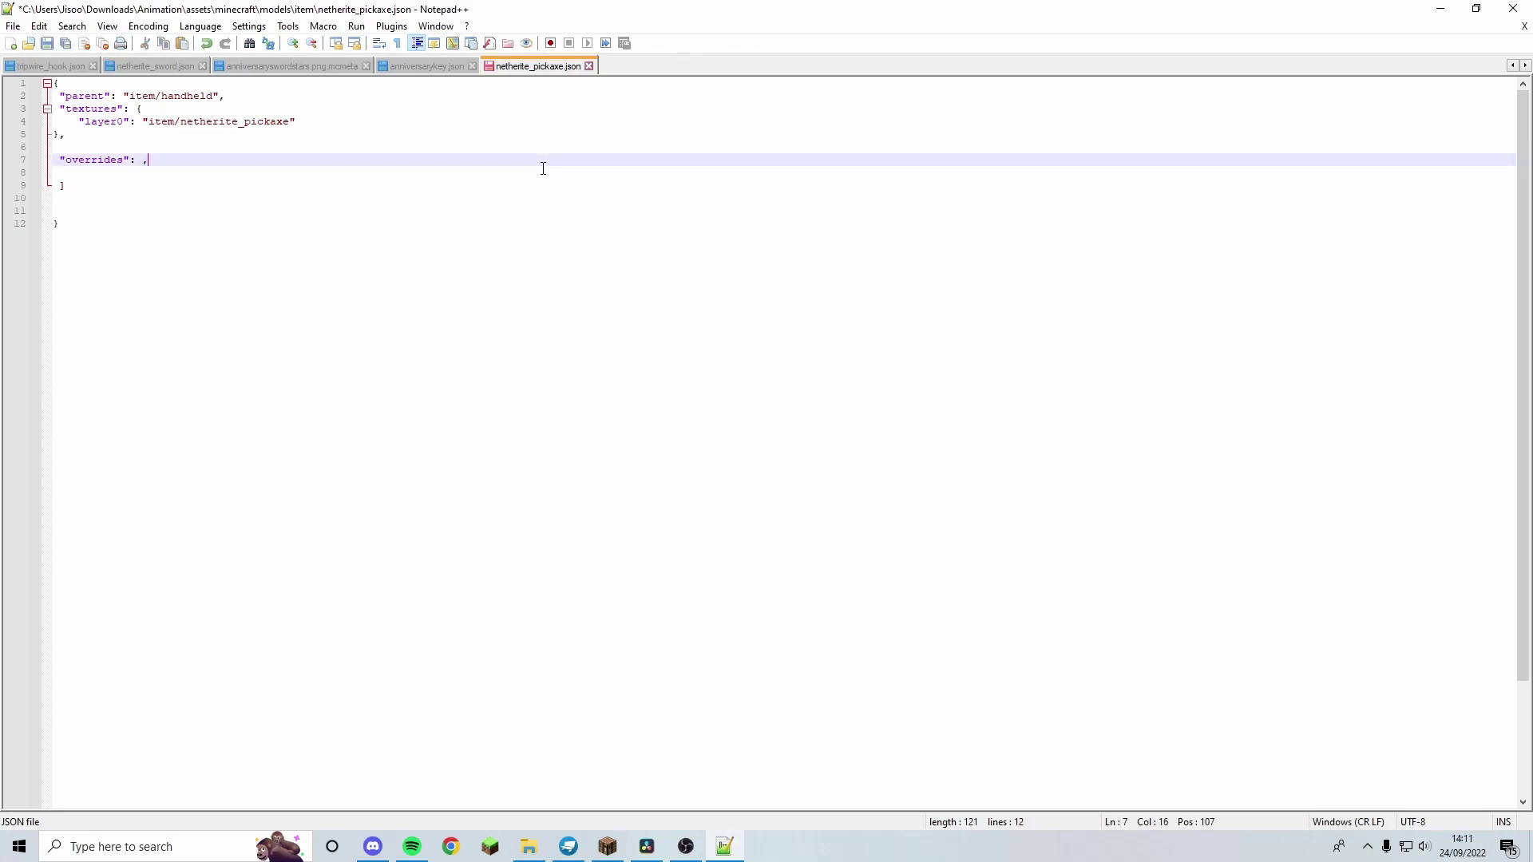
key("ctrl+z")
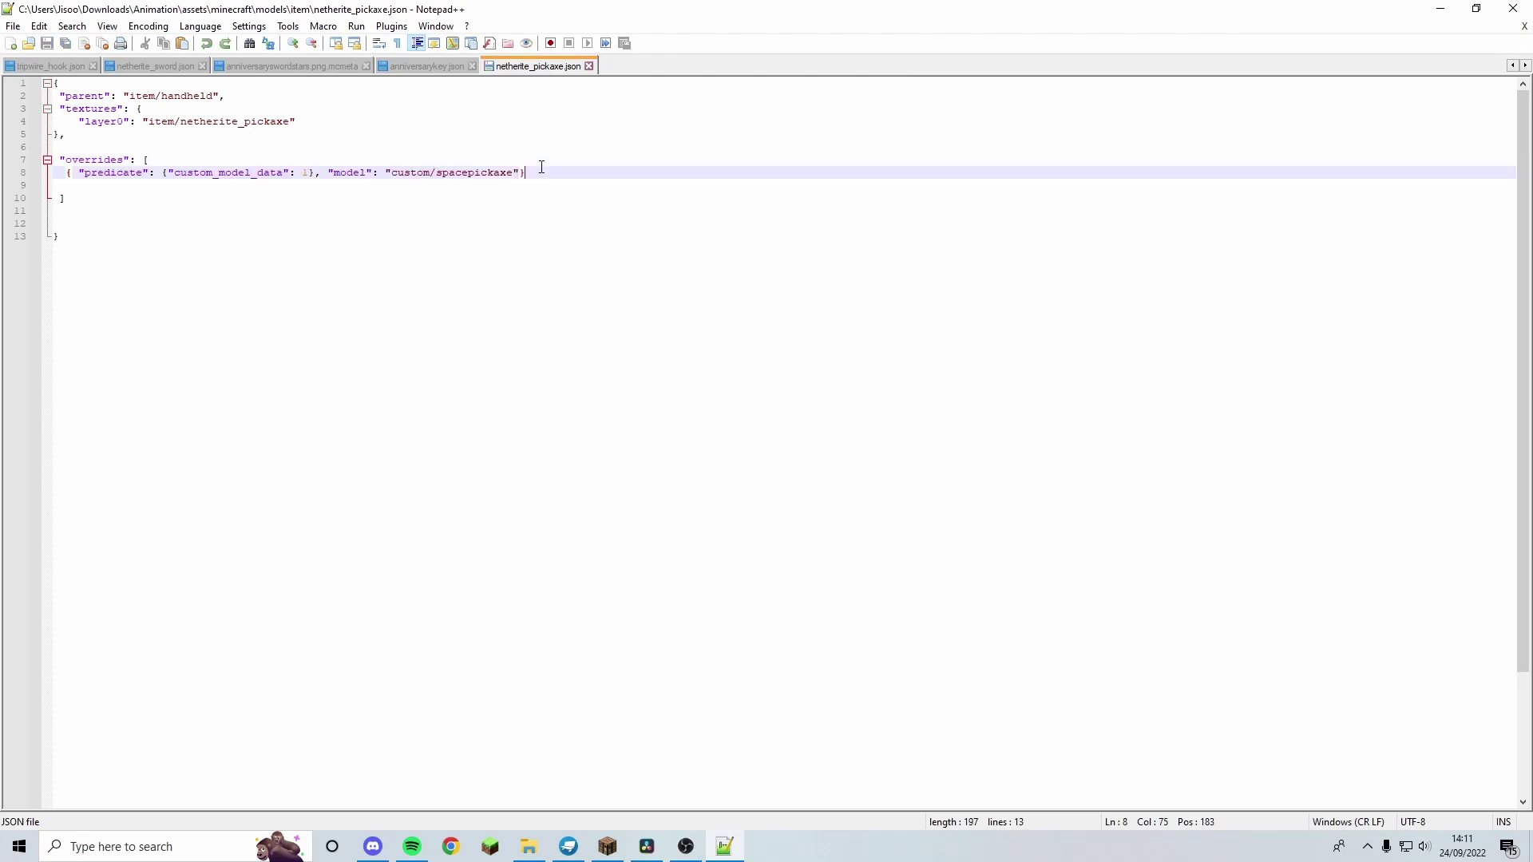
type(",")
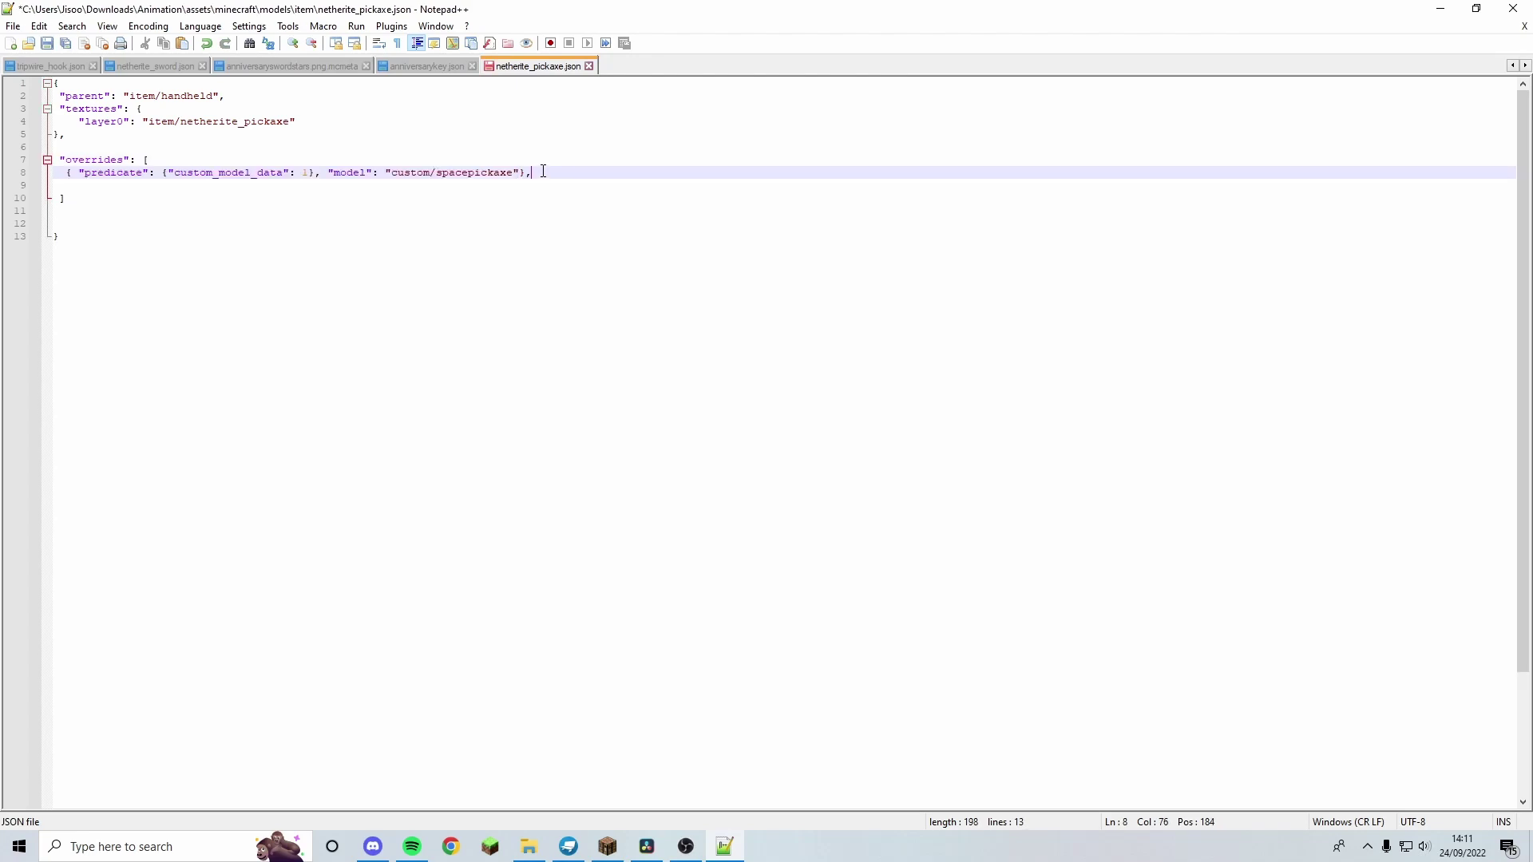
key("Return")
key("ctrl+v")
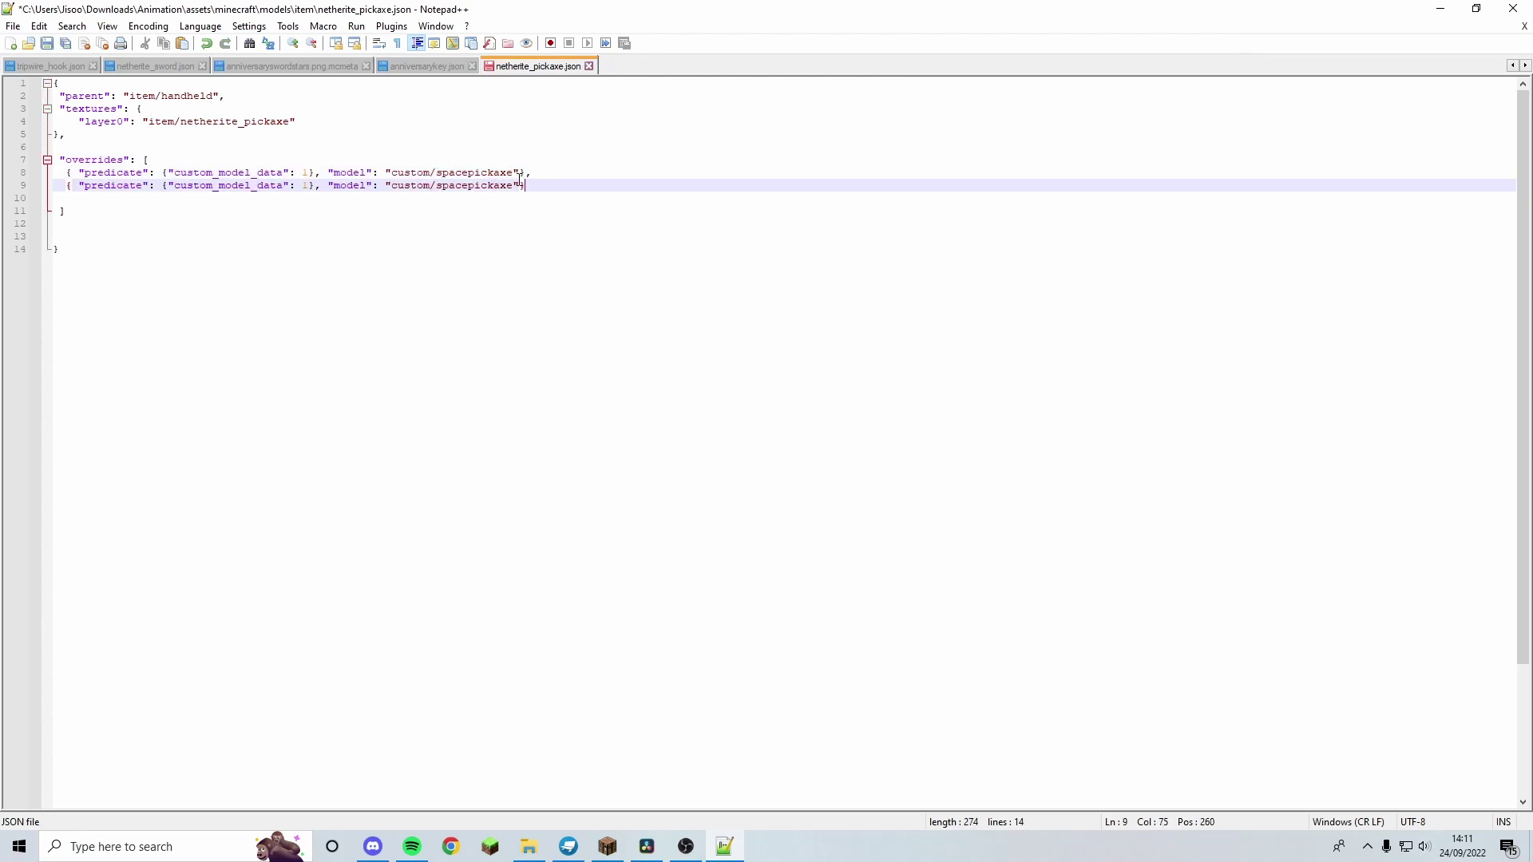
- Try editing the model name in the duplicated override line
double_click(471, 186)
left_click(471, 186)
key("BackSpace")
key("BackSpace")
key("BackSpace")
key("BackSpace")
type("e")
type("2")
- Delete the duplicated override from line 9, save netherite_pickaxe.json and close the editor
left_click_drag(545, 187, 5, 183)
key("Delete")
key("Left")
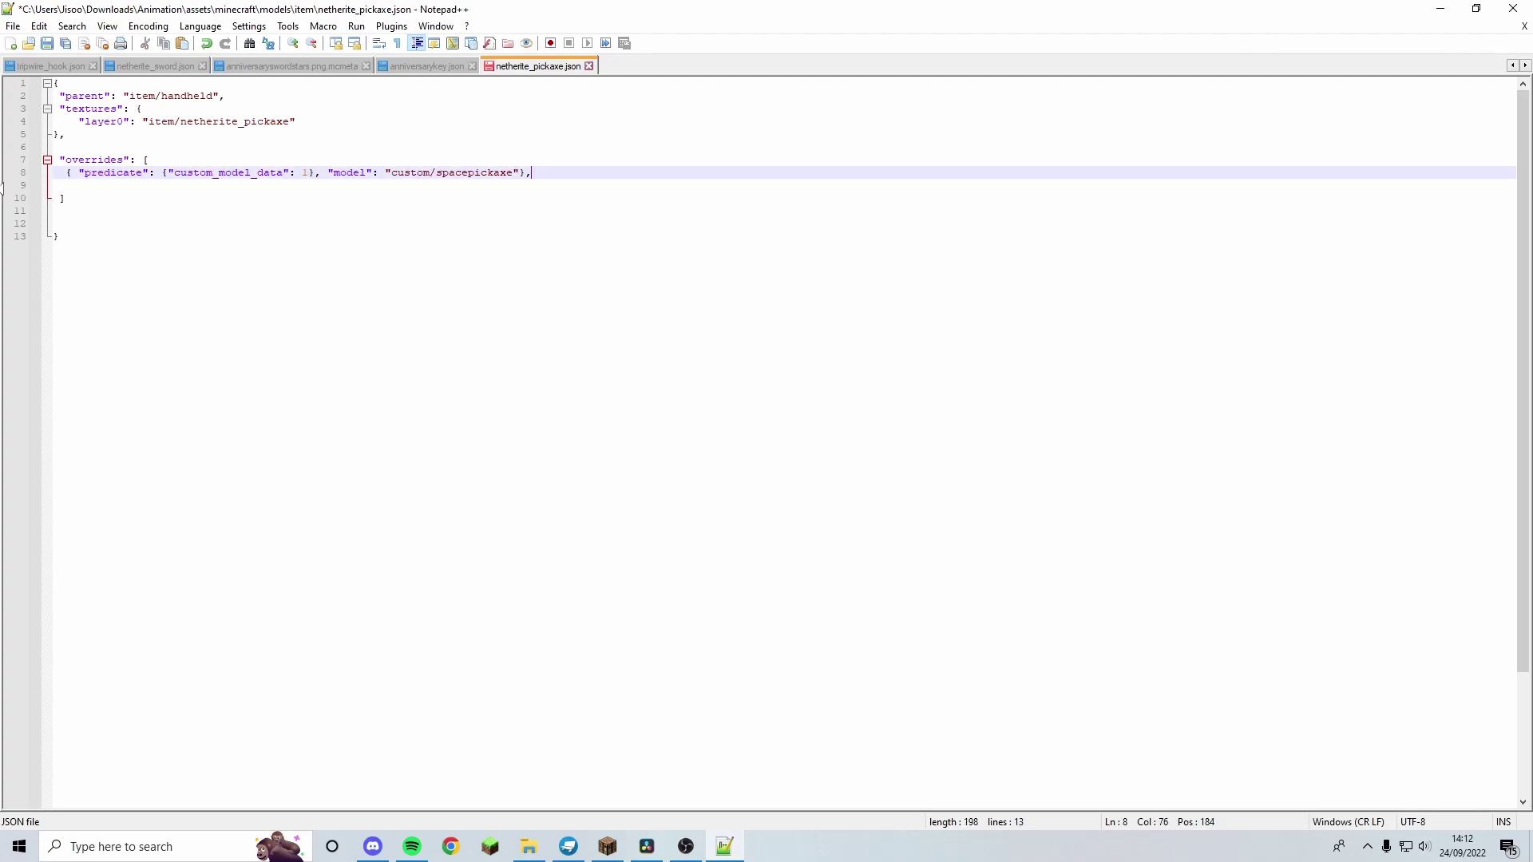
key("Right")
key("ctrl+s")
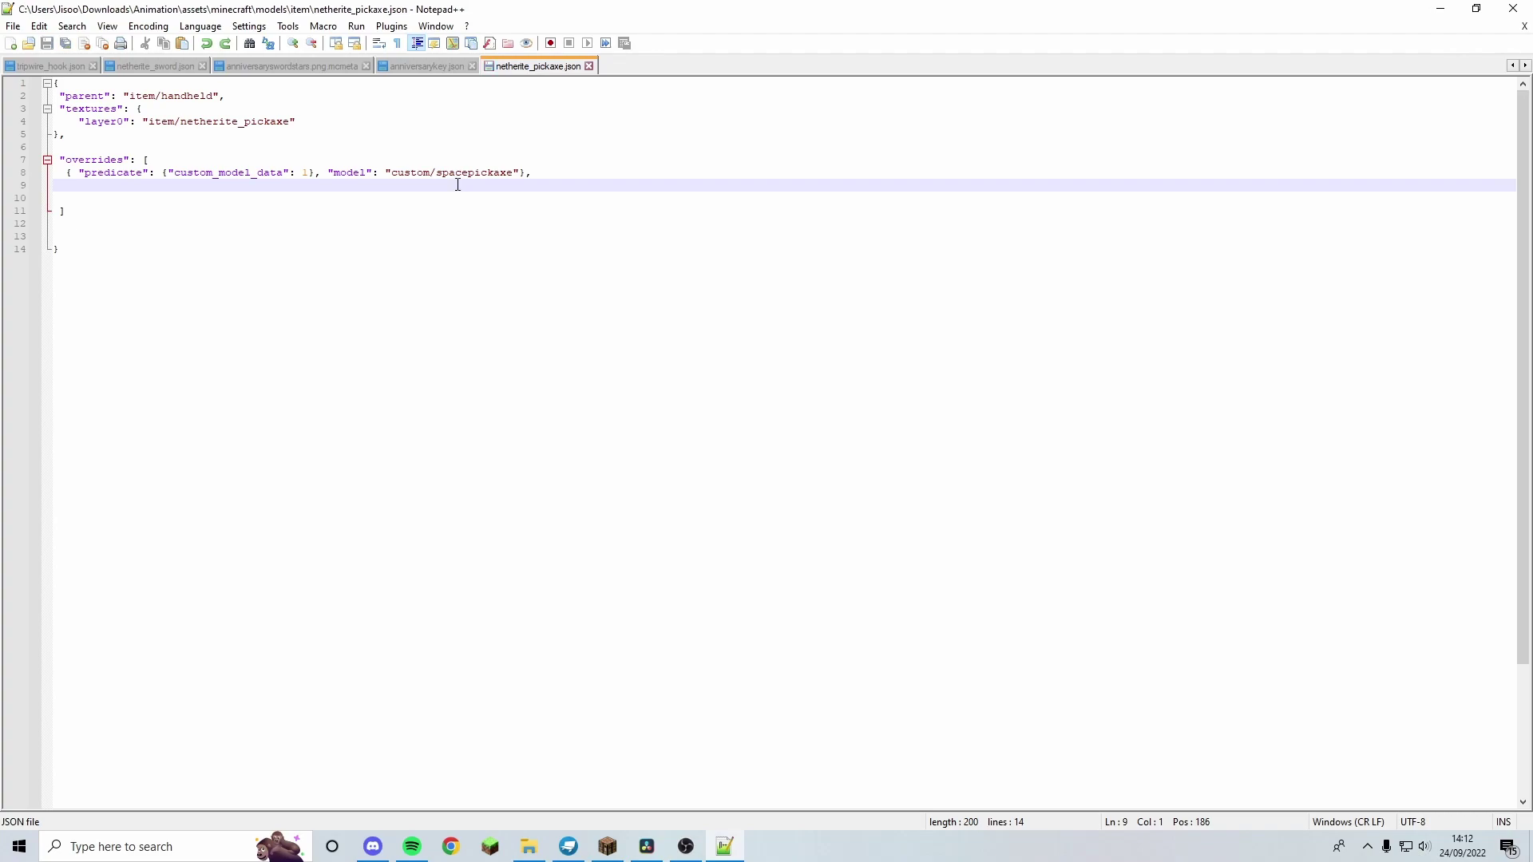
left_click(1513, 8)
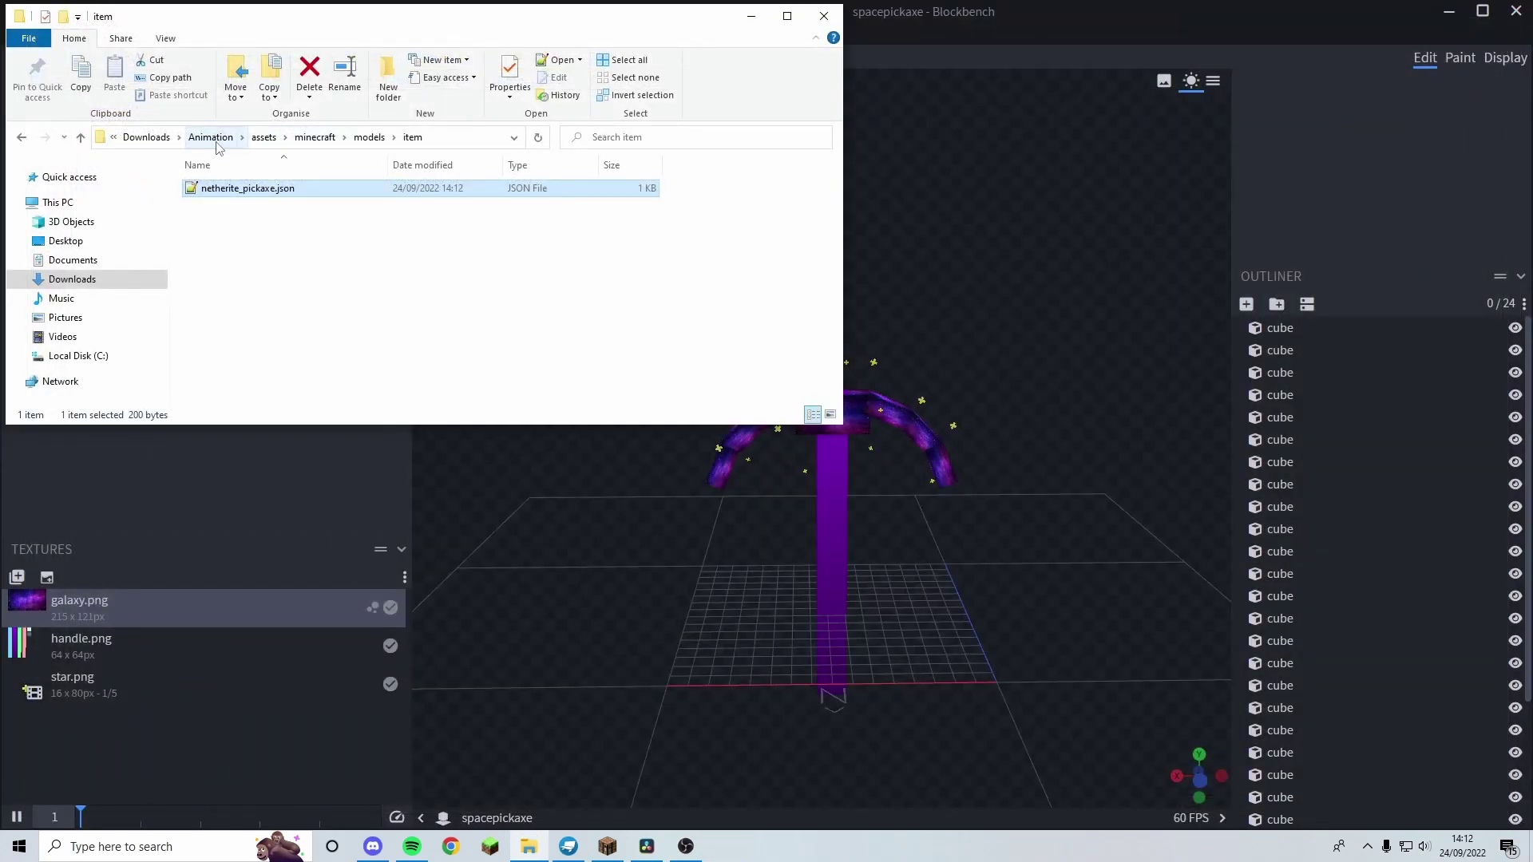
- Create a new text document in the pack's assets/minecraft/textures/blockbench folder
key("alt+Up")
key("alt+Up")
double_click(212, 206)
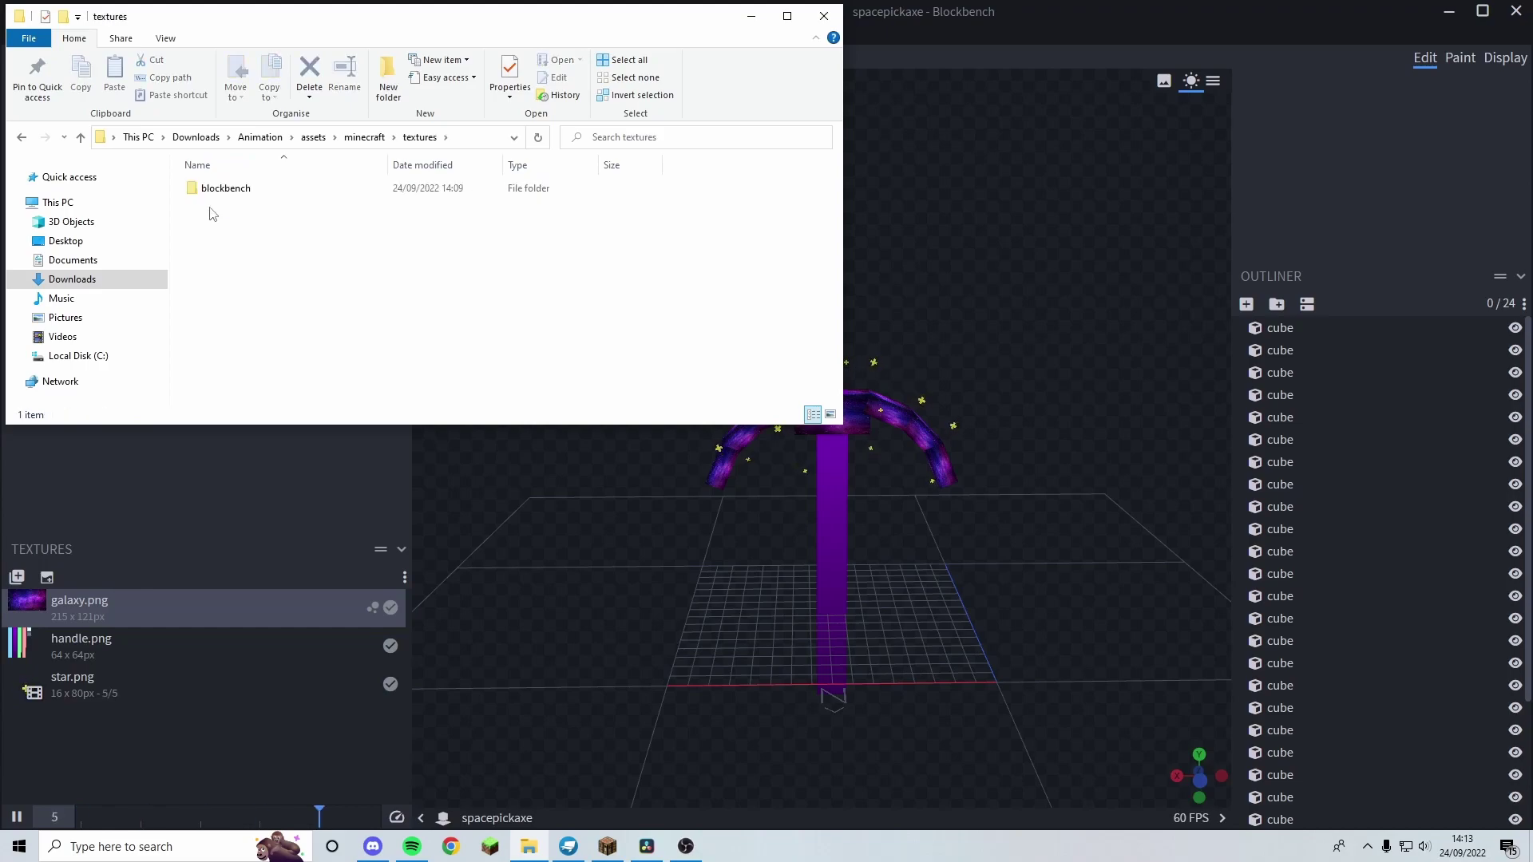
left_click(237, 190)
double_click(237, 190)
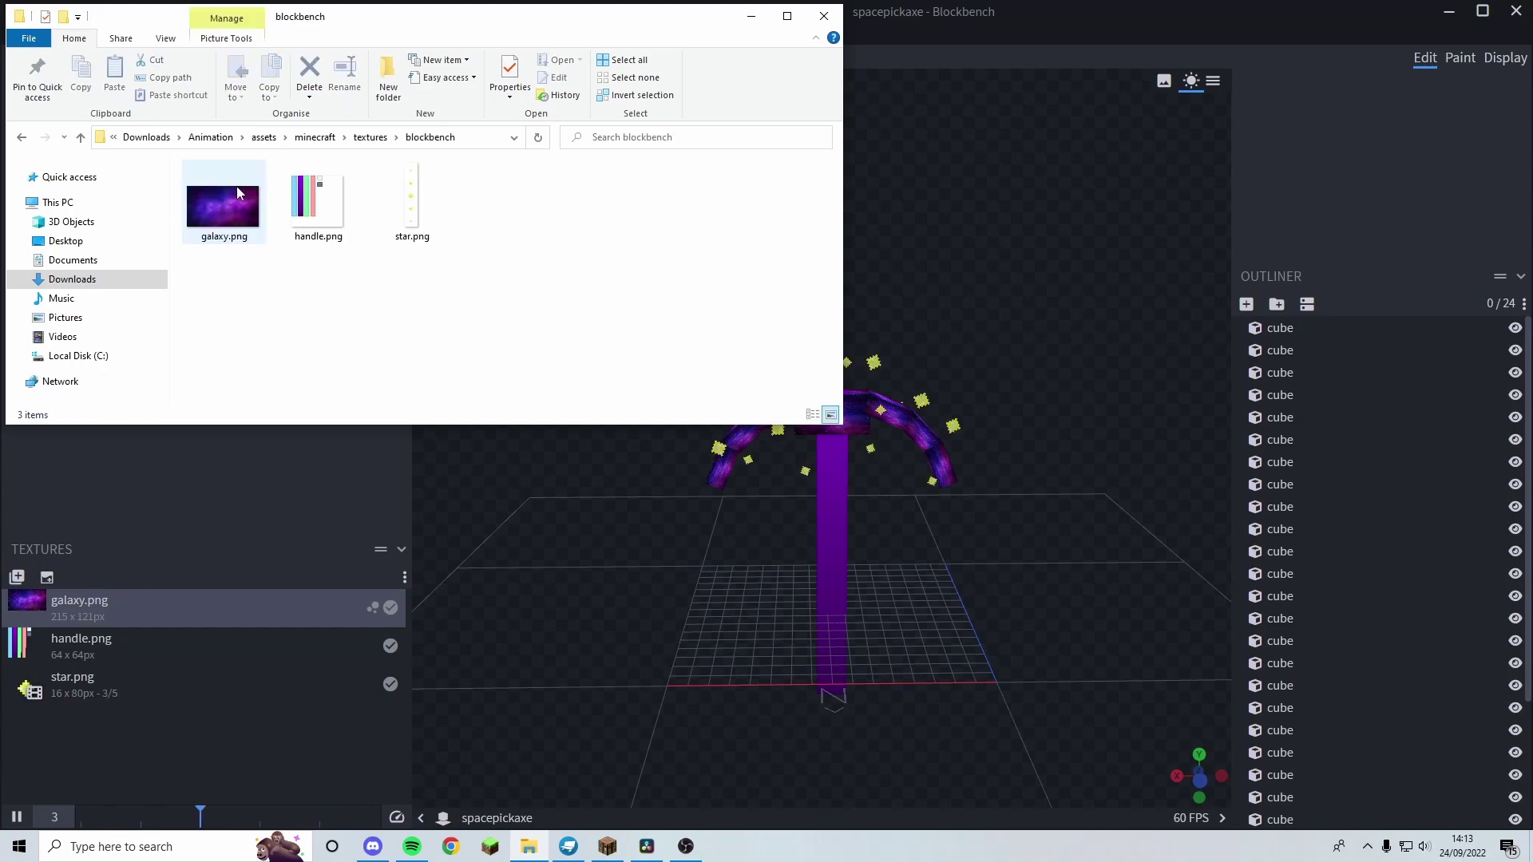
right_click(477, 280)
mouse_move(533, 473)
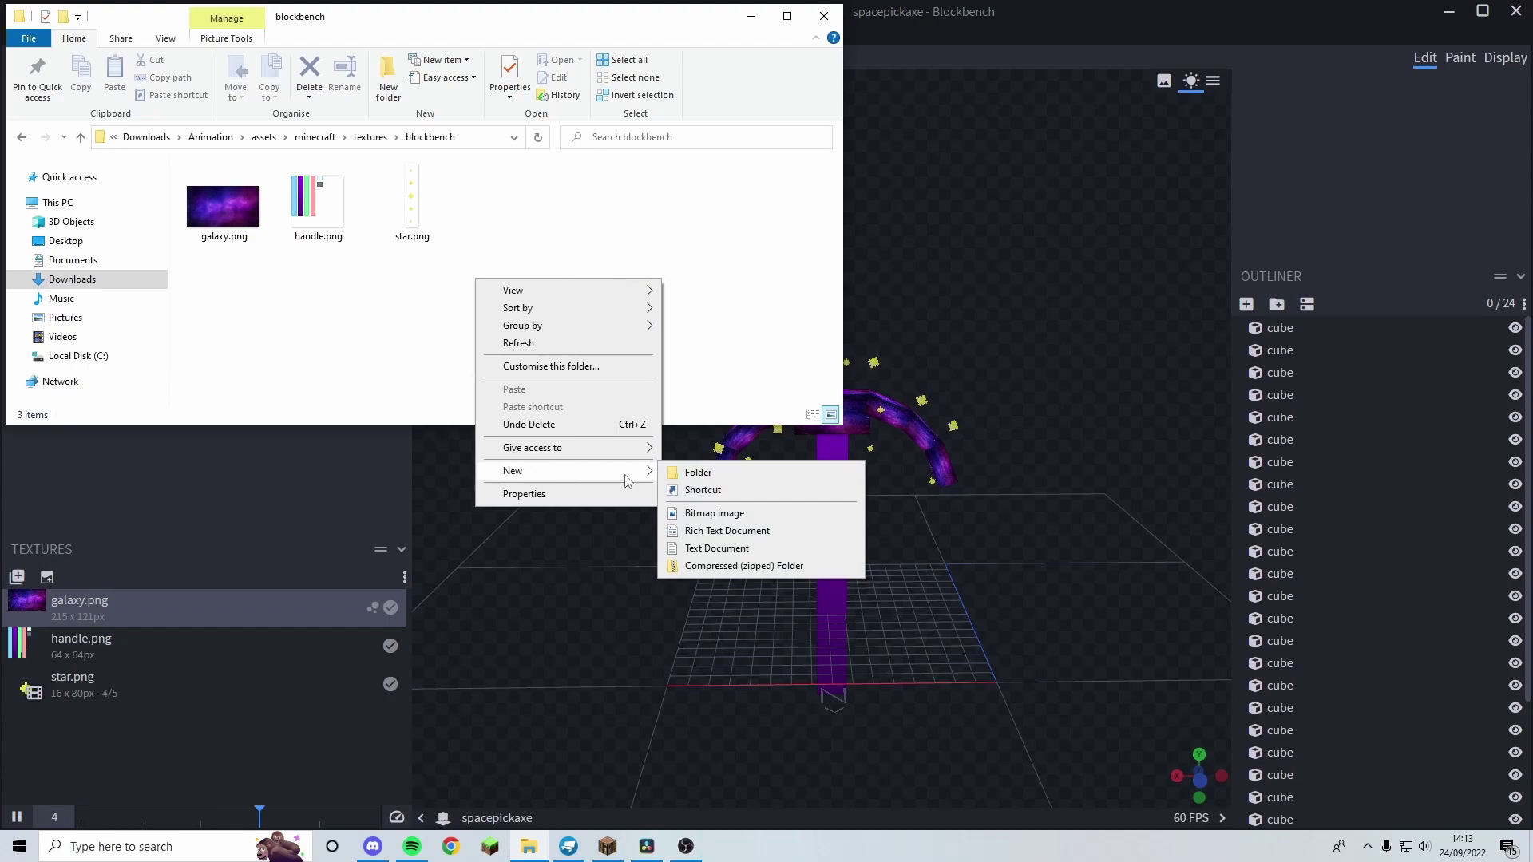
left_click(716, 547)
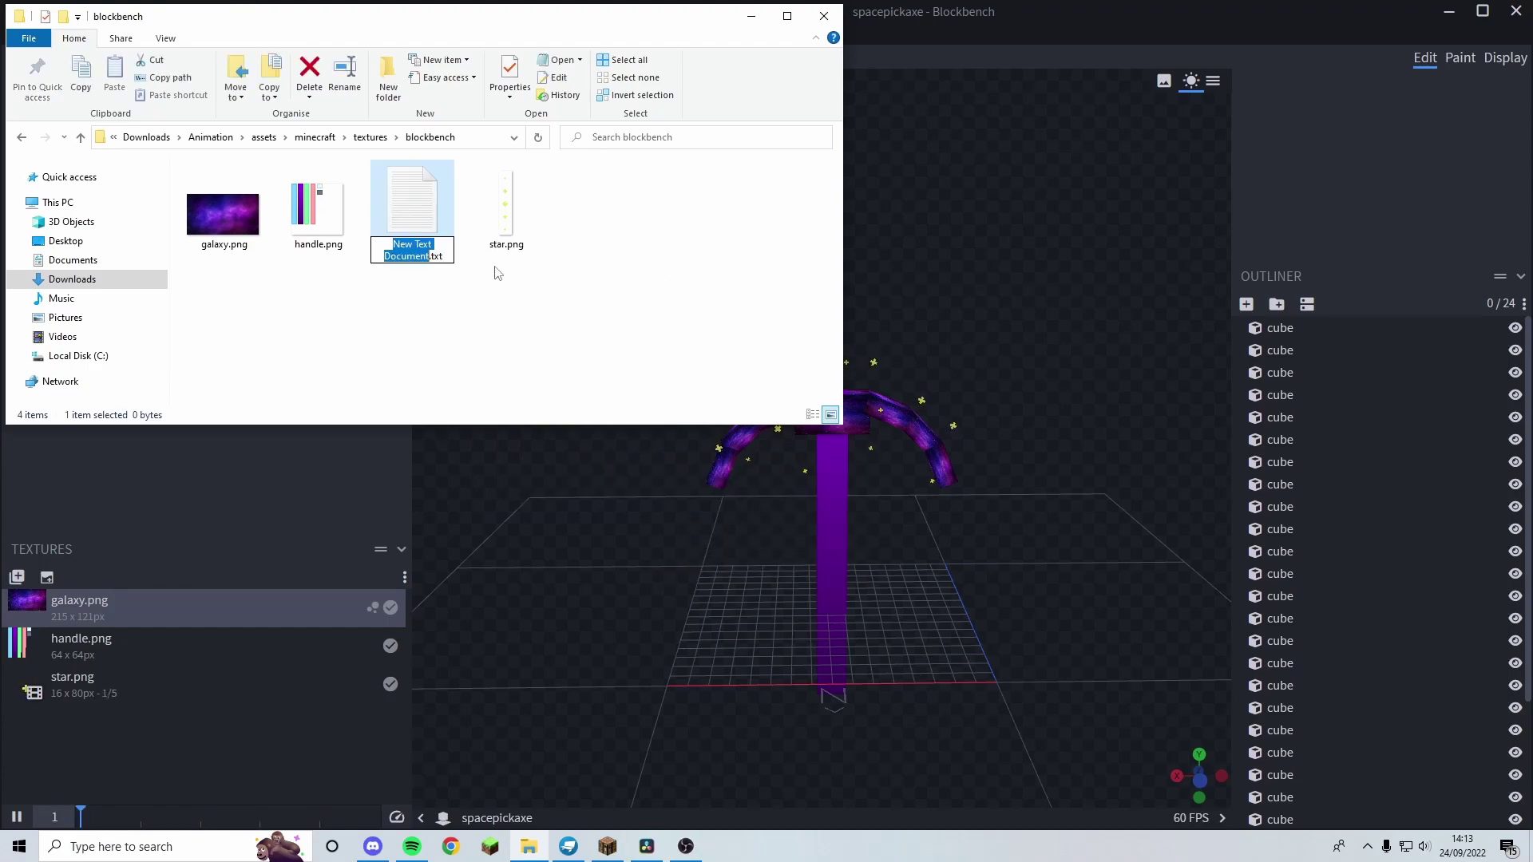
- Rename the new text document to star.png.mcmeta, replacing its .txt extension, and open it in Notepad++
type("star")
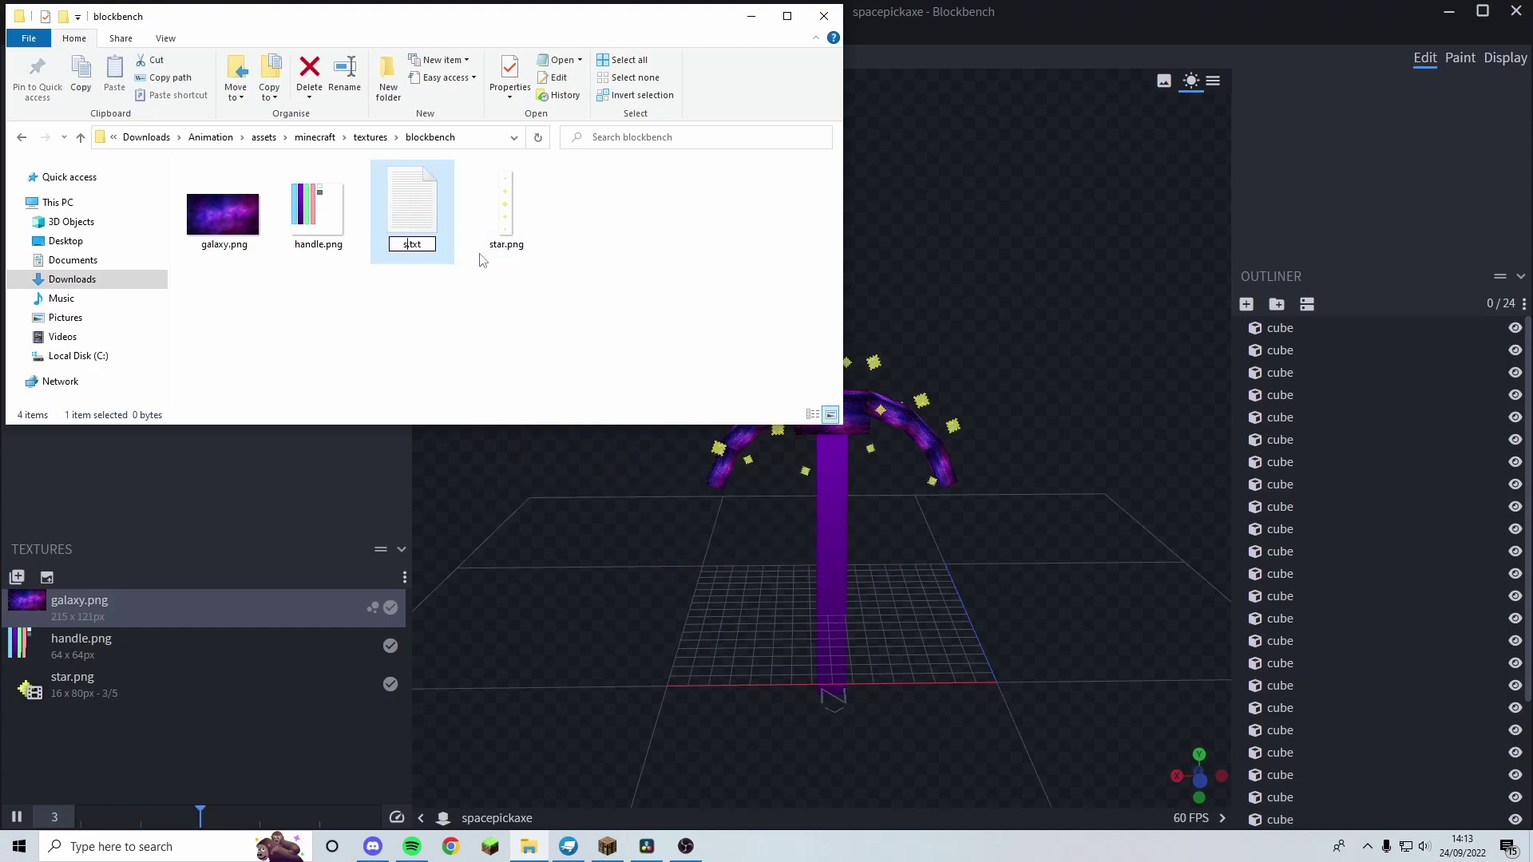
type(".png")
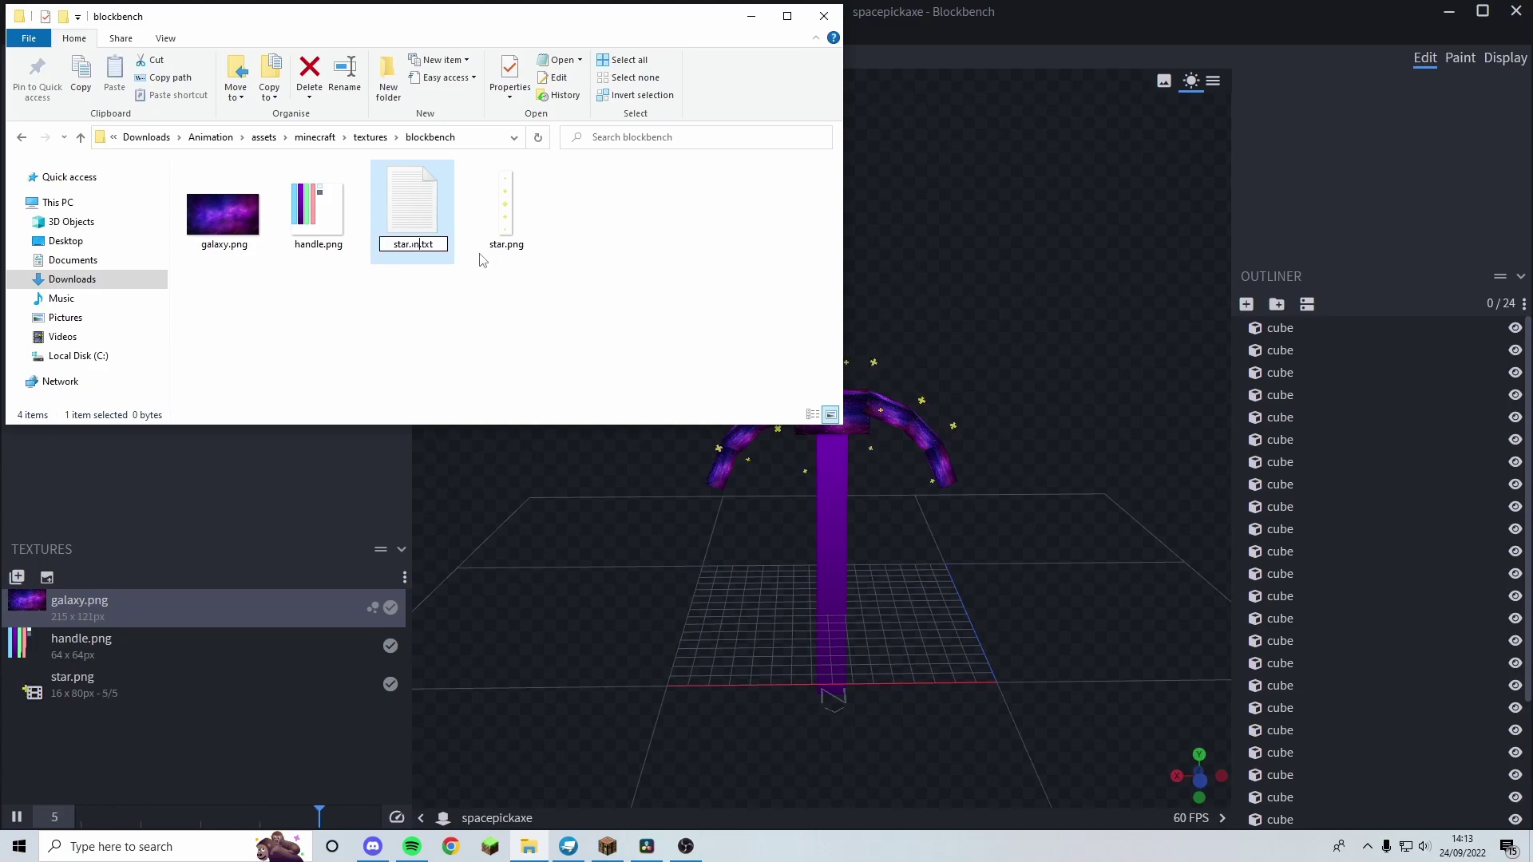
key("Delete")
key("Delete")
key("Delete")
key("Delete")
type(".mcmeta")
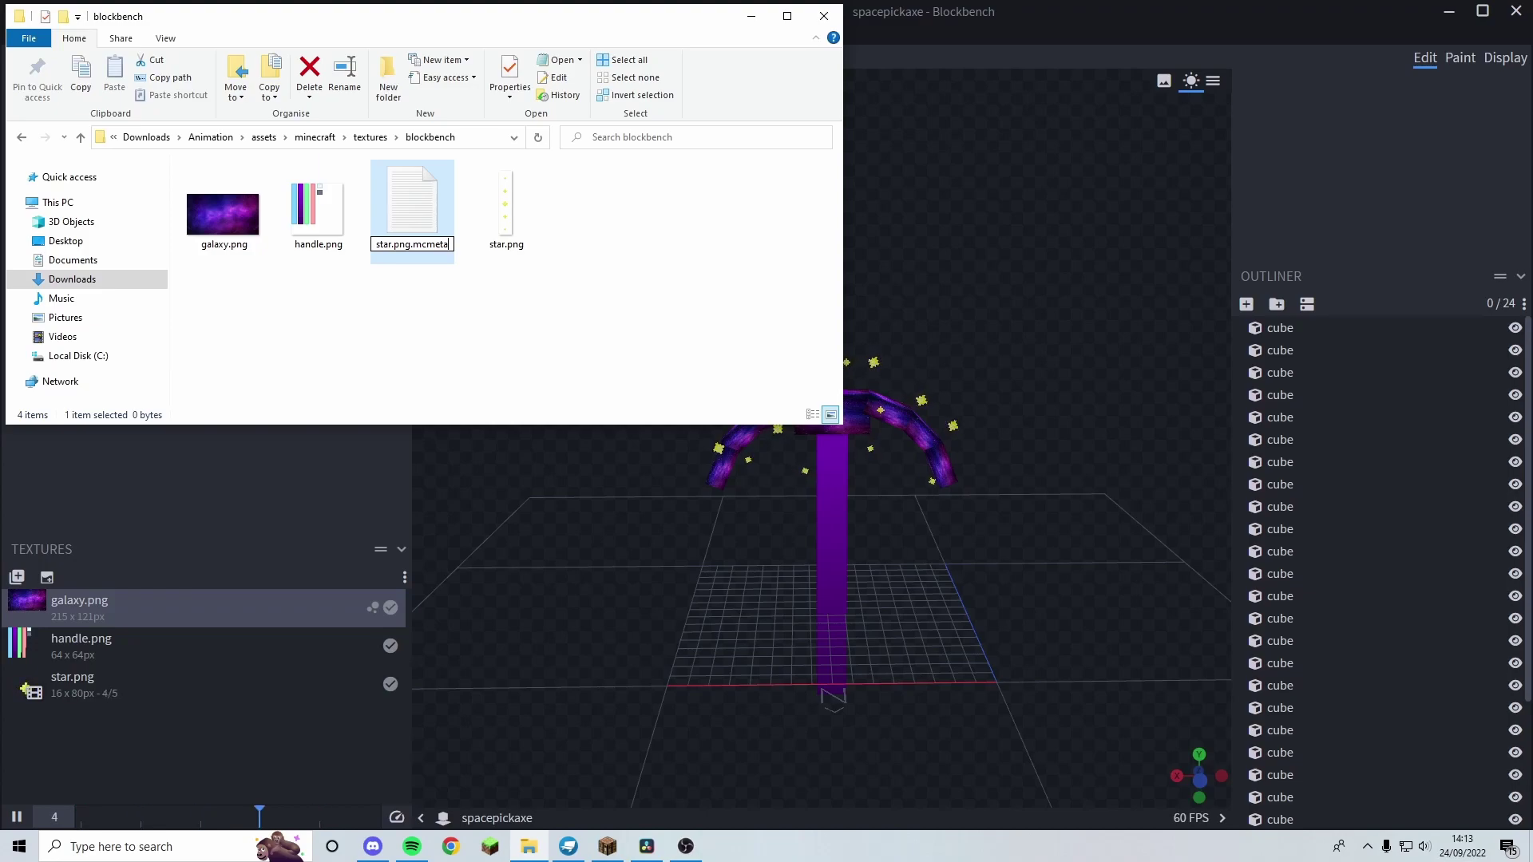
left_click(482, 263)
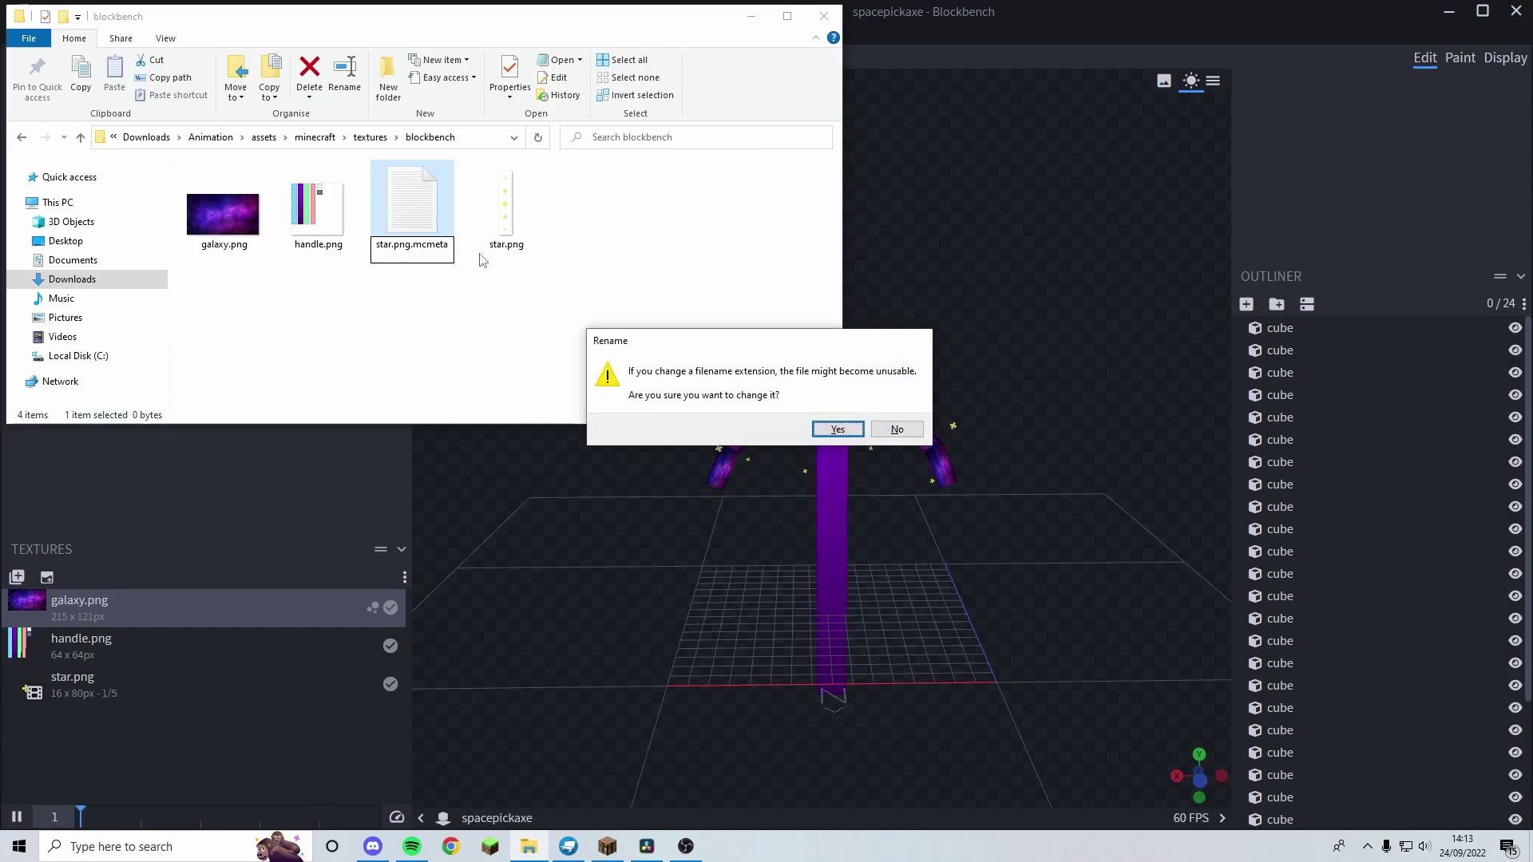
left_click(837, 431)
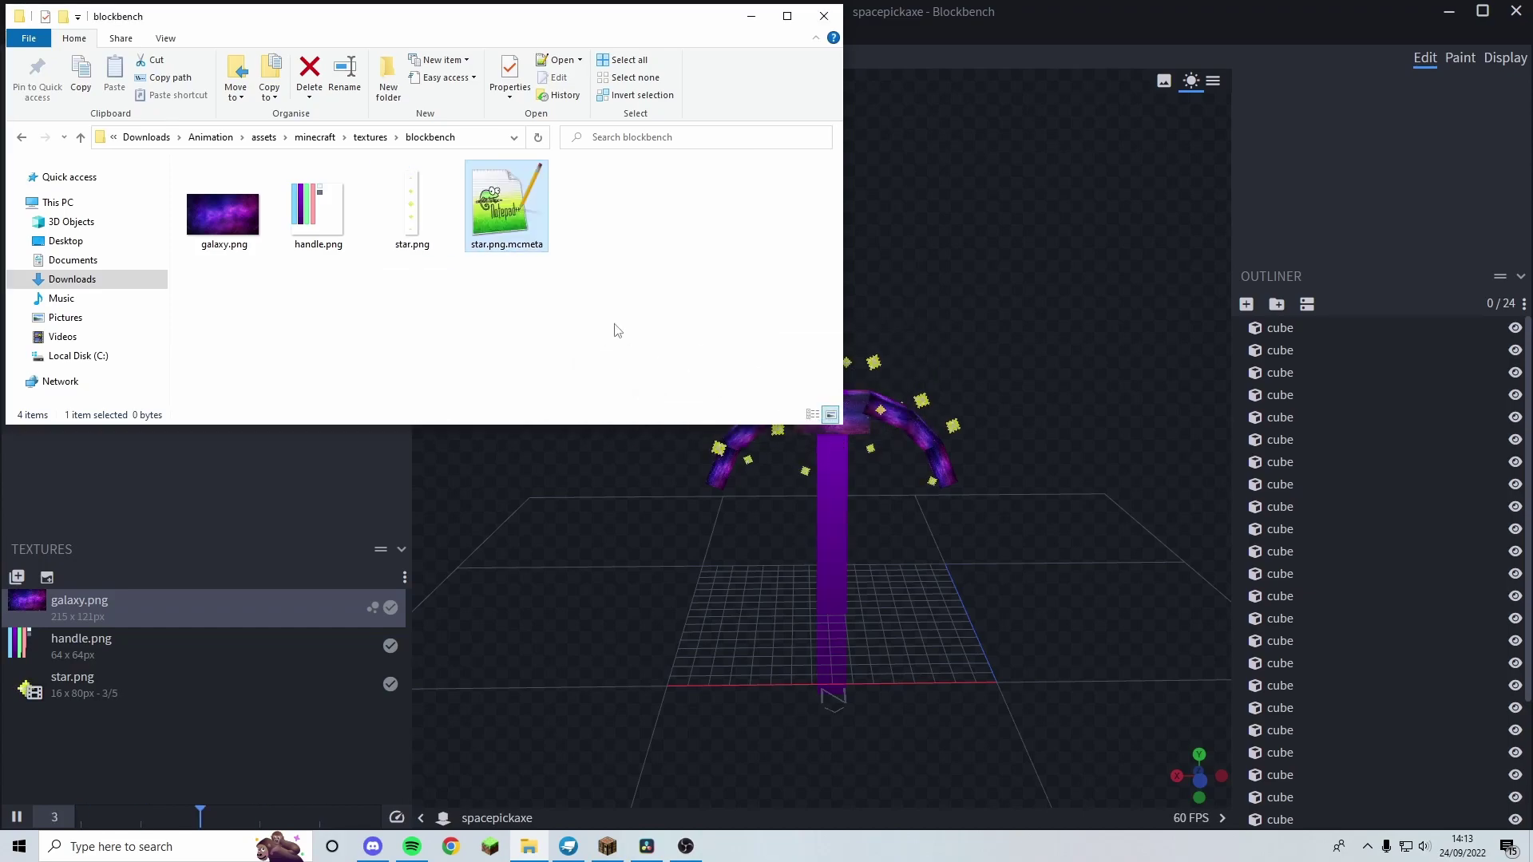
double_click(512, 229)
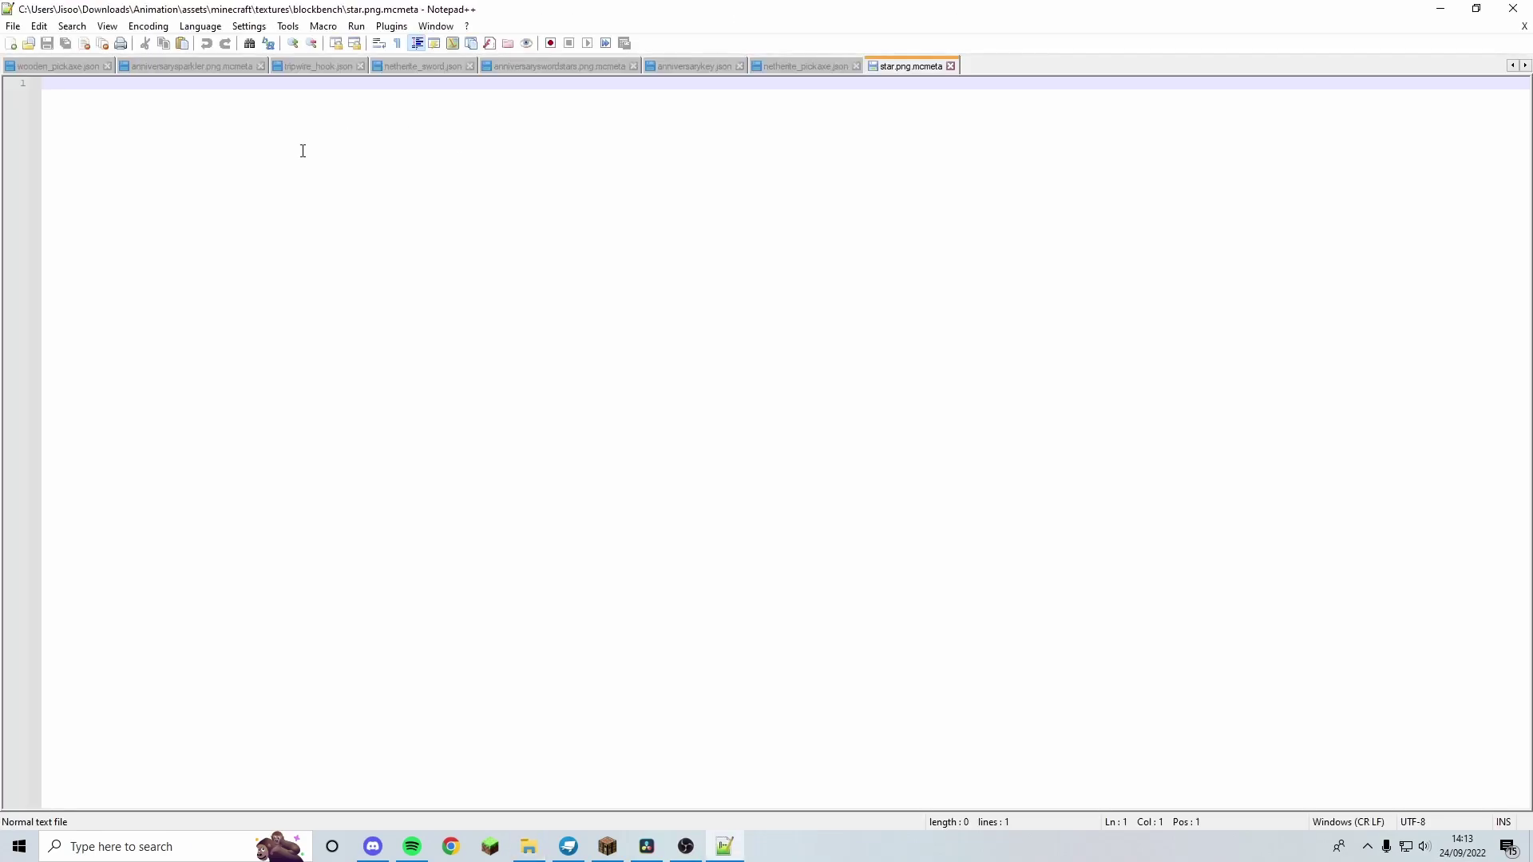
- Write the animation block in star.png.mcmeta with a frametime of 5 and a frames list from 1 to 8
type("{     \"animation\": {         \"frametime\":4,         \"frames\": [             1,             2,             3,             4,             5,             6,             7,             8         ]     } }")
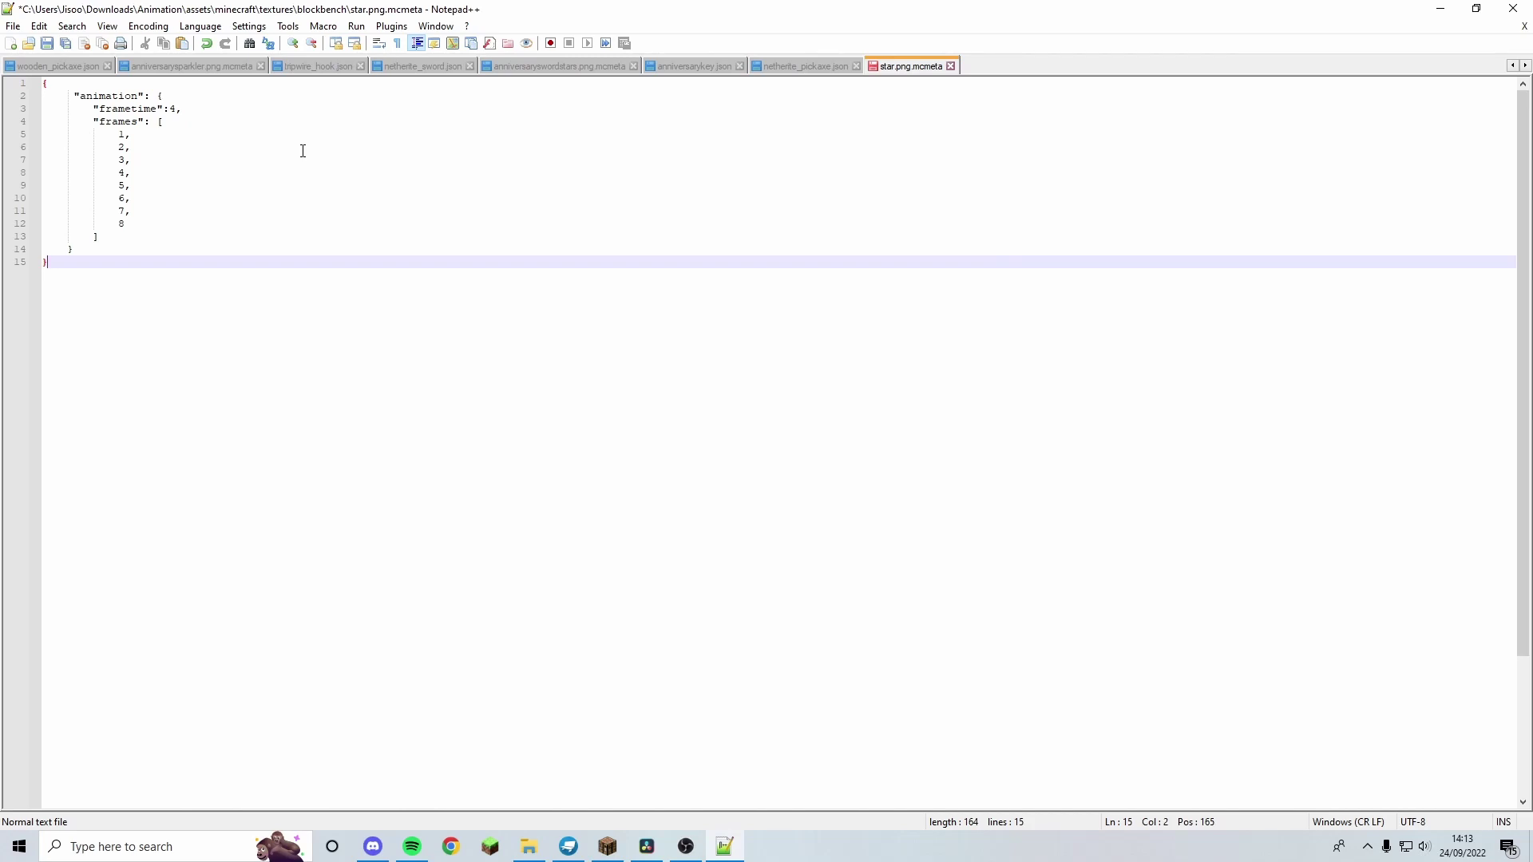
left_click(167, 224)
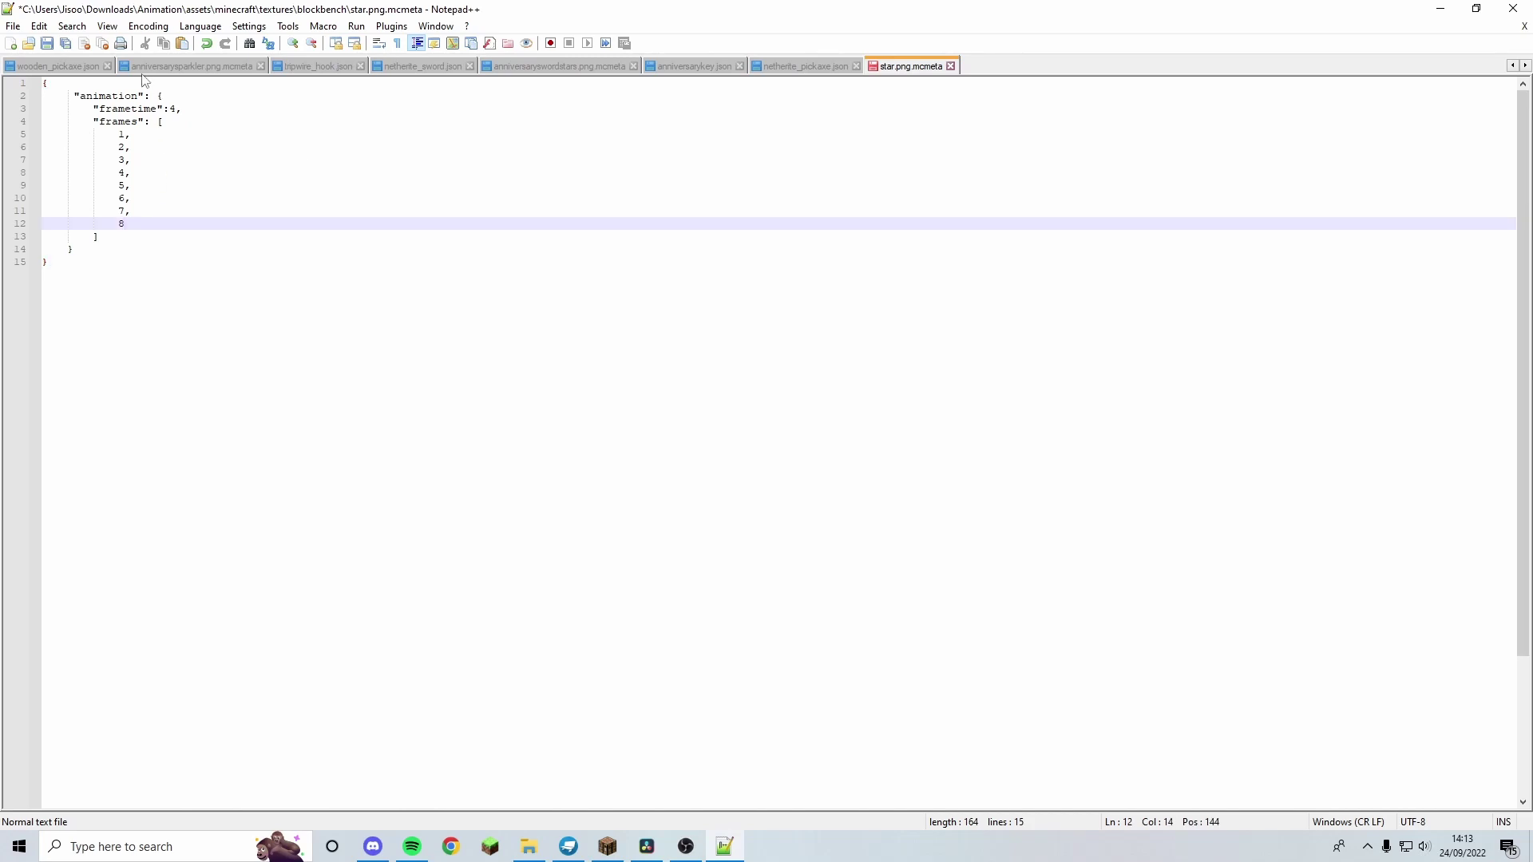
left_click(178, 109)
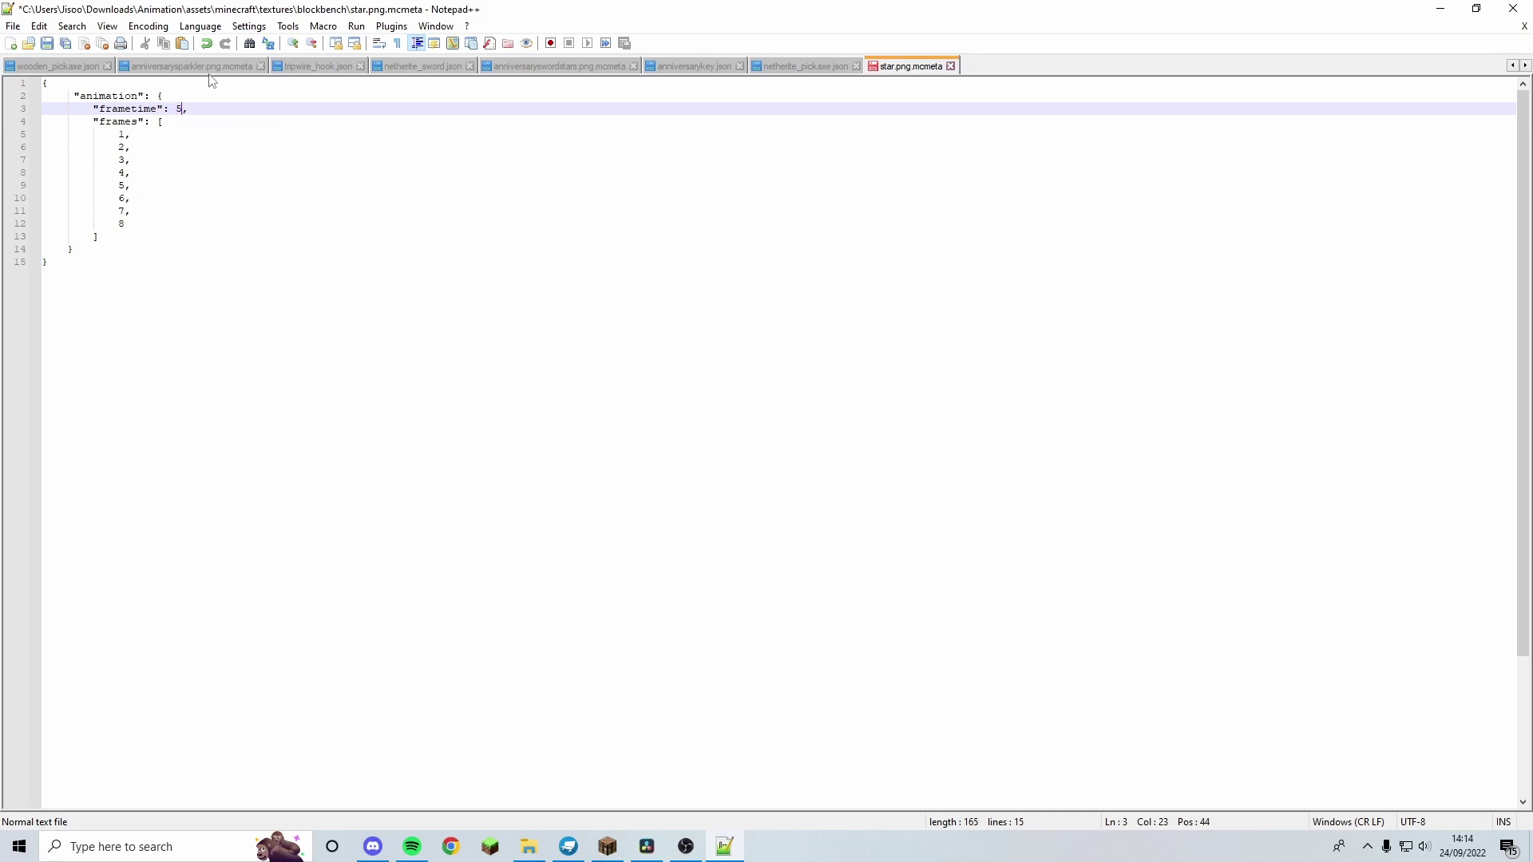
left_click(172, 117)
- Delete frames 6, 7 and 8 and the trailing comma, so the frames list ends at 5
left_click_drag(171, 225, 118, 196)
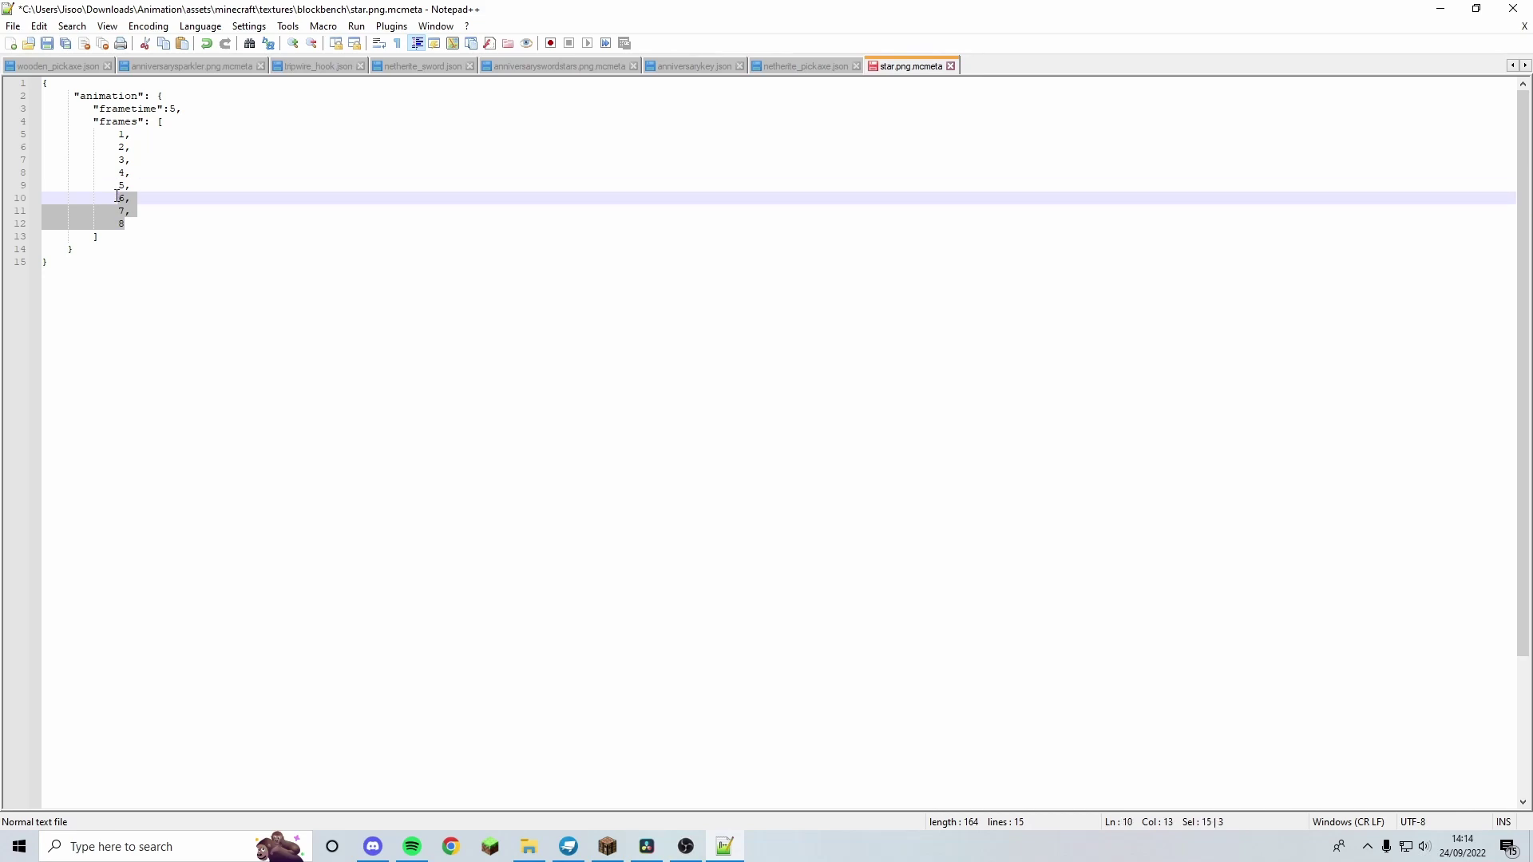
key("BackSpace")
key("BackSpace")
key("BackSpace")
key("BackSpace")
key("BackSpace")
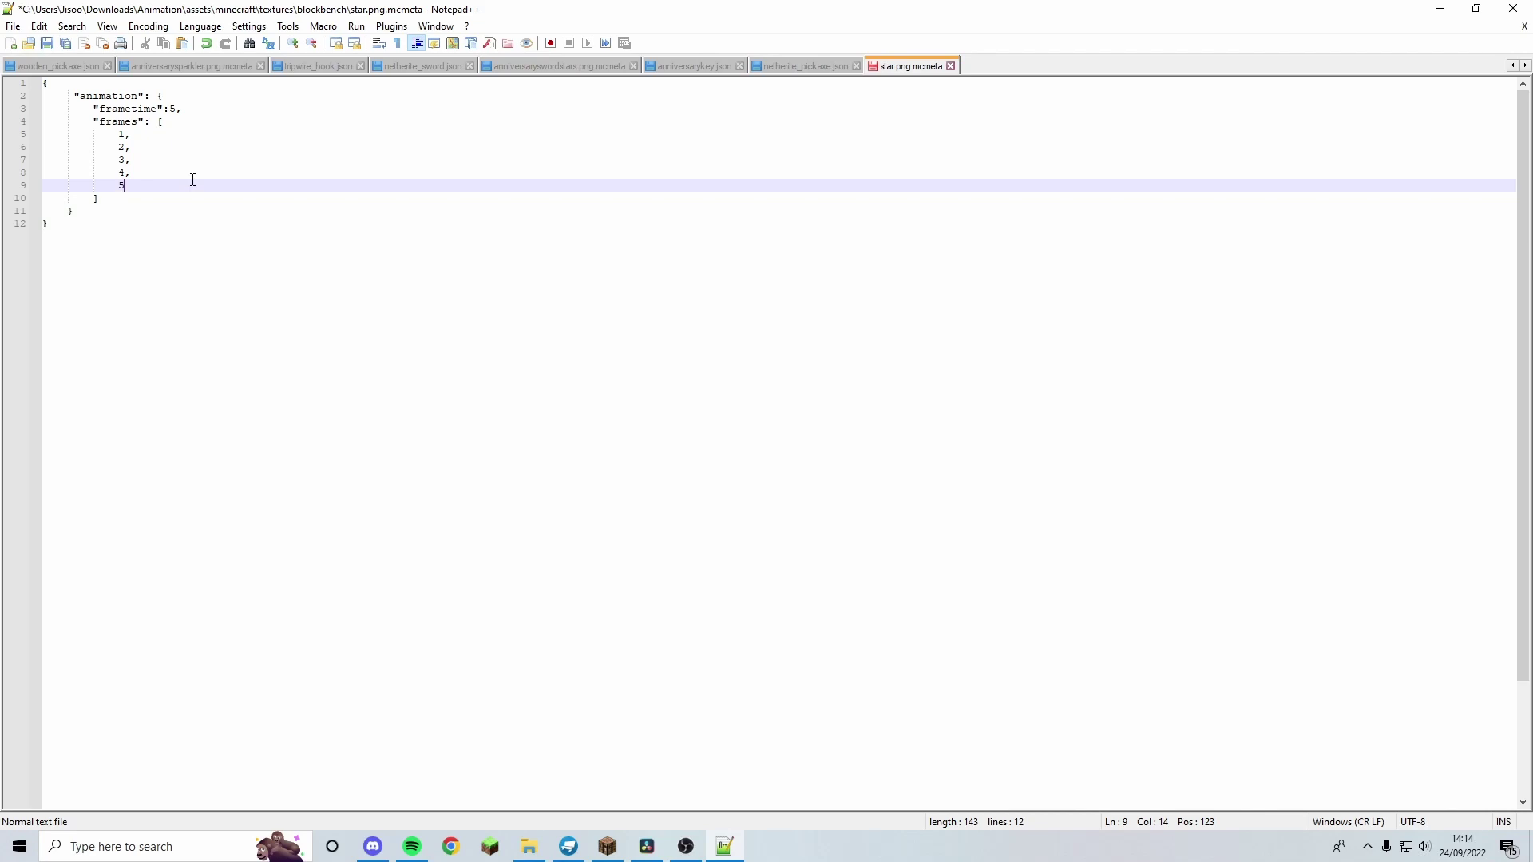
- Extend the frames list with entries 6, 7 and 8, one per line
left_click(464, 292)
key("Up")
key("Up")
key("Up")
key("End")
type(",")
key("Return")
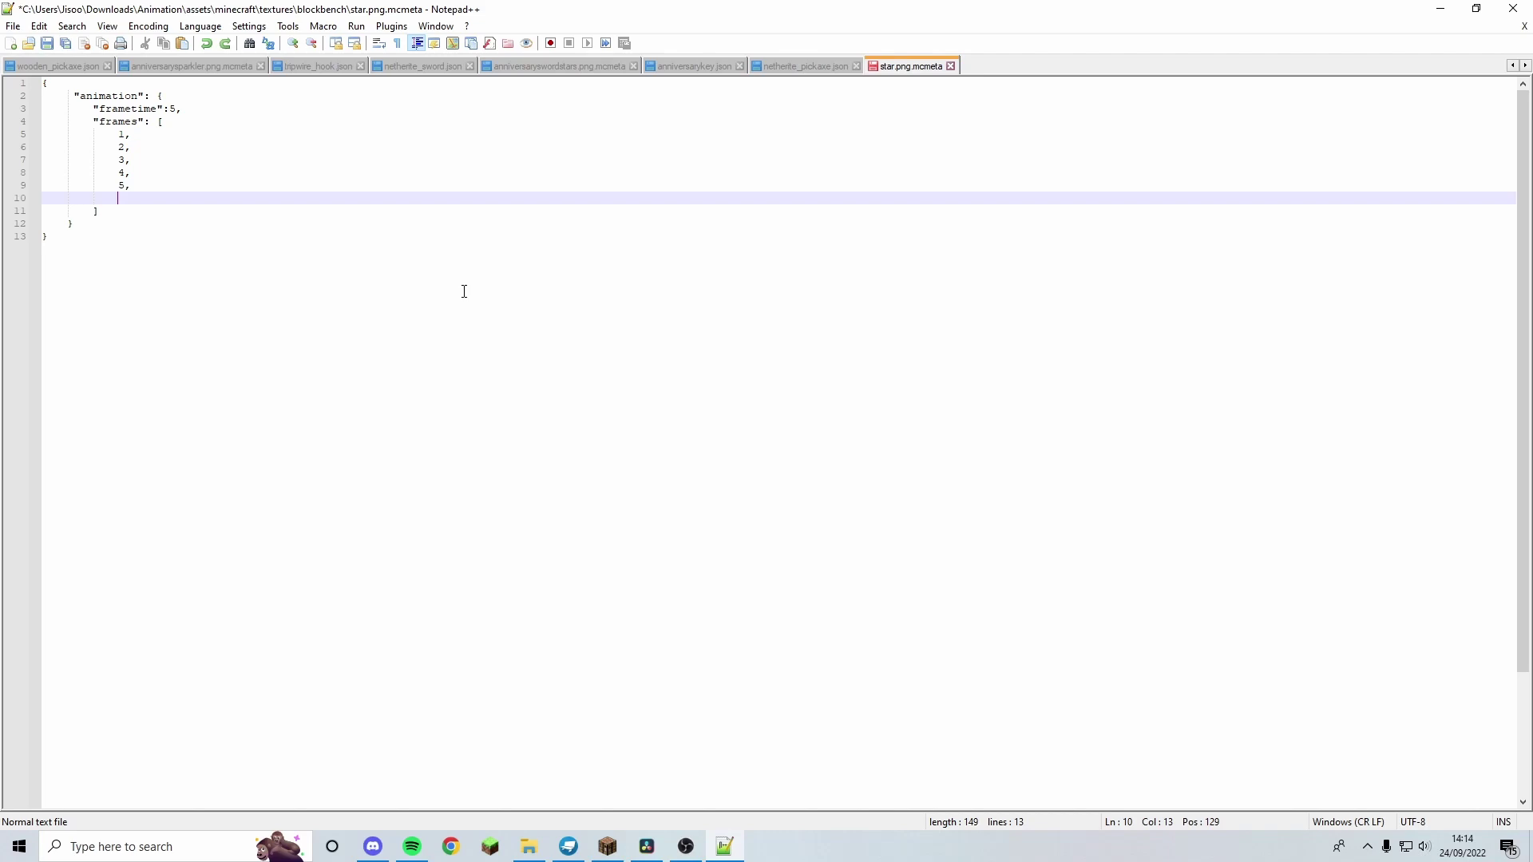
type("6,")
key("Return")
type("7,")
key("Return")
type("8")
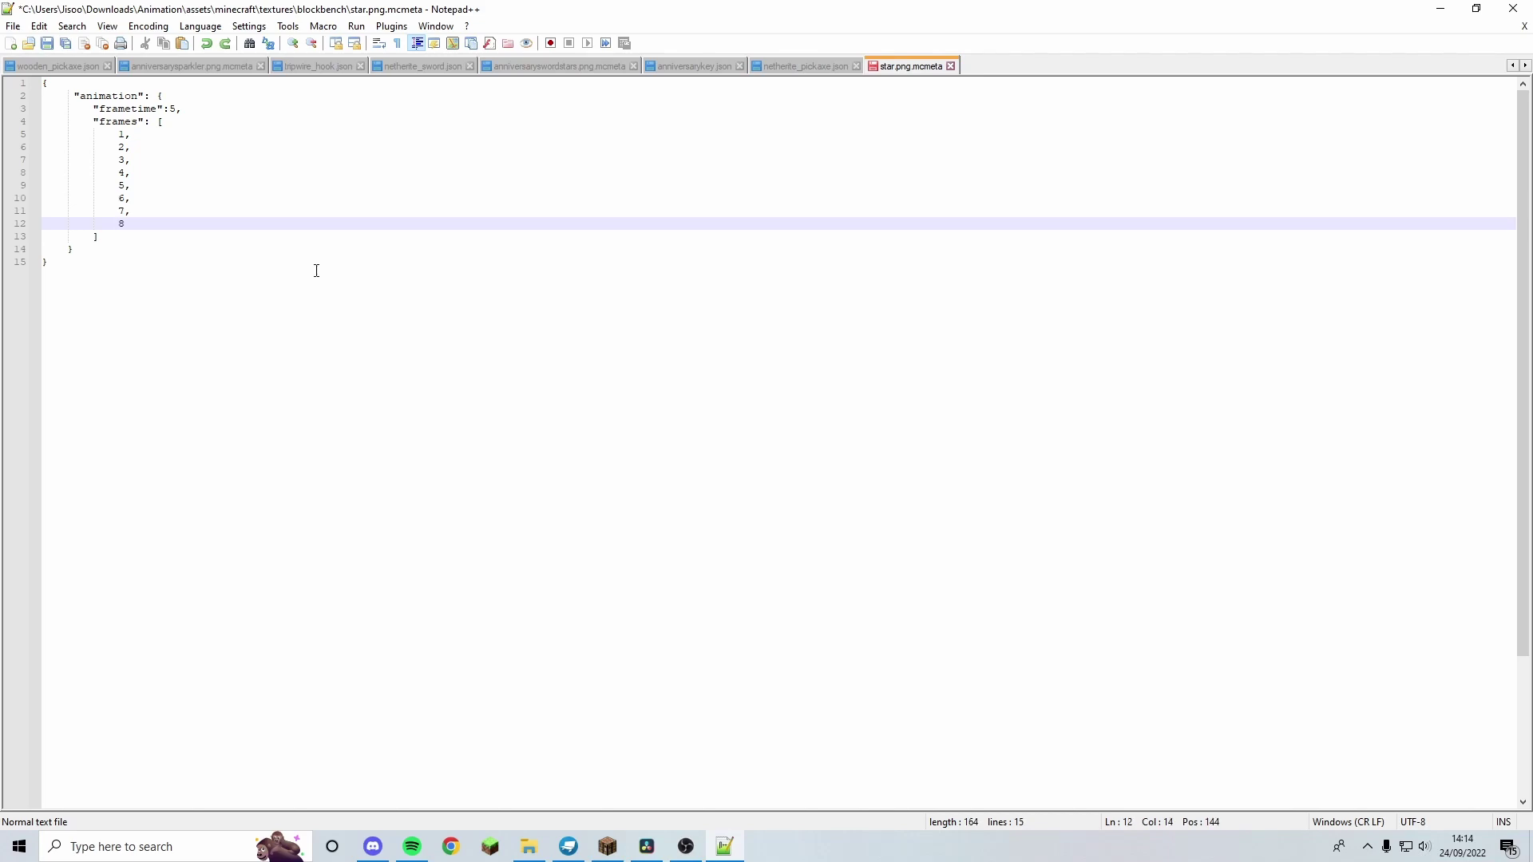
- Remove the re-added entries 6, 7 and 8 and the comma after frame 5
key("BackSpace")
key("BackSpace")
key("BackSpace")
key("BackSpace")
key("BackSpace")
key("BackSpace")
key("BackSpace")
key("BackSpace")
key("BackSpace")
key("BackSpace")
key("BackSpace")
key("BackSpace")
key("BackSpace")
key("BackSpace")
key("BackSpace")
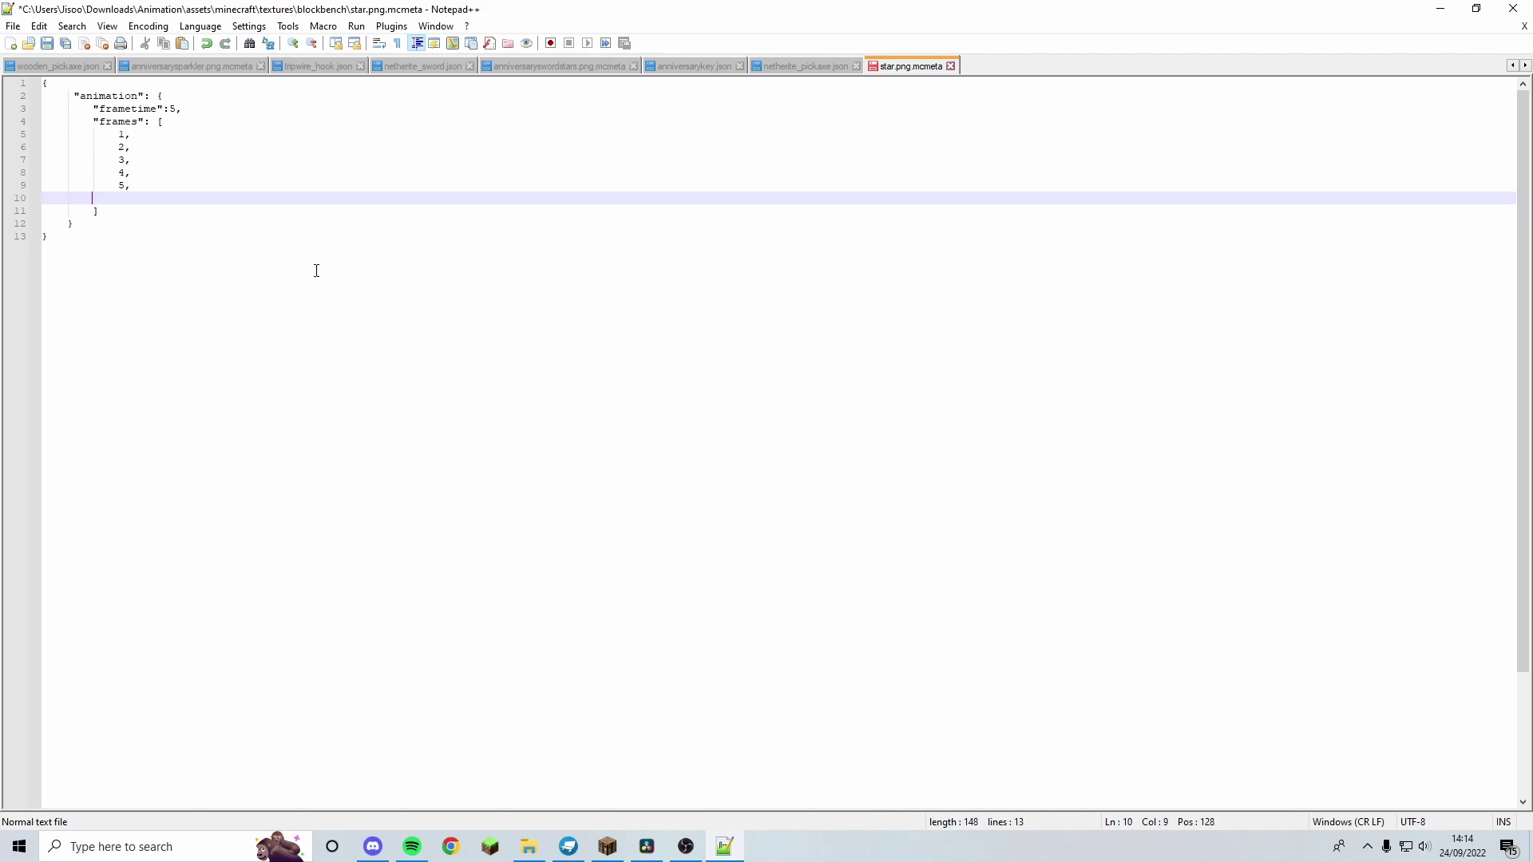
key("BackSpace")
key("BackSpace")
key("BackSpace")
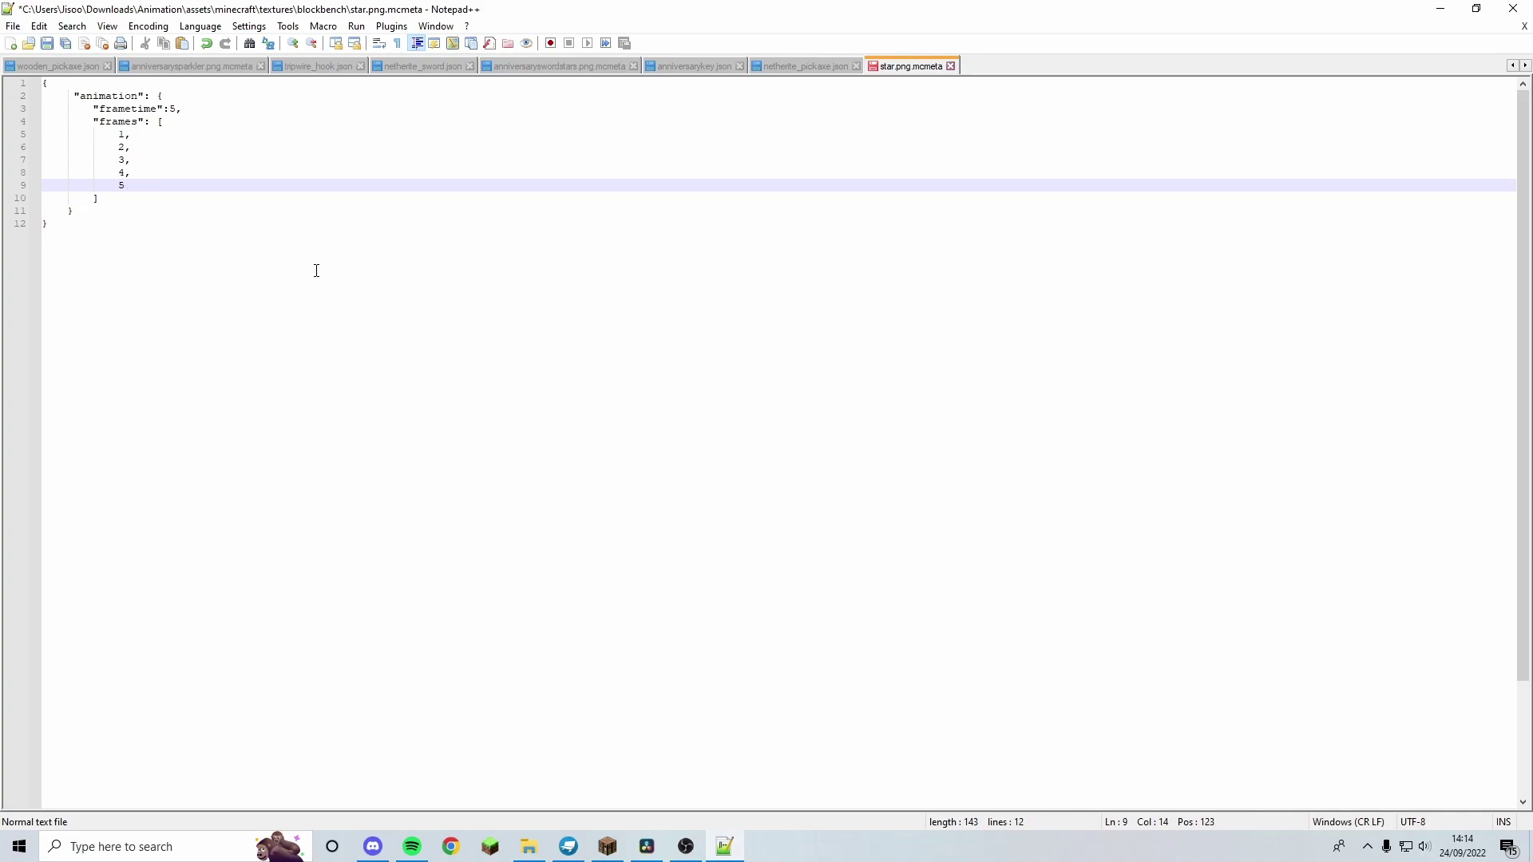
- Save star.png.mcmeta, close the editor and go to the Downloads folder
key("ctrl+s")
left_click(1513, 8)
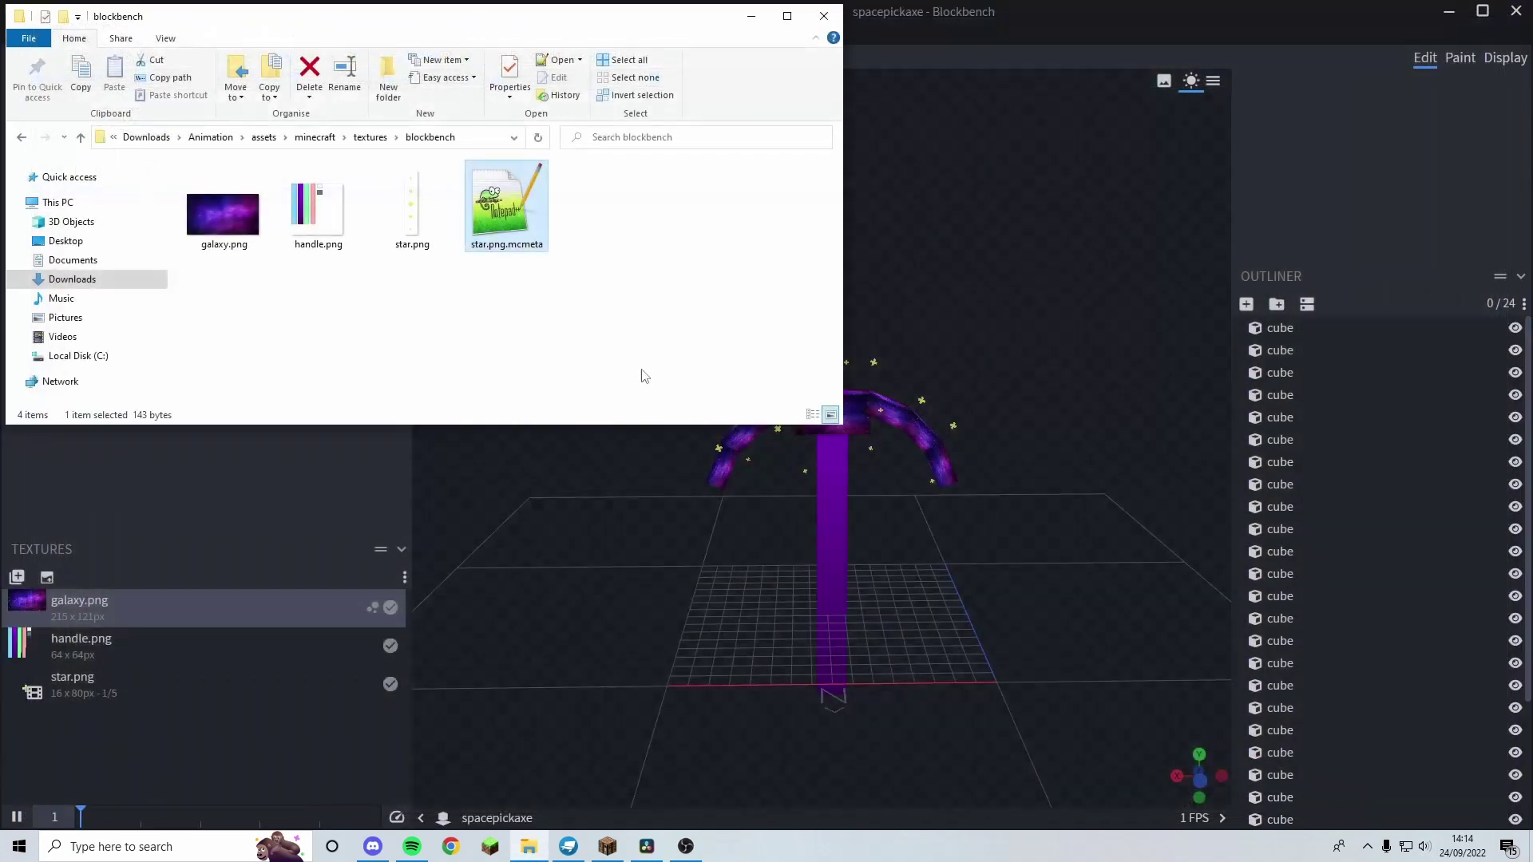
left_click(147, 138)
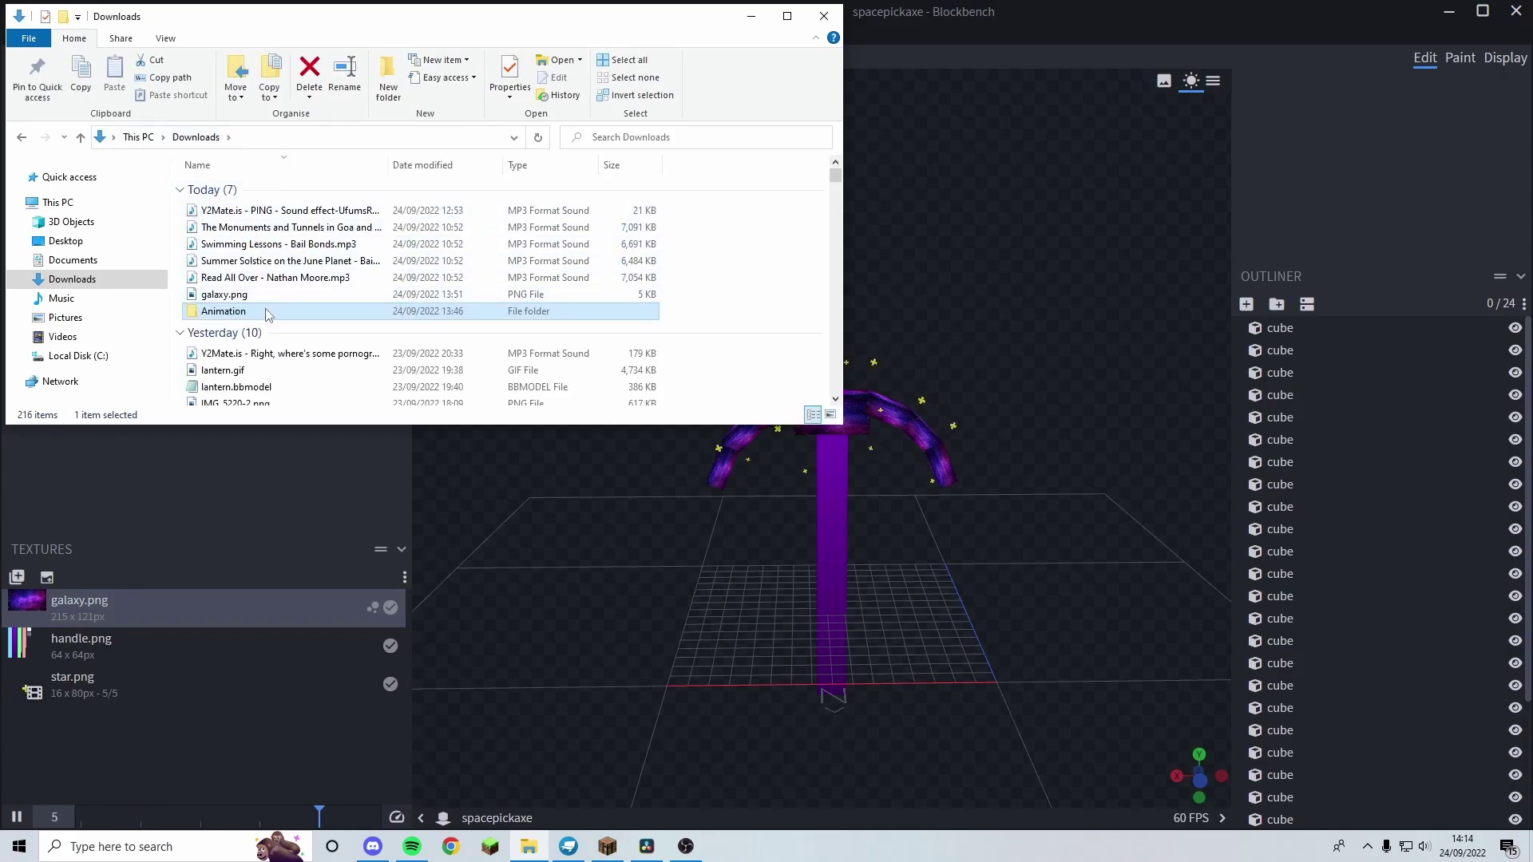
- Try to rename the Animation folder in Downloads to Pack
left_click(266, 312)
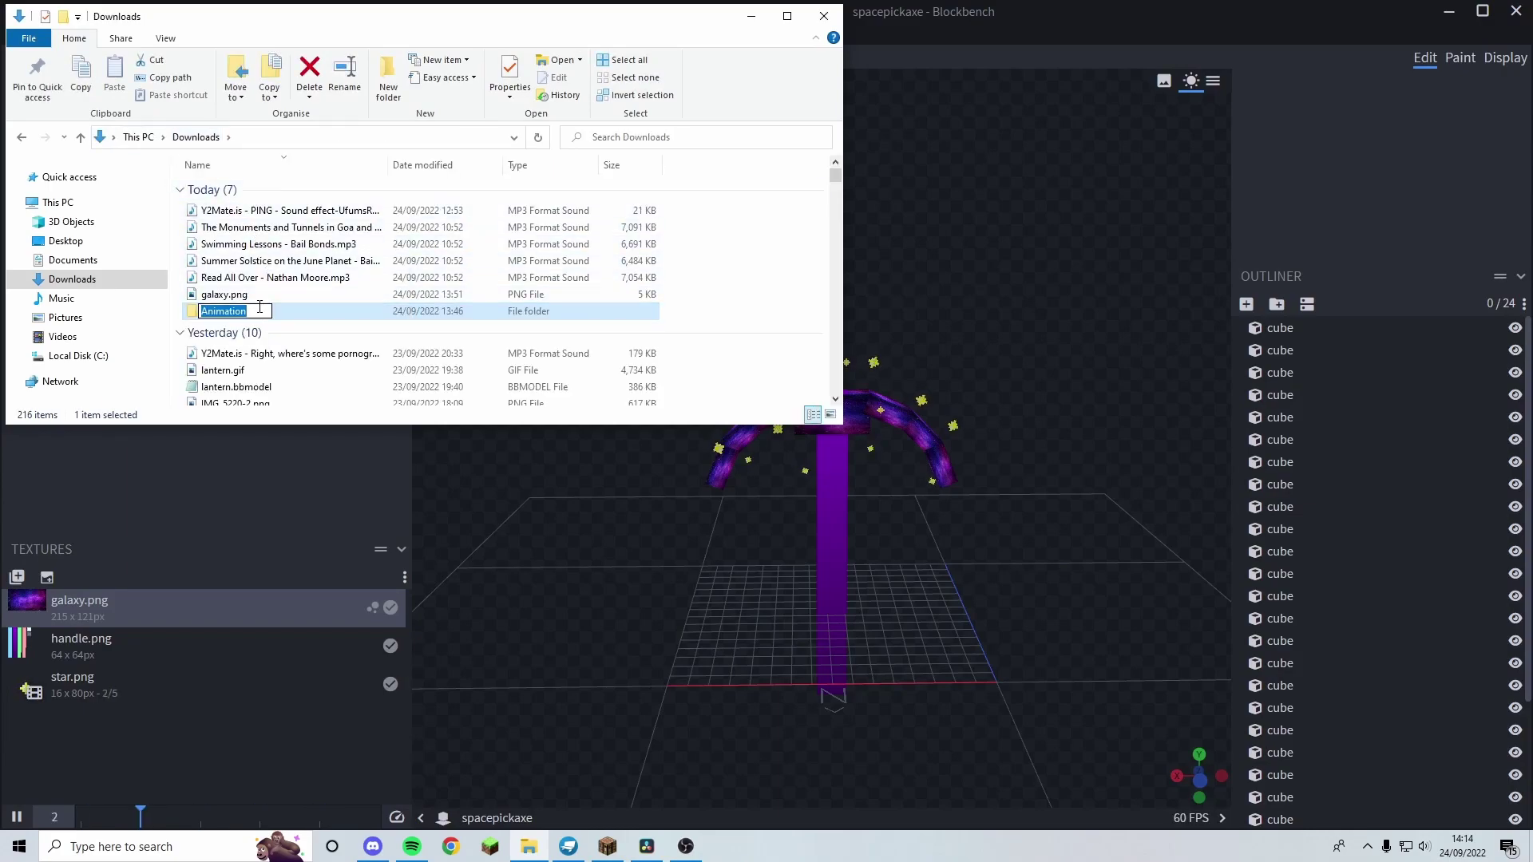
type("Pack")
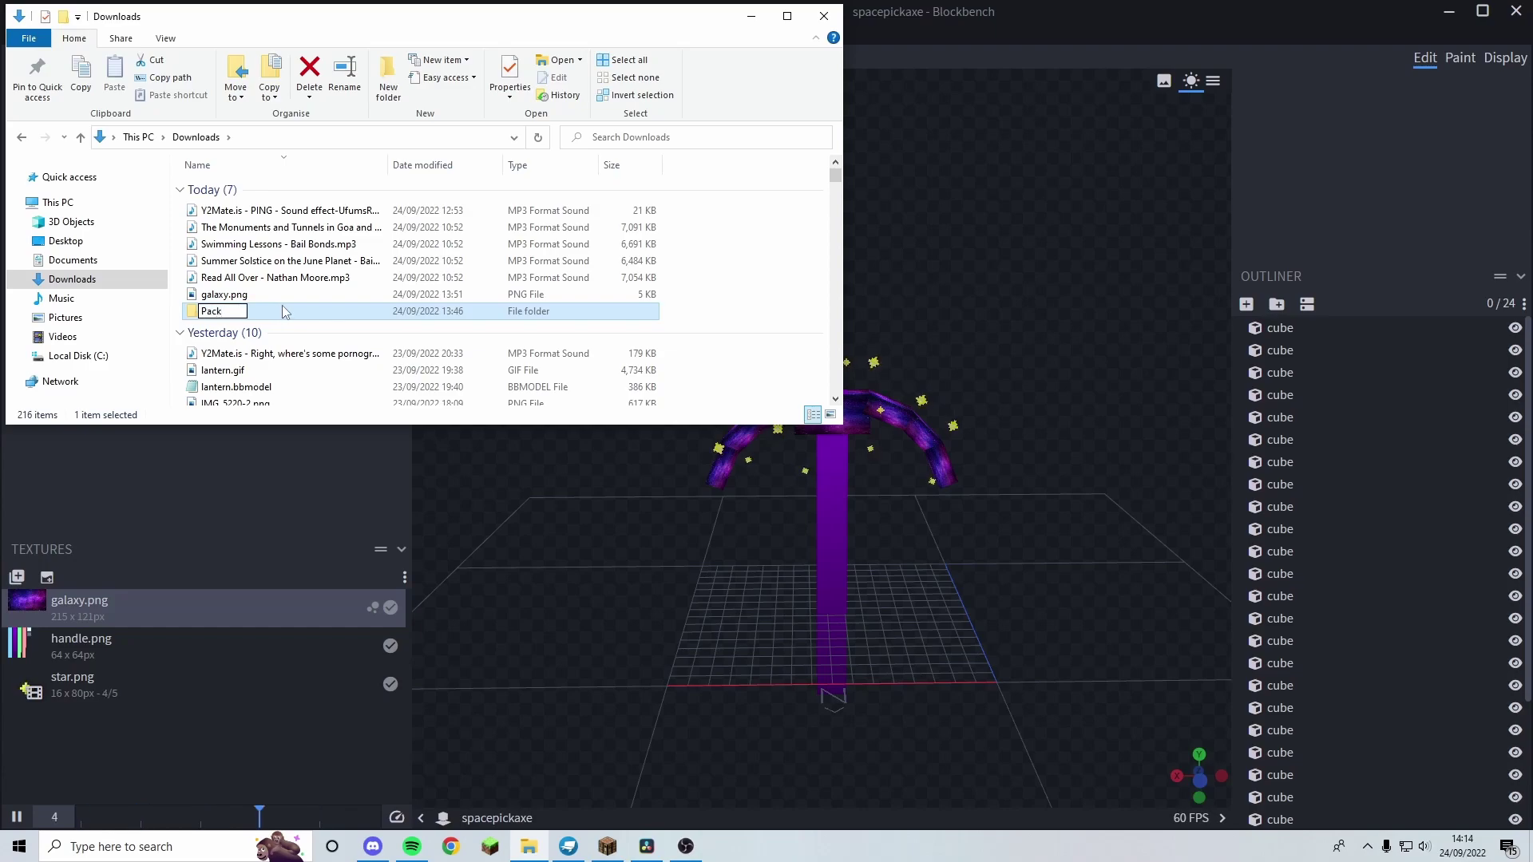
left_click(674, 289)
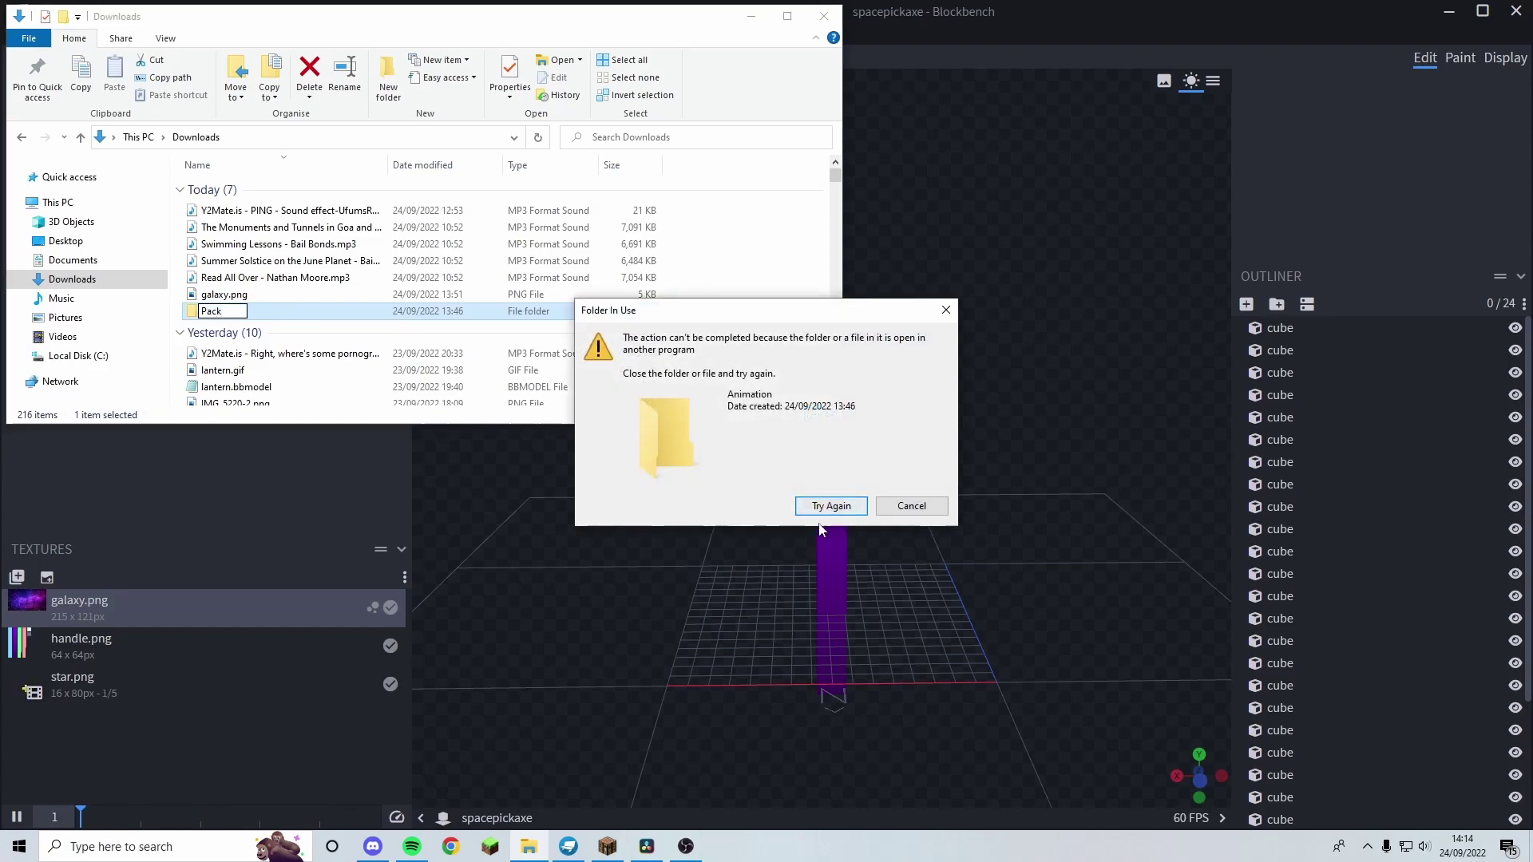
left_click(945, 310)
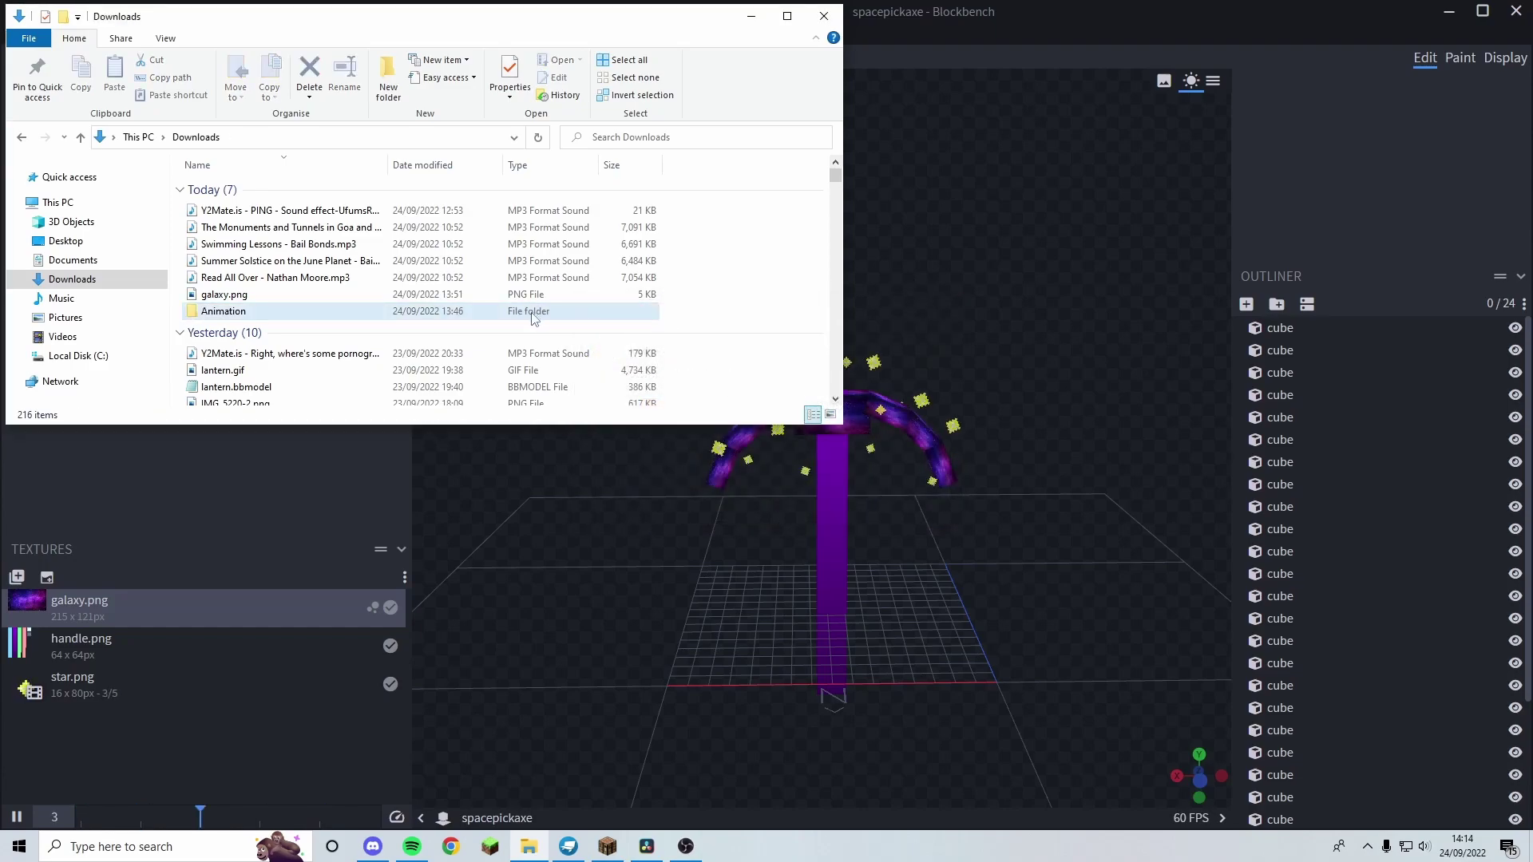
- Copy the Animation folder from Downloads and open AppData inside the user's profile folder on the C: drive
left_click(534, 318)
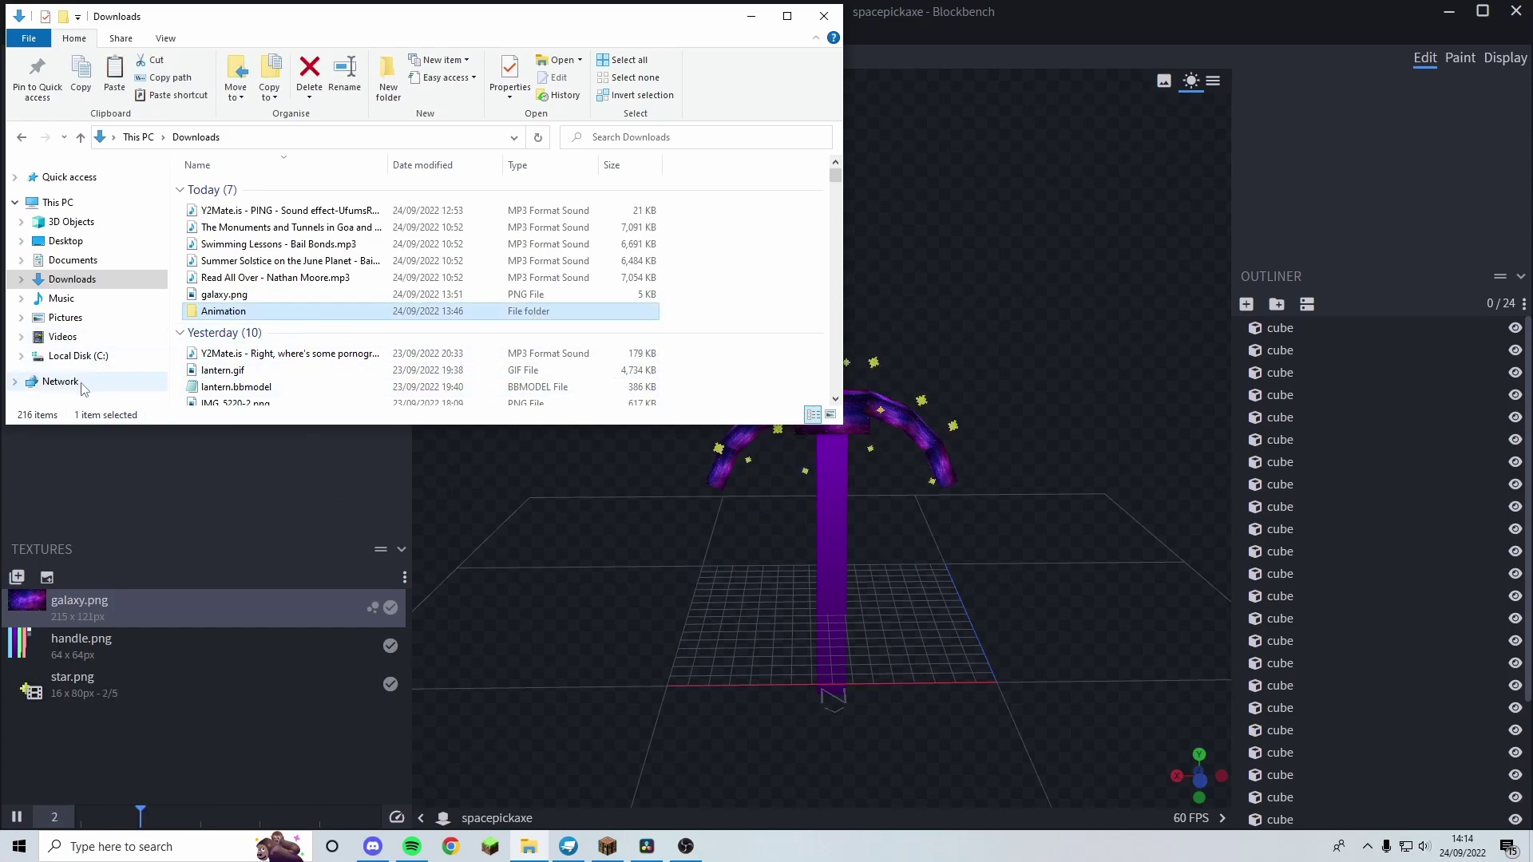
left_click(81, 357)
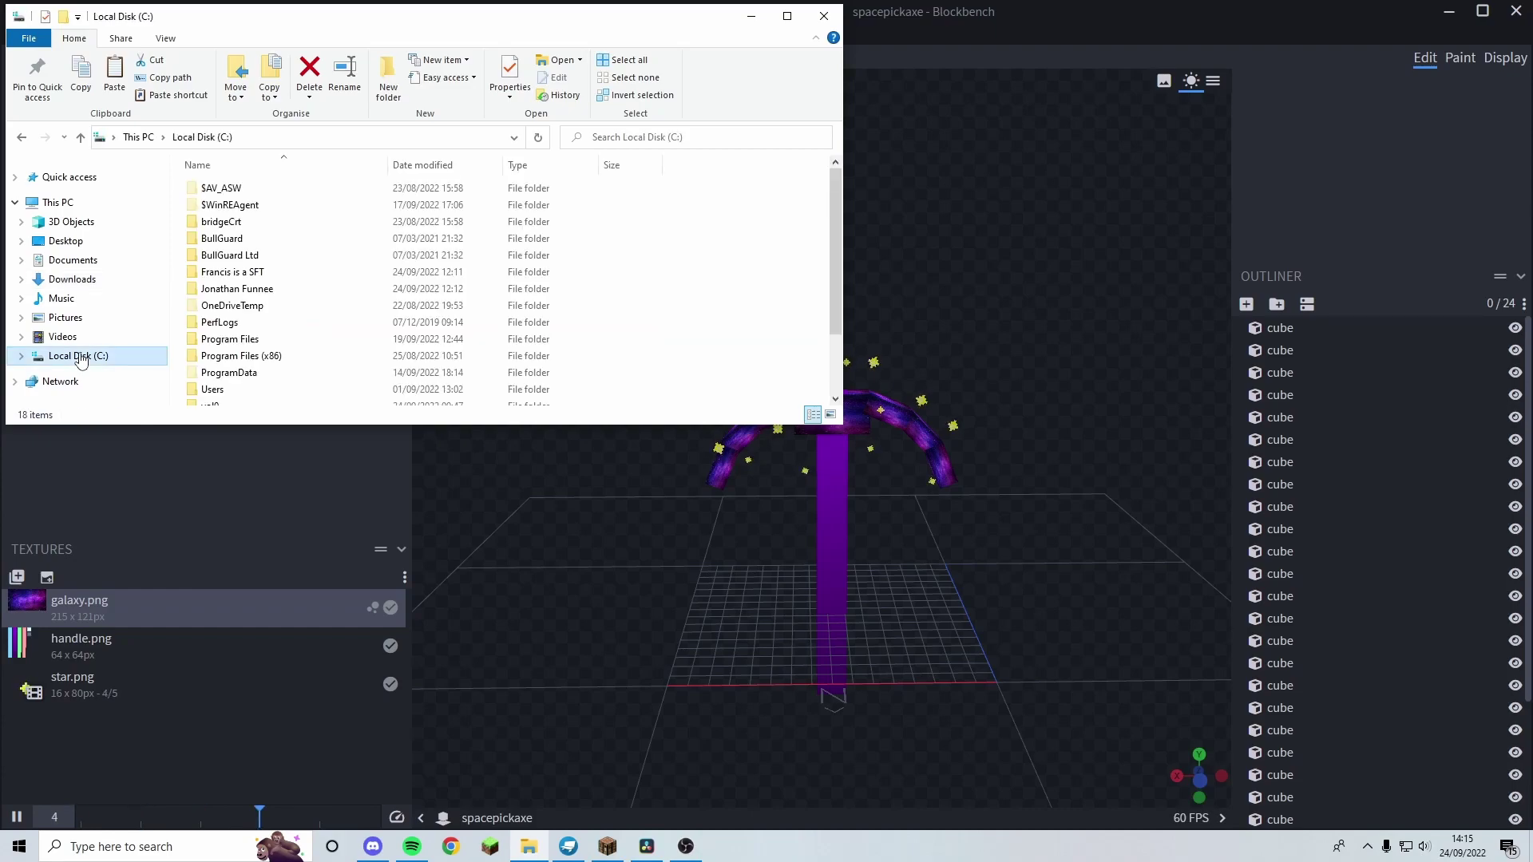
double_click(214, 388)
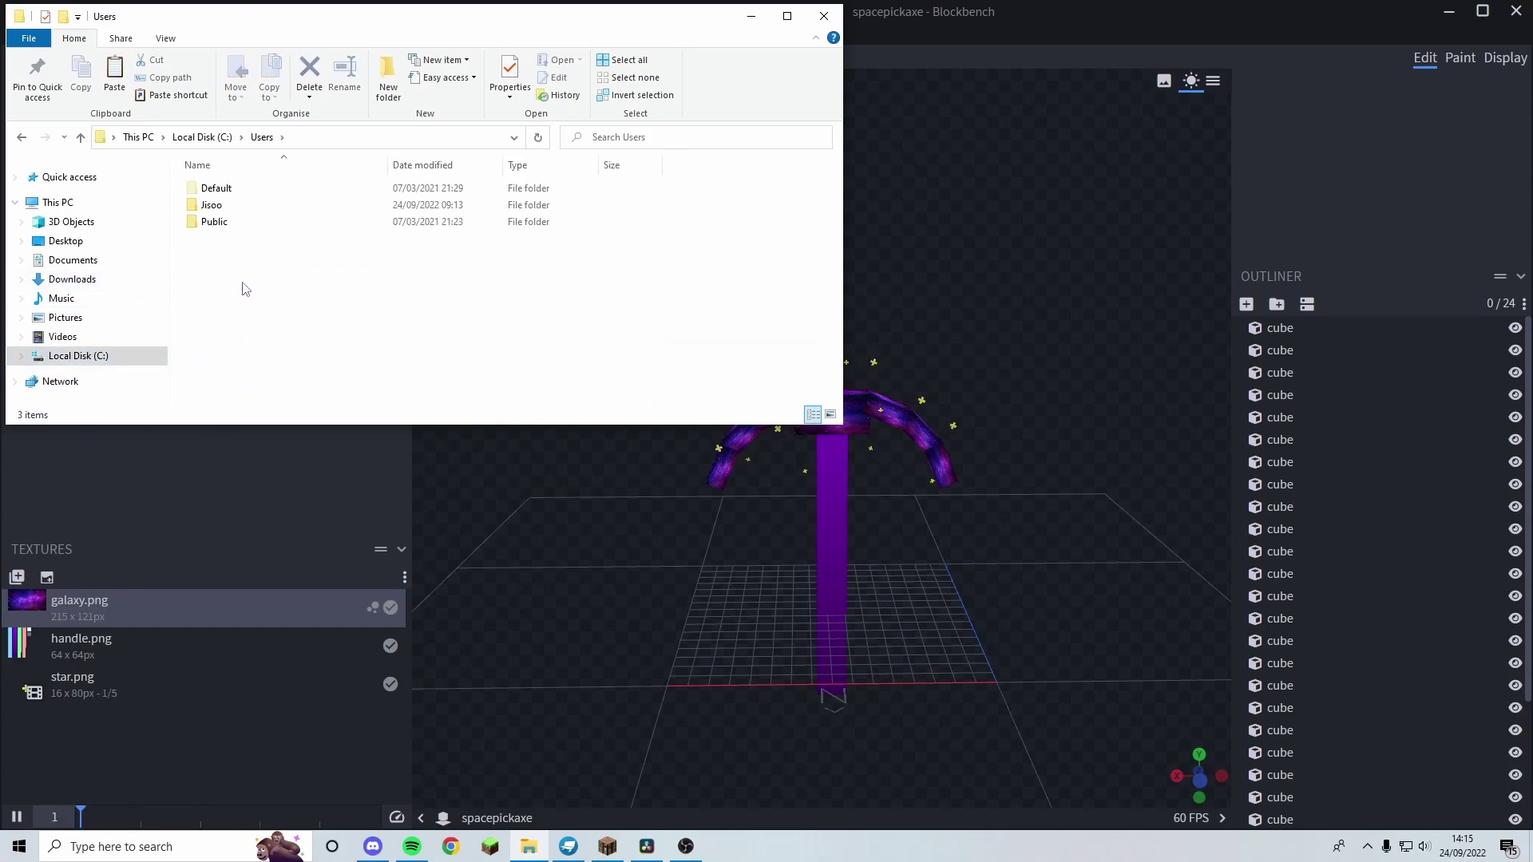
double_click(214, 206)
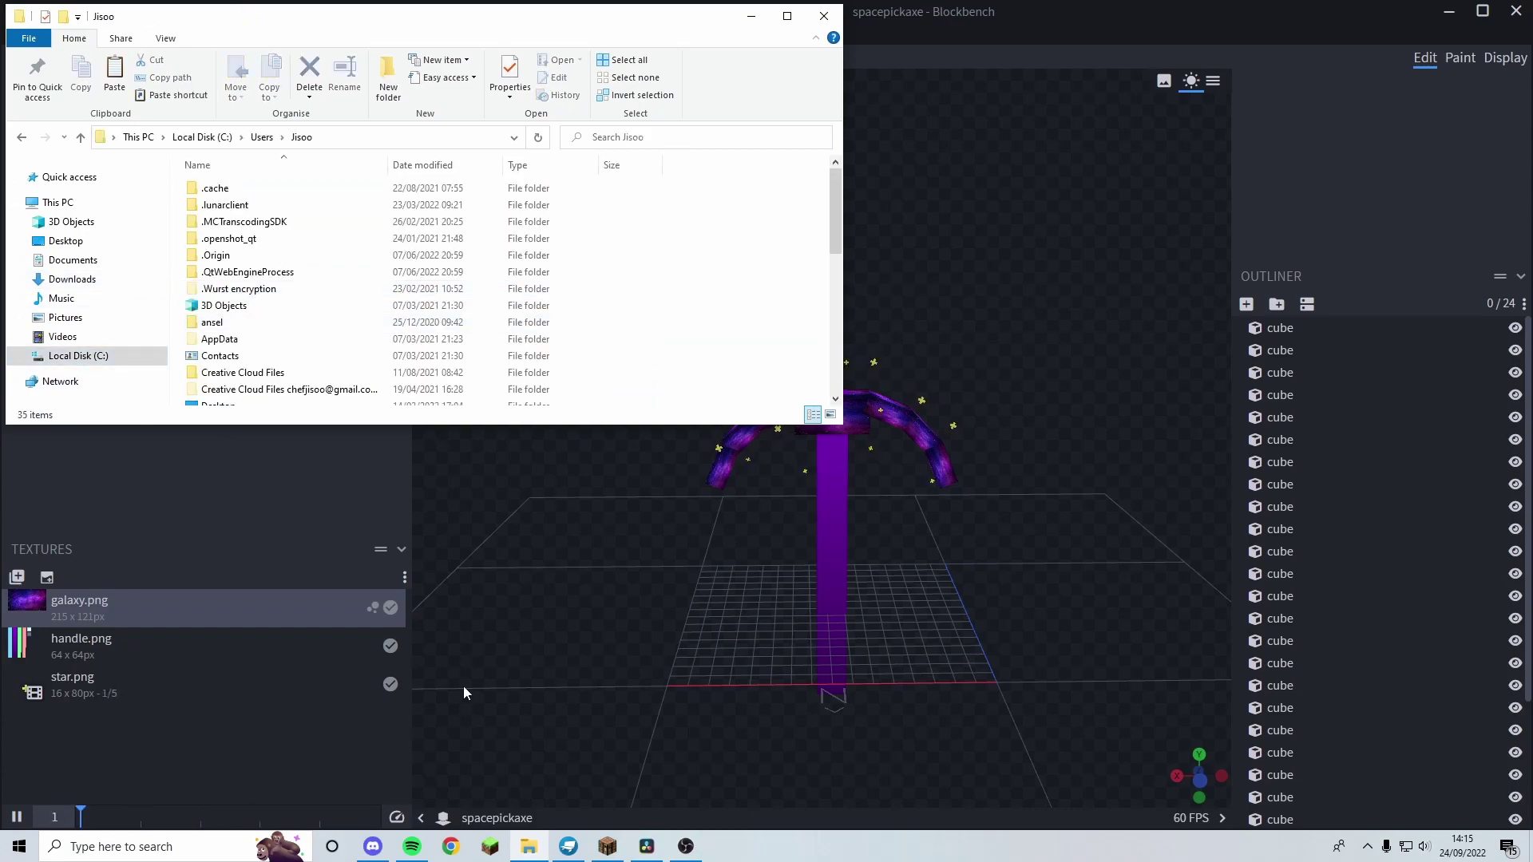
left_click(615, 850)
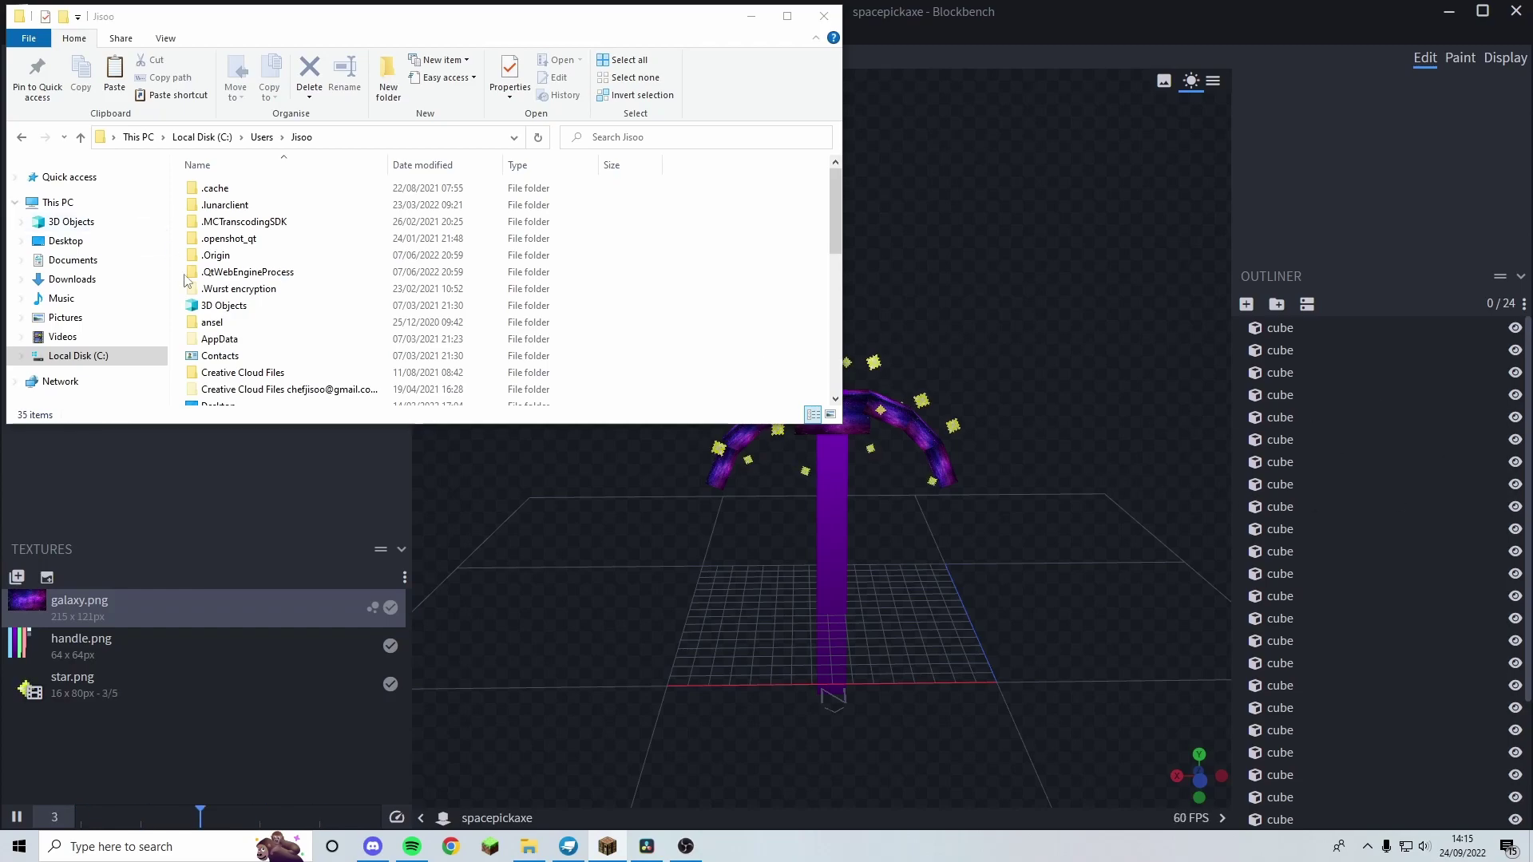
double_click(216, 341)
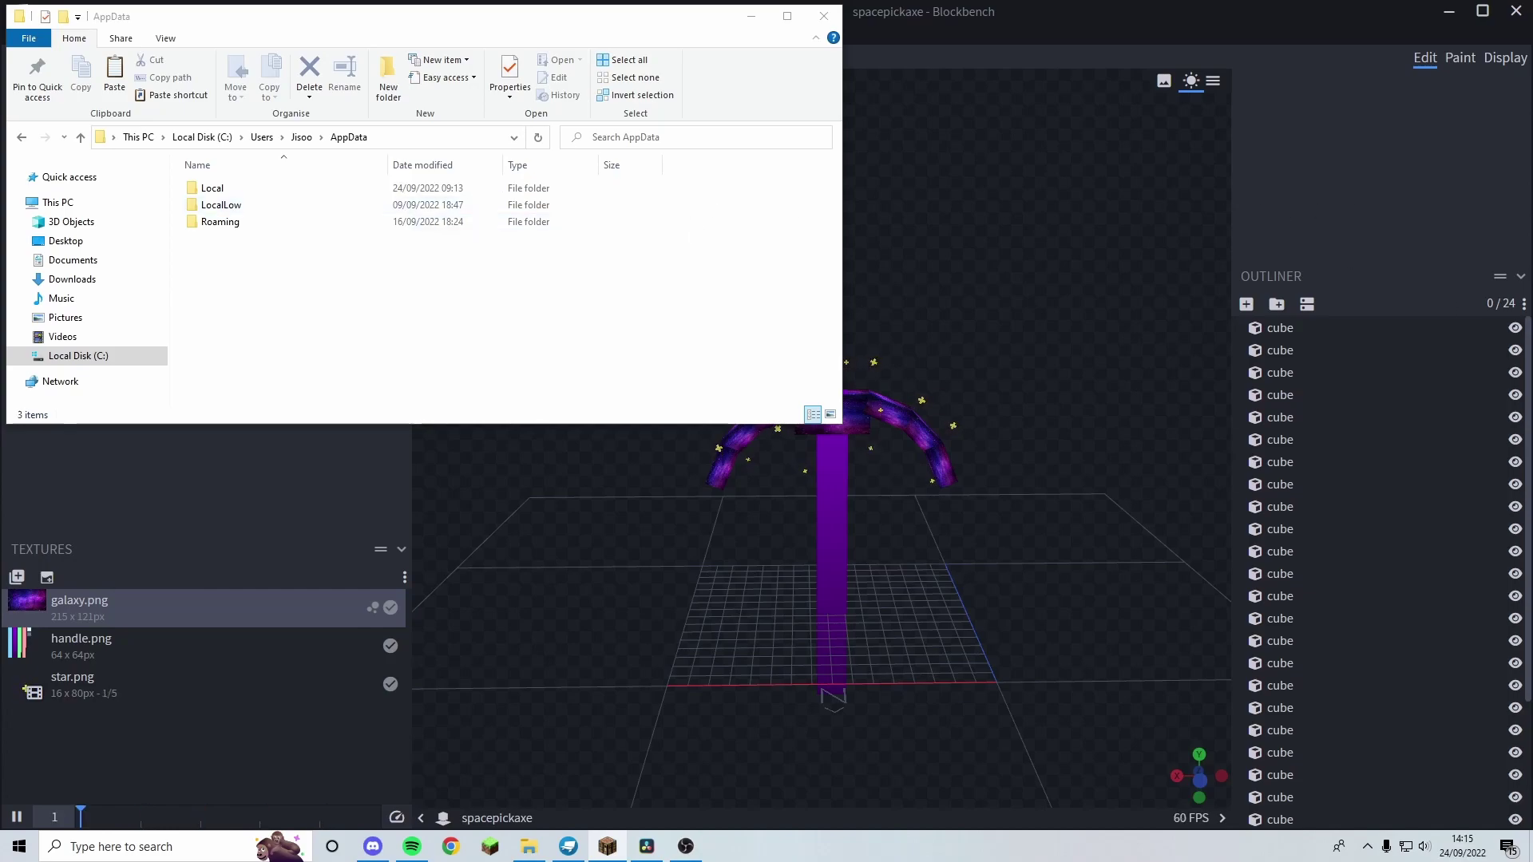
- Paste the Animation folder into Roaming/.minecraft/resourcepacks and close the window
left_click(264, 222)
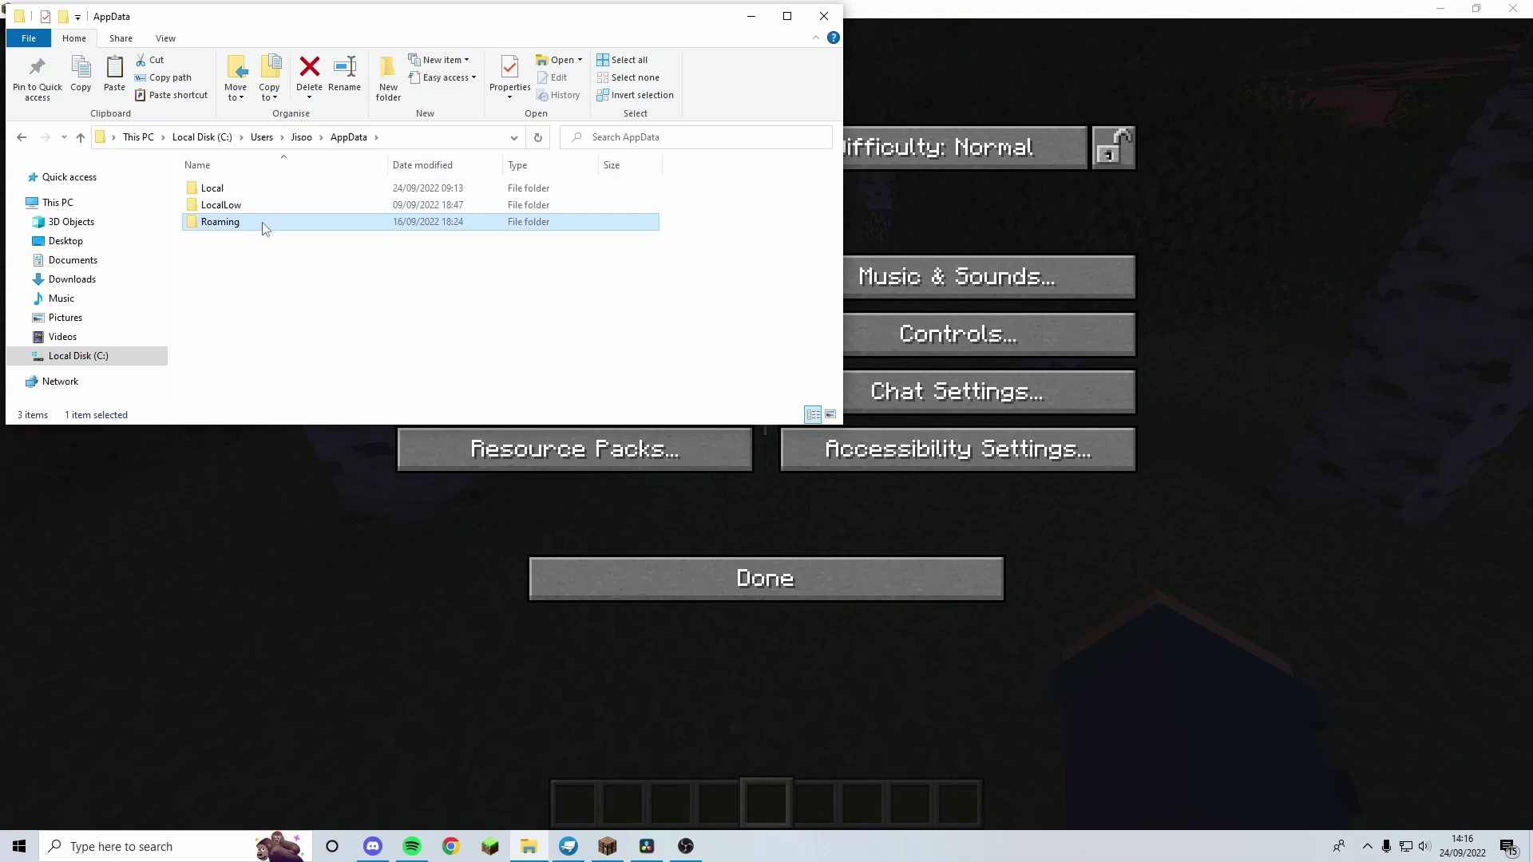
double_click(266, 227)
double_click(256, 205)
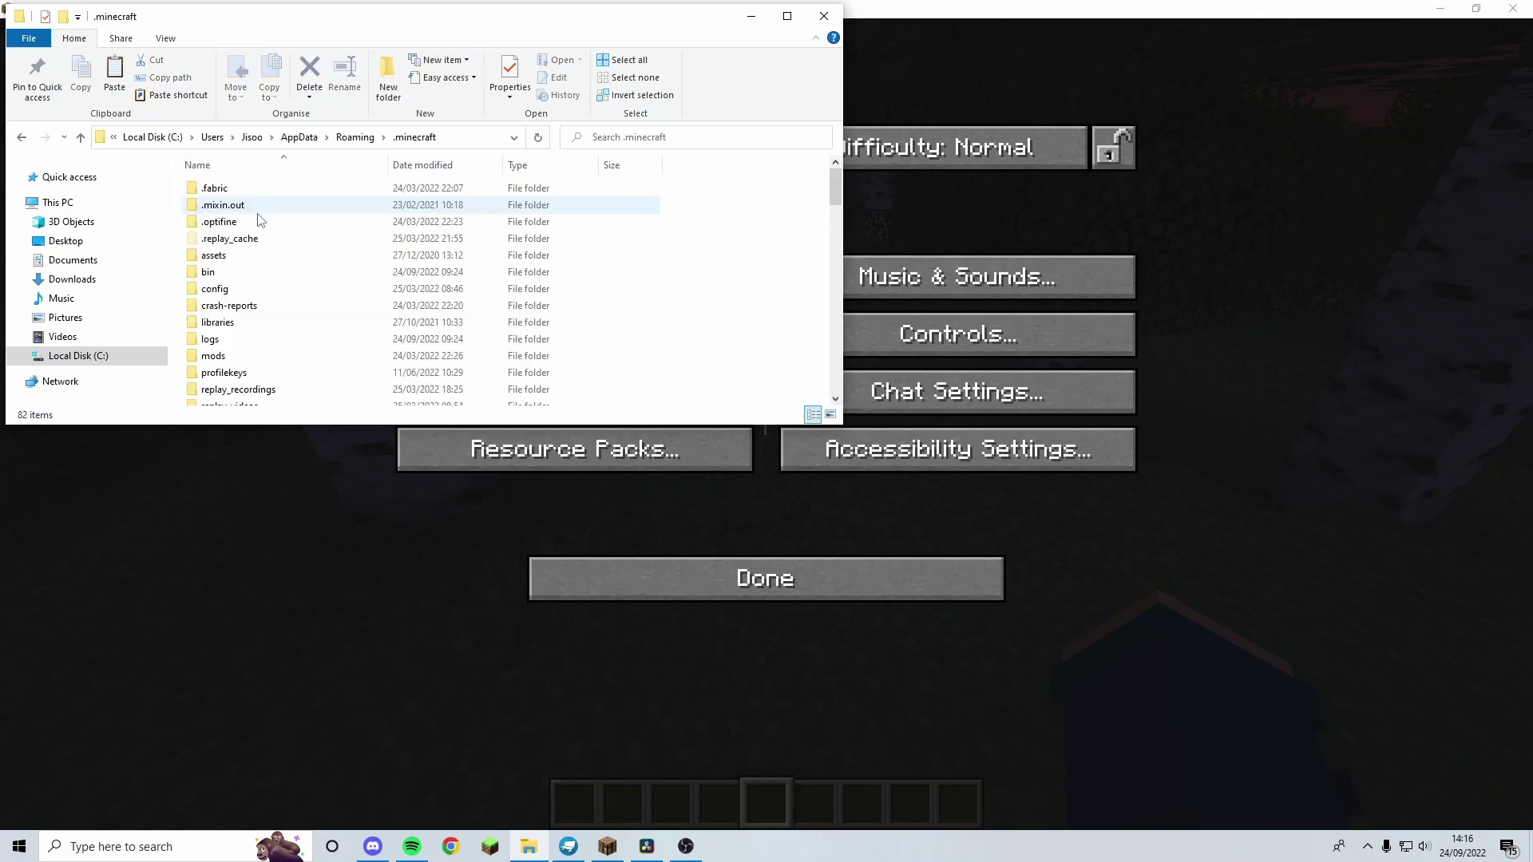
scroll(245, 382, "down", 1)
double_click(248, 382)
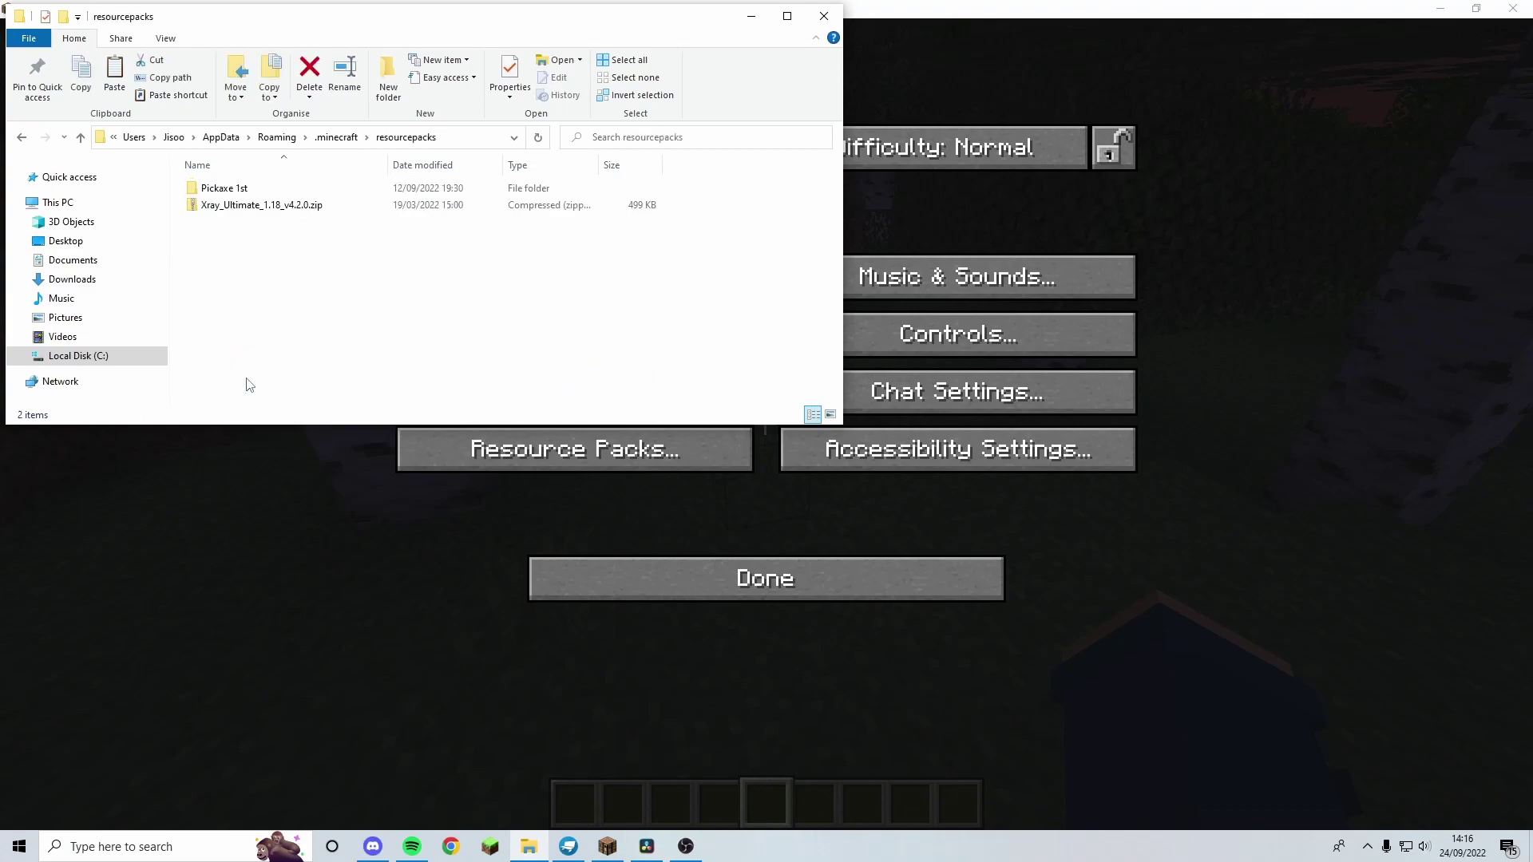
key("ctrl+v")
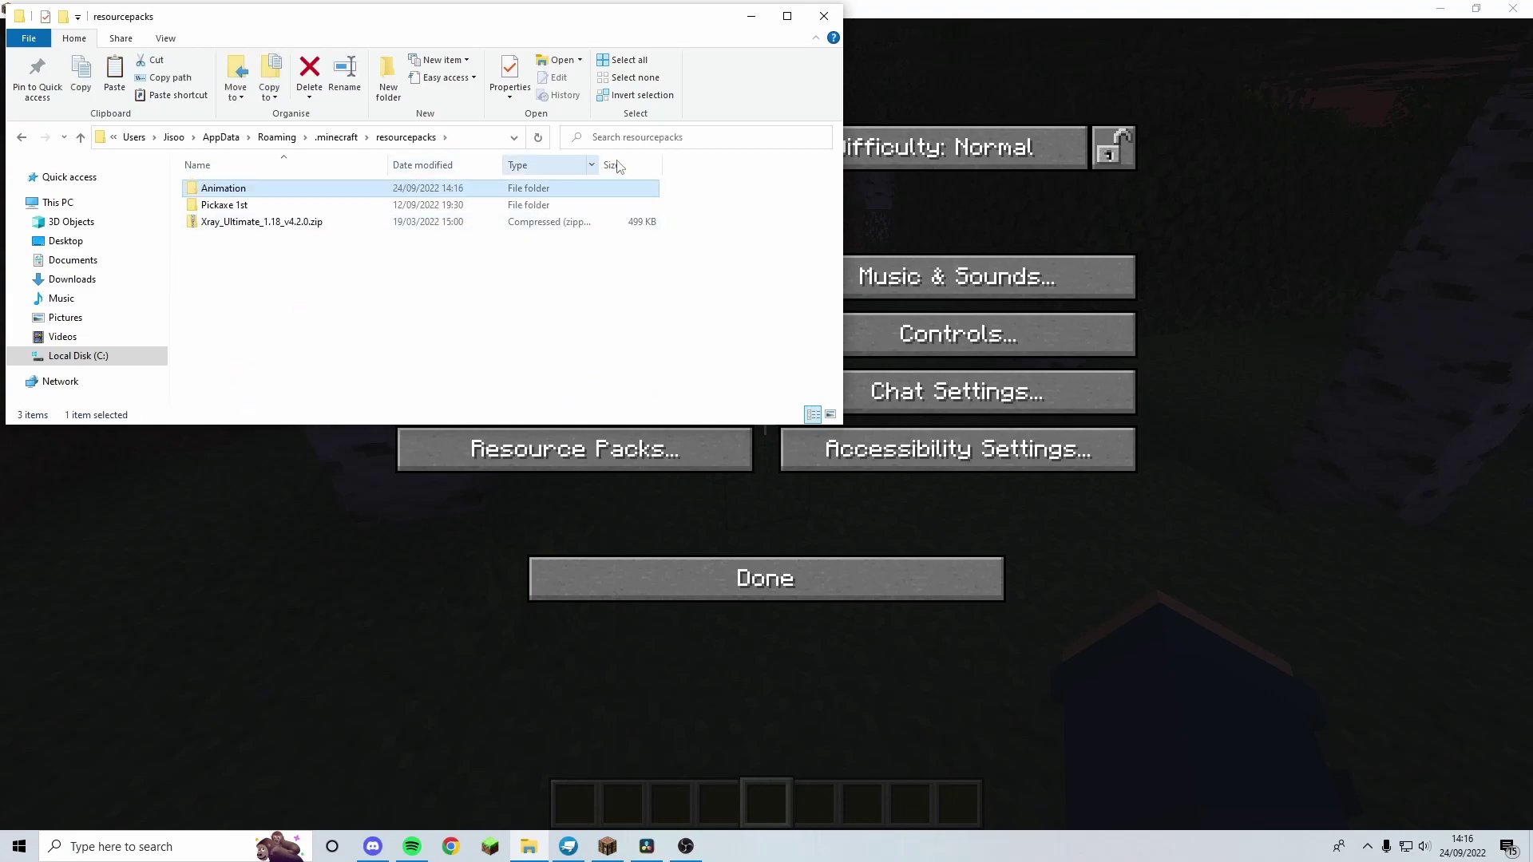
left_click(823, 16)
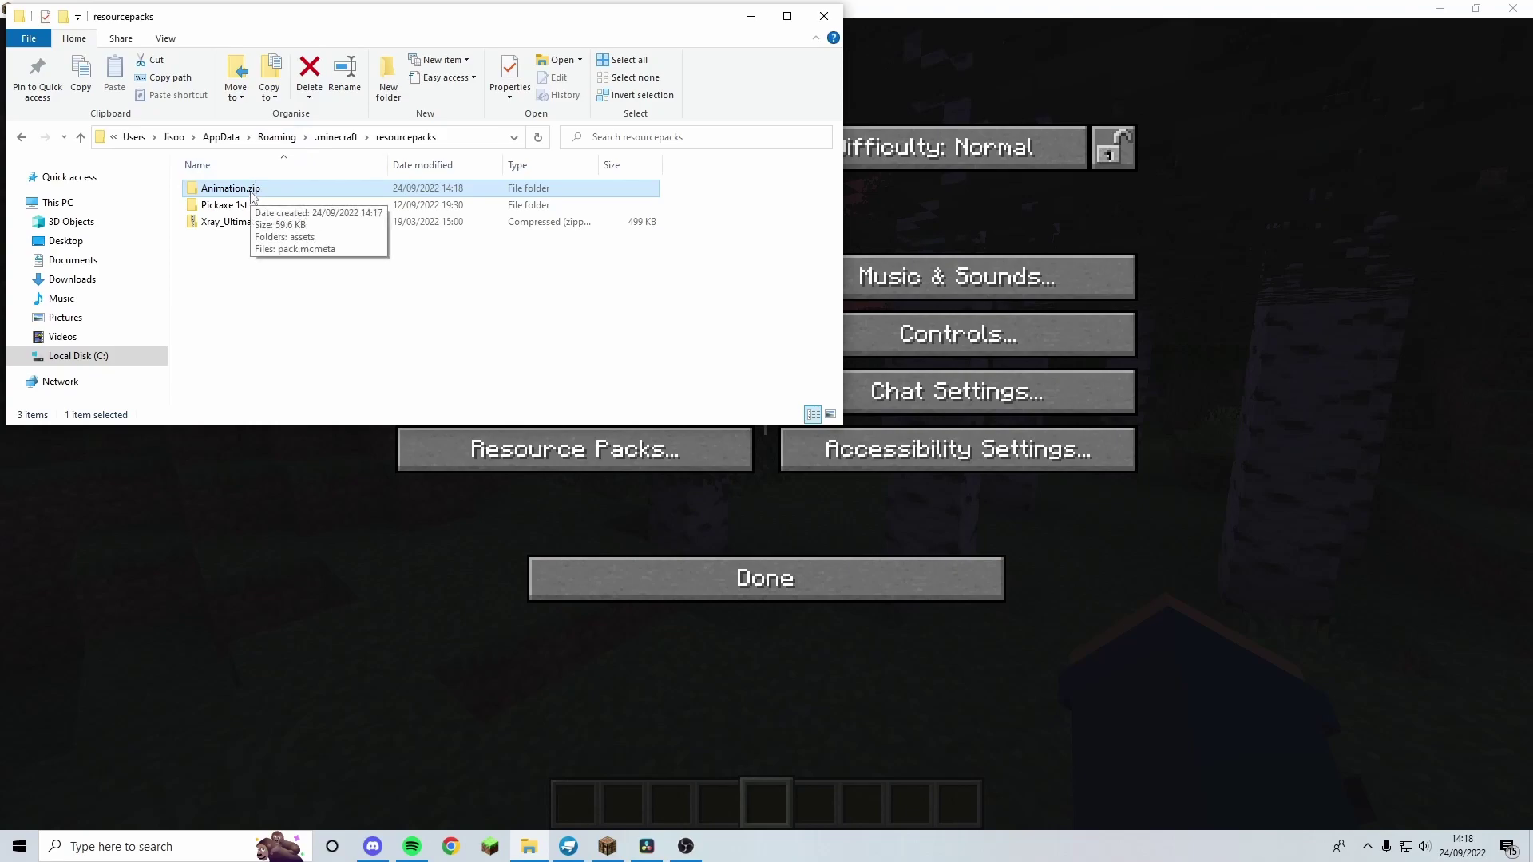
- Open pack.mcmeta from the Animation.zip folder in resourcepacks and examine its pack format and description
double_click(230, 190)
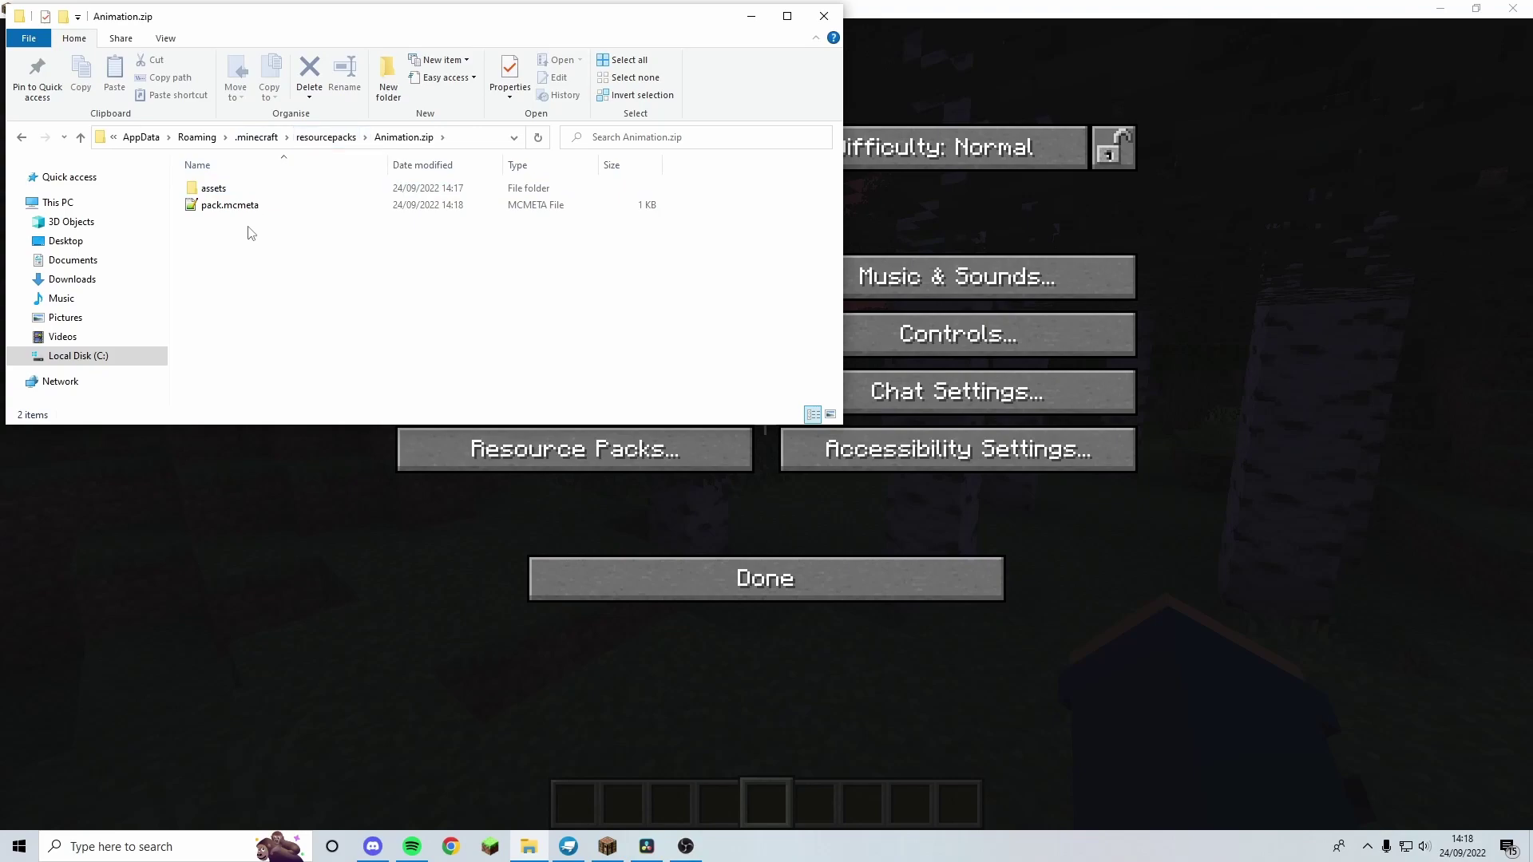
right_click(250, 284)
mouse_move(314, 474)
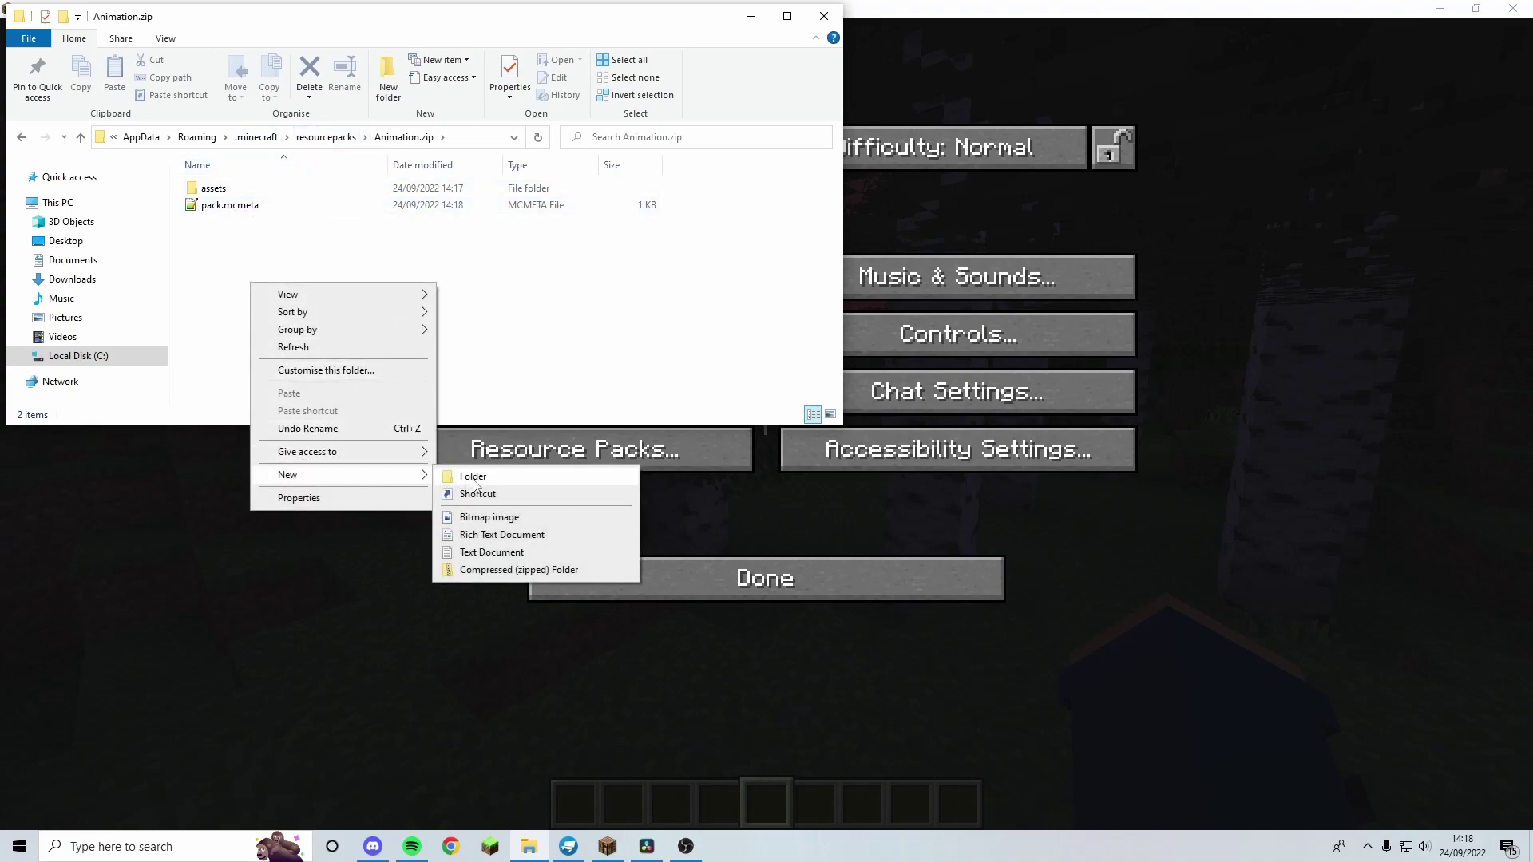
left_click(242, 247)
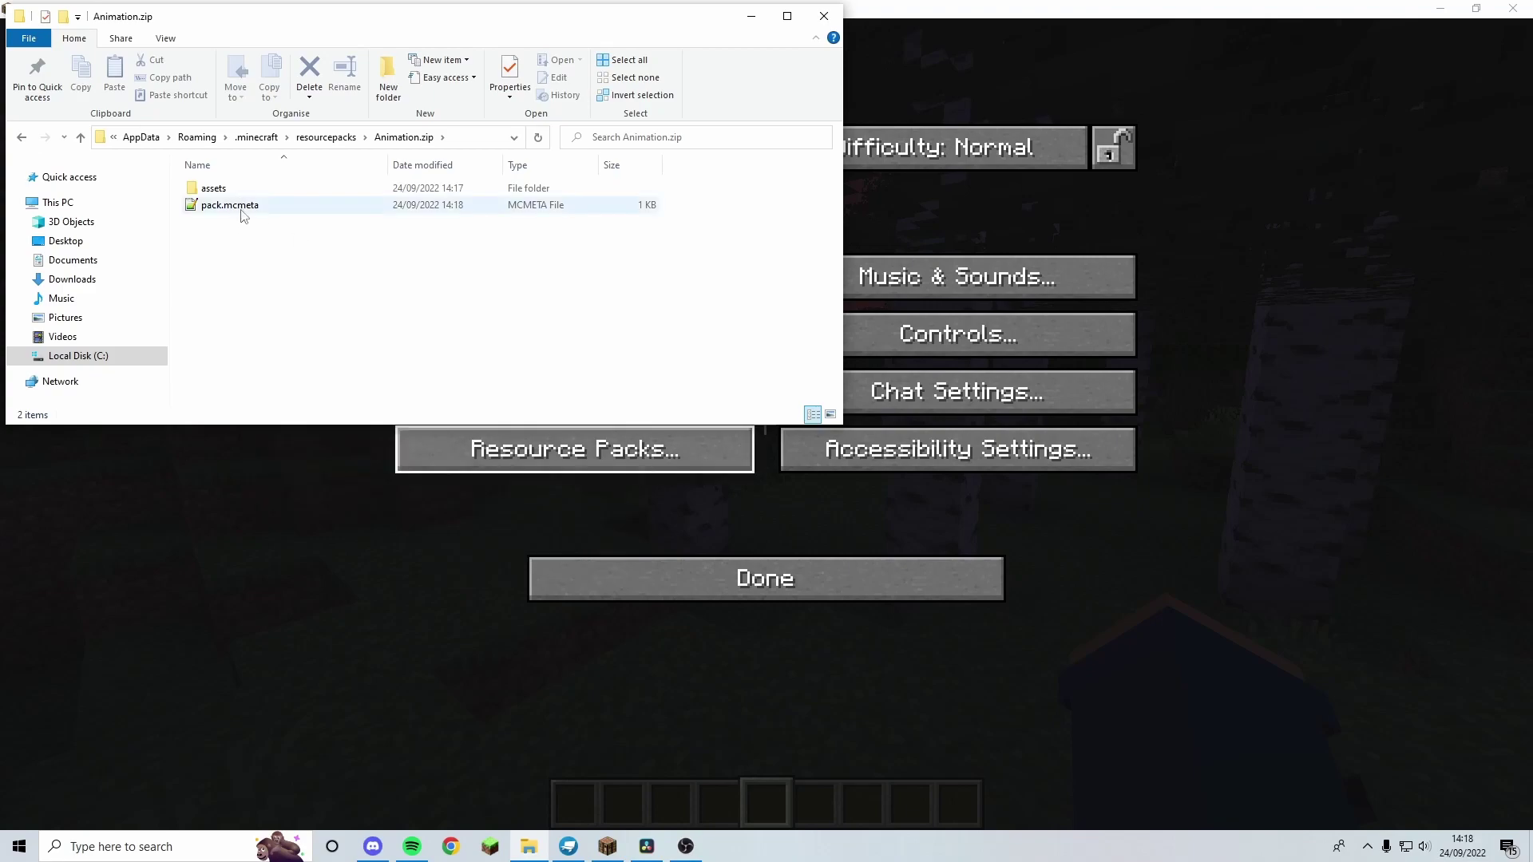
double_click(241, 211)
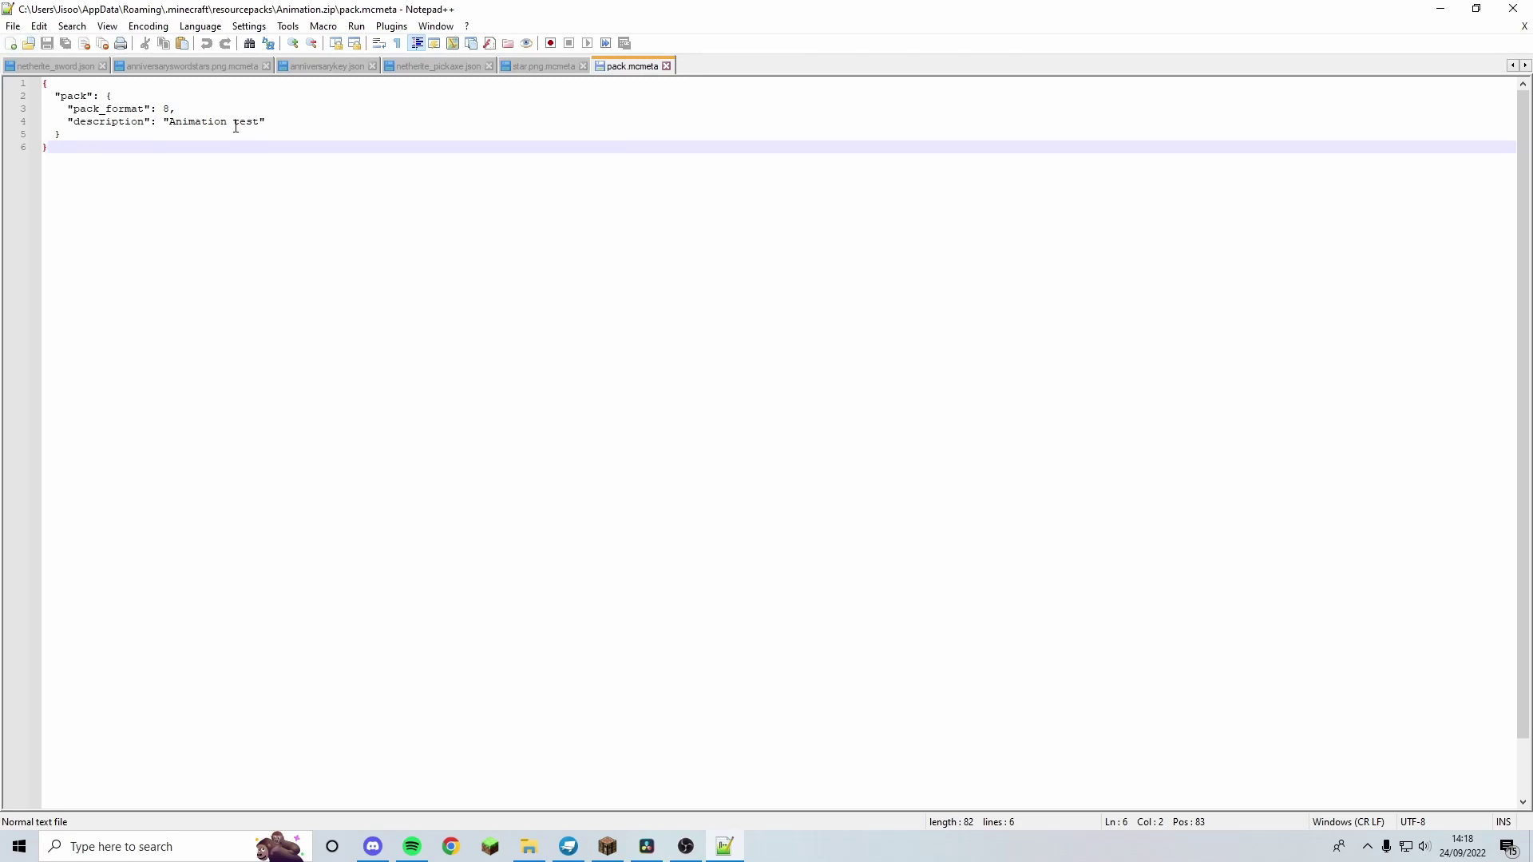
left_click_drag(160, 122, 257, 126)
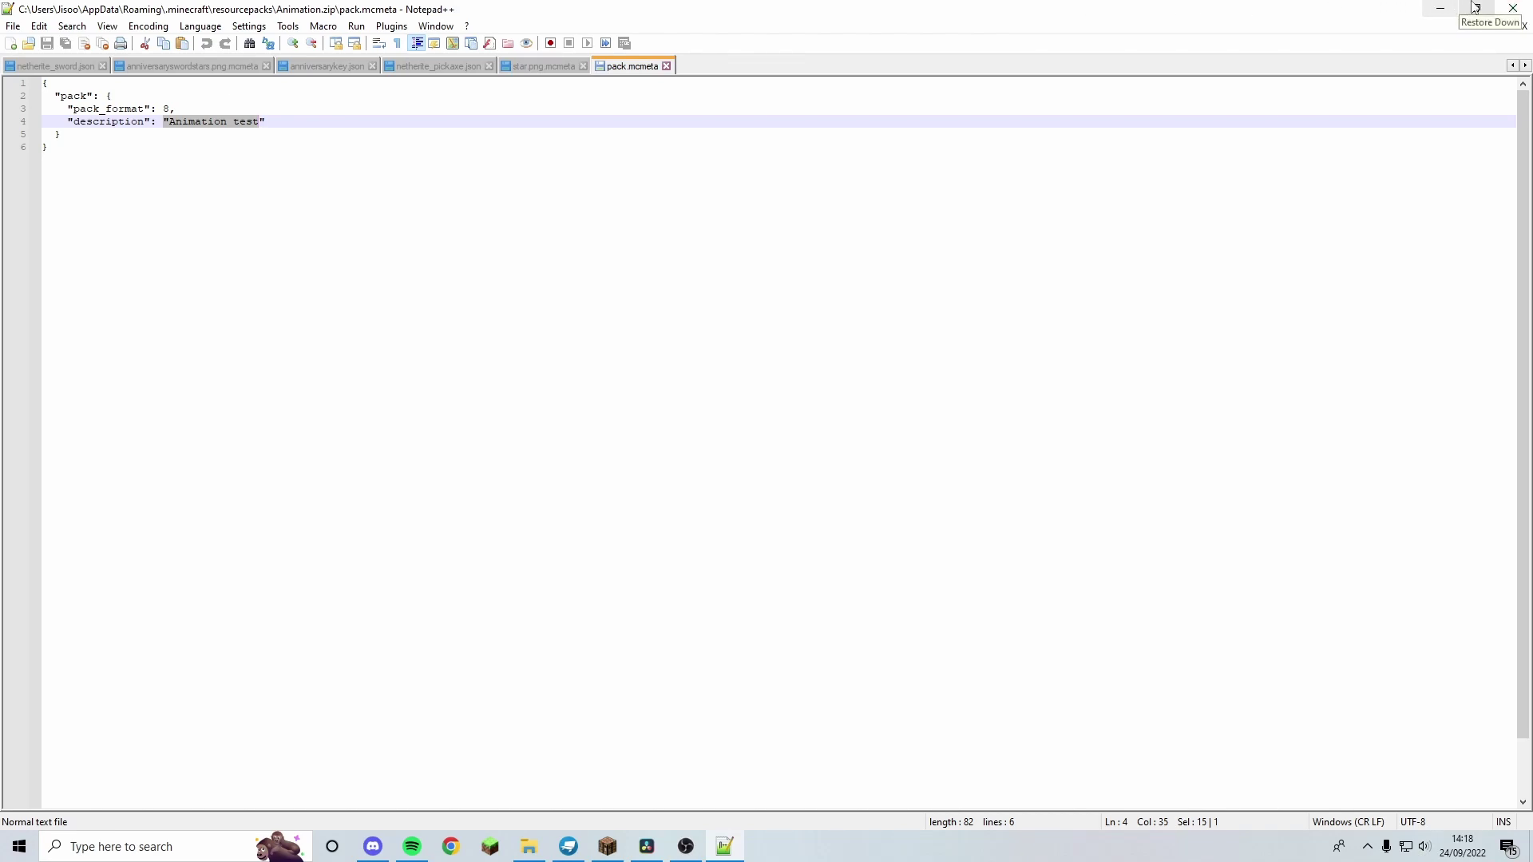
- Switch to Minecraft, enable the Animation.zip resource pack and apply the selection
left_click(607, 846)
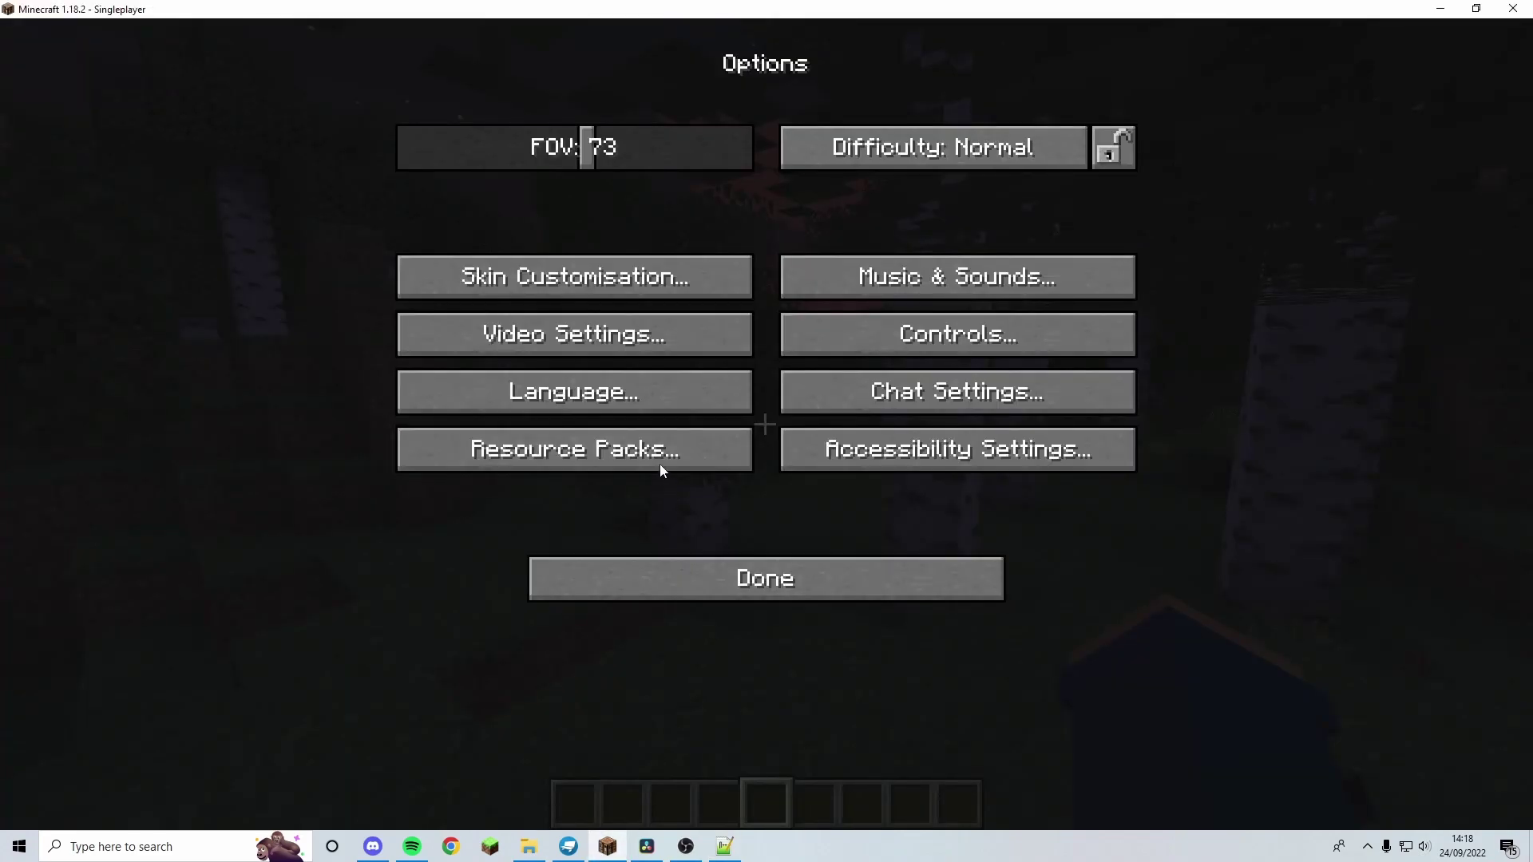
left_click(722, 578)
key("Escape")
key("Escape")
left_click(602, 461)
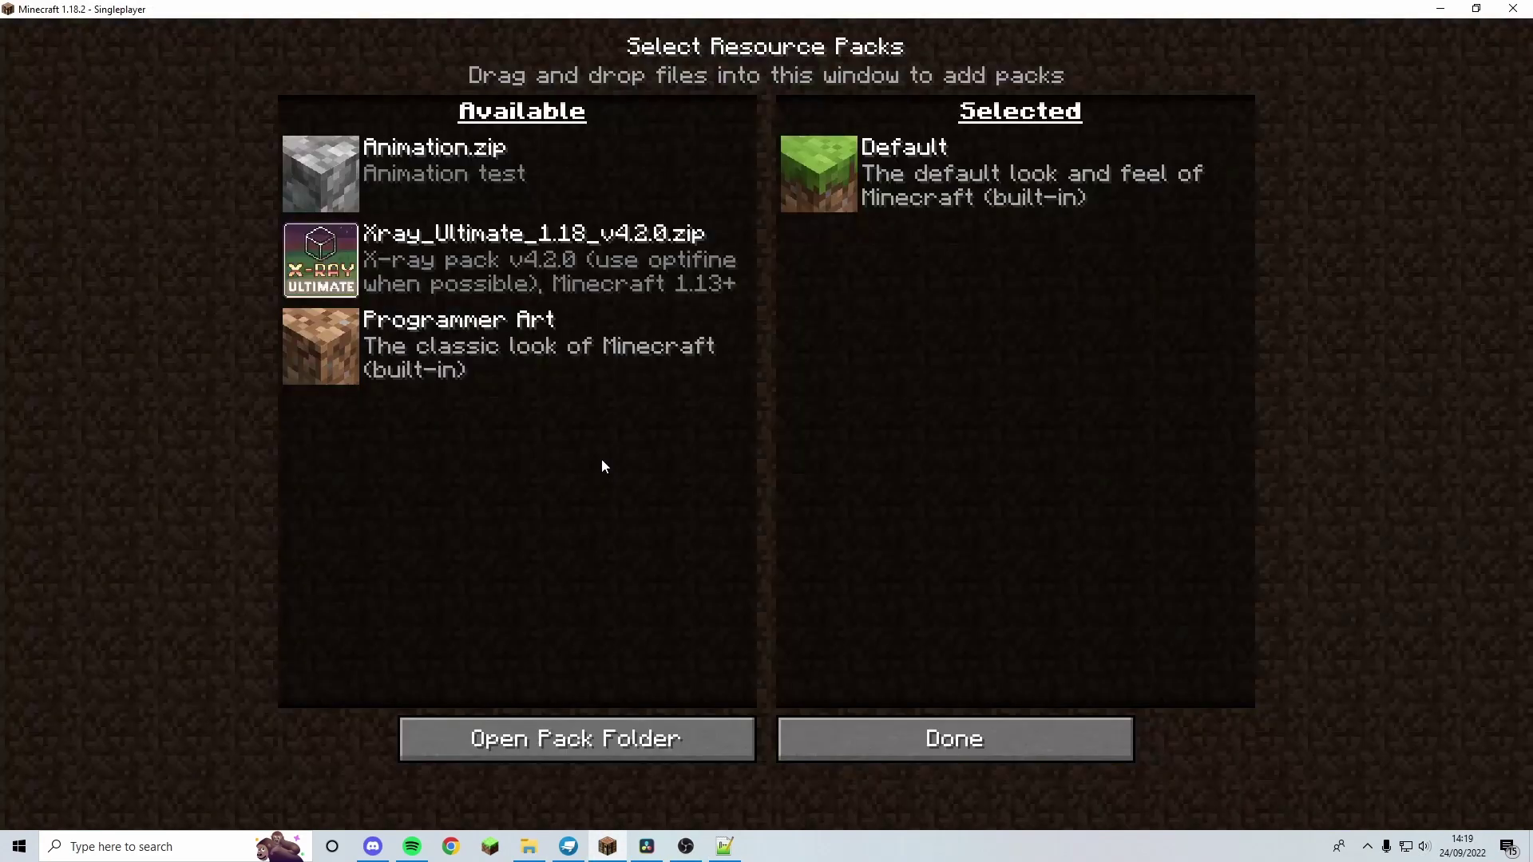
left_click(356, 152)
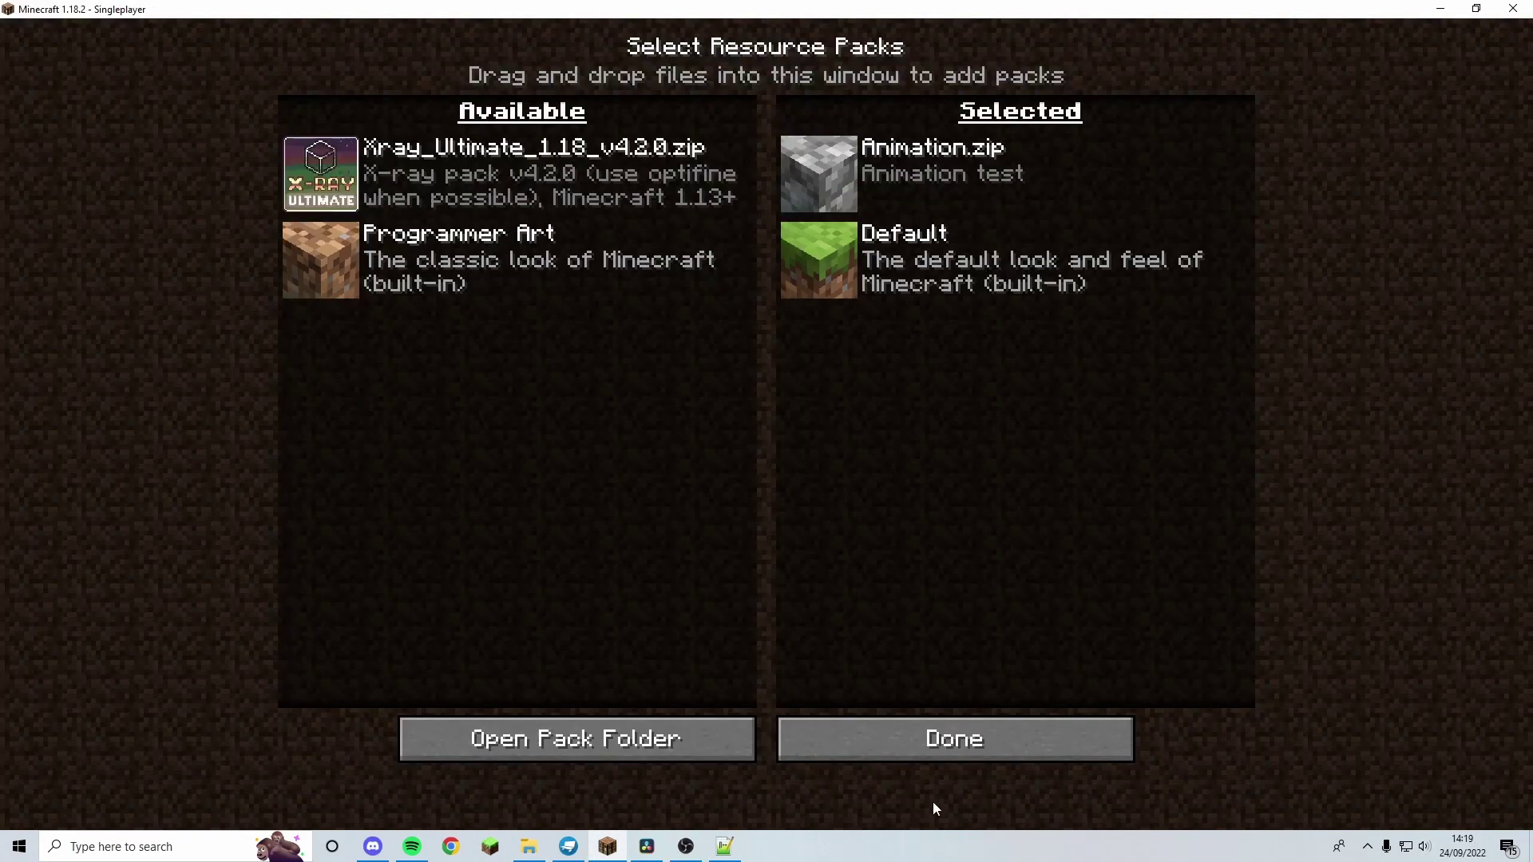
left_click(918, 716)
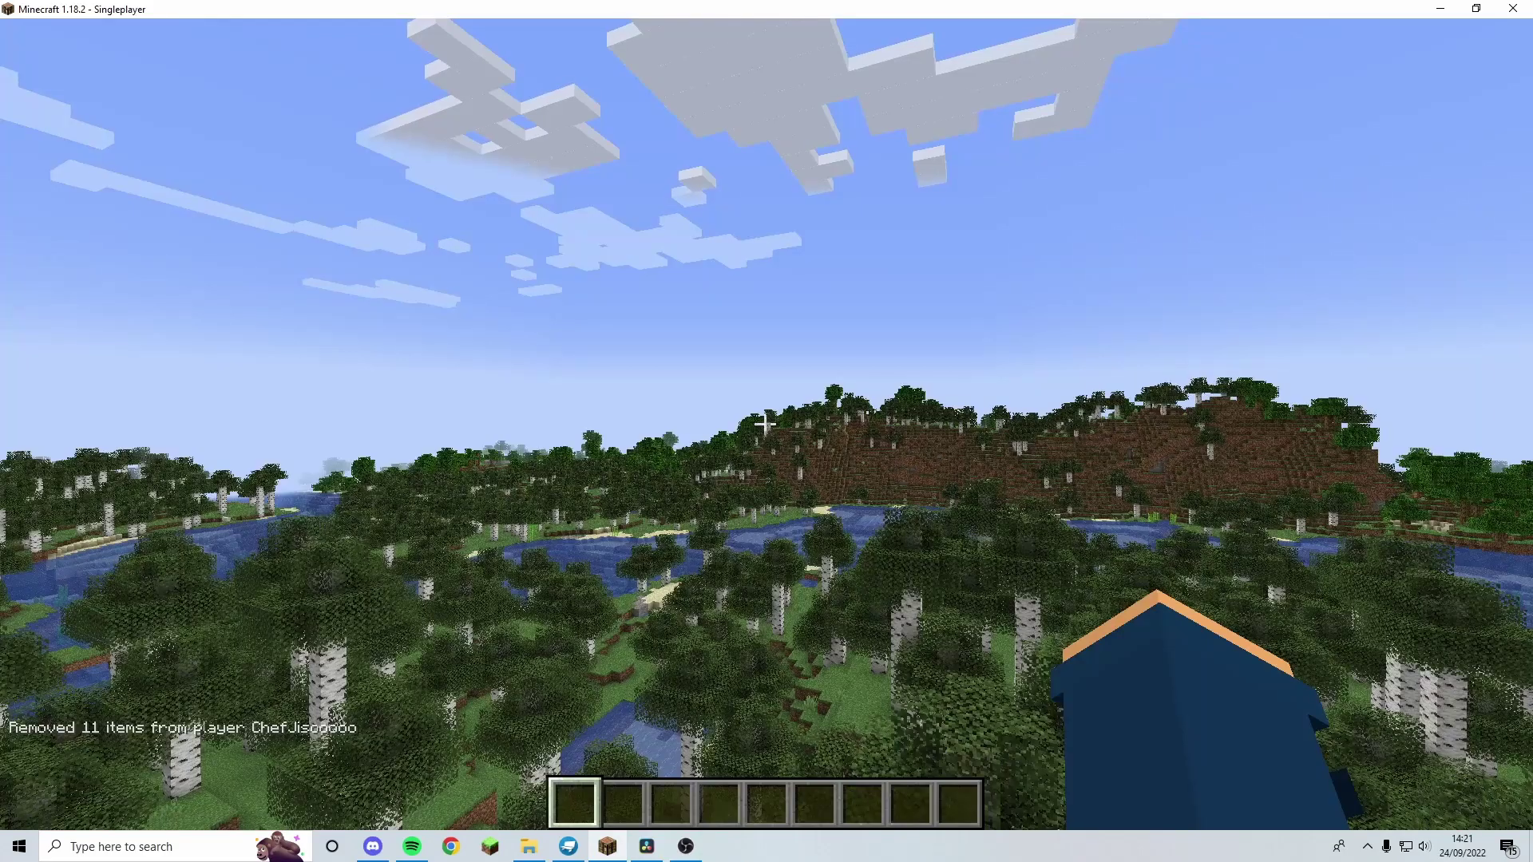
- Begin a /give command in the chat that targets @s and specifies the item minecraft:netherite_pickaxe
key("slash")
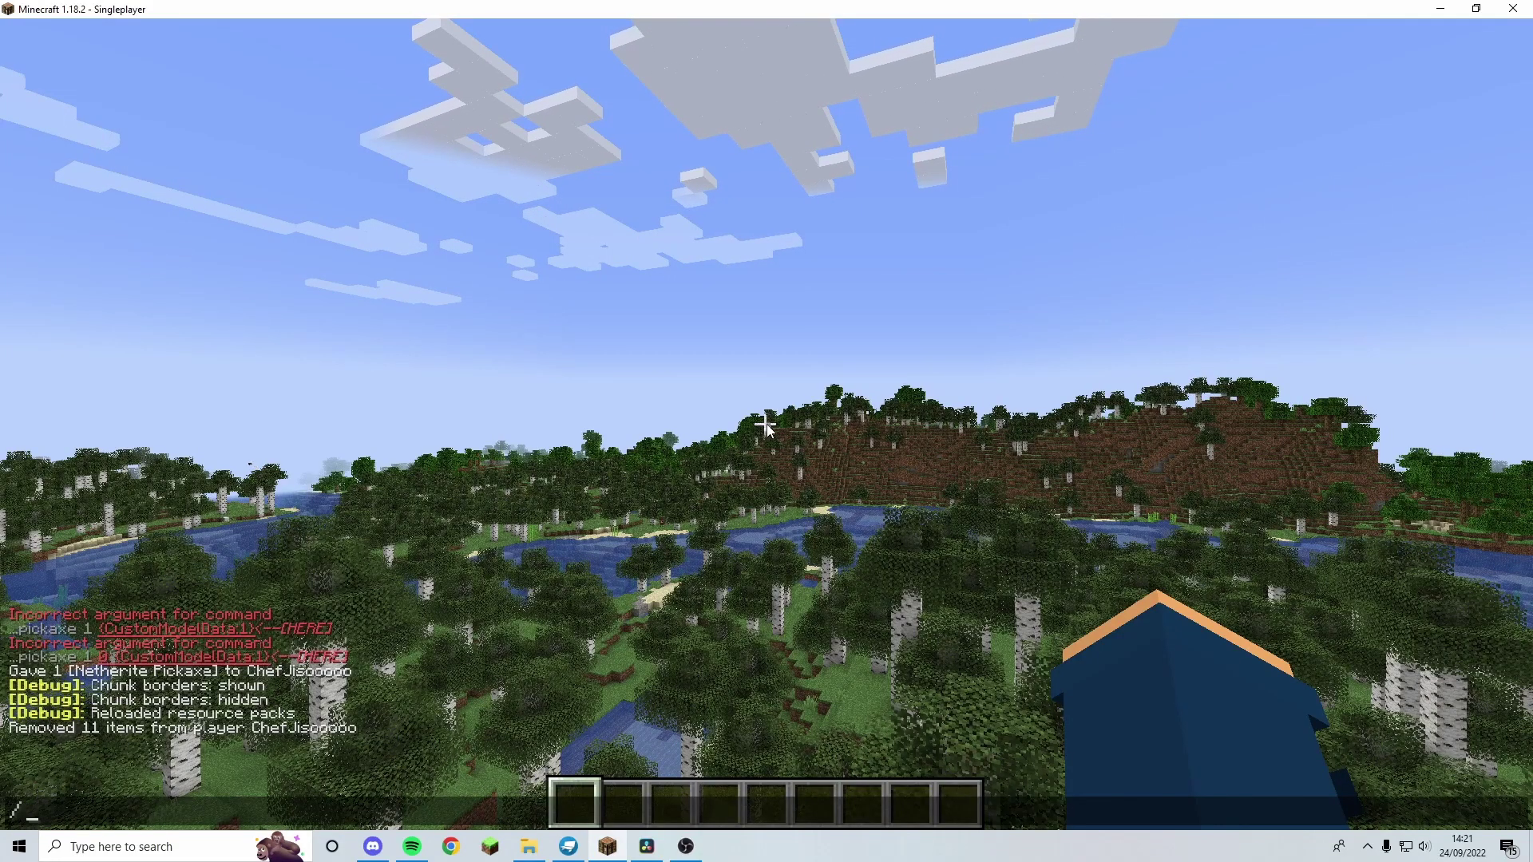
type("give")
key("Tab")
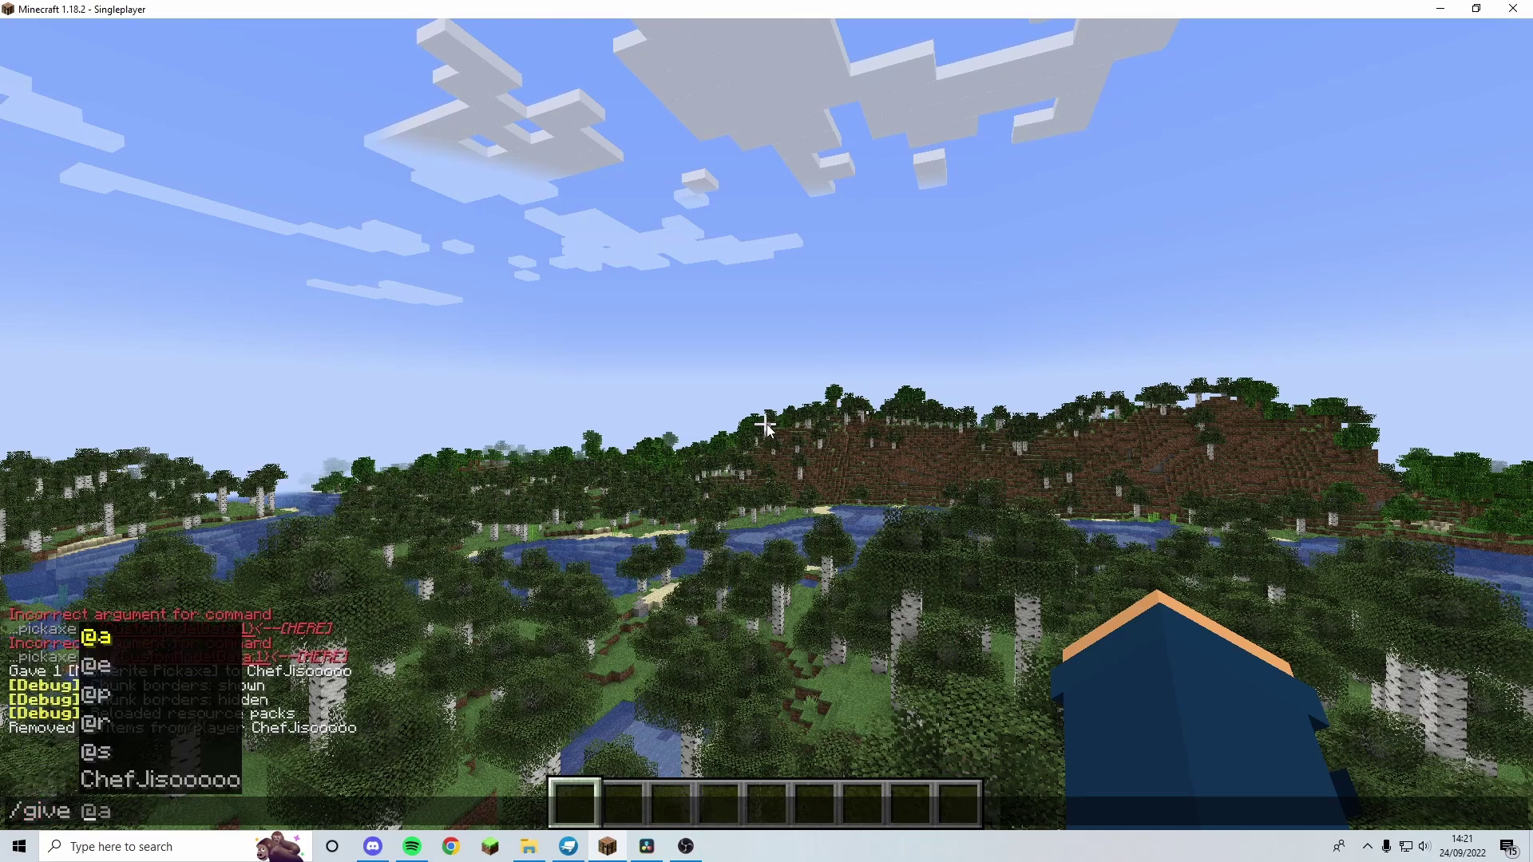
key("Tab")
key("Tab")
key("Tab")
key("Tab")
type("ne")
key("BackSpace")
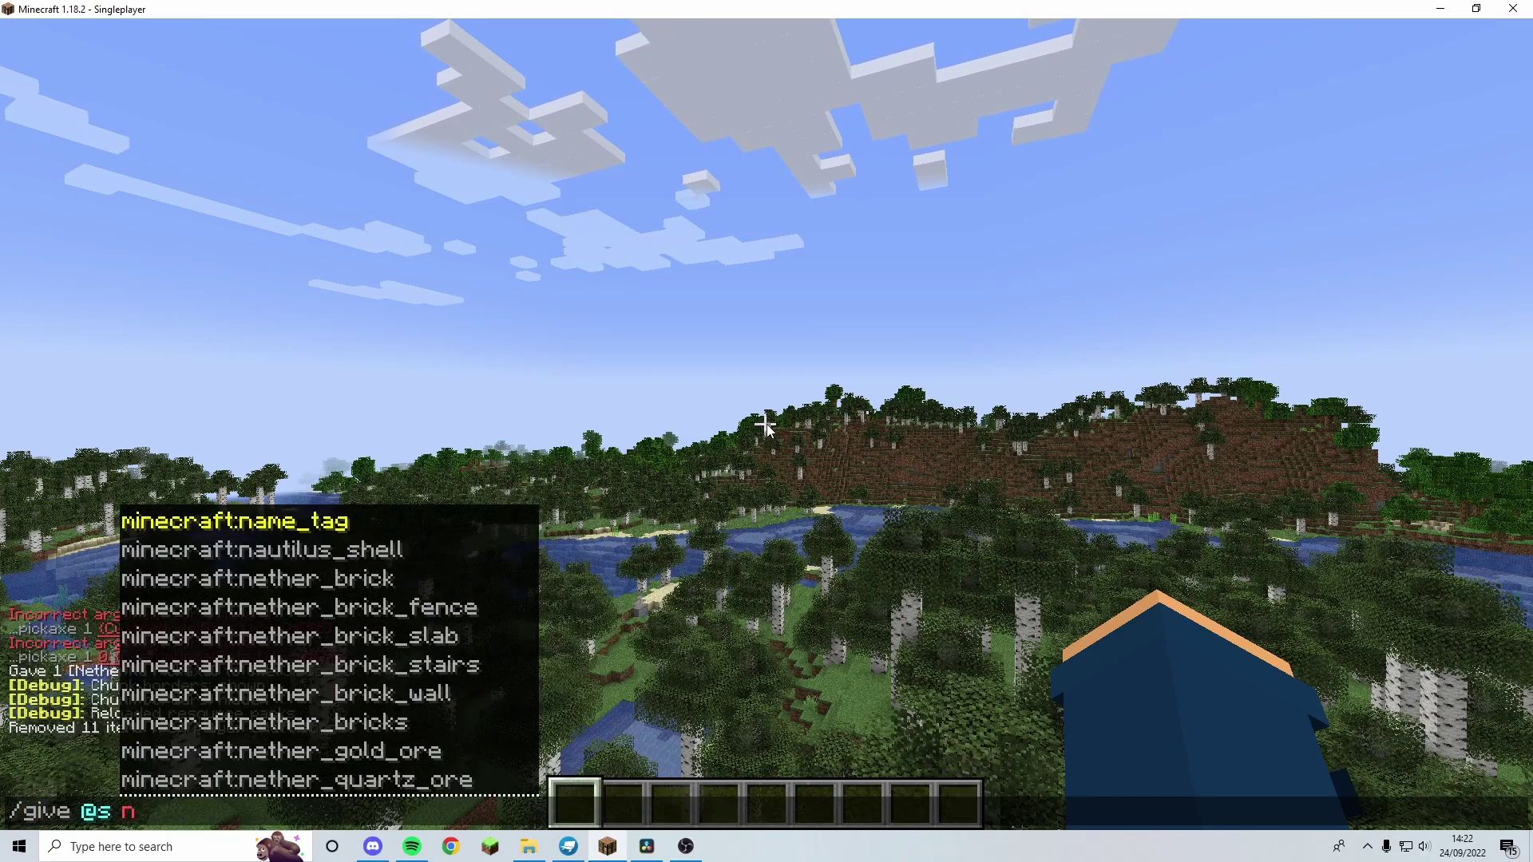
type("et_herite)")
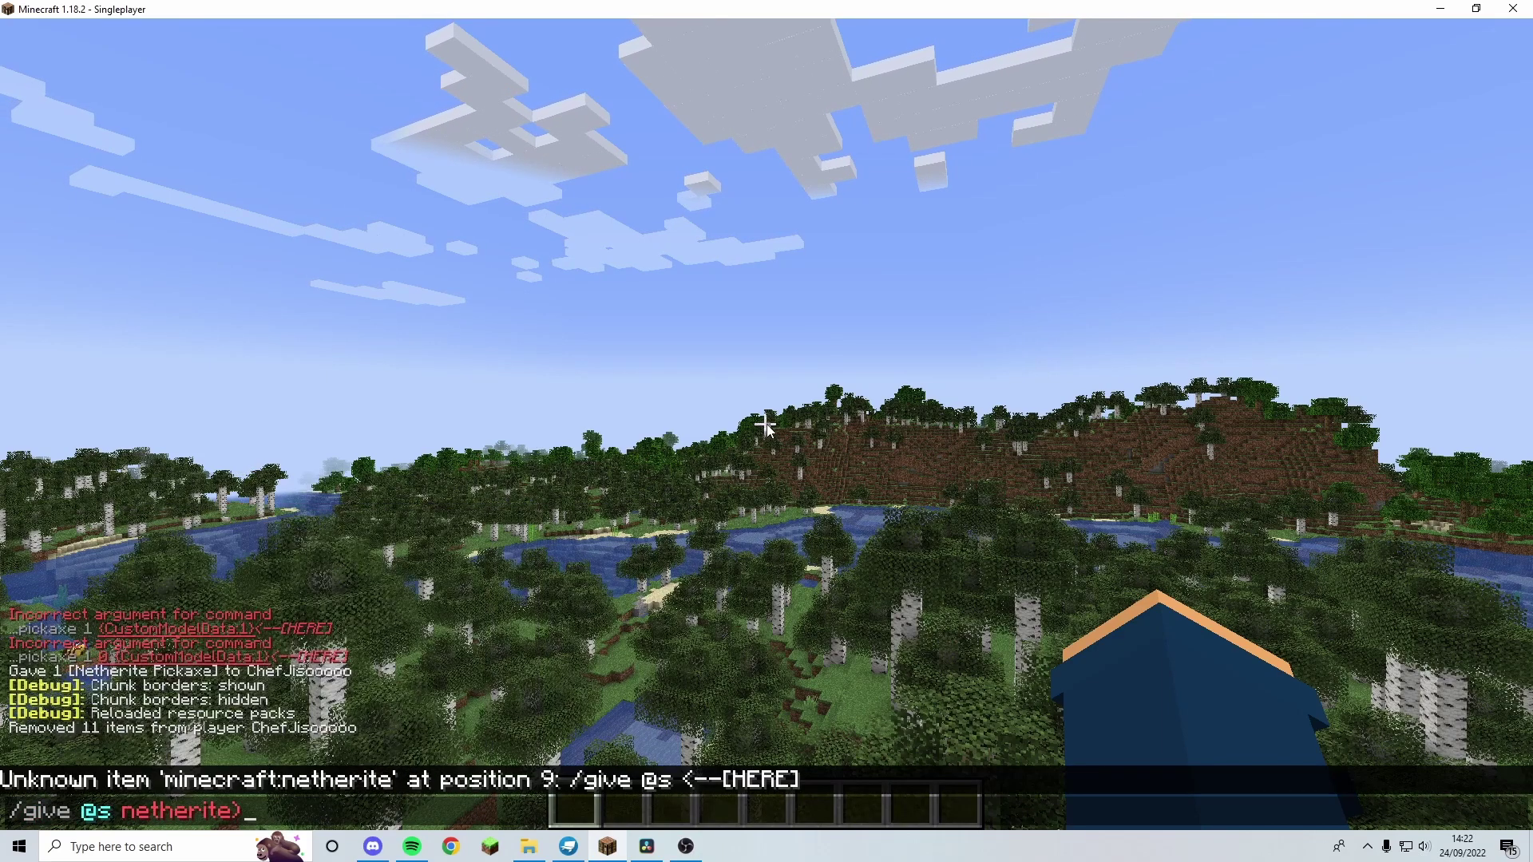
key("BackSpace")
type("_")
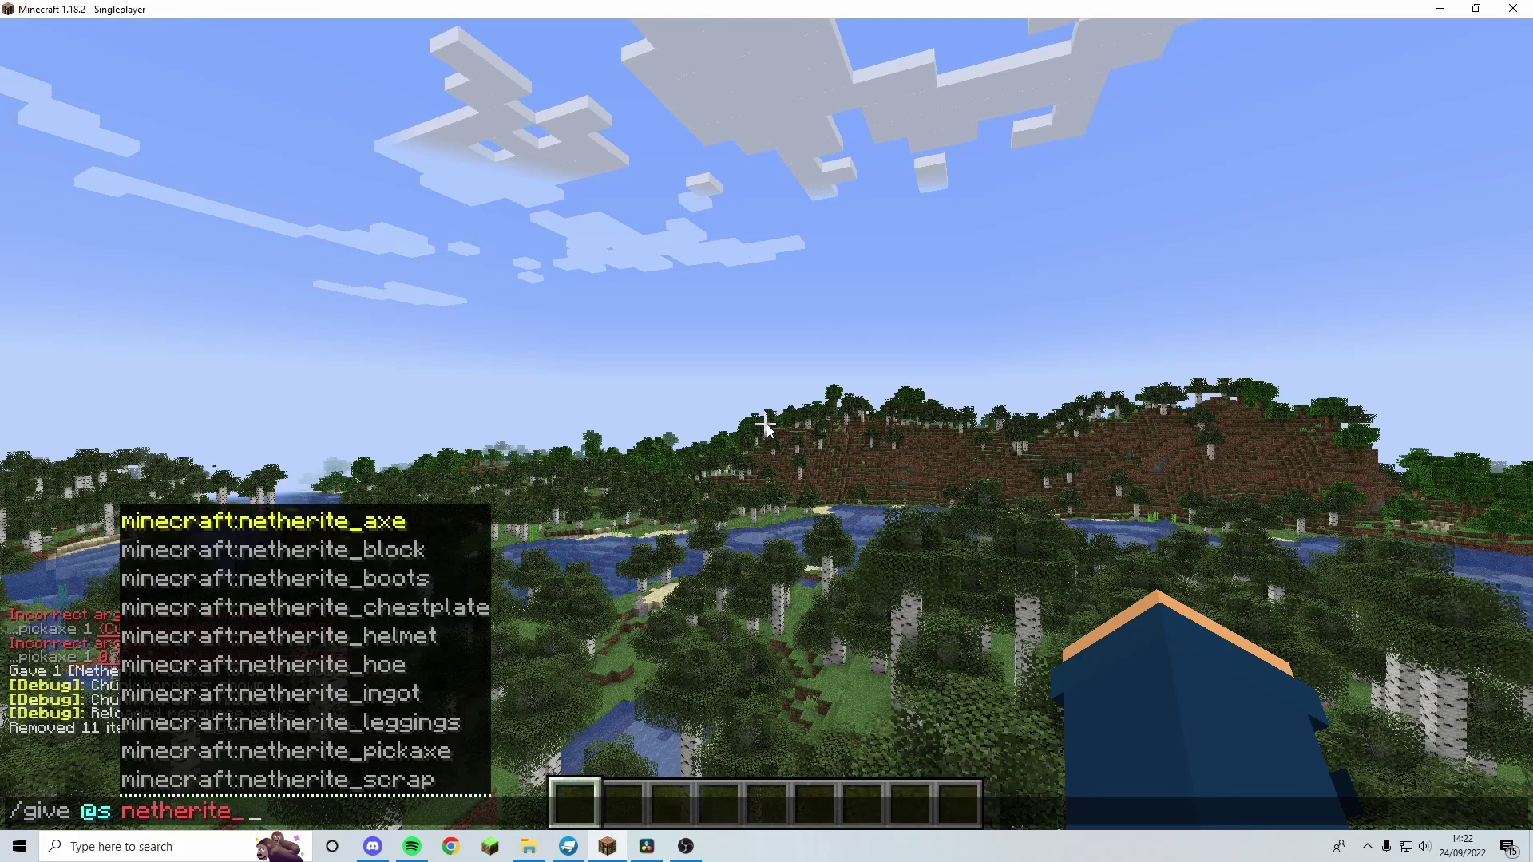
type("pic")
key("Tab")
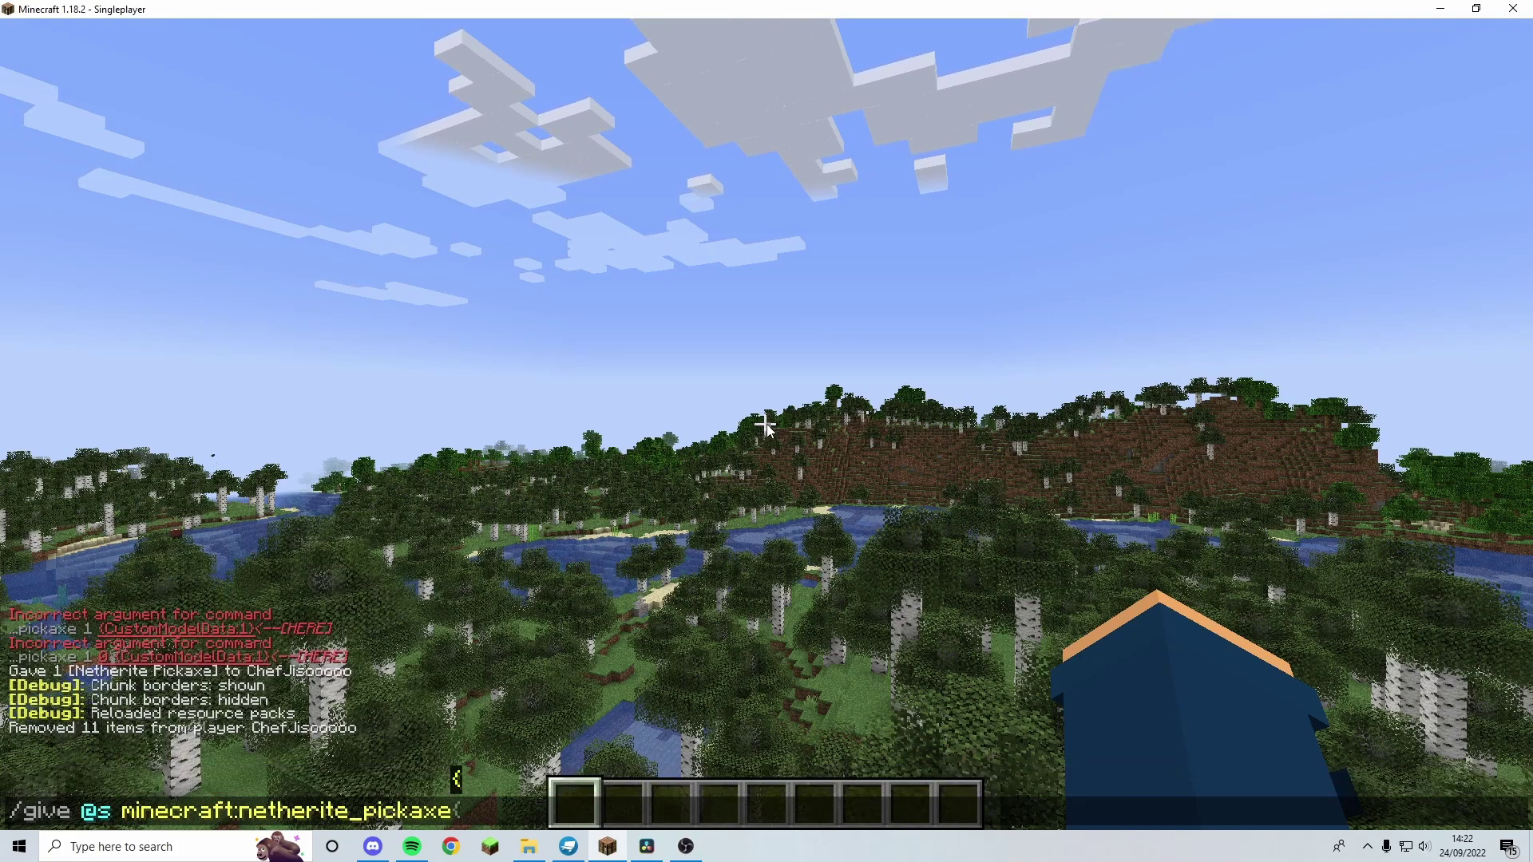
- Add the tag {CustomModelData:1} to the netherite pickaxe and run the give command
type("{C")
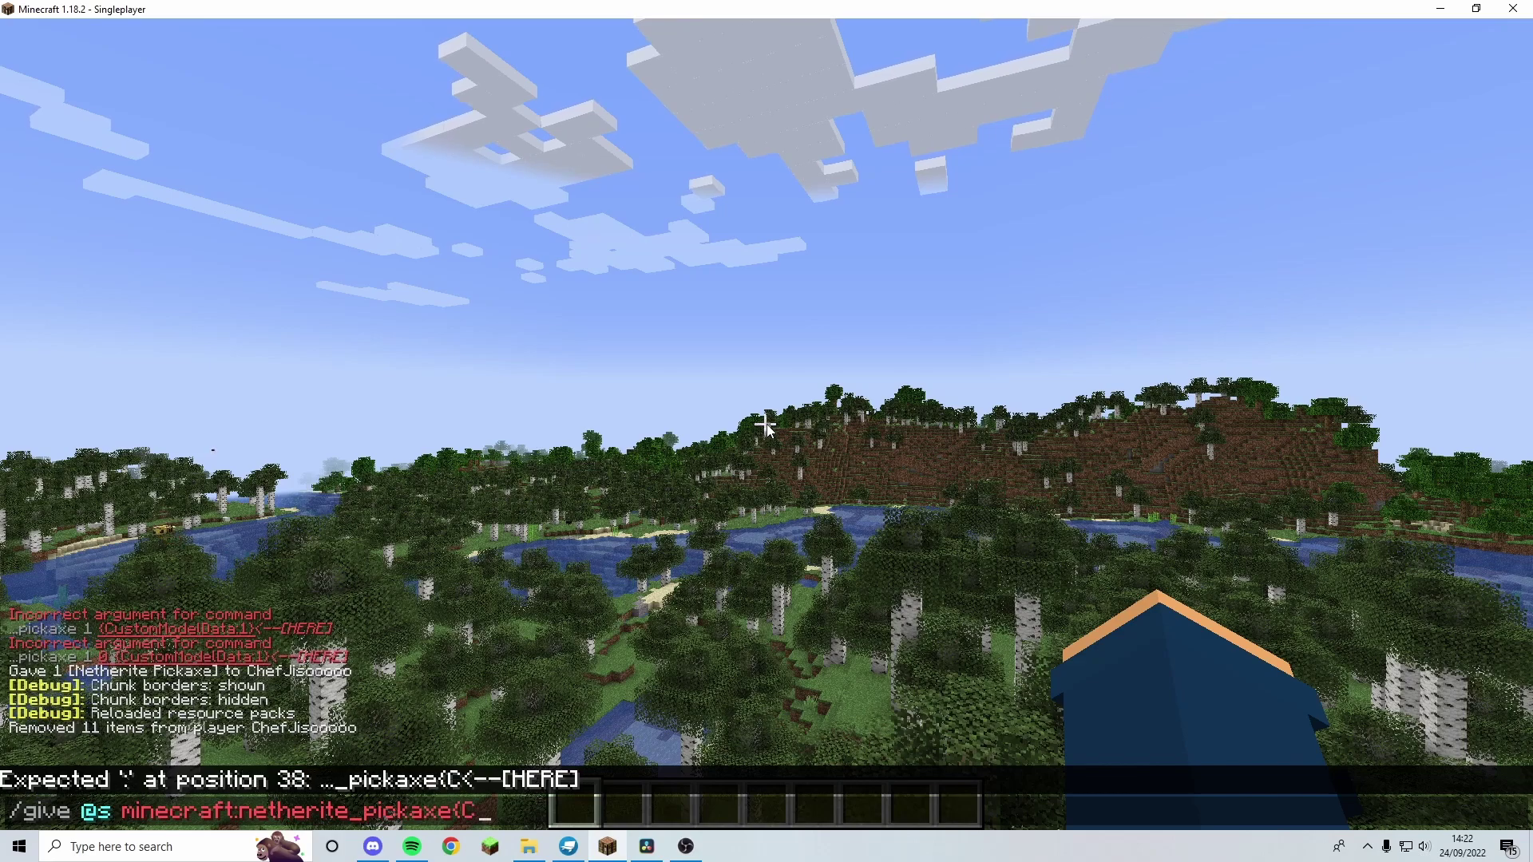
type("ustomModelData:")
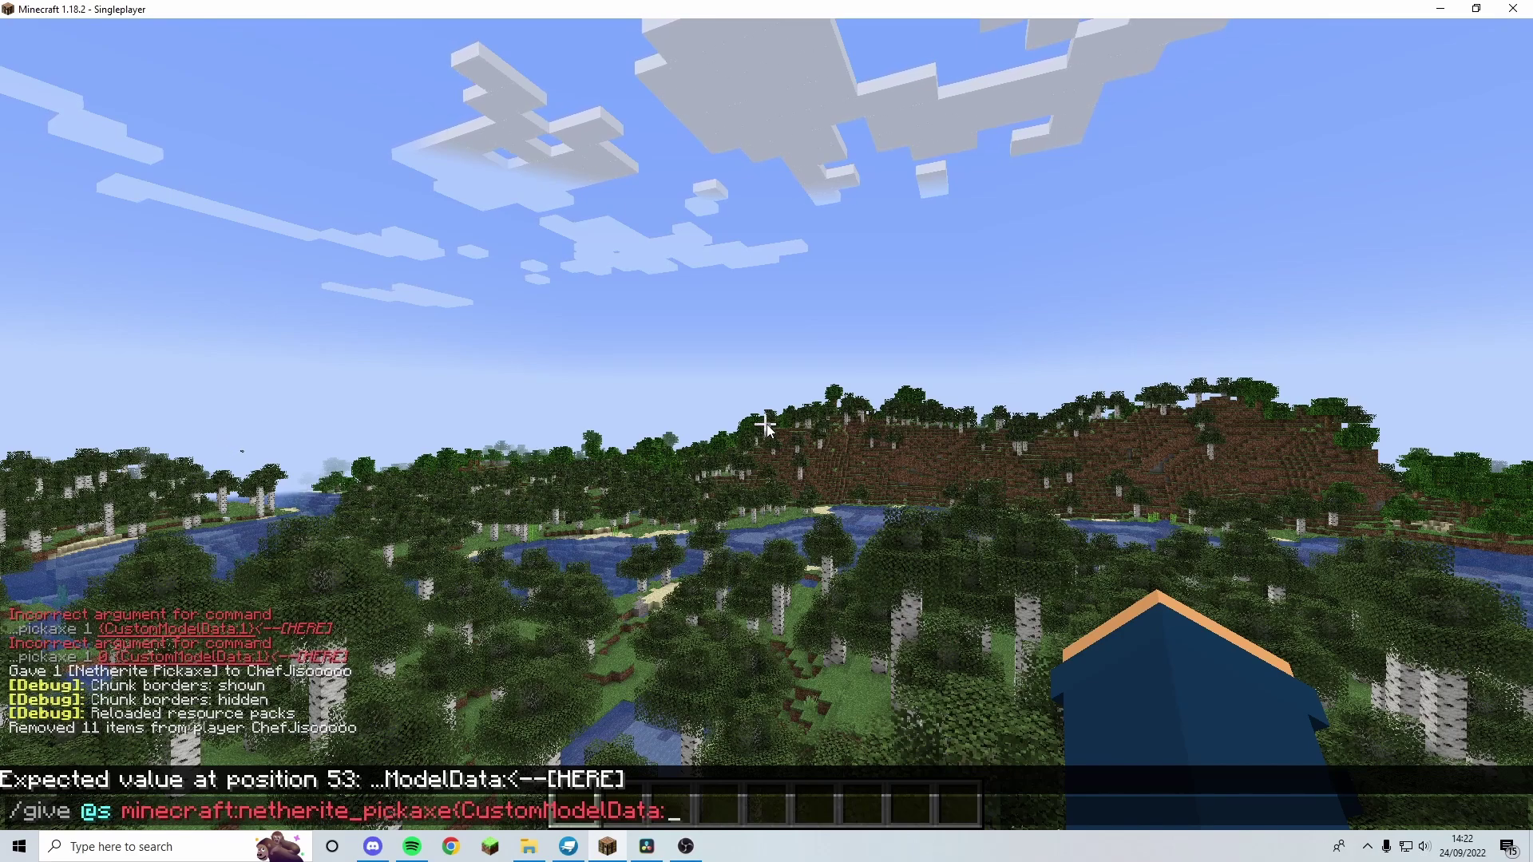
type("1")
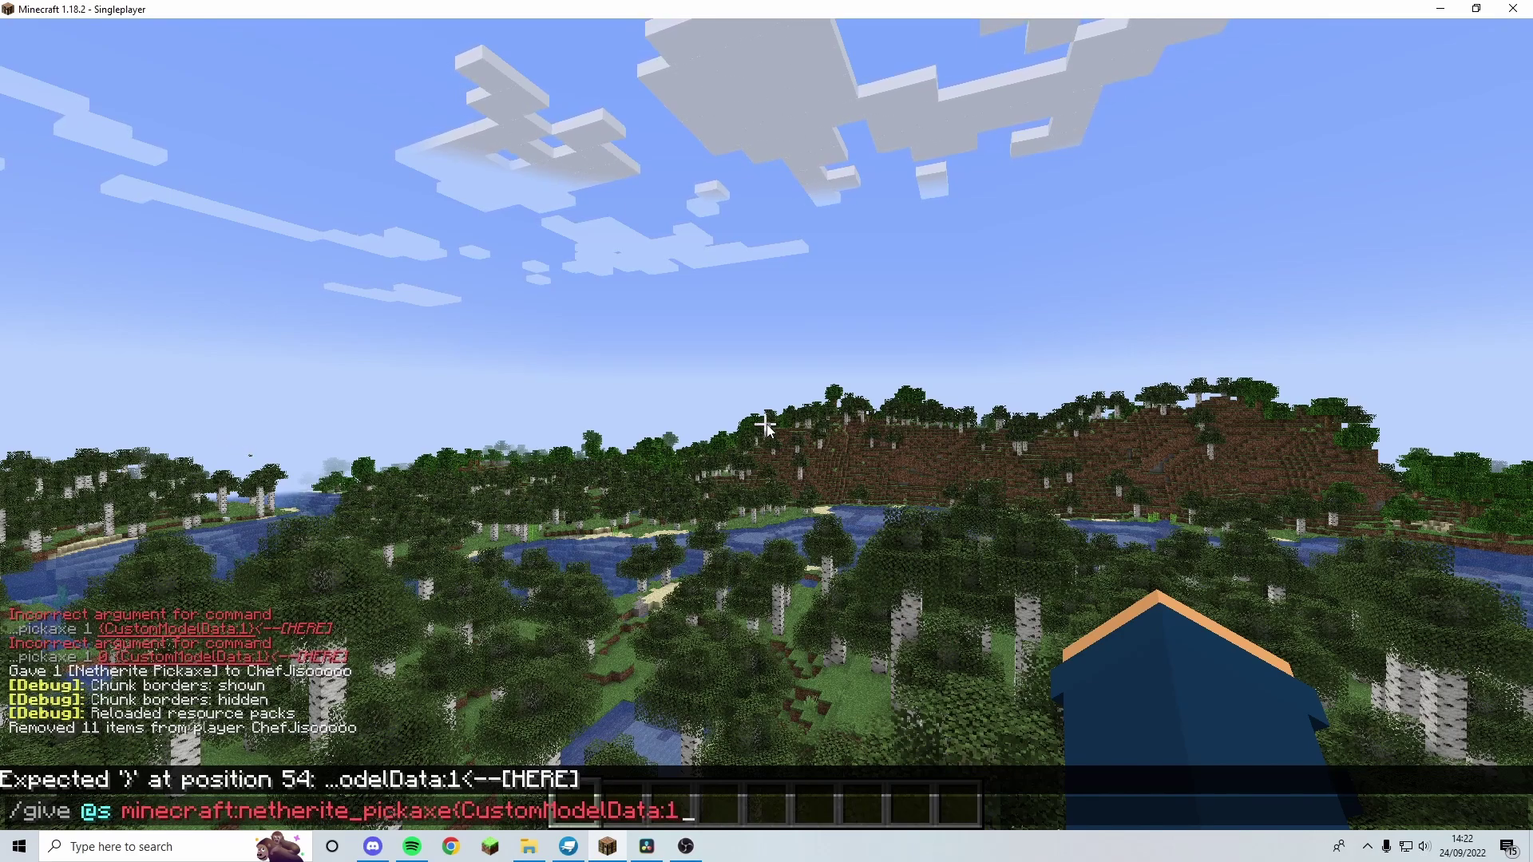
type("}")
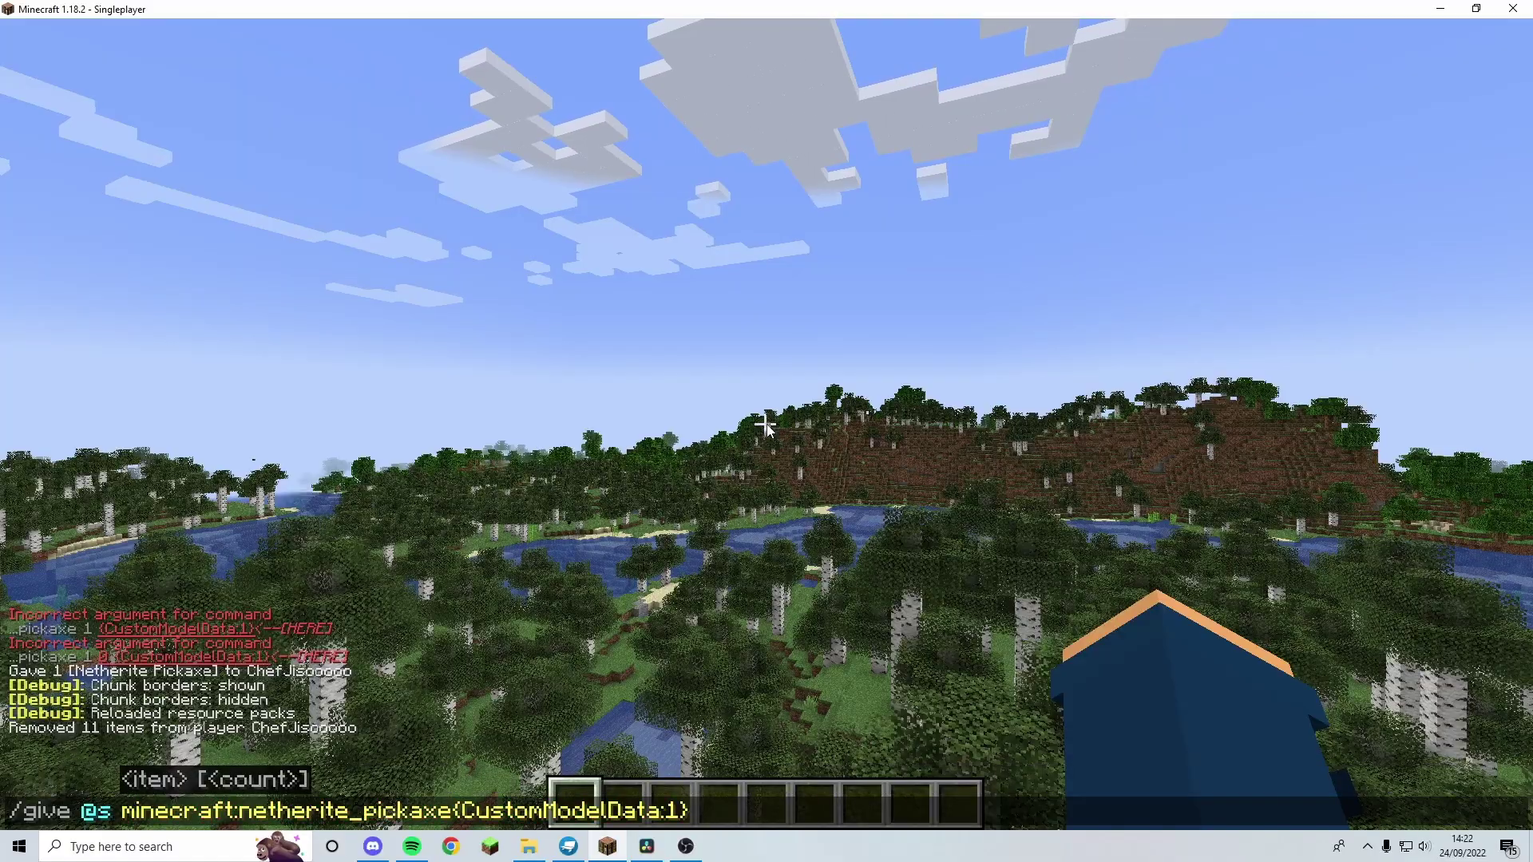
key("Return")
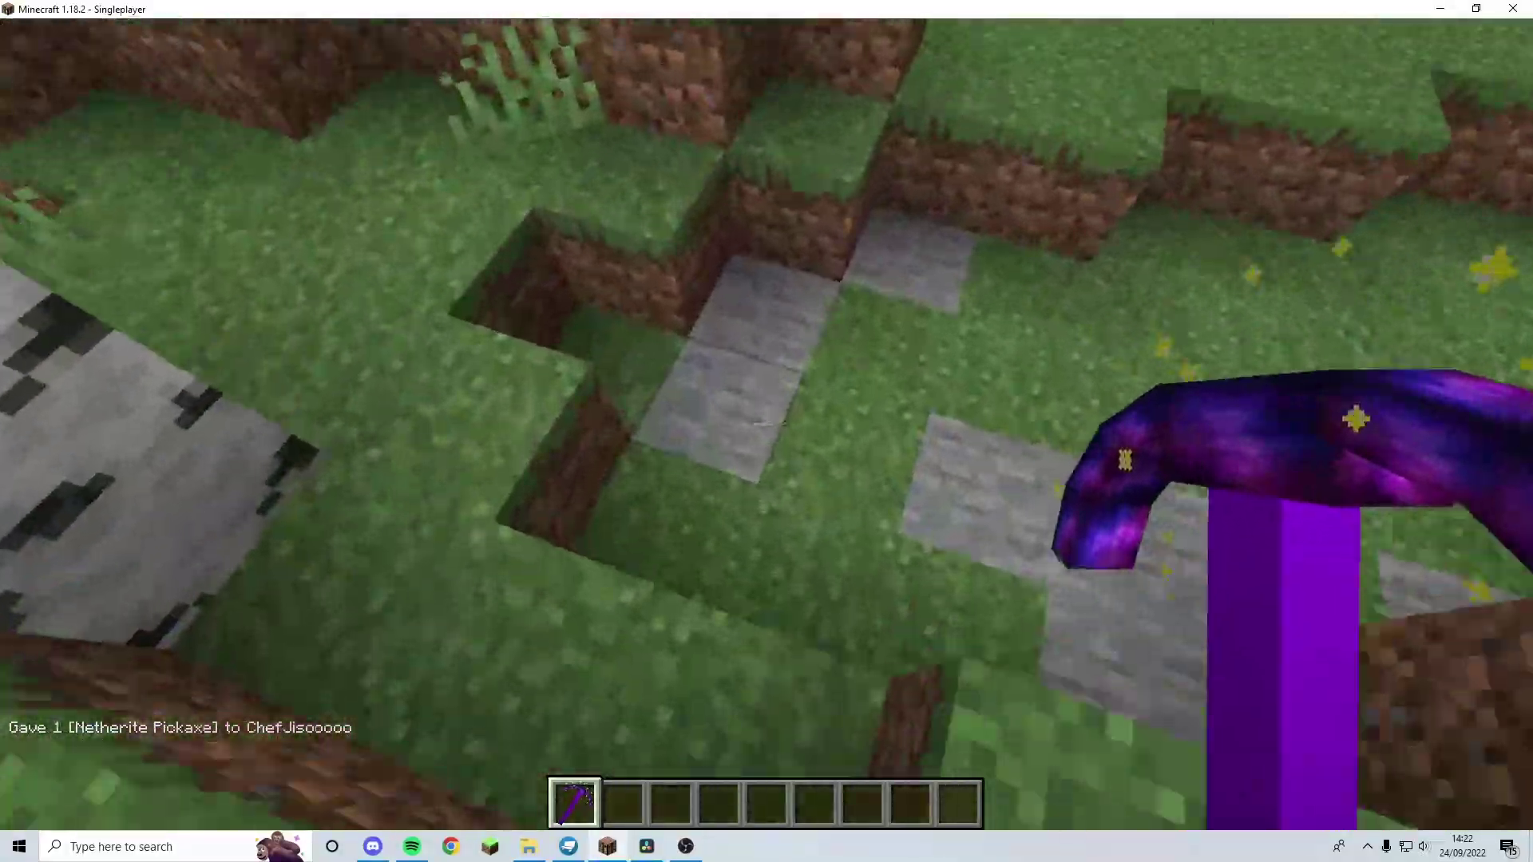
- Enter the chat command /gms to switch to survival mode
key("slash")
type("gms")
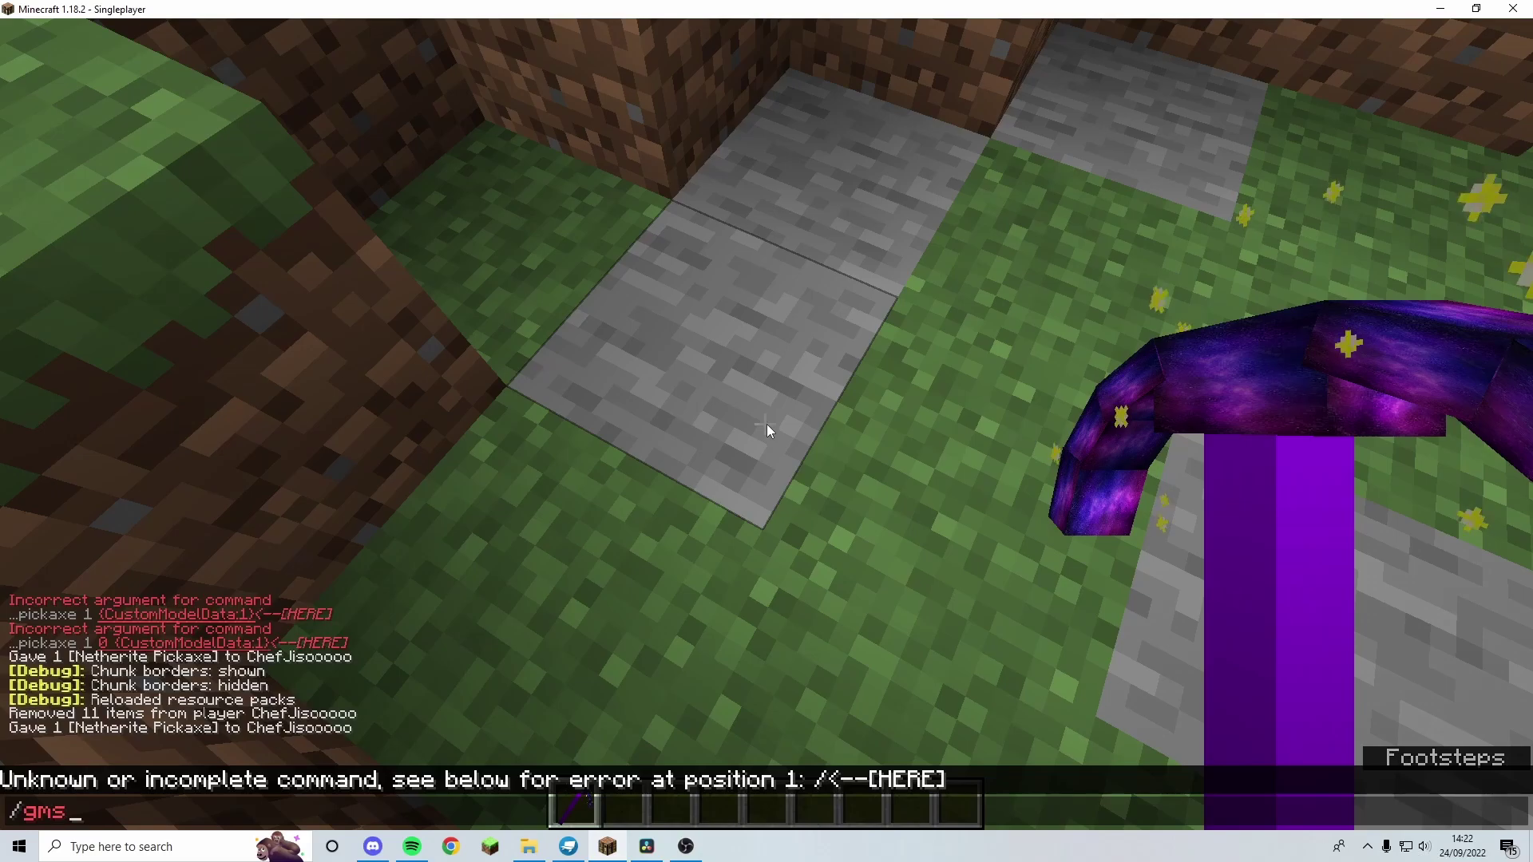